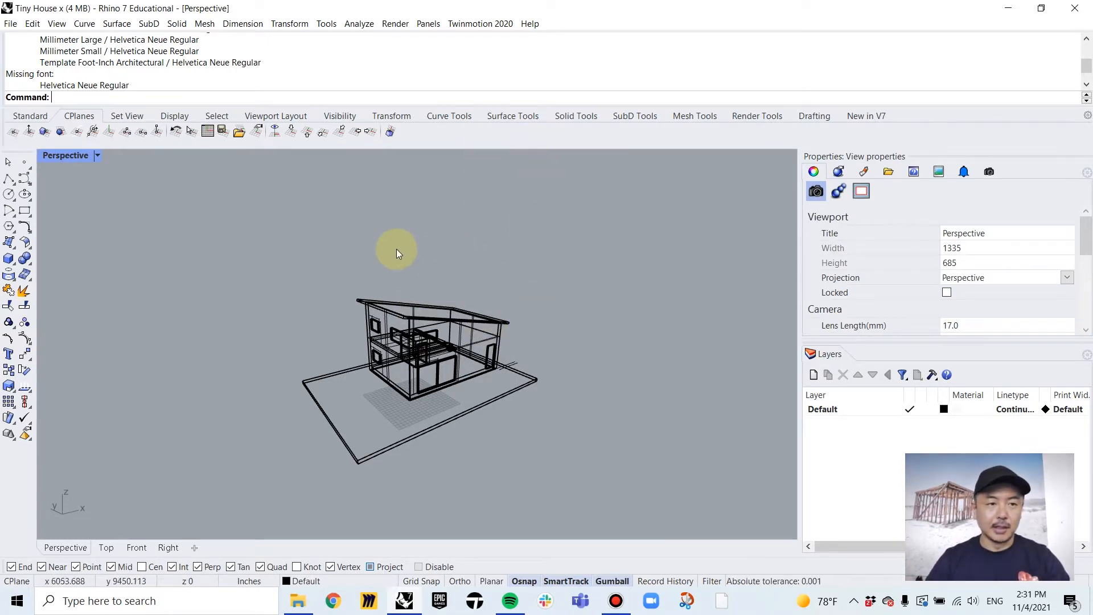
Zoom the Perspective viewport to the selected whole house model and switch its display mode to Ghosted
right_click_drag(351, 264, 378, 277, "shift")
left_click_drag(184, 222, 604, 463)
type("ZSA")
key("Return")
key("Escape")
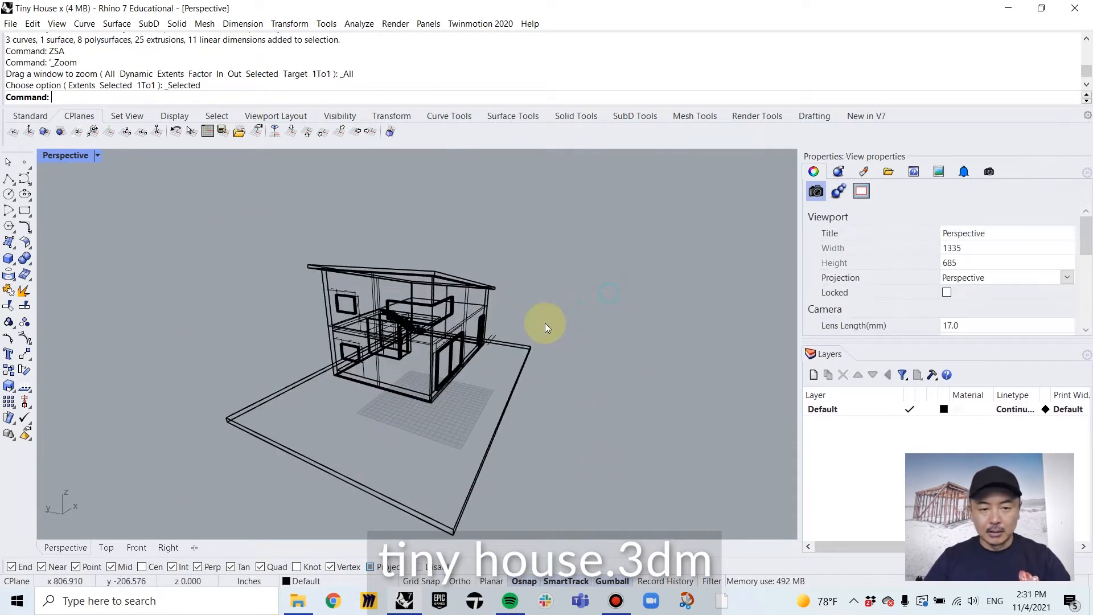
right_click_drag(545, 323, 414, 319)
left_click(62, 155)
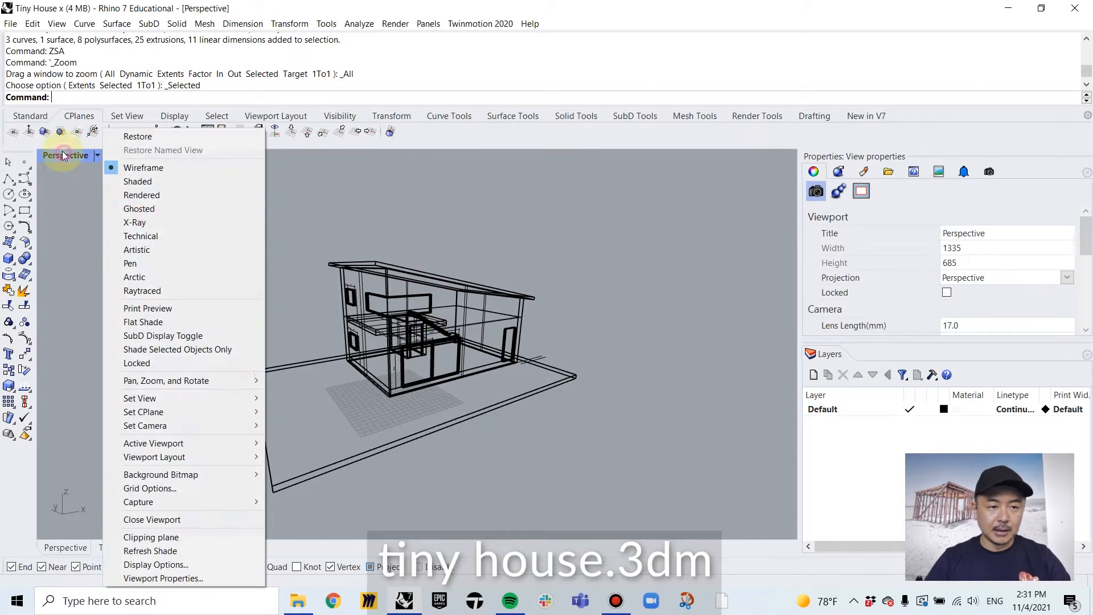
left_click(167, 209)
Examine the tiny house from all sides, including the interior with its loft, enclosed room and staircase
right_click_drag(517, 255, 449, 267)
scroll(501, 350, "up", 6)
right_click_drag(536, 370, 484, 339)
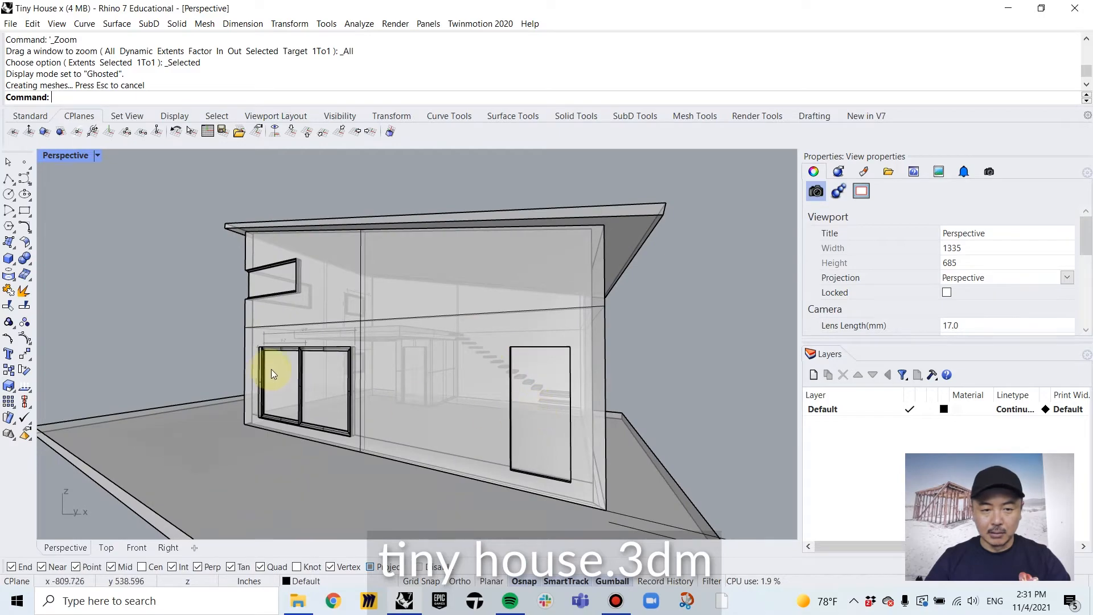
right_click_drag(270, 372, 411, 383)
right_click_drag(247, 298, 343, 325)
scroll(492, 393, "up", 6)
right_click_drag(493, 392, 401, 331)
scroll(403, 398, "up", 6)
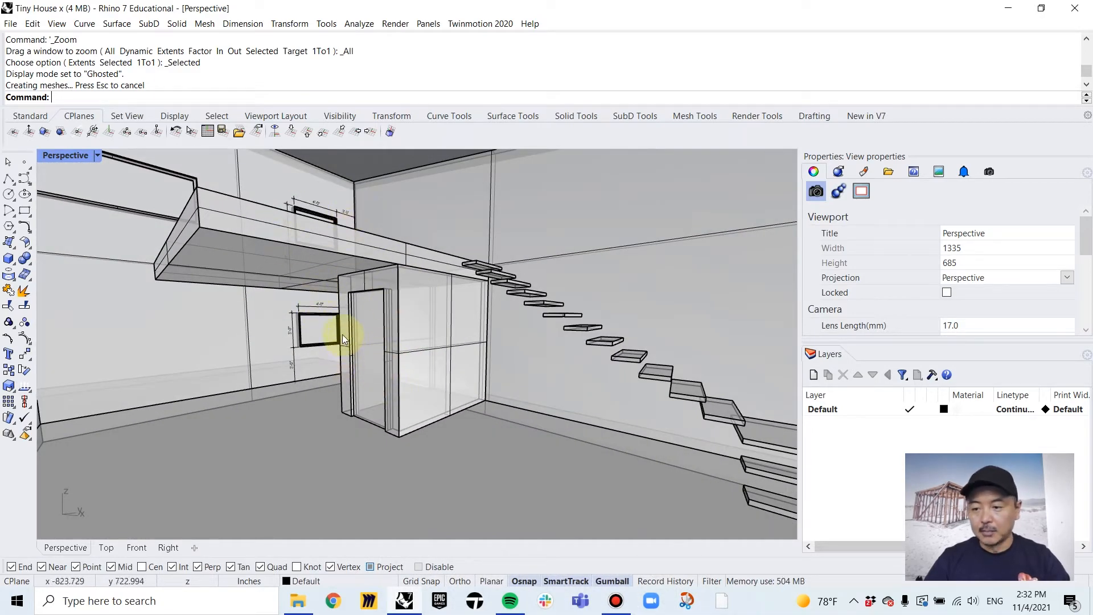
scroll(434, 361, "down", 10)
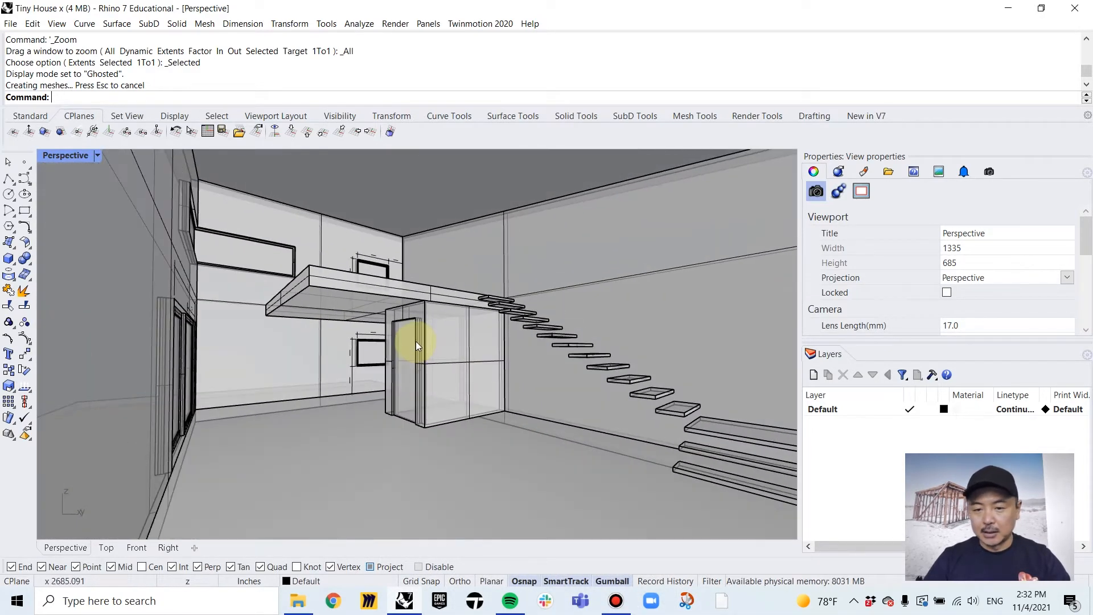
scroll(430, 326, "down", 5)
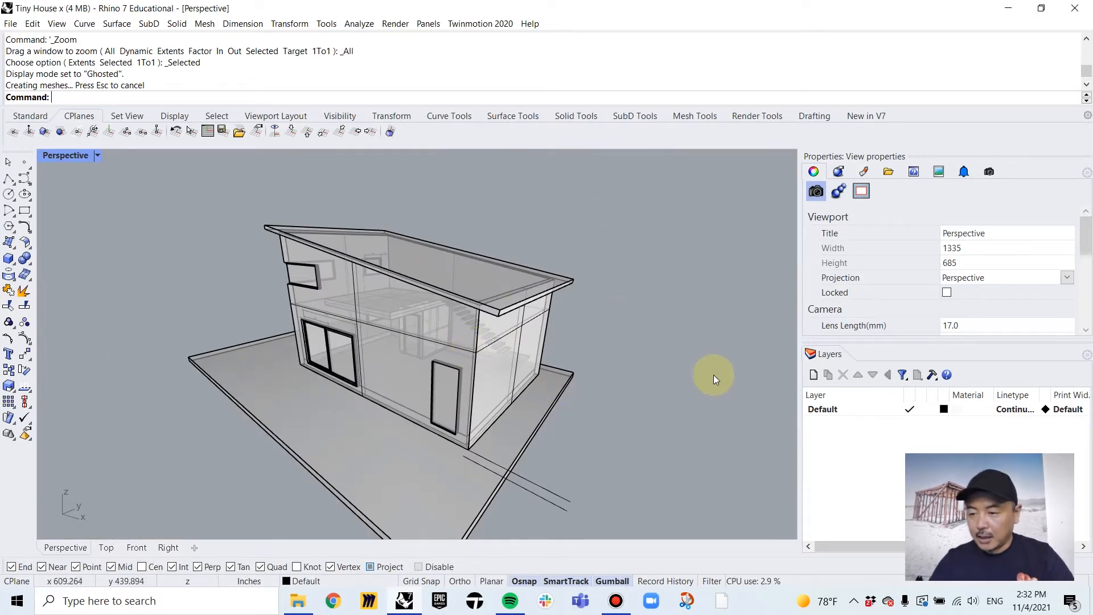
right_click_drag(706, 358, 422, 353)
scroll(334, 370, "down", 5)
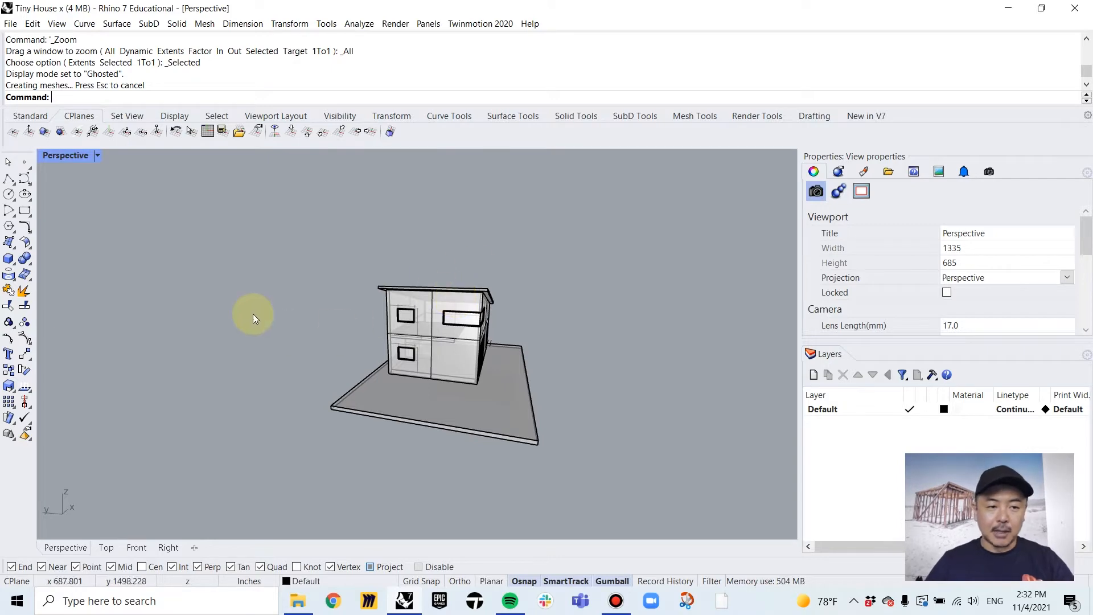
right_click_drag(429, 312, 349, 317)
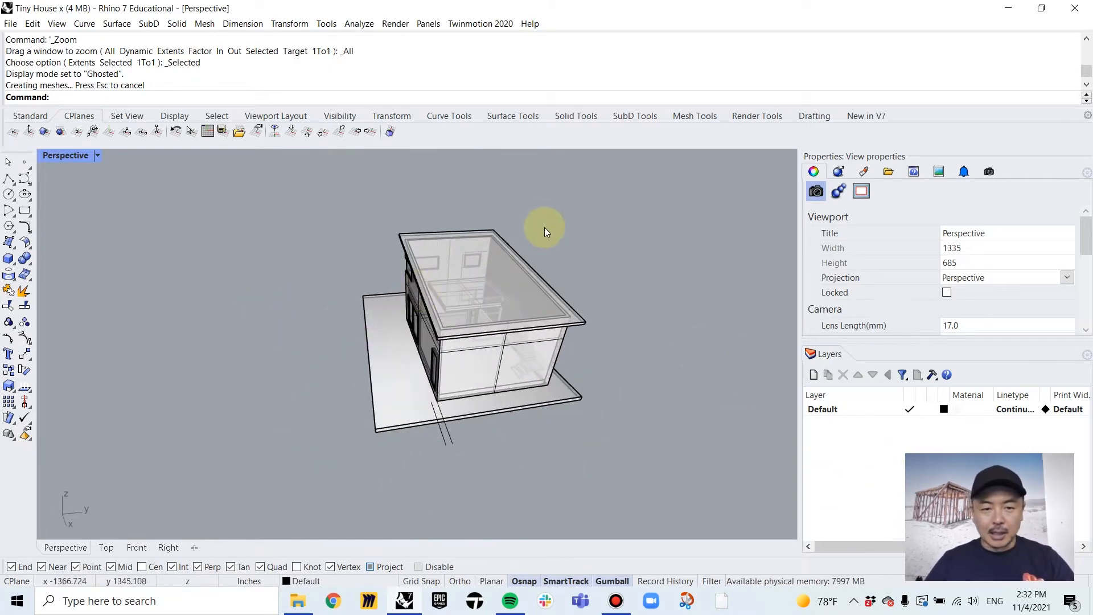
right_click_drag(505, 275, 588, 328)
right_click_drag(456, 326, 514, 292)
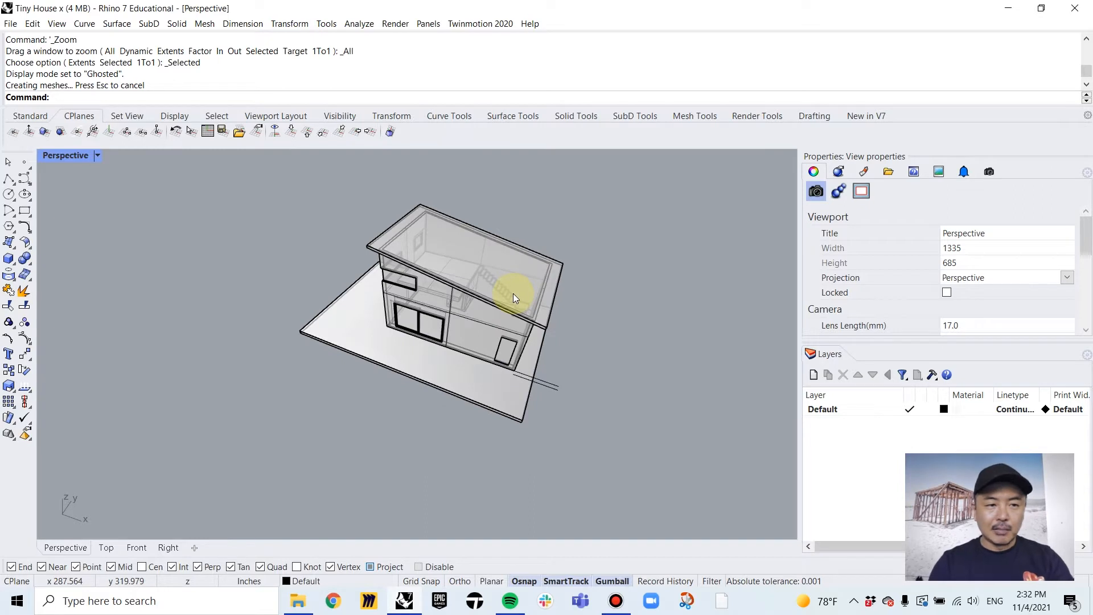
Select all curves in the model with SelCrv and hide them
type("SelCrv")
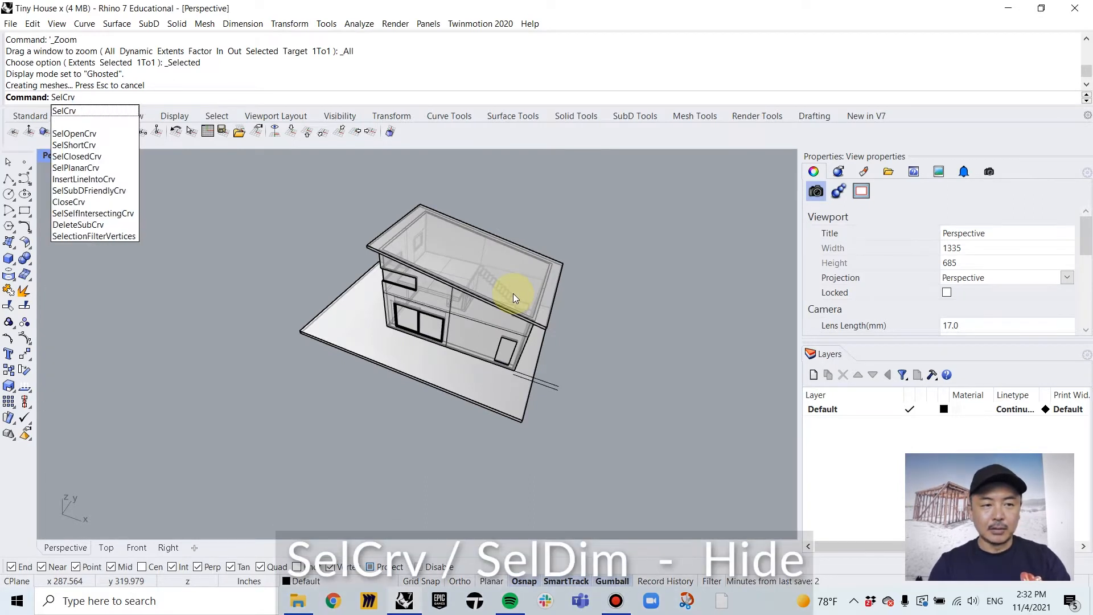
key("Return")
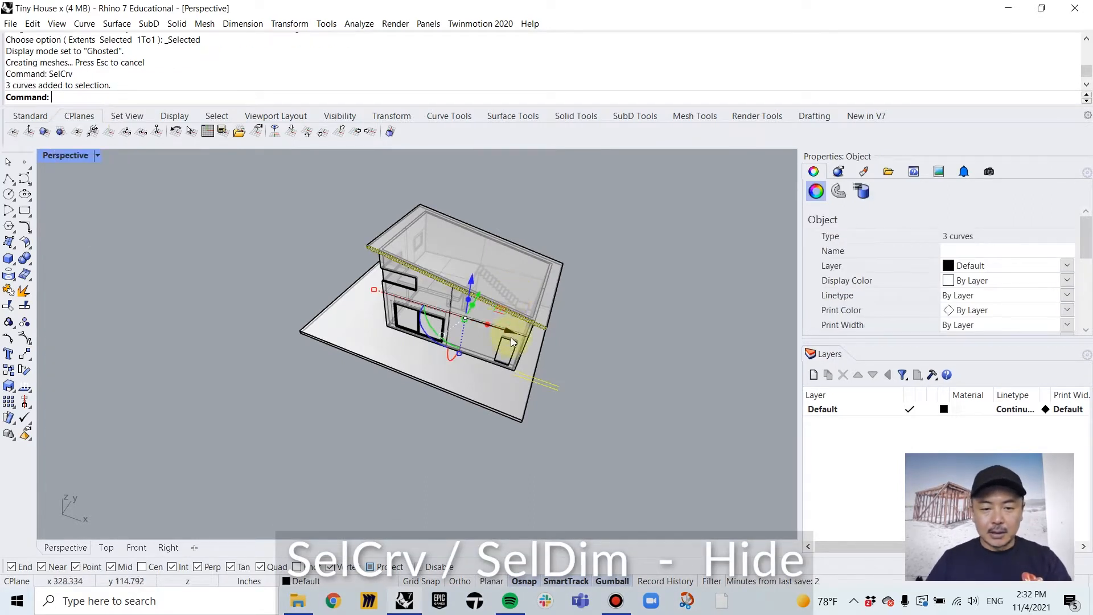
right_click_drag(511, 337, 529, 304)
scroll(524, 300, "up", 5)
scroll(516, 290, "down", 3)
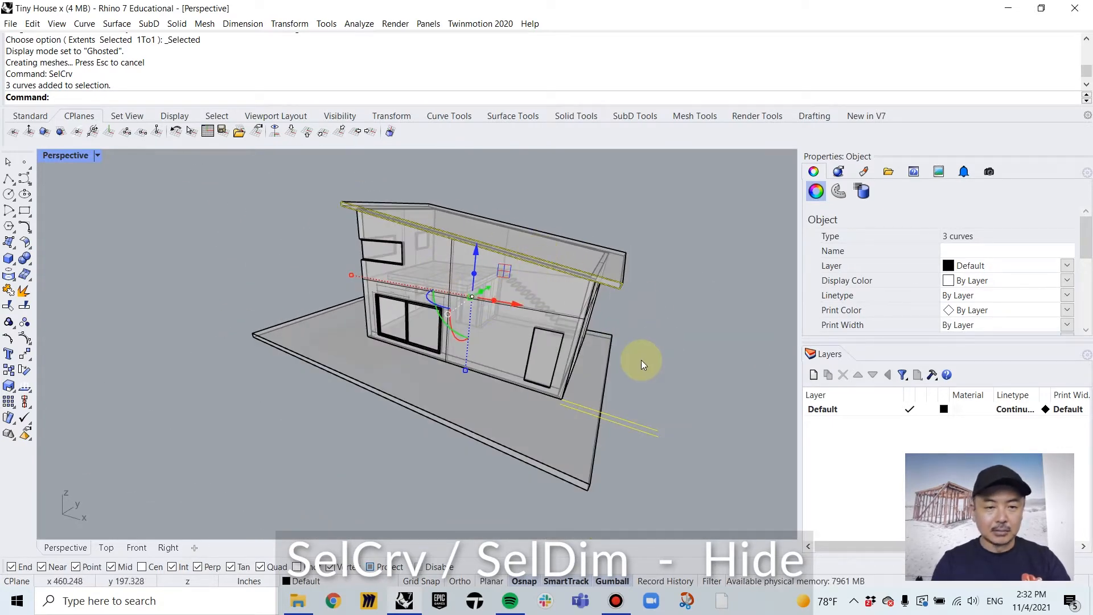
type("Hide")
key("Return")
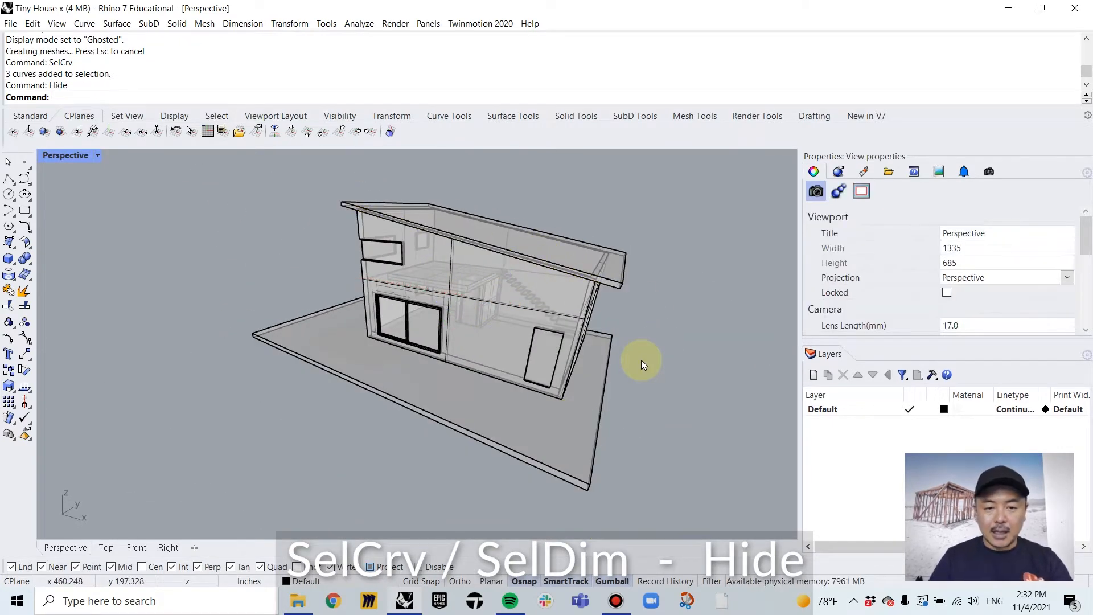
Select all dimensions in the model with SelDim and hide them
right_click_drag(455, 288, 438, 279)
scroll(368, 333, "up", 5)
type("Sel")
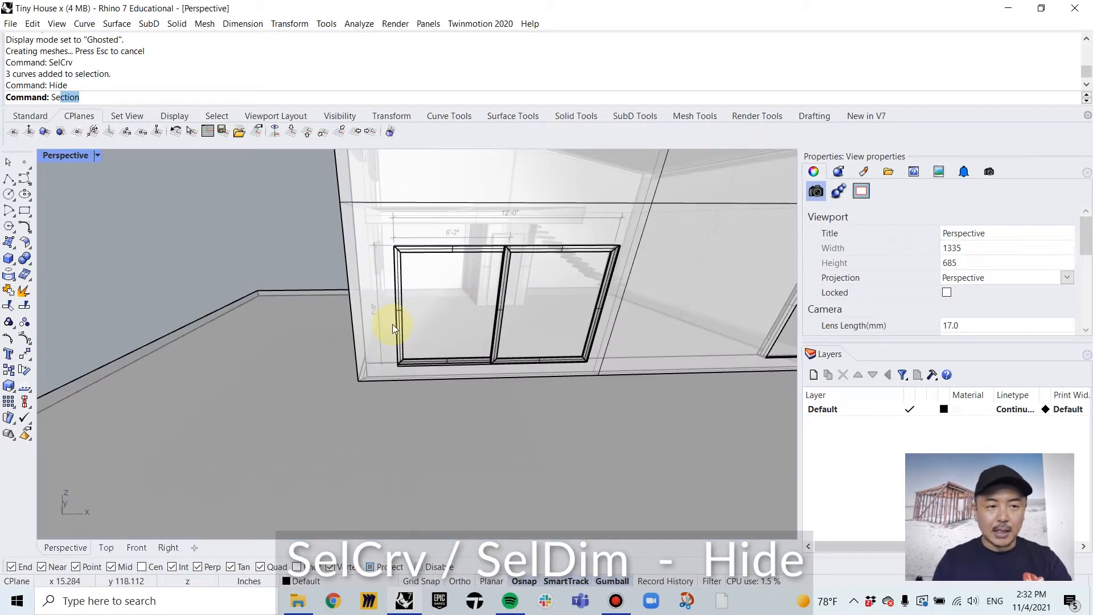
type("Dim")
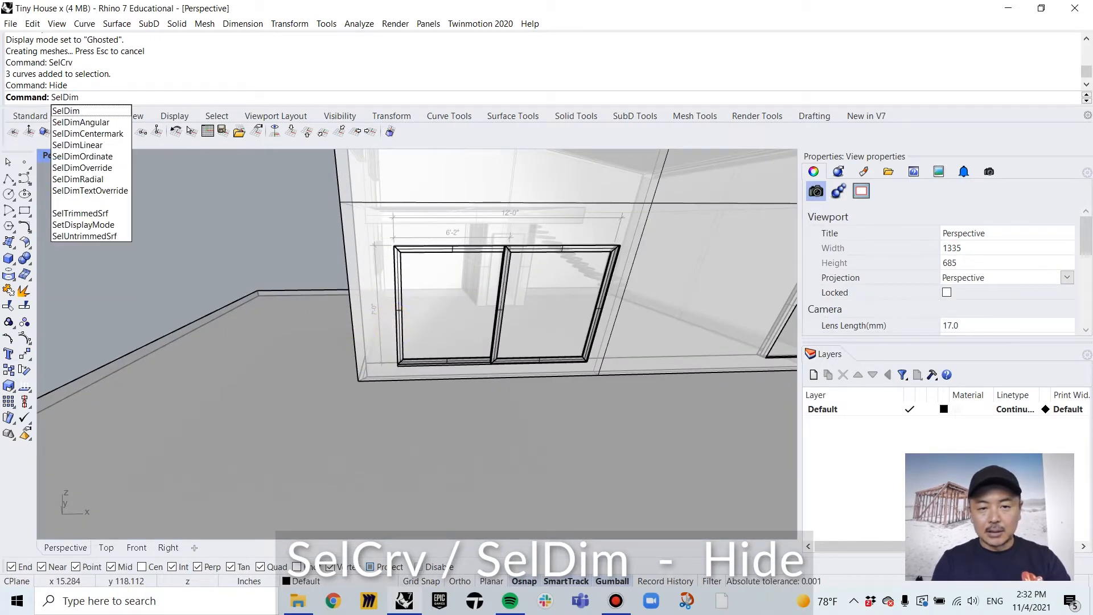
key("Return")
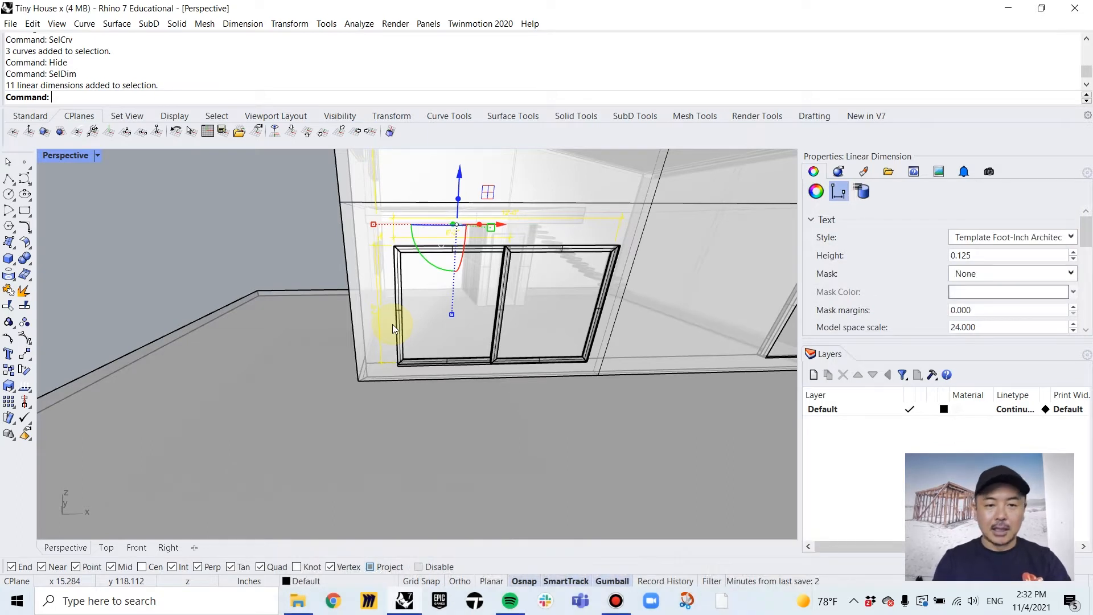
type("Hide")
key("Return")
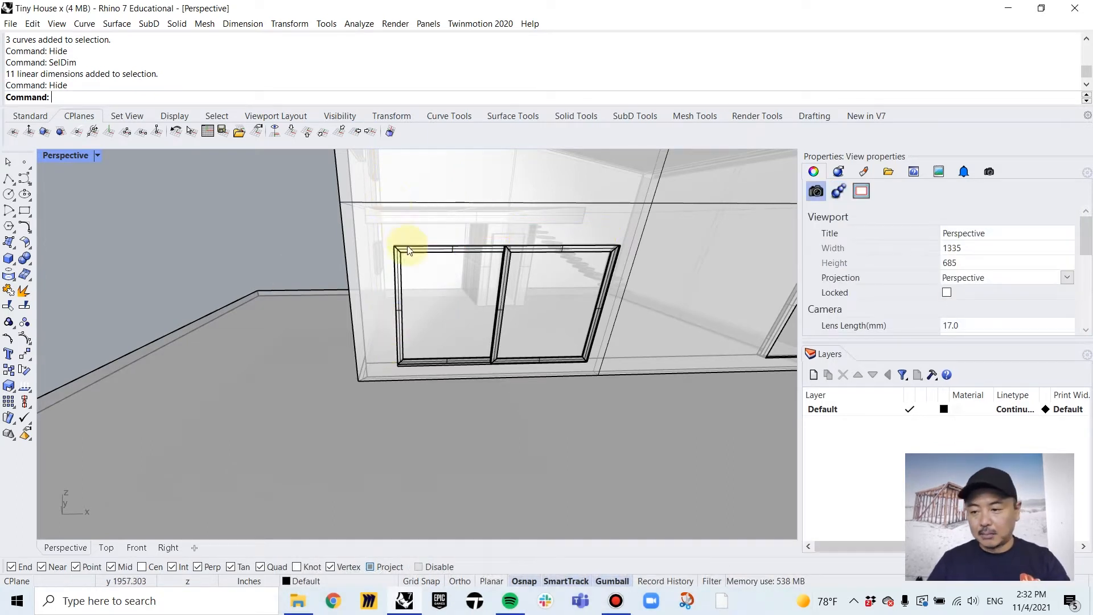
Enlarge the layer list area and create a new layer named Glasses
scroll(411, 257, "down", 4)
scroll(410, 256, "down", 3)
right_click_drag(492, 254, 590, 300)
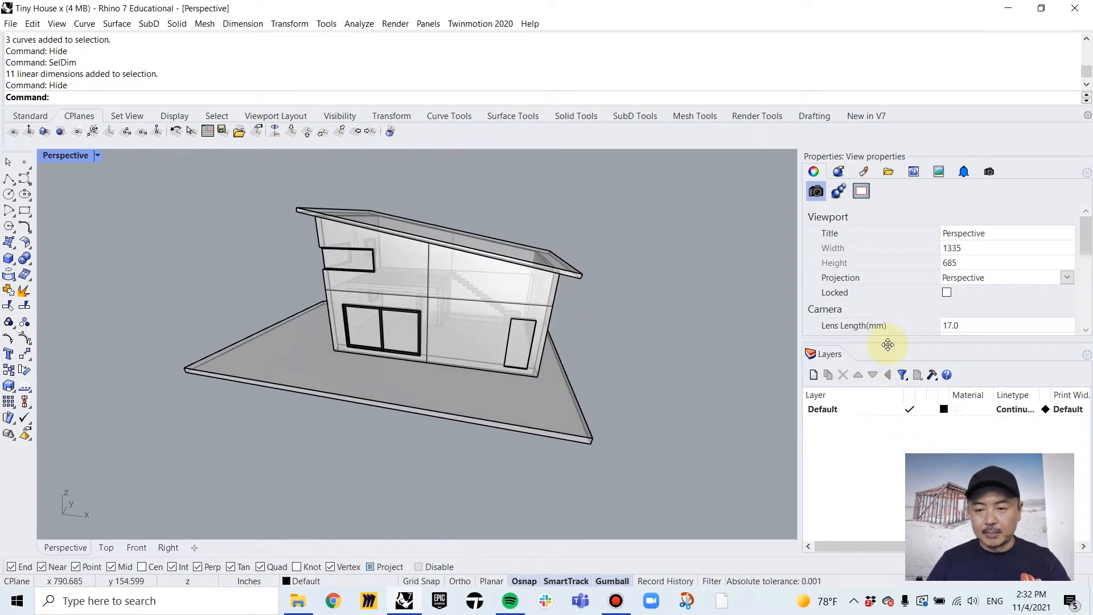
left_click_drag(890, 340, 890, 271)
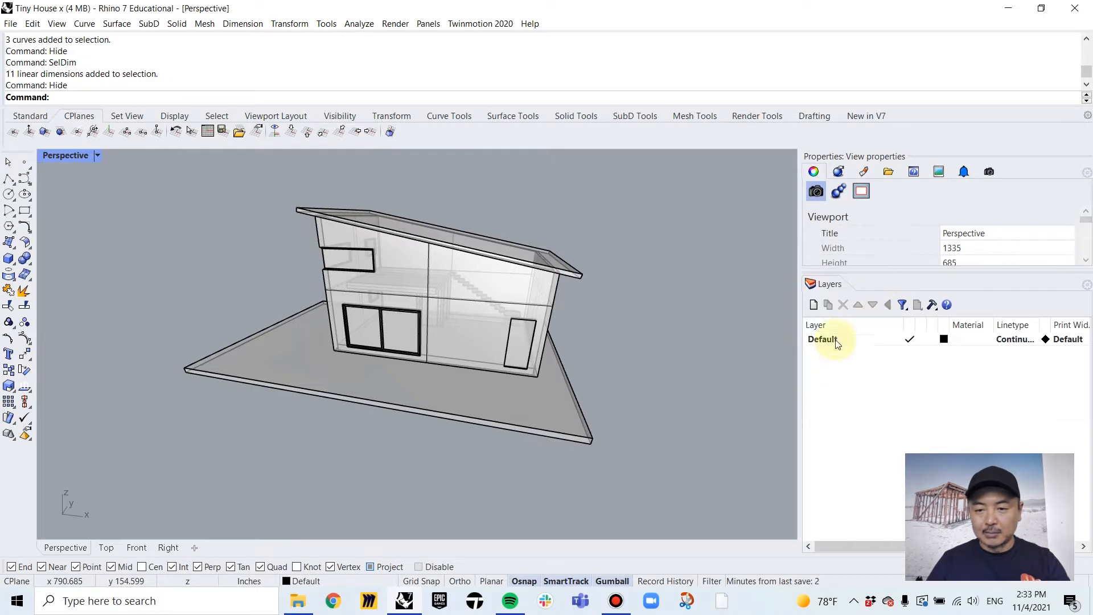
right_click_drag(617, 341, 477, 302)
scroll(477, 302, "up", 5)
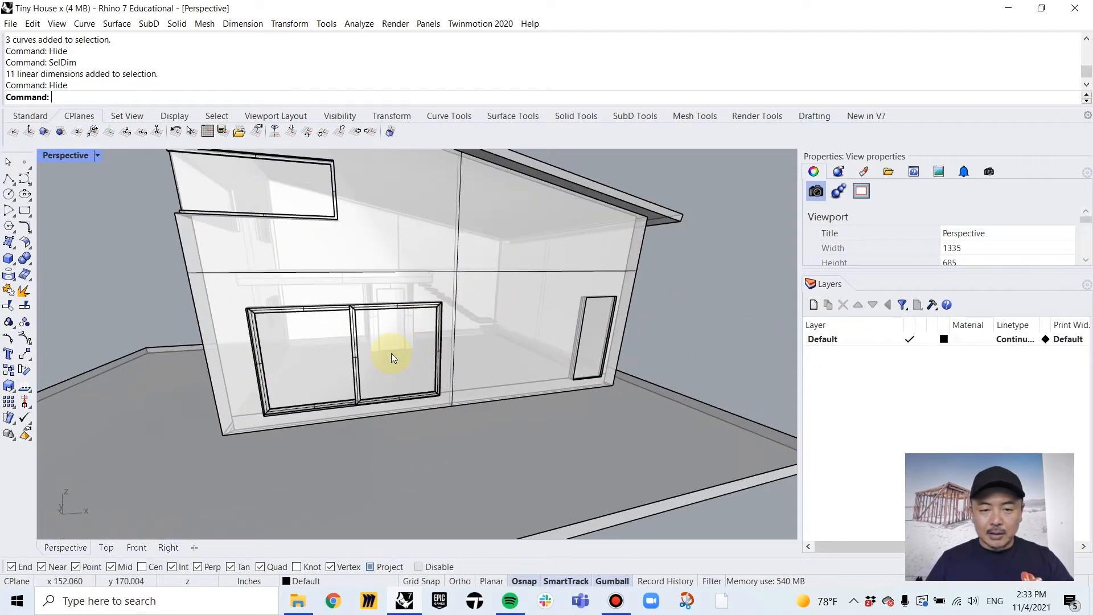
left_click(813, 305)
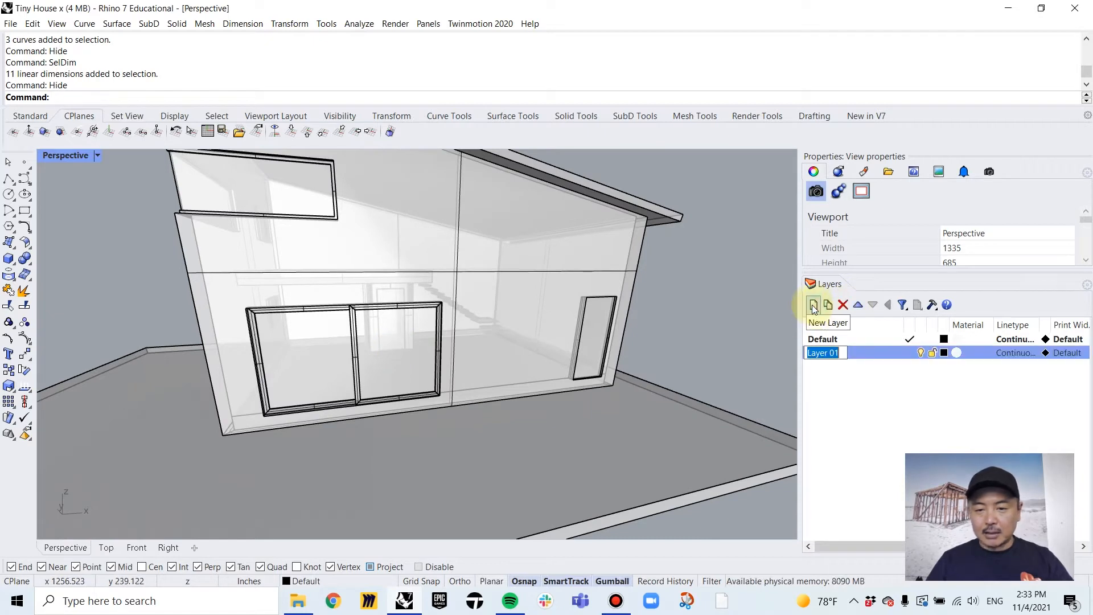
type("Gla")
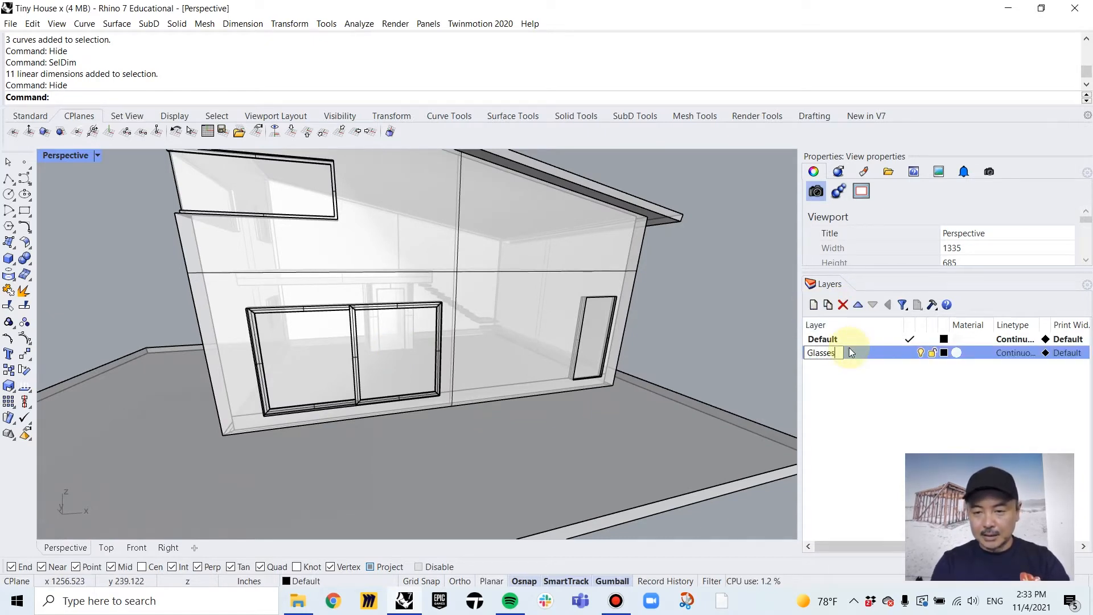
type("sses")
Set the Glasses layer's display color to bright cyan and widen the Color column in the layer list
left_click(943, 352)
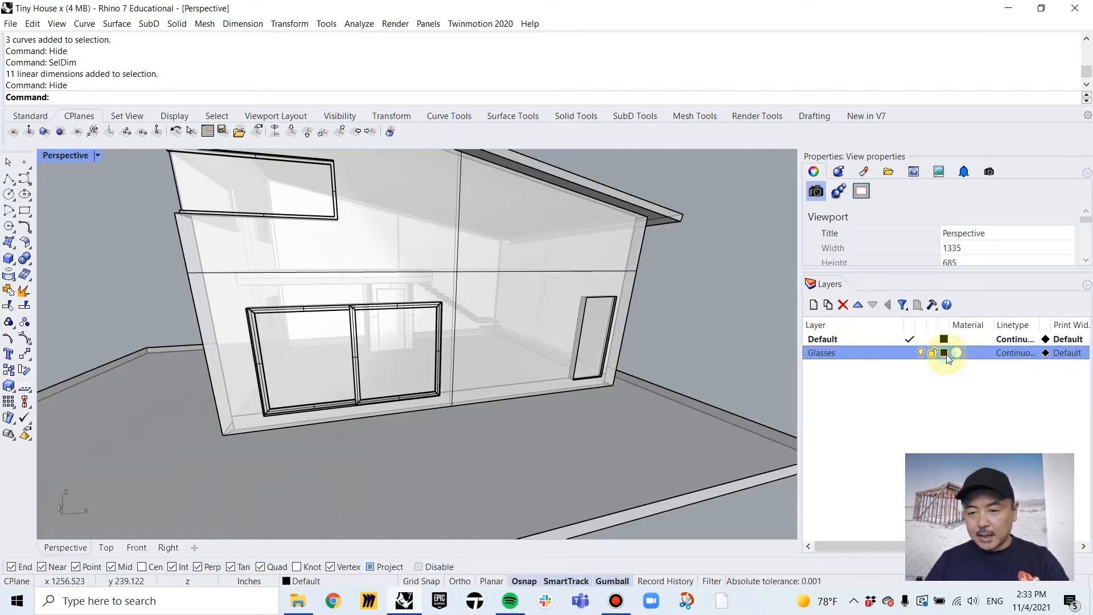
left_click(728, 337)
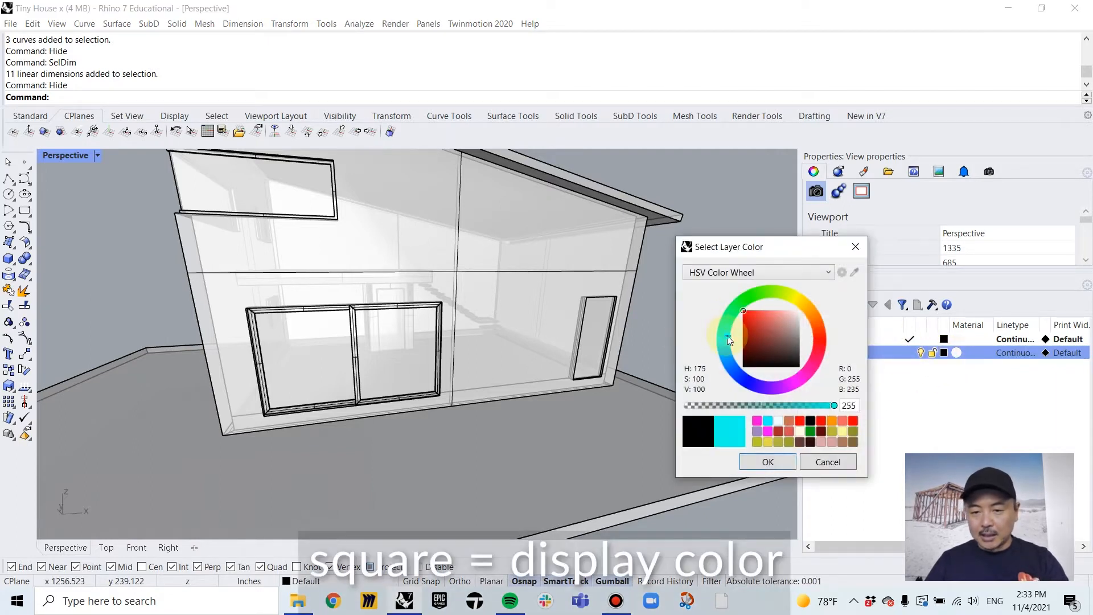
left_click(768, 461)
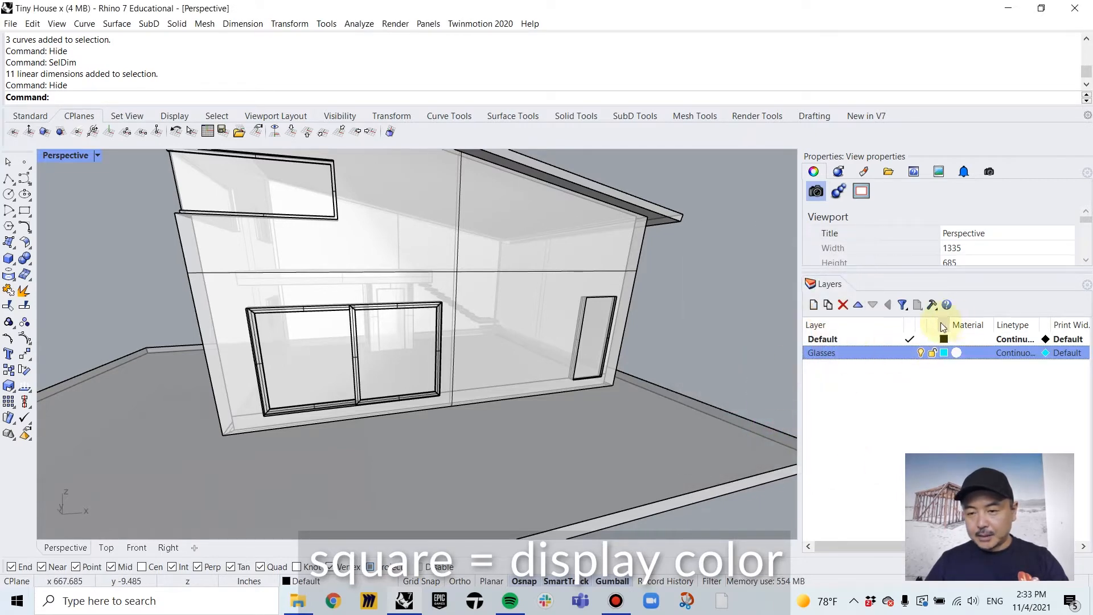
left_click_drag(949, 324, 981, 325)
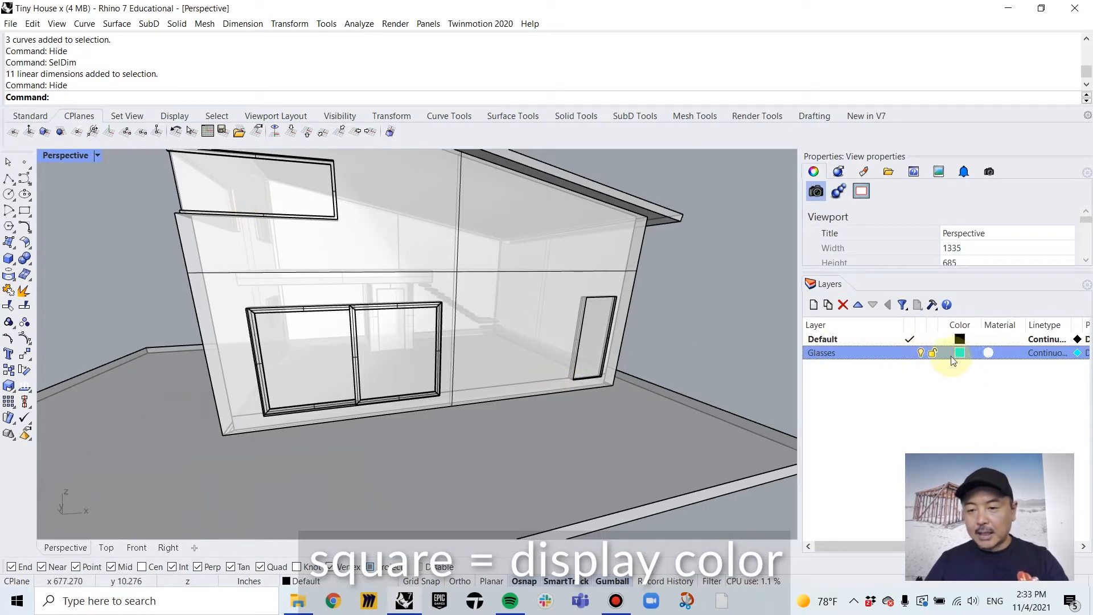
Assign a Glass material to the Glasses layer with a pale cyan color of RGB 230, 255, 254
mouse_move(986, 358)
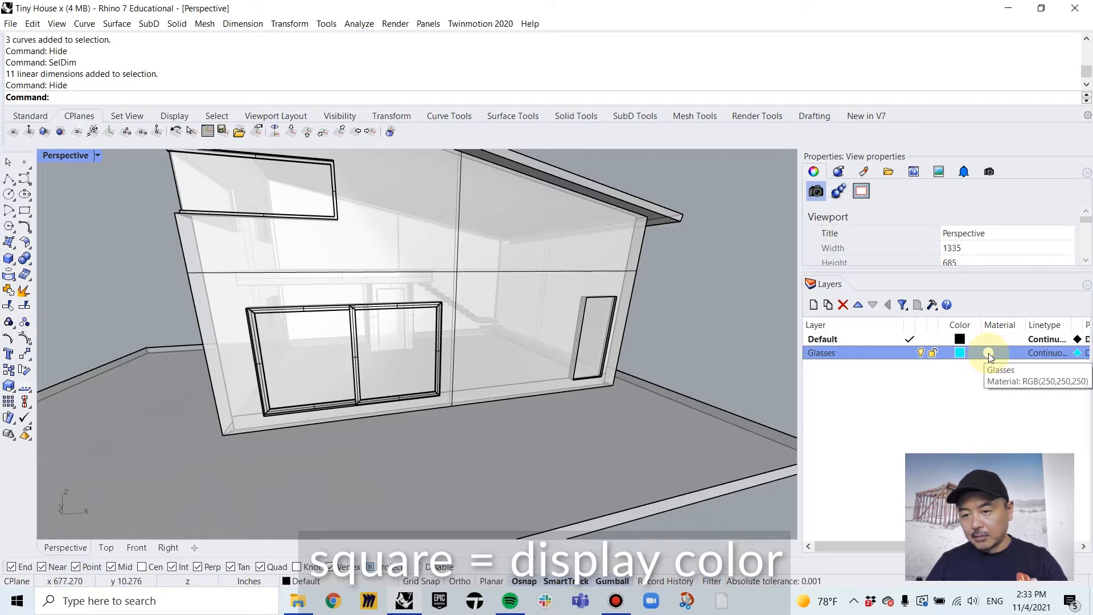
left_click(988, 354)
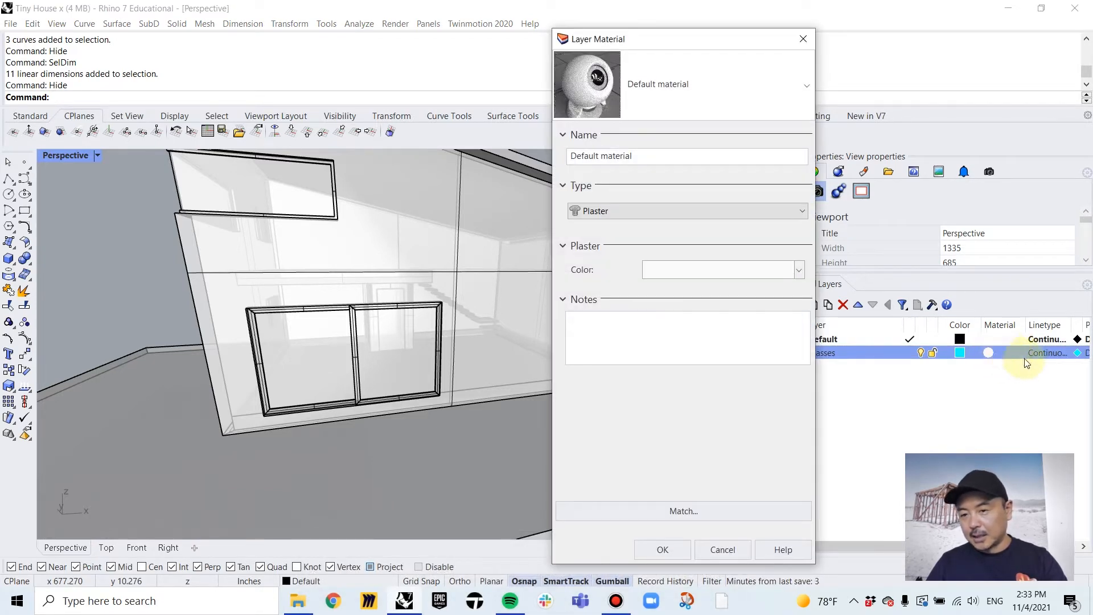
left_click(635, 209)
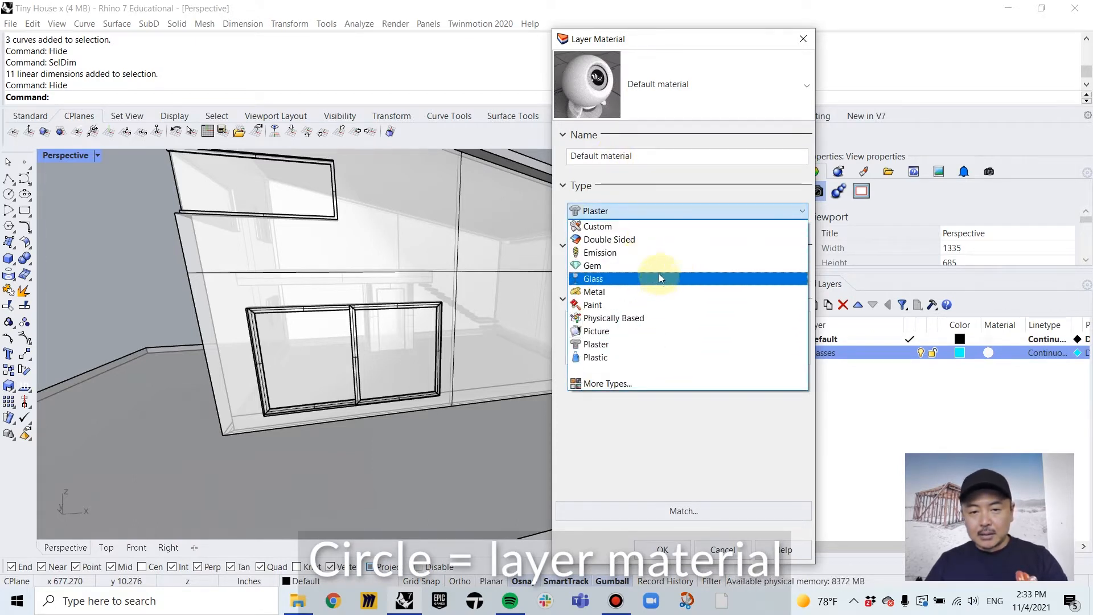
left_click(659, 278)
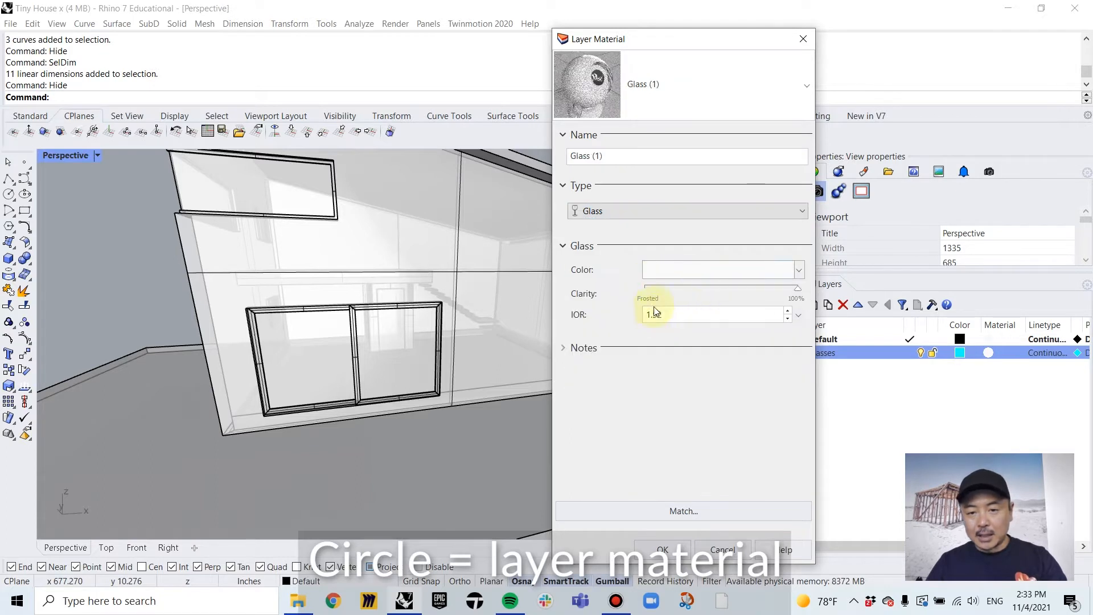
left_click(669, 268)
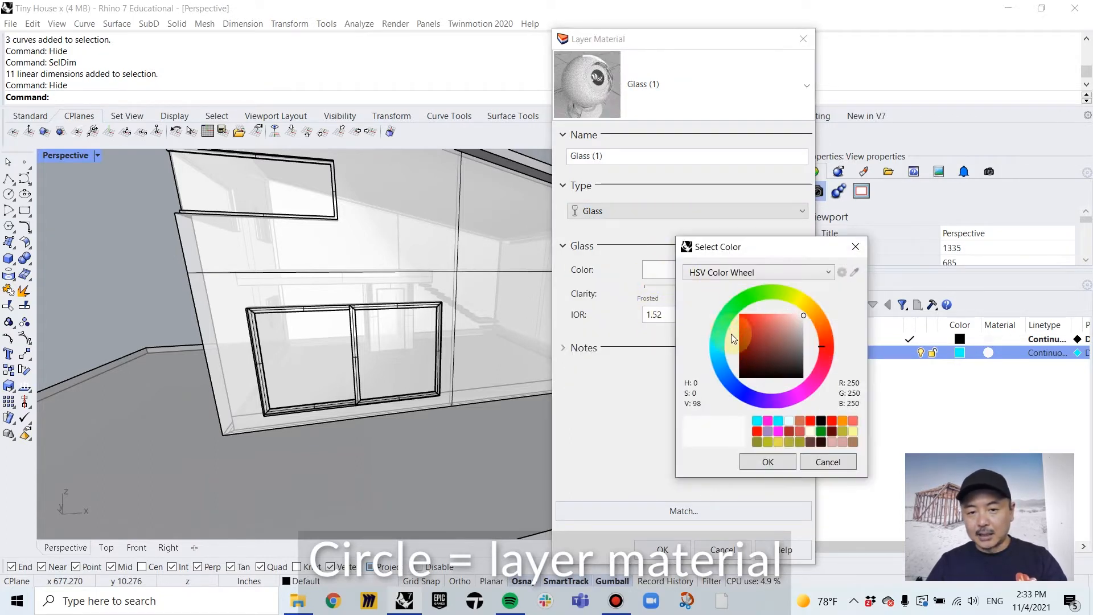
left_click(719, 349)
left_click(796, 314)
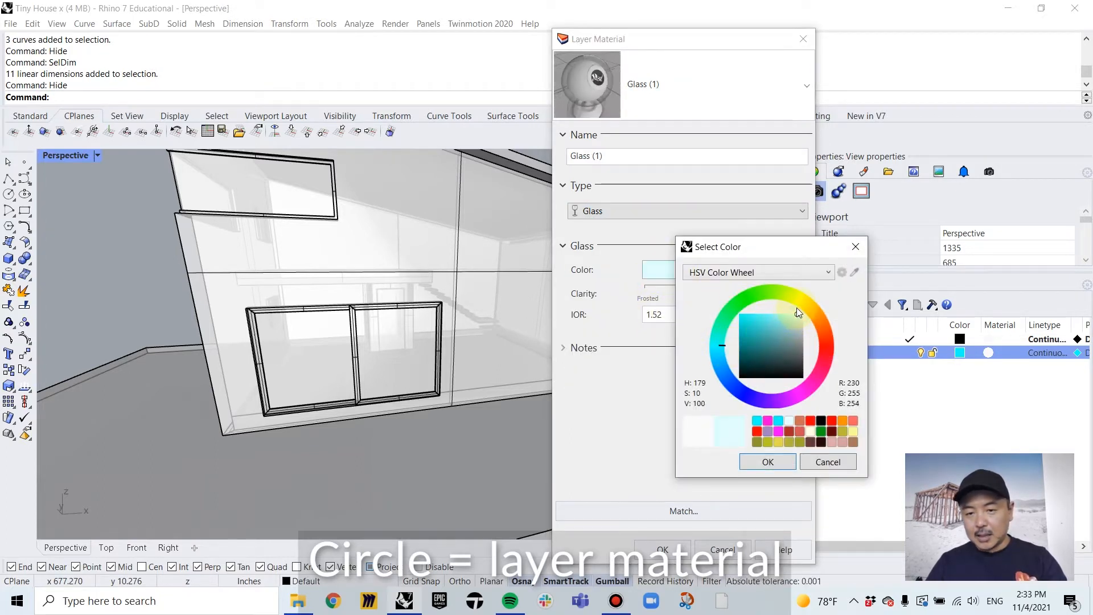
left_click(778, 464)
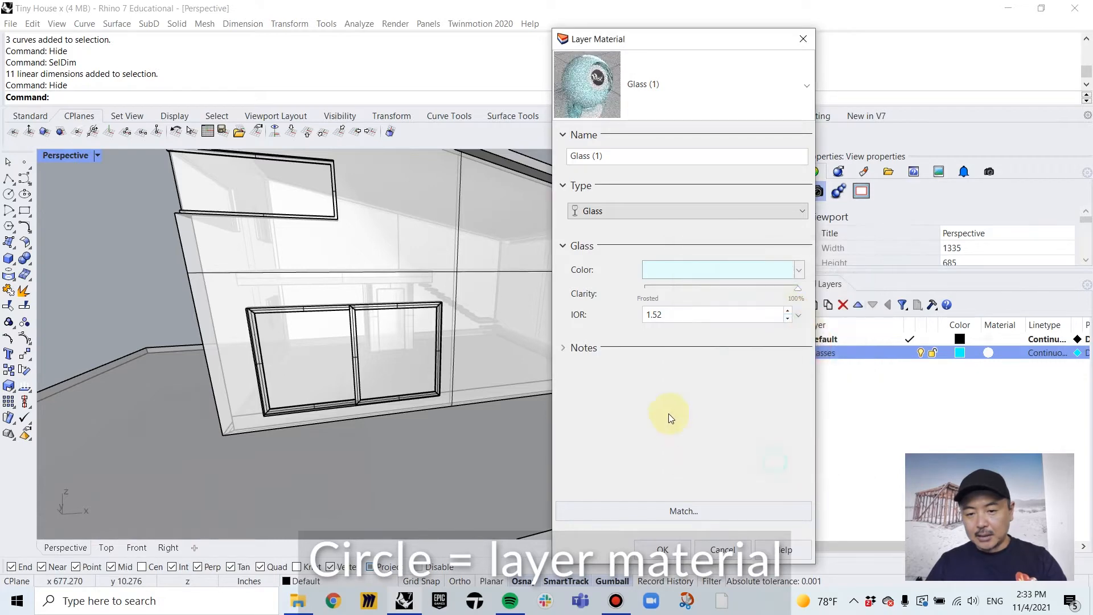
left_click(651, 549)
left_click(375, 352)
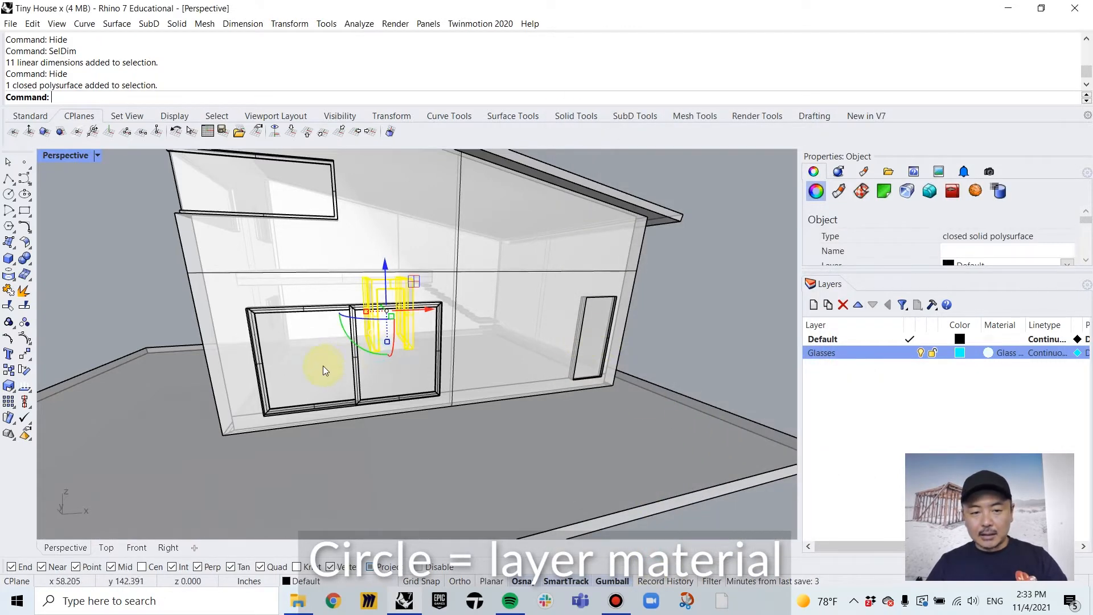
left_click(370, 381)
left_click(313, 383, "shift")
left_click(285, 213, "shift")
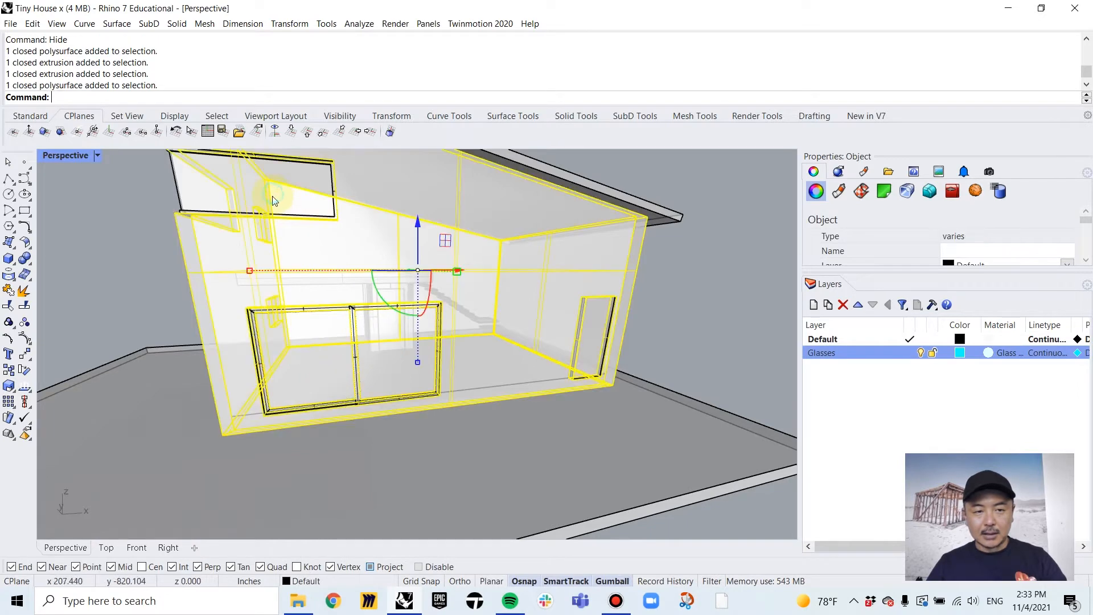
left_click(200, 188, "shift")
key("Escape")
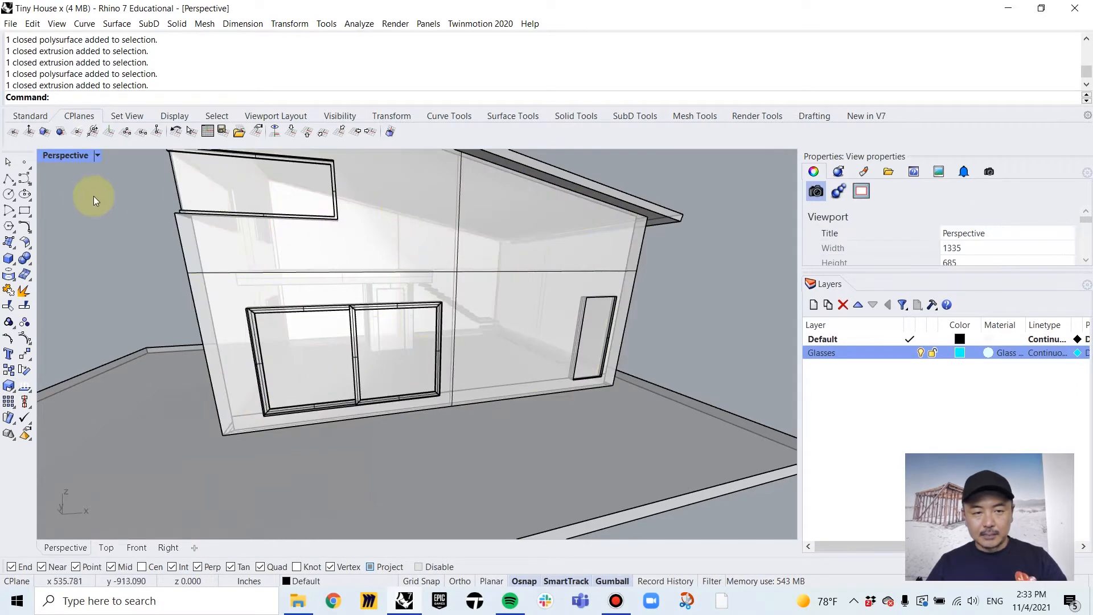
Move the upper corner window's glass and the two large front glass panes to the Glasses layer
left_click(194, 189)
left_click(308, 381, "shift")
left_click(384, 366, "shift")
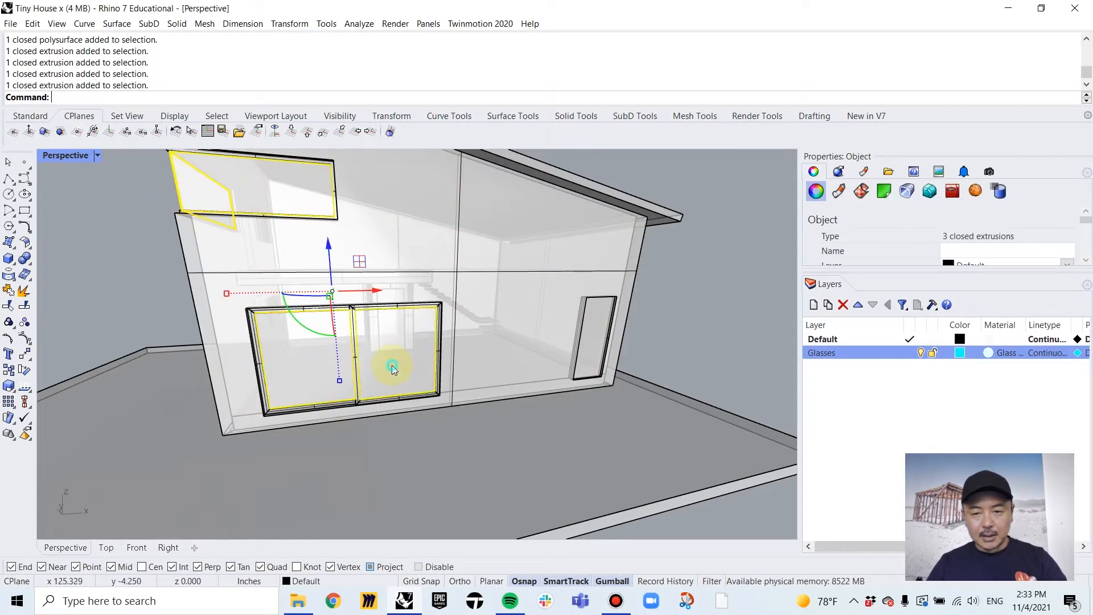
right_click(856, 358)
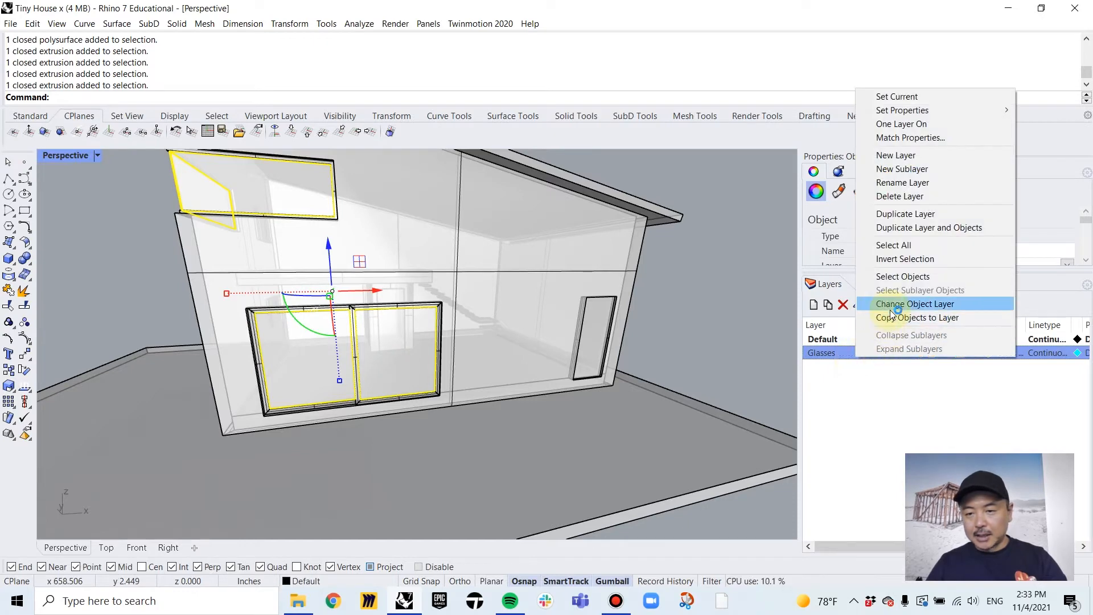
left_click(911, 303)
left_click(715, 282)
right_click_drag(654, 296, 703, 296)
scroll(627, 288, "down", 5)
right_click_drag(581, 280, 583, 309, "shift")
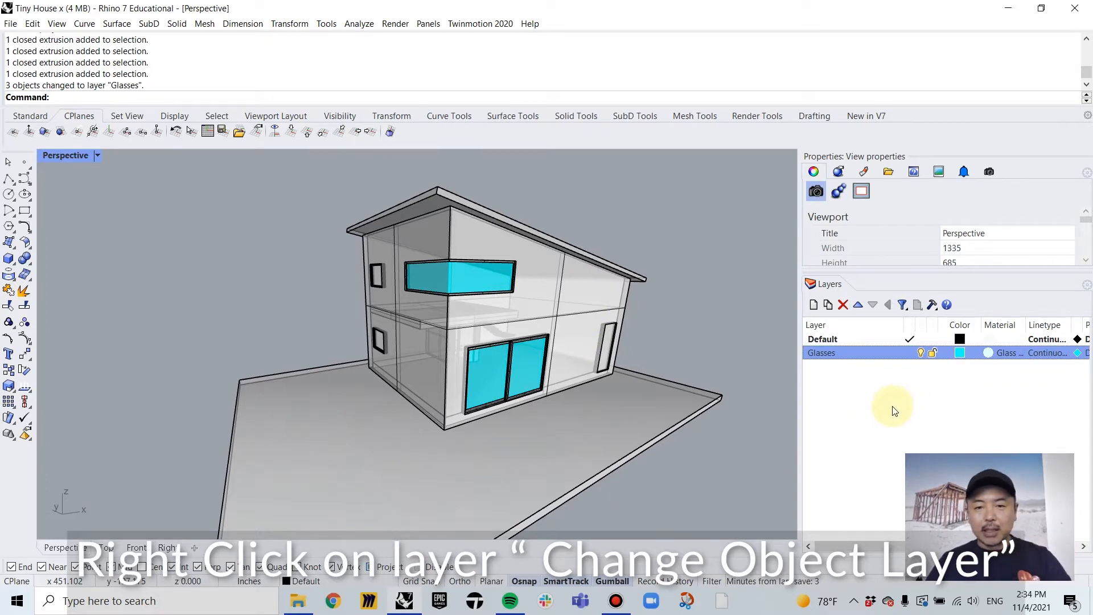
Import the Rh_TM_Material_Template file from the Rhino Files folder into the model
left_click(28, 117)
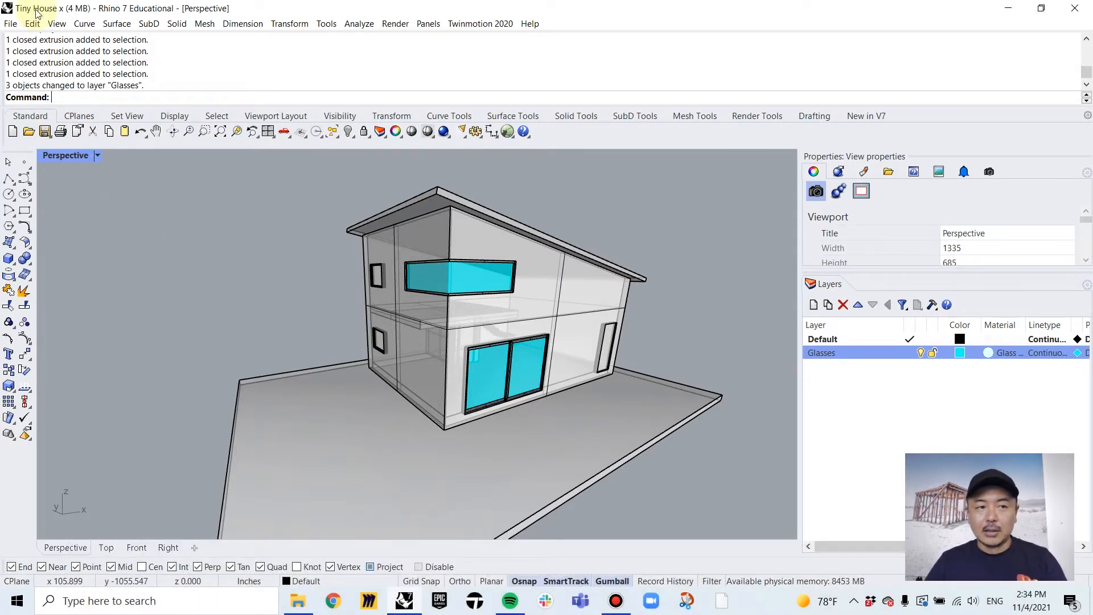
left_click(11, 24)
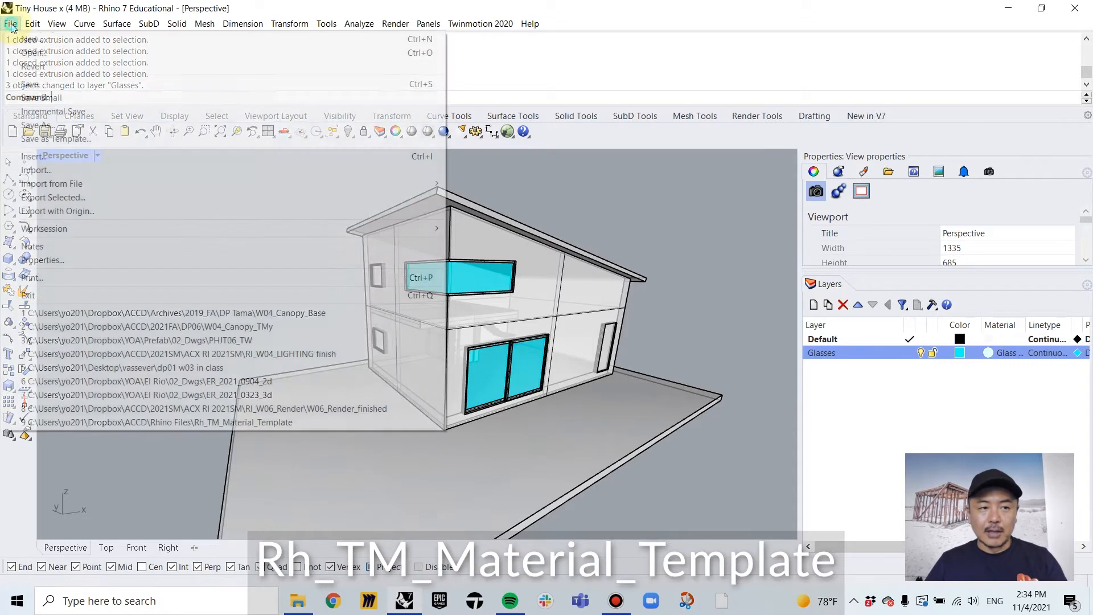
left_click(64, 169)
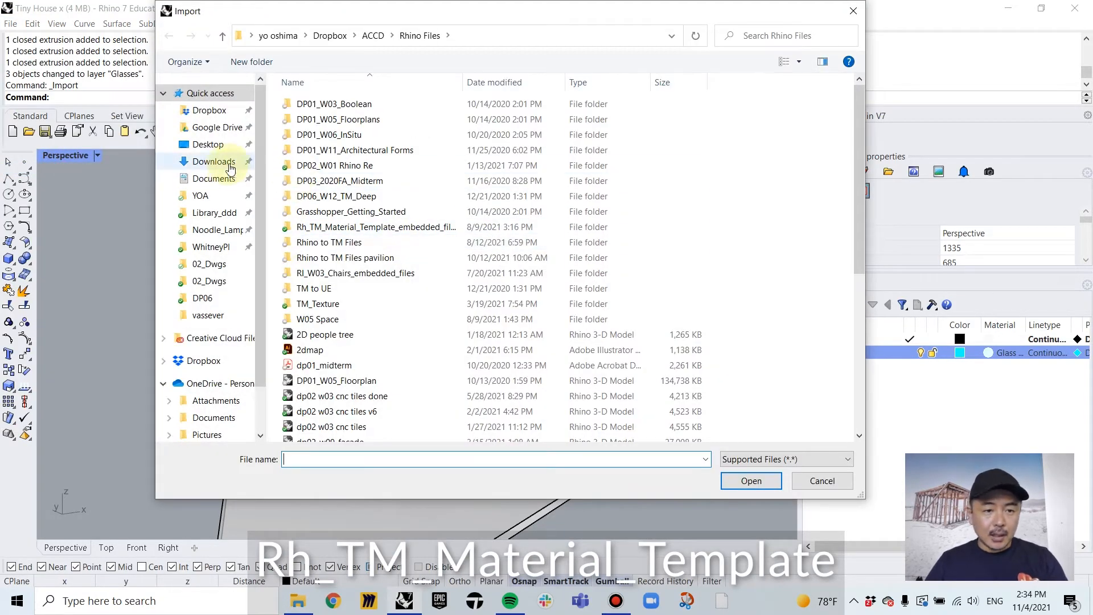
scroll(439, 245, "down", 4)
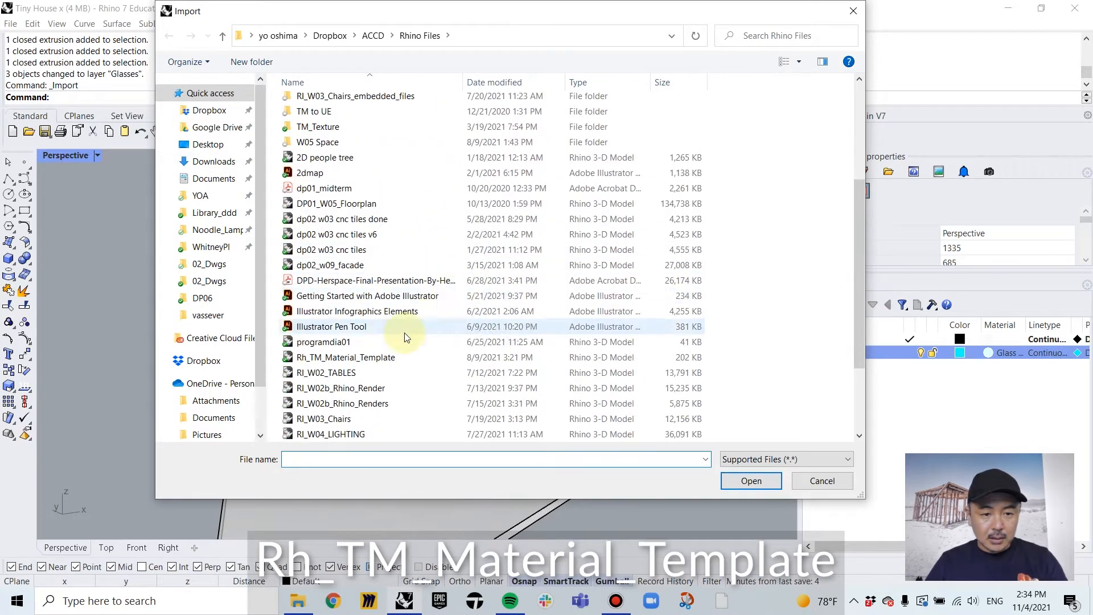
left_click(376, 359)
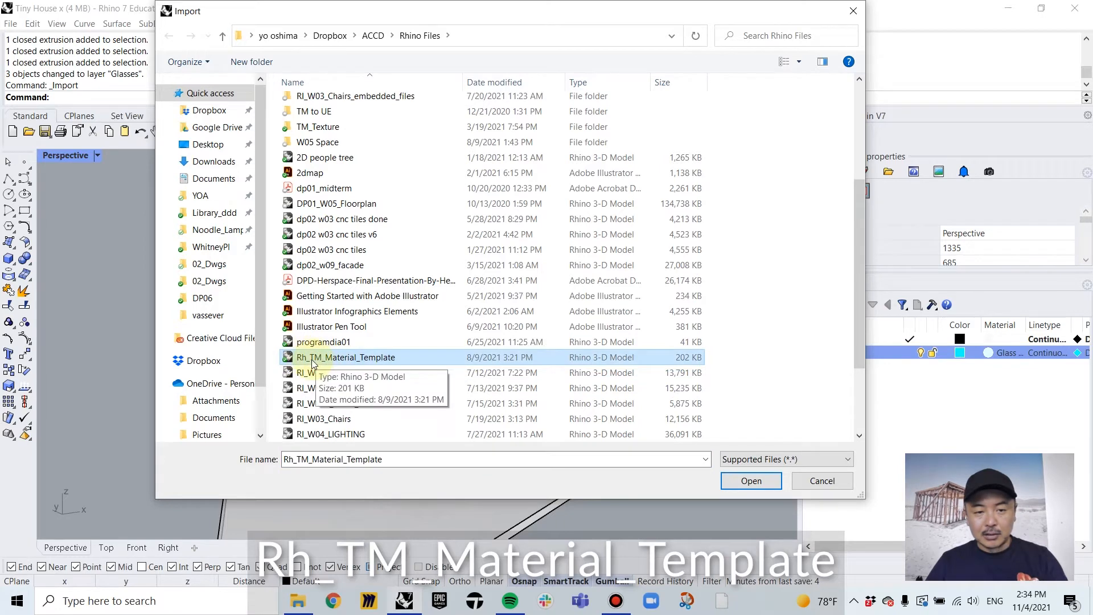
left_click(751, 481)
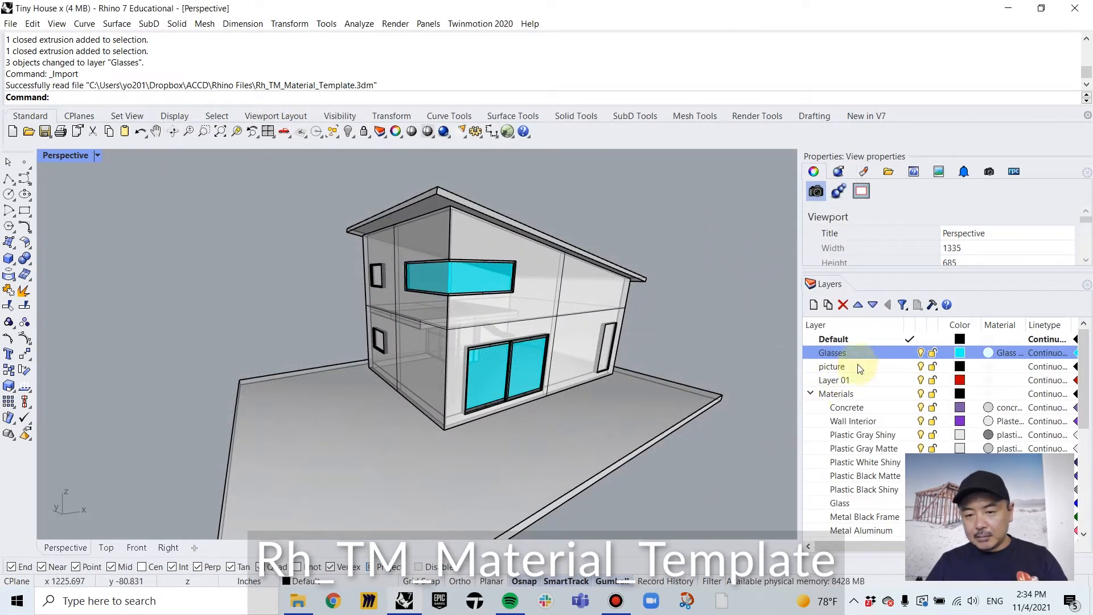
Move the large ground slab under the house to the Concrete layer of the imported Materials group
scroll(860, 369, "down", 1)
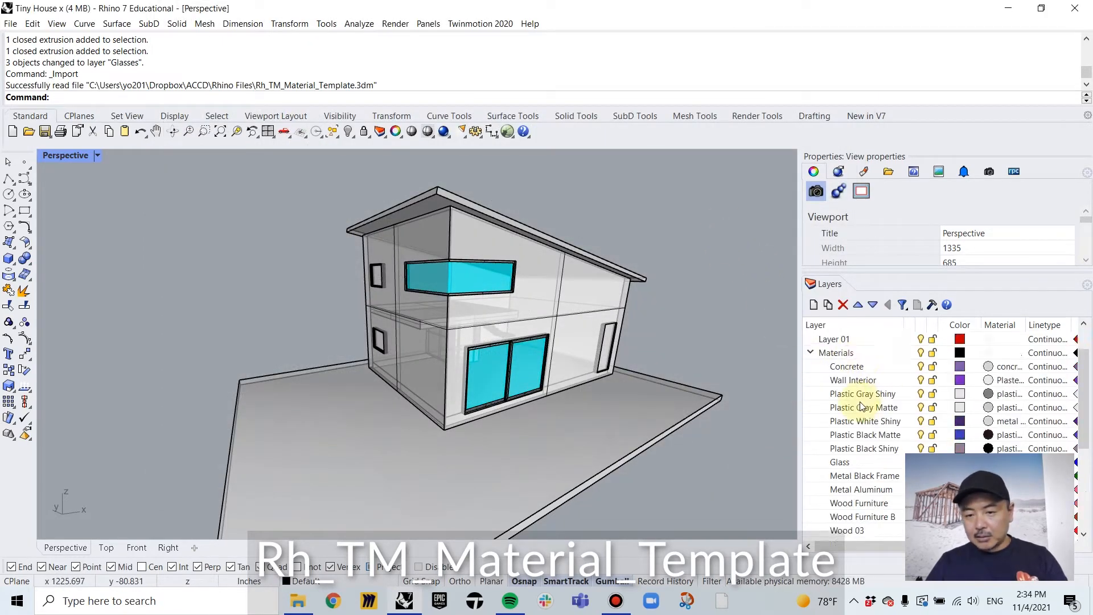
left_click(848, 367)
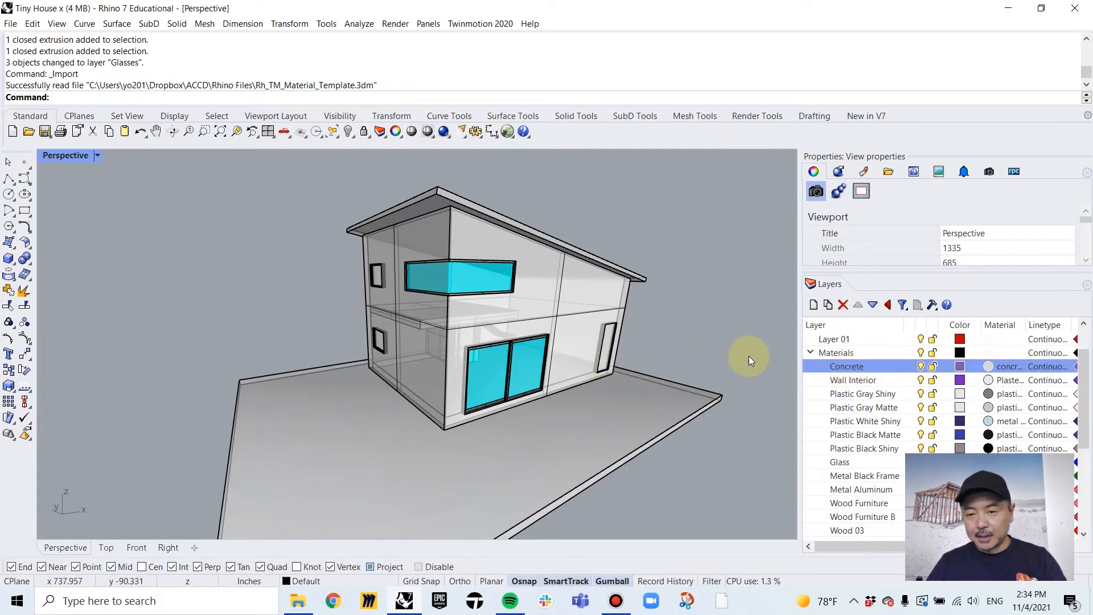
right_click_drag(693, 398, 600, 315)
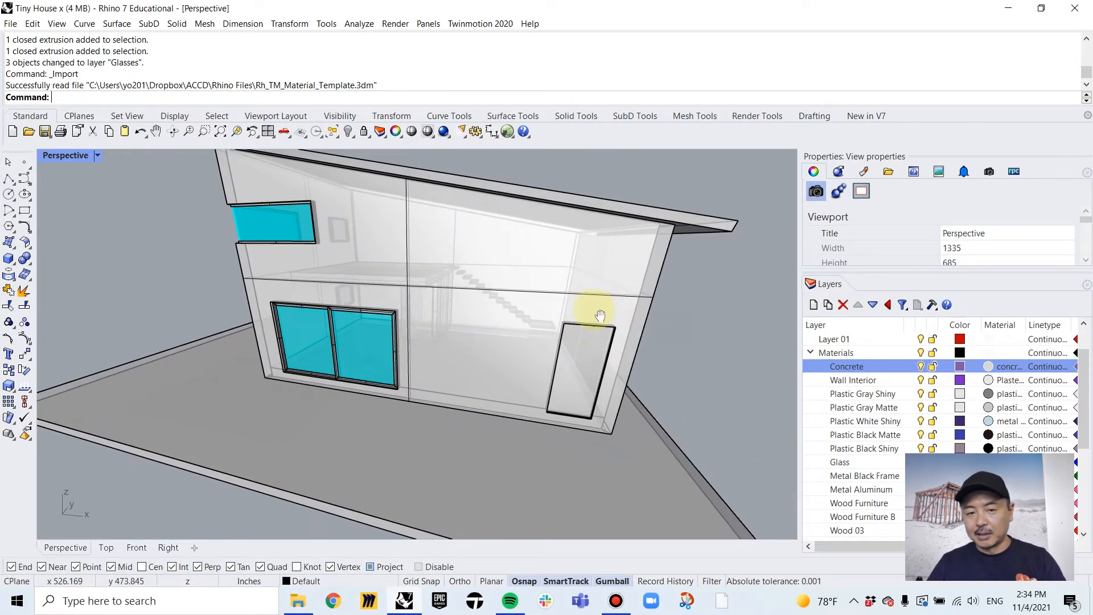
scroll(704, 333, "down", 5)
mouse_move(551, 358)
right_mouse_down()
mouse_move(572, 384)
mouse_move(544, 367)
right_mouse_up()
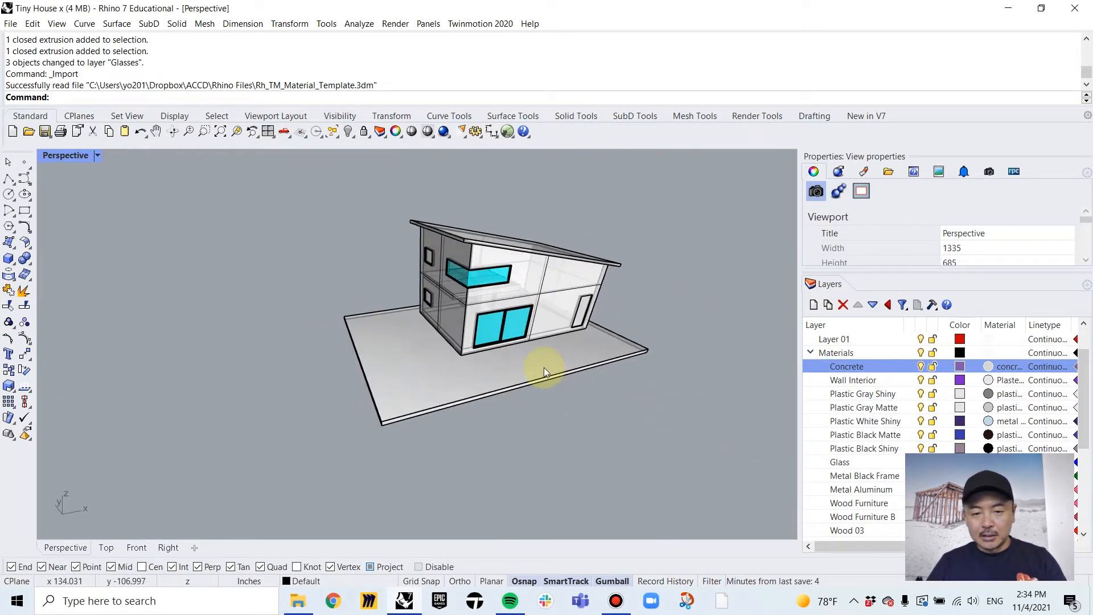
left_click(544, 367)
right_click(848, 366)
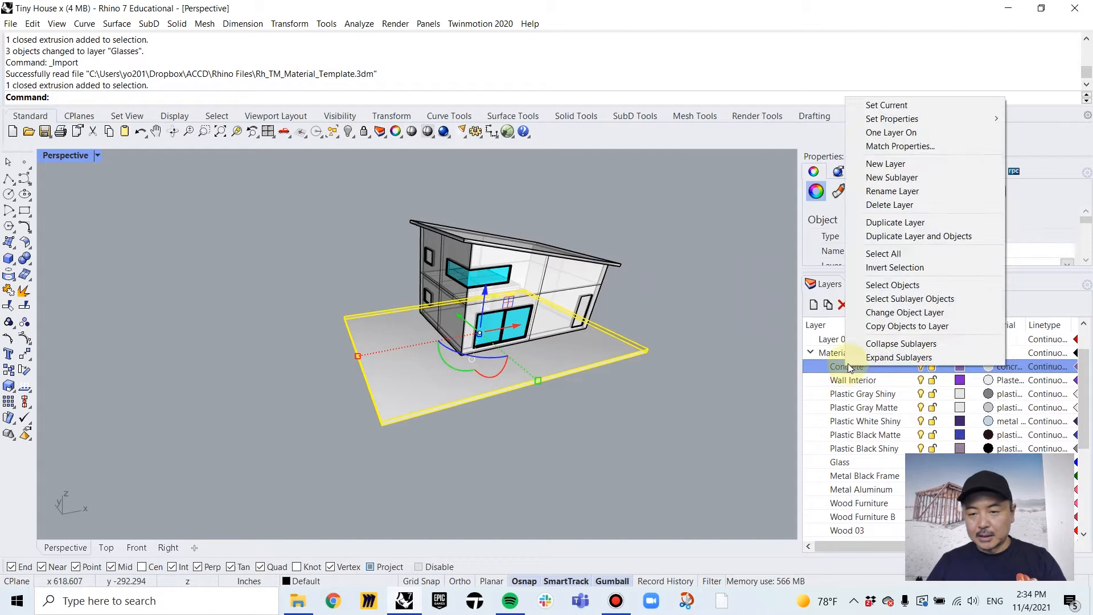
left_click(866, 314)
left_click(724, 275)
Move the floor slab inside the house to the Wood Flooring layer
right_click_drag(661, 274, 623, 285)
scroll(621, 284, "up", 5)
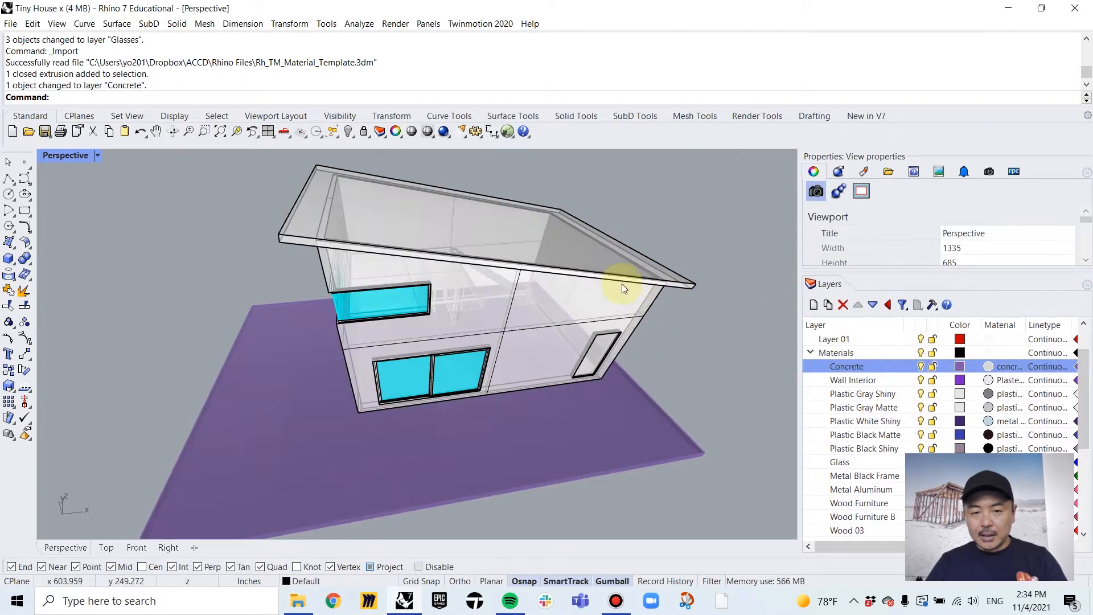
right_click_drag(649, 348, 593, 312)
scroll(624, 390, "up", 5)
right_click_drag(528, 388, 511, 431)
left_click(511, 431)
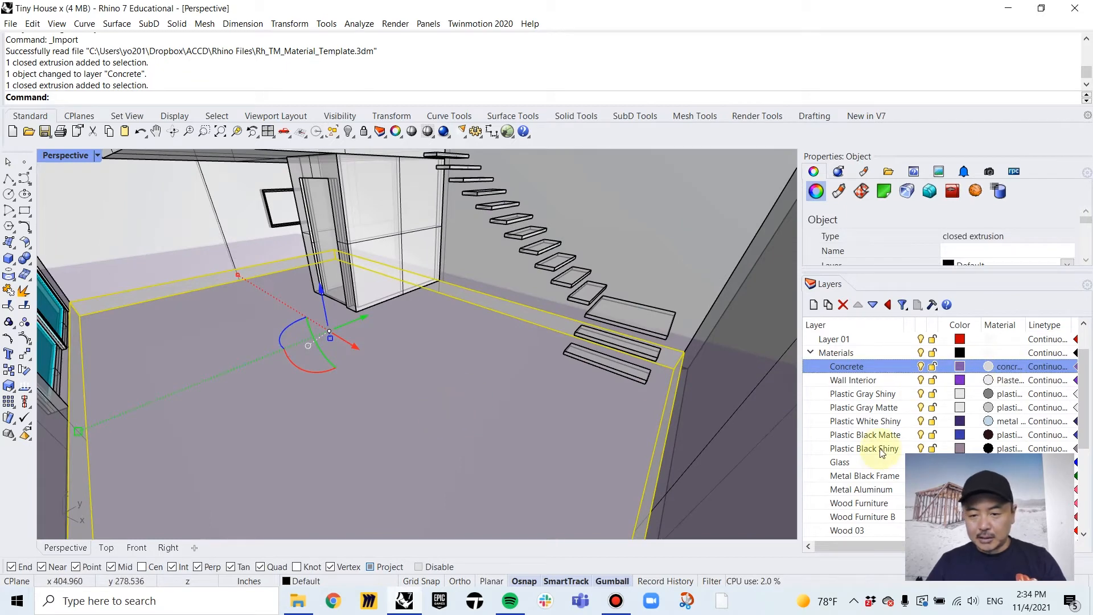
scroll(877, 450, "down", 2)
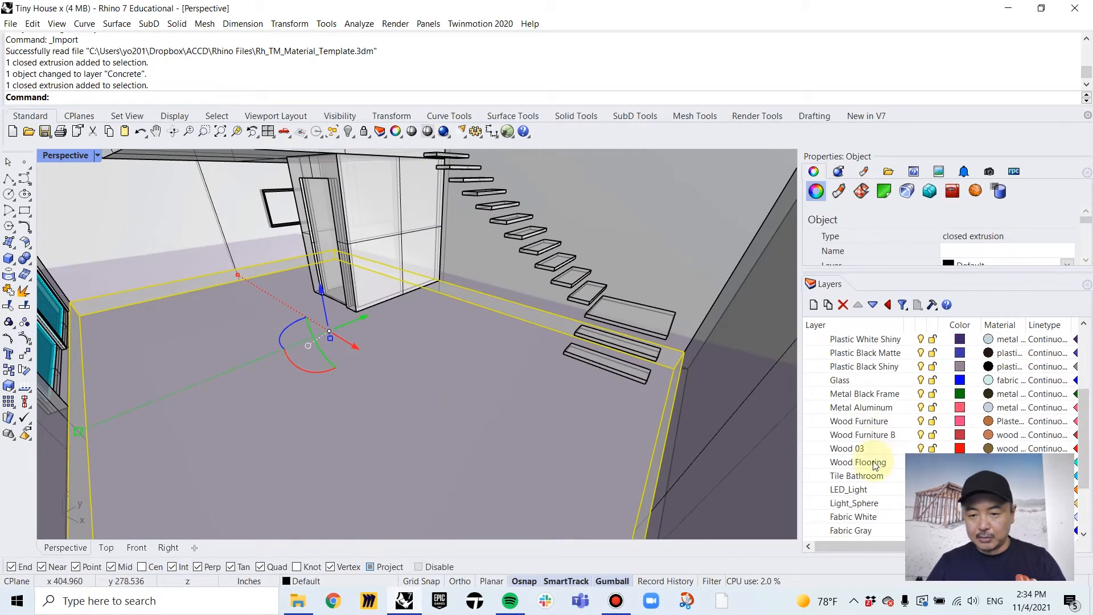
right_click(875, 462)
left_click(891, 408)
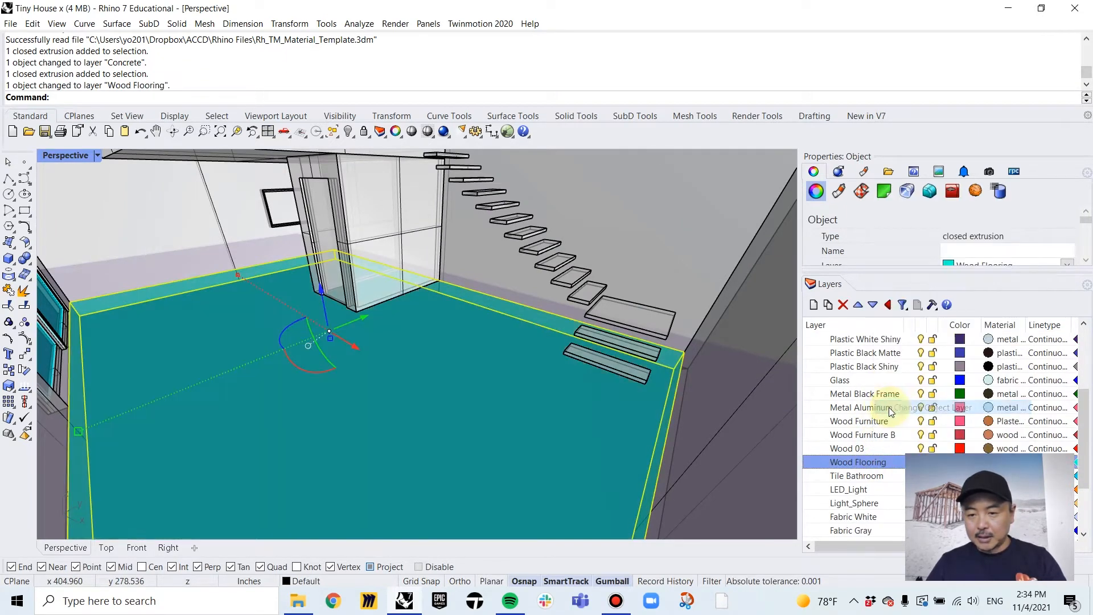
Select all the stair treads, including the landing and the two lowest steps, and move them to the Metal Aluminum layer
left_click(602, 363)
left_click(620, 347, "shift")
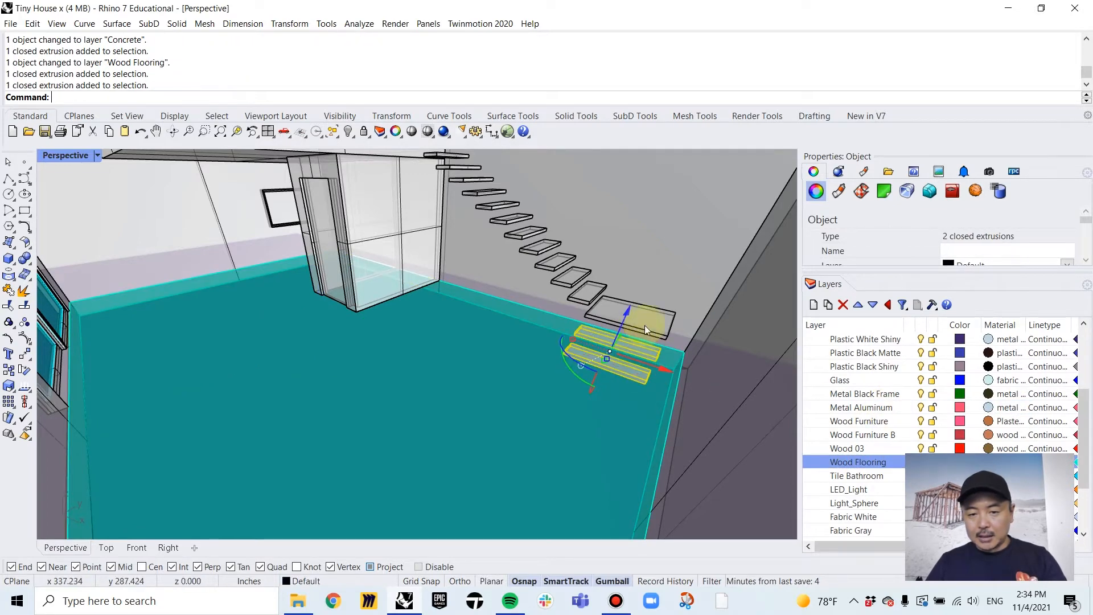
left_click(644, 326, "shift")
left_click(635, 315)
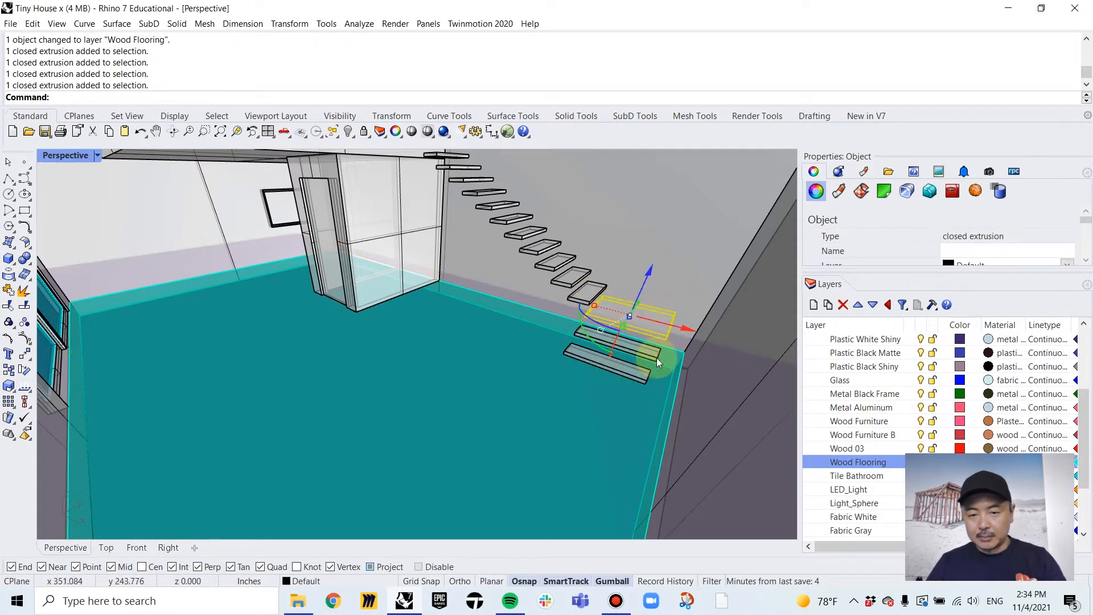
left_click(641, 350, "shift")
left_click(632, 374, "shift")
left_click(573, 297, "shift")
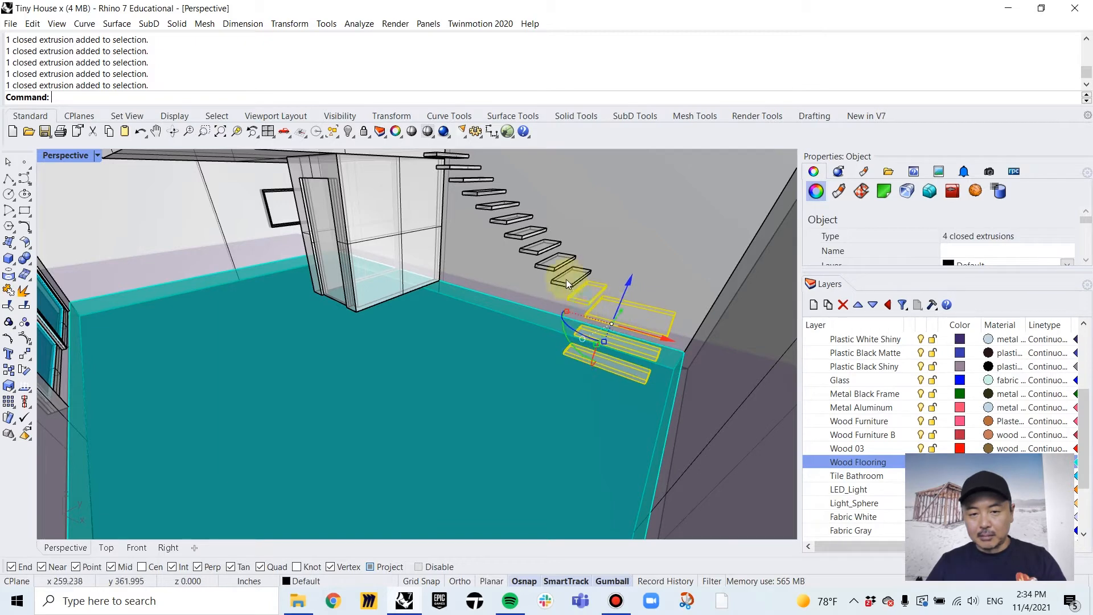
left_click(558, 279, "shift")
left_click(541, 264, "shift")
left_click(525, 249, "shift")
left_click(512, 234, "shift")
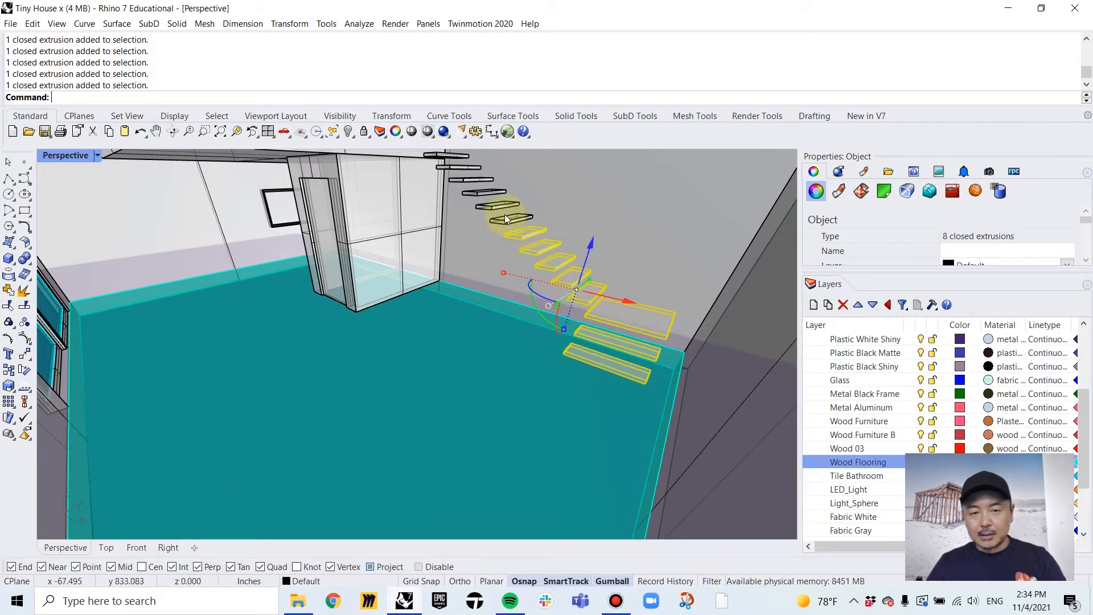
left_click(499, 219, "shift")
left_click(490, 204, "shift")
right_click_drag(486, 193, 517, 258, "shift")
left_click(509, 254, "shift")
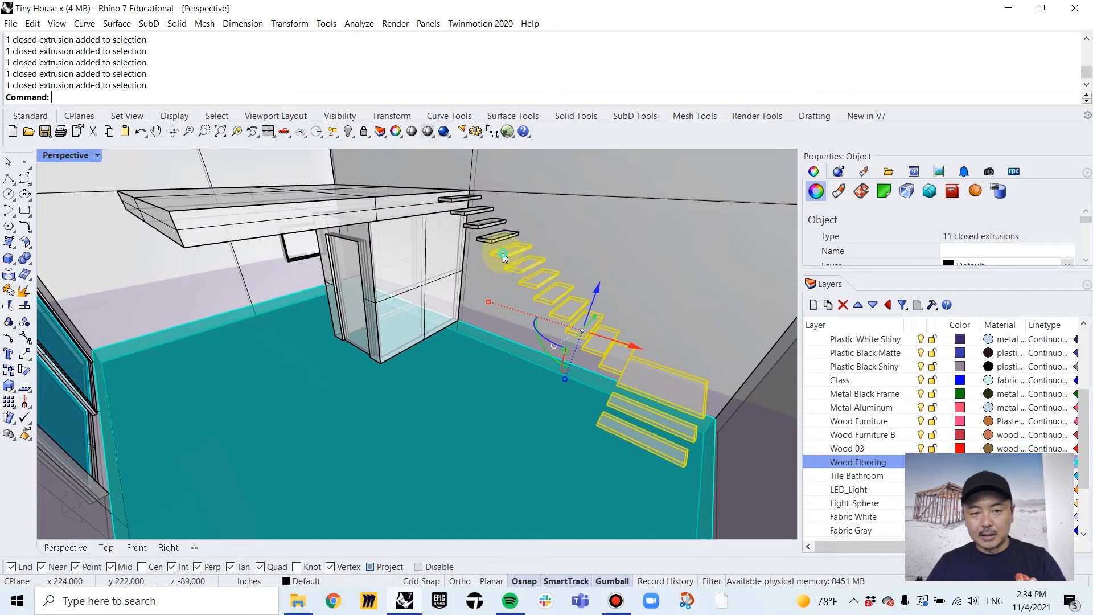
left_click(491, 240, "shift")
left_click(481, 222, "shift")
left_click(476, 214, "shift")
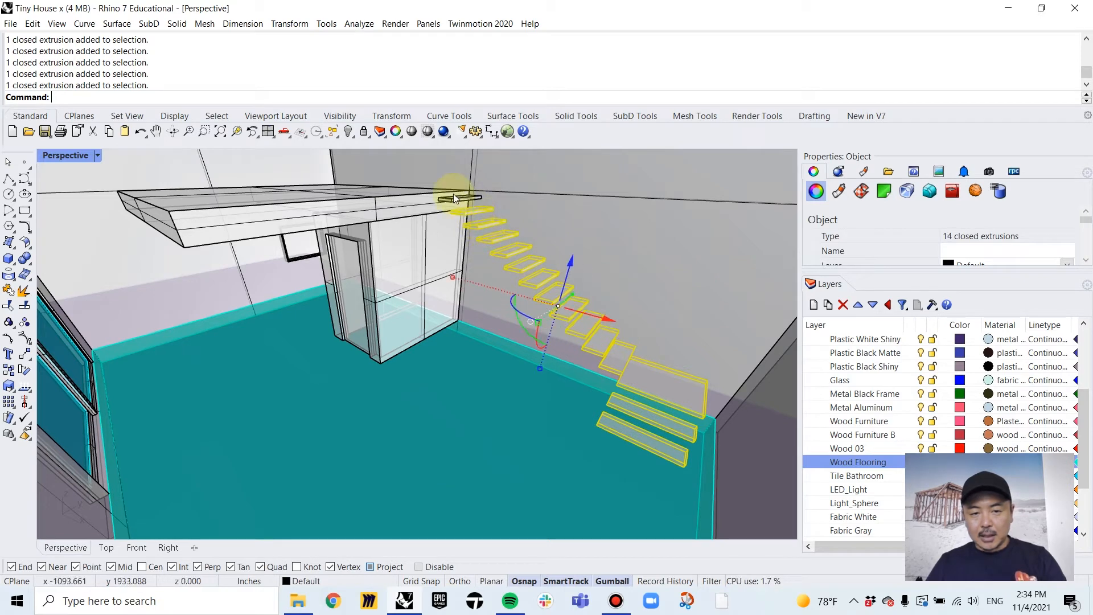
left_click(480, 211, "shift")
left_click(499, 247)
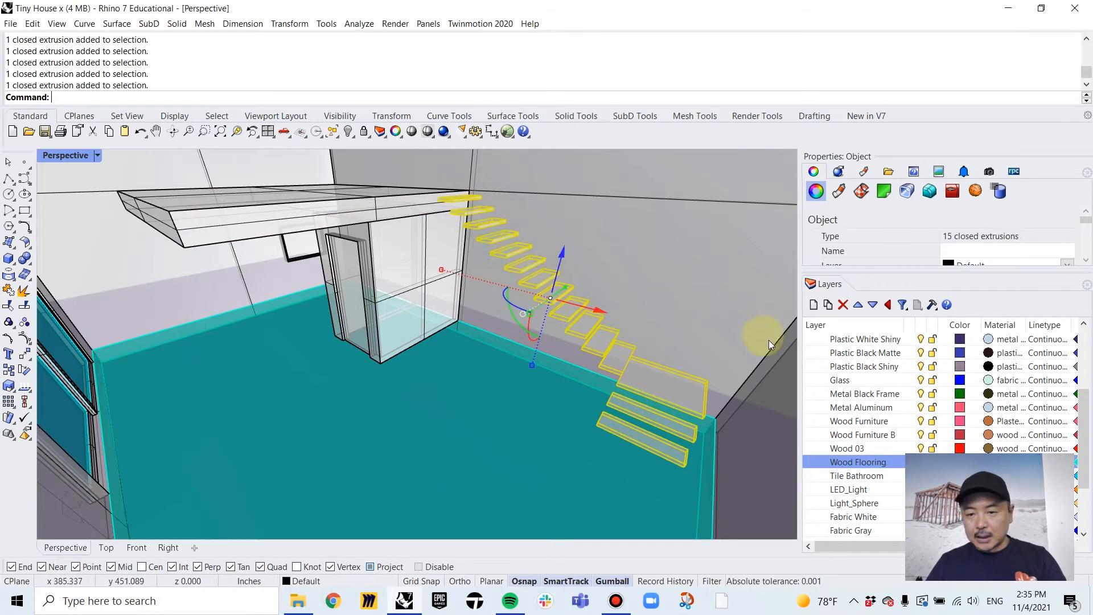
right_click(872, 407)
left_click(898, 355)
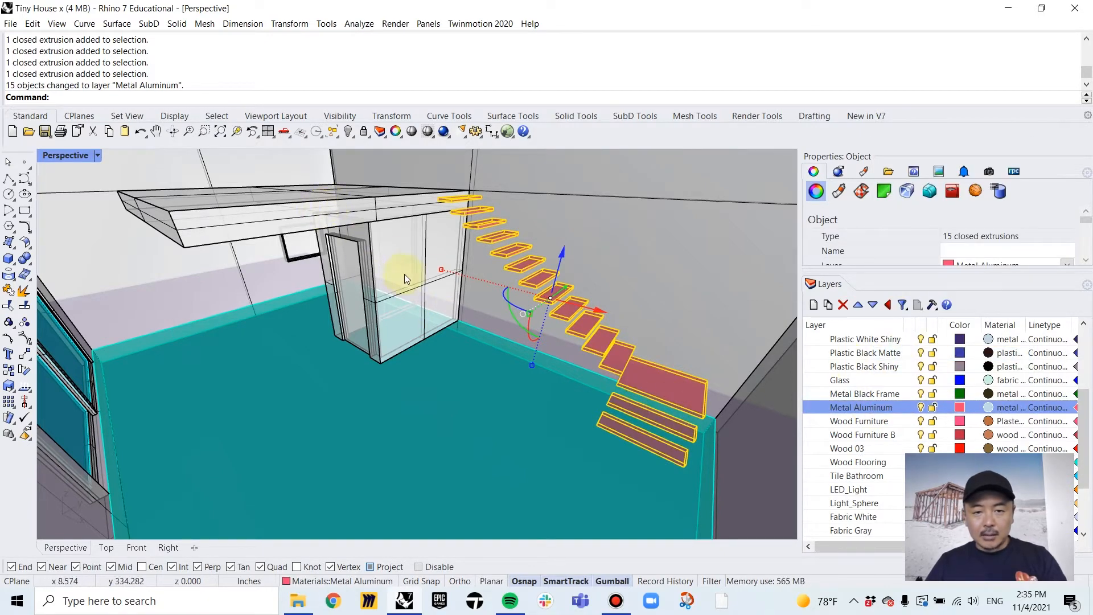
Explode the house's wall polysurface into separate surfaces
right_click_drag(404, 275, 583, 274)
left_click(720, 316)
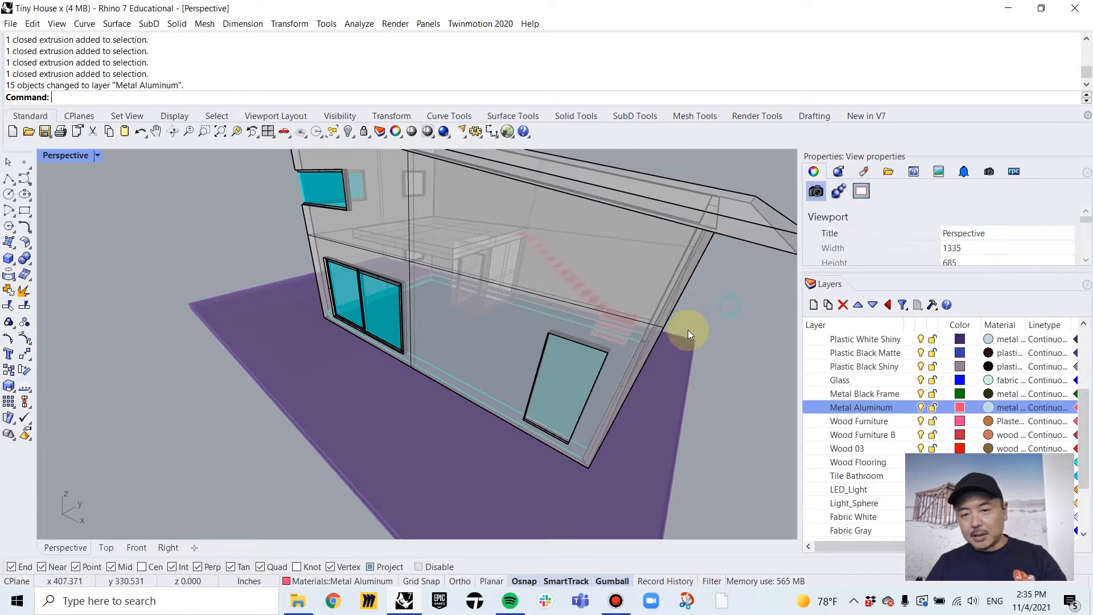
mouse_move(687, 329)
right_mouse_down()
mouse_move(705, 300)
mouse_move(646, 353)
mouse_move(678, 319)
right_mouse_up()
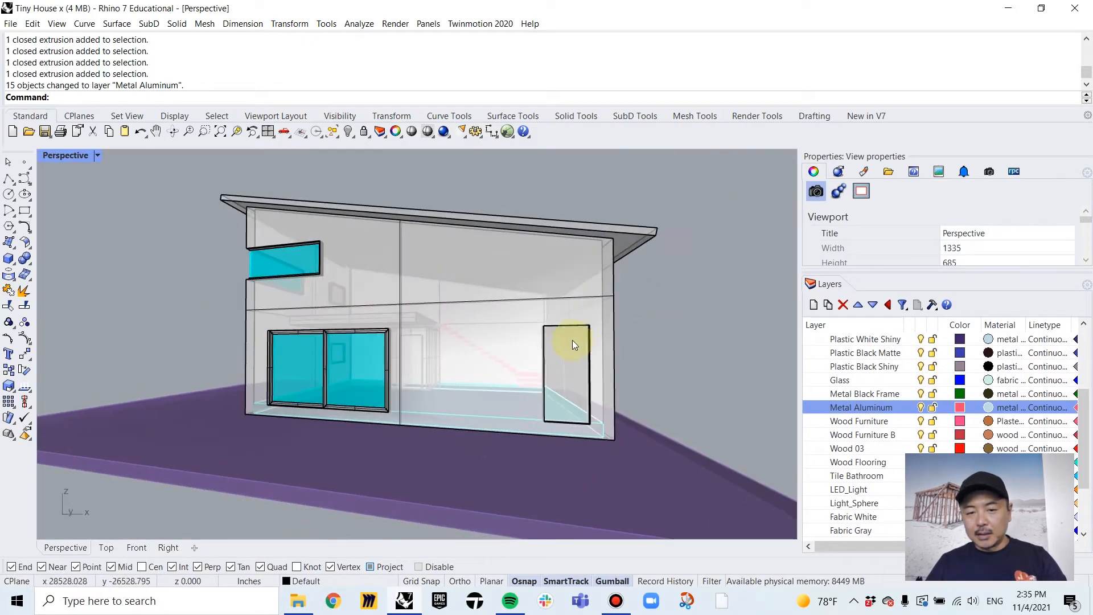
left_click(607, 317)
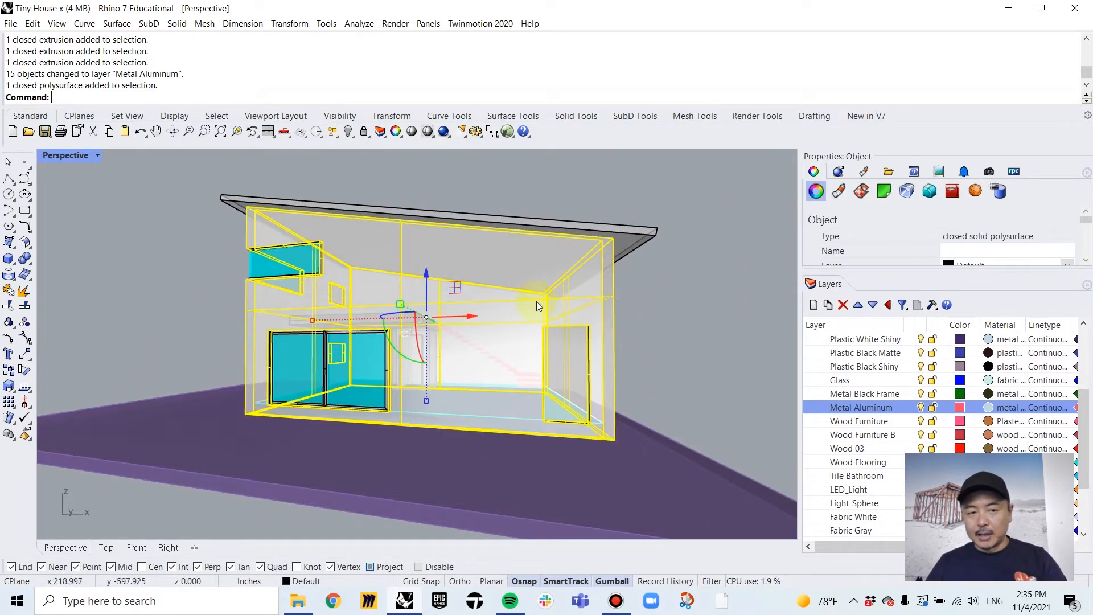
right_click_drag(637, 292, 682, 318)
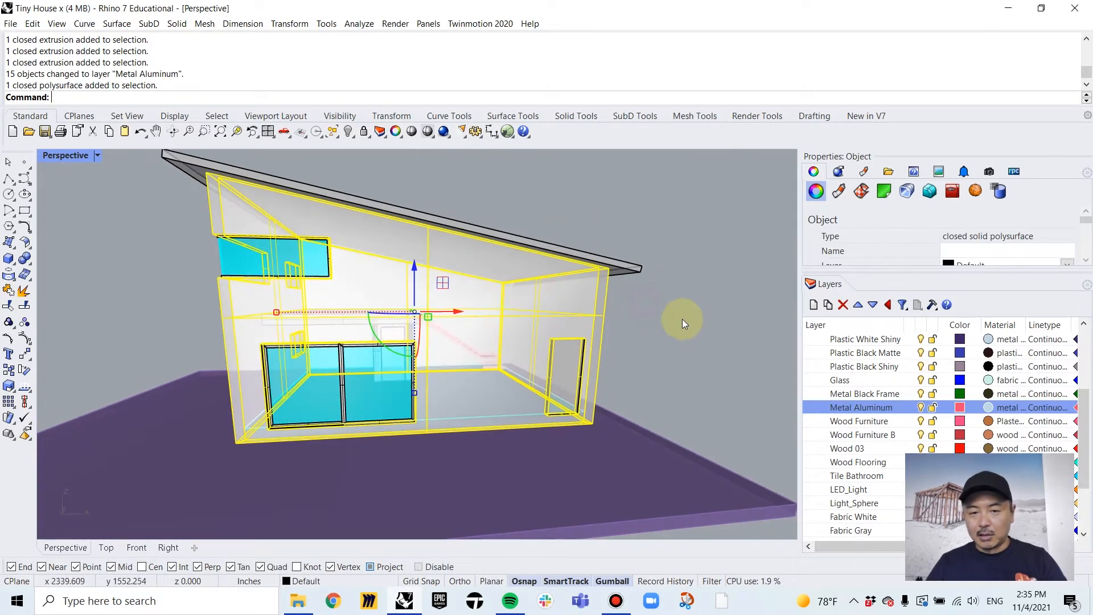
right_click_drag(481, 341, 356, 338)
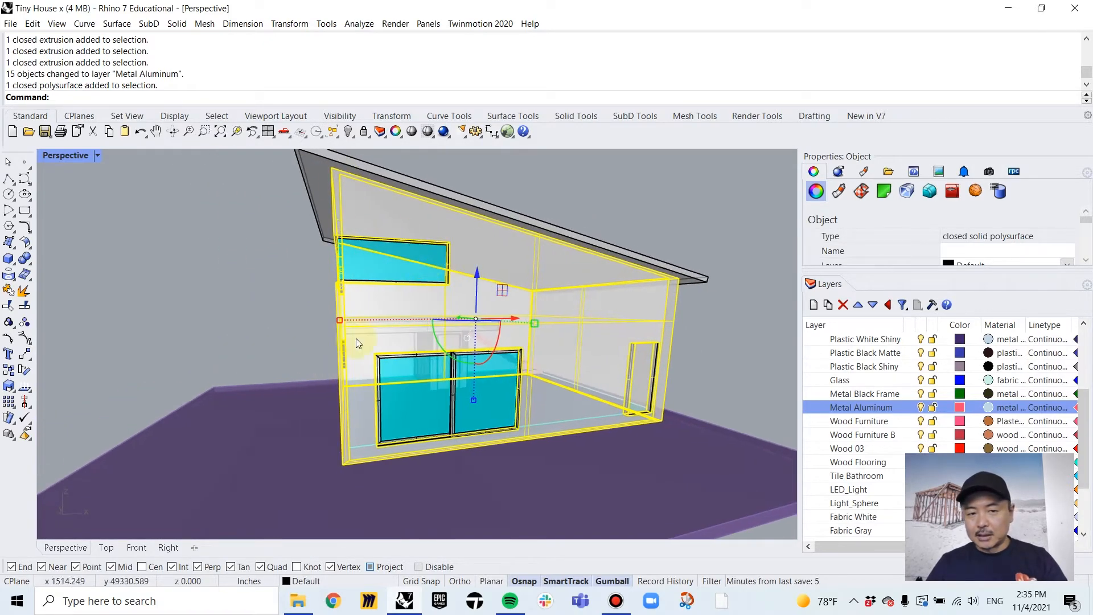
right_click_drag(647, 344, 631, 351)
scroll(630, 353, "up", 8)
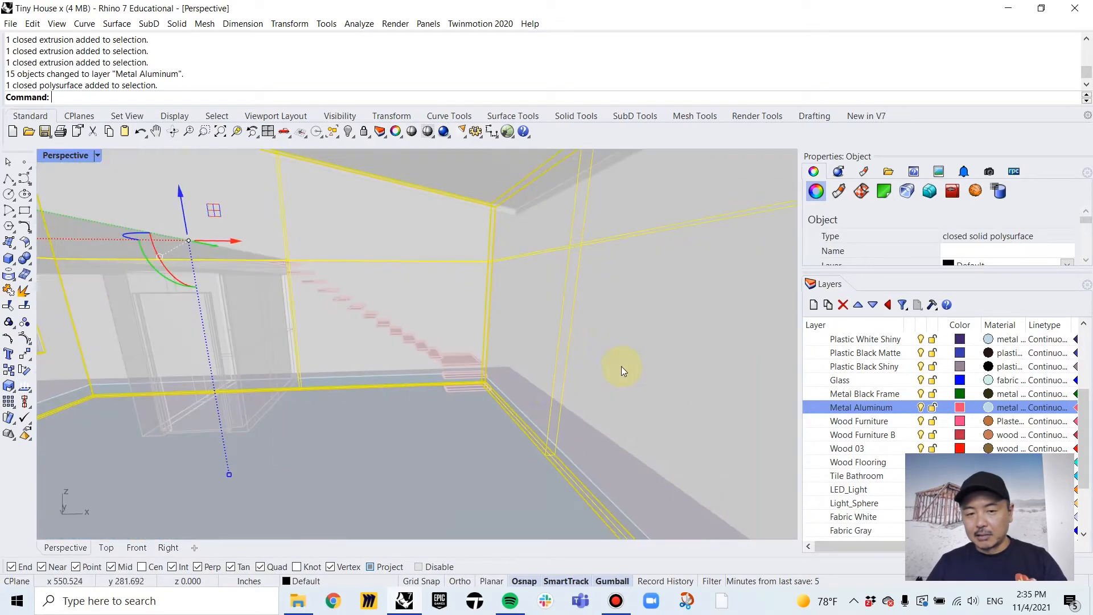
right_click_drag(518, 384, 487, 376)
right_click_drag(501, 436, 529, 468)
right_click_drag(514, 412, 572, 366)
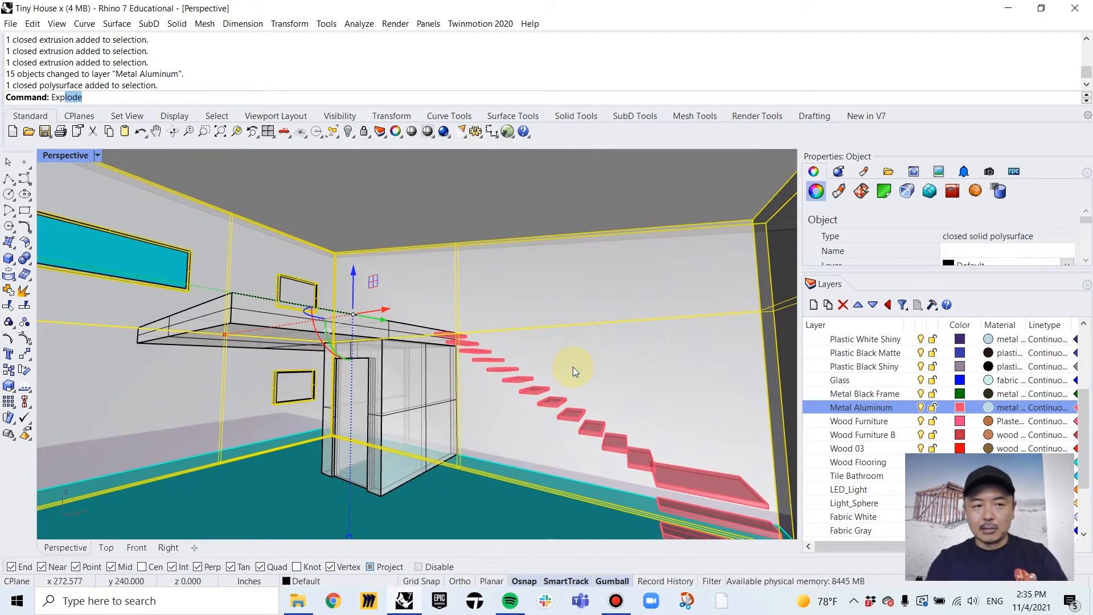
key("Return")
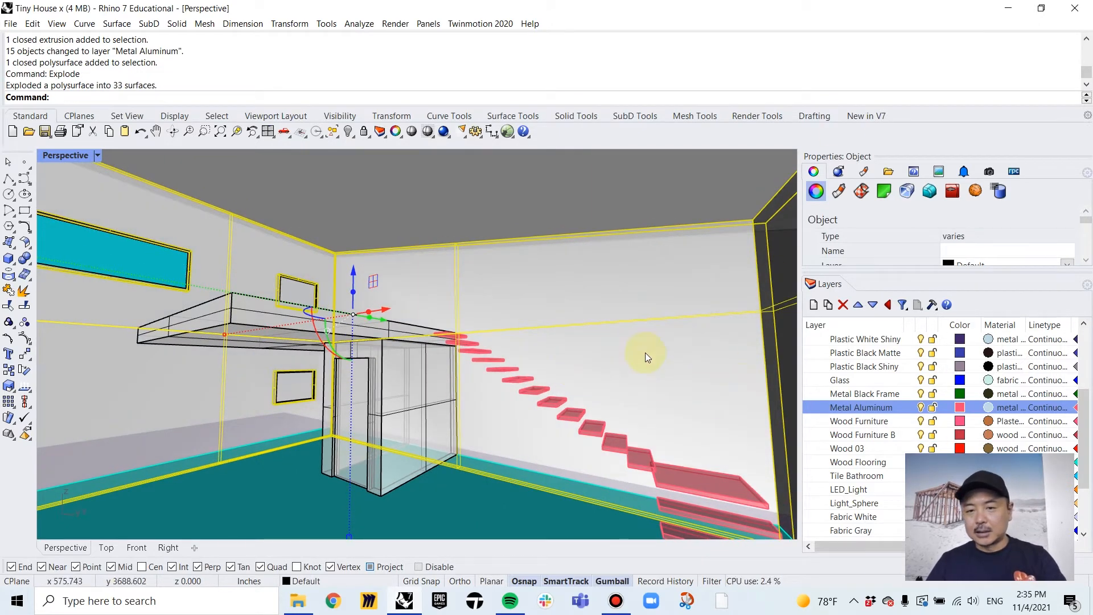
Select the four inner wall surfaces of the room and move them to the Wall Interior layer
right_click_drag(645, 355, 449, 255)
left_click(447, 254)
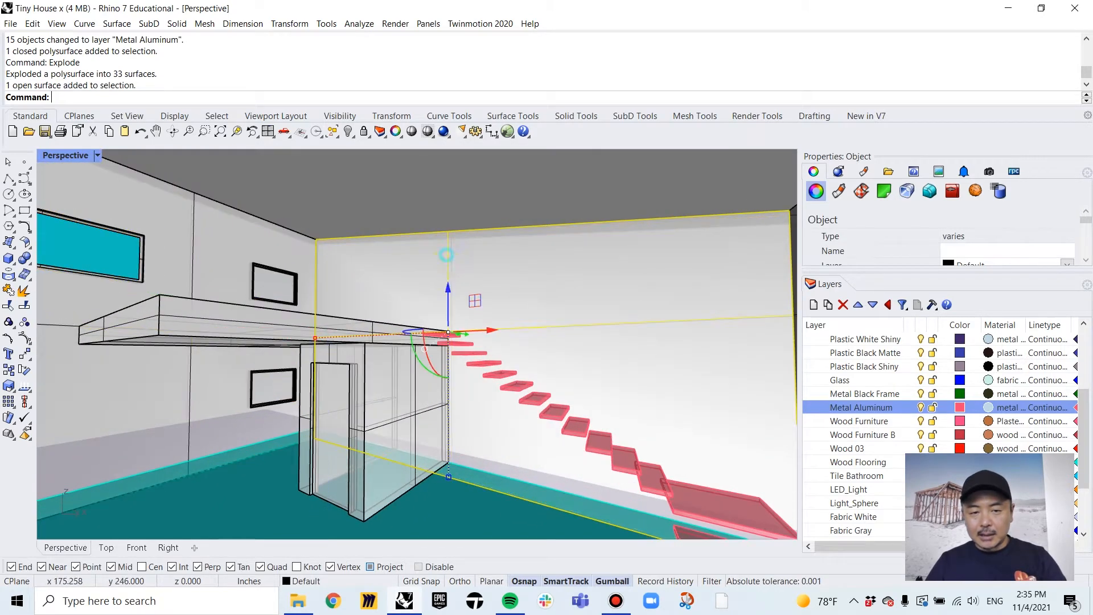
left_click(196, 229, "shift")
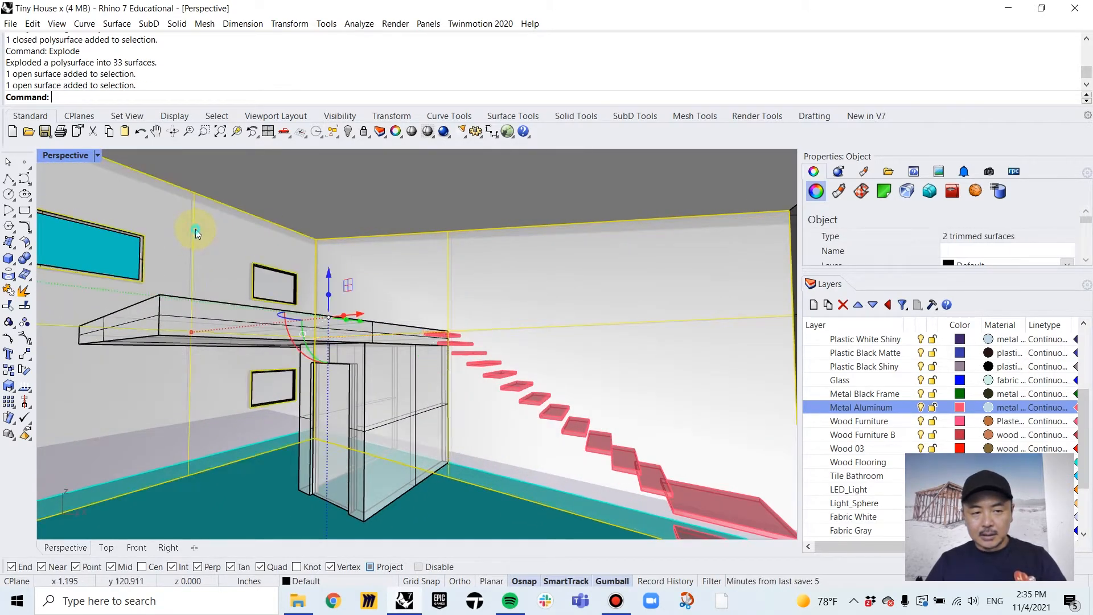
right_click_drag(275, 258, 278, 285)
left_click(317, 262, "shift")
left_click(244, 288, "shift")
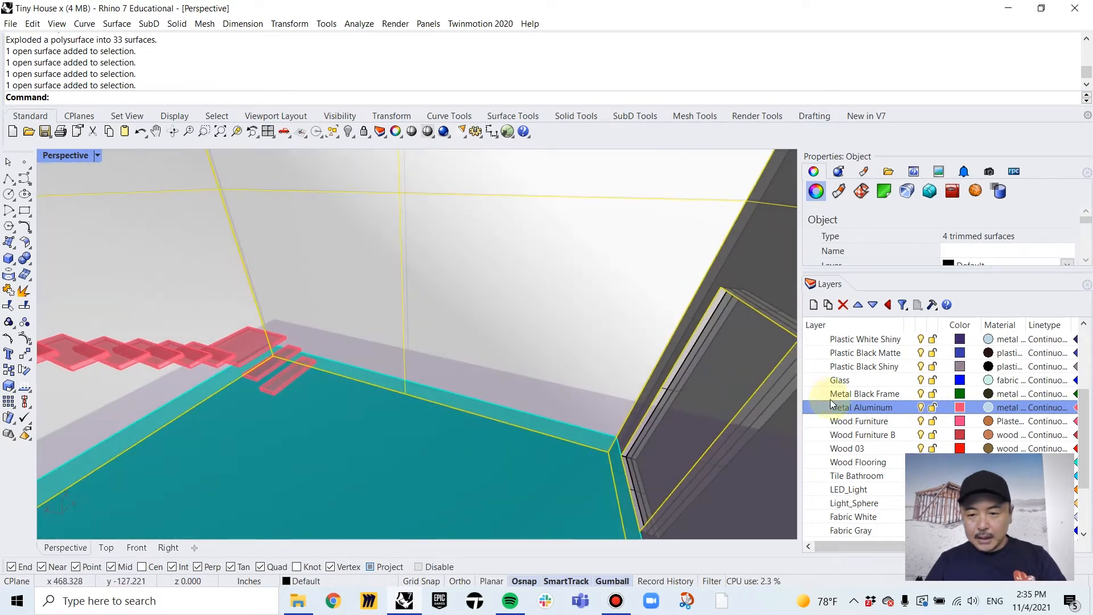
scroll(831, 402, "up", 3)
right_click(858, 422)
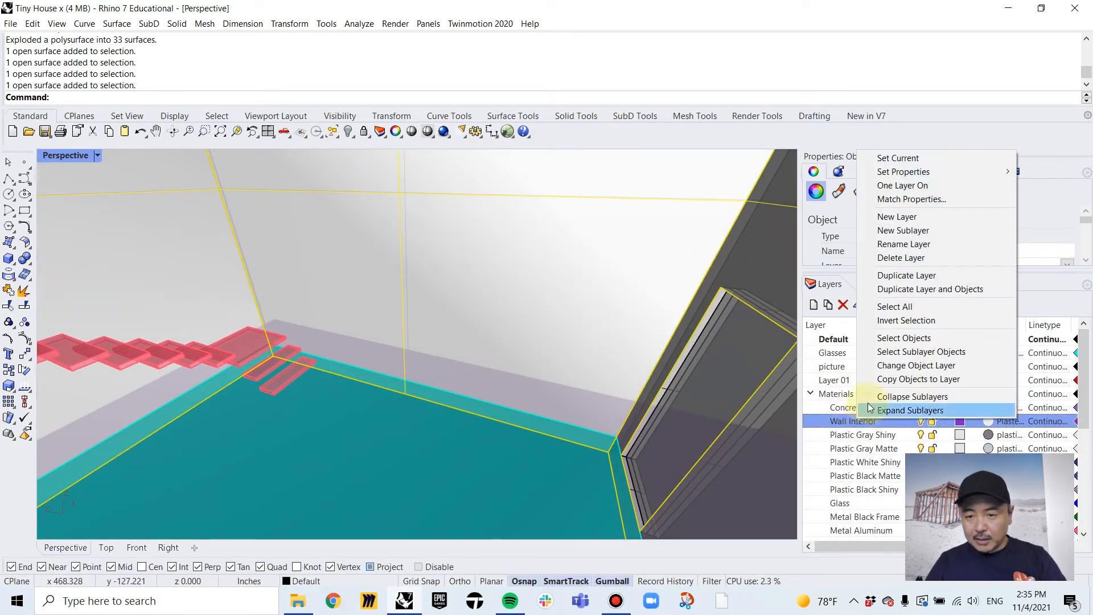
left_click(921, 362)
scroll(580, 293, "down", 8)
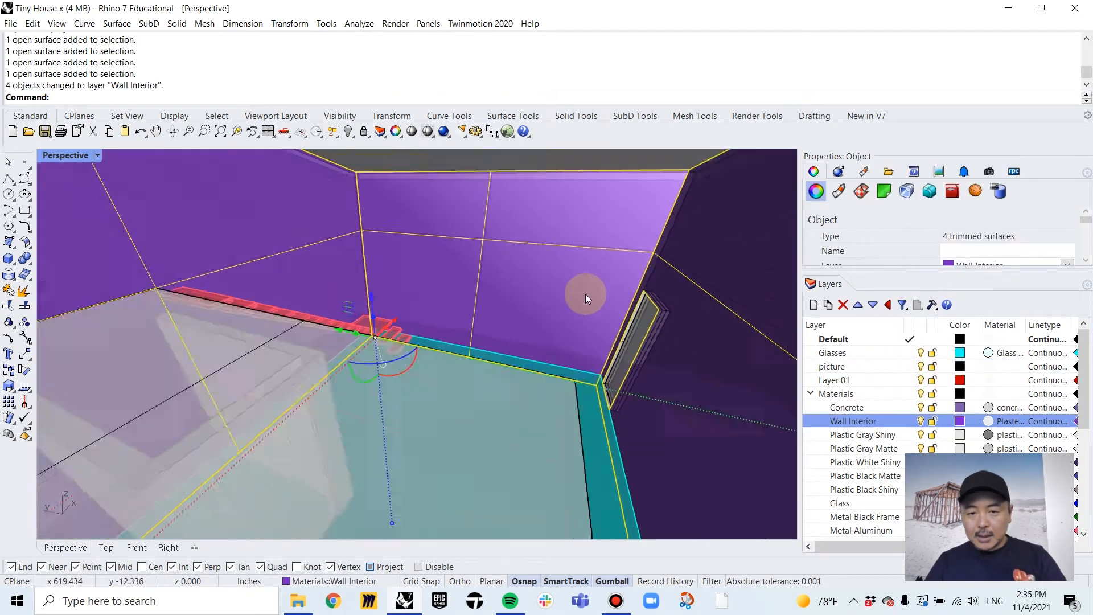
left_click(452, 330)
Select the four outer wall surfaces of the house and move them to the Plastic Gray Matte layer
right_click_drag(452, 330, 529, 274)
scroll(529, 274, "up", 4)
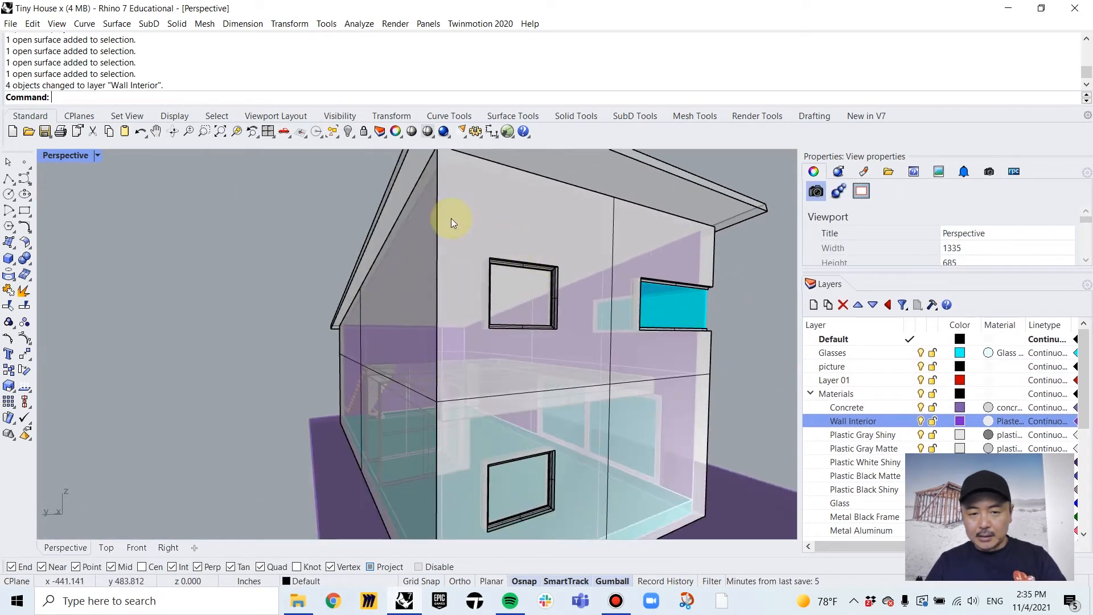
left_click(450, 219)
left_click(393, 299, "shift")
right_click_drag(393, 299, 499, 350)
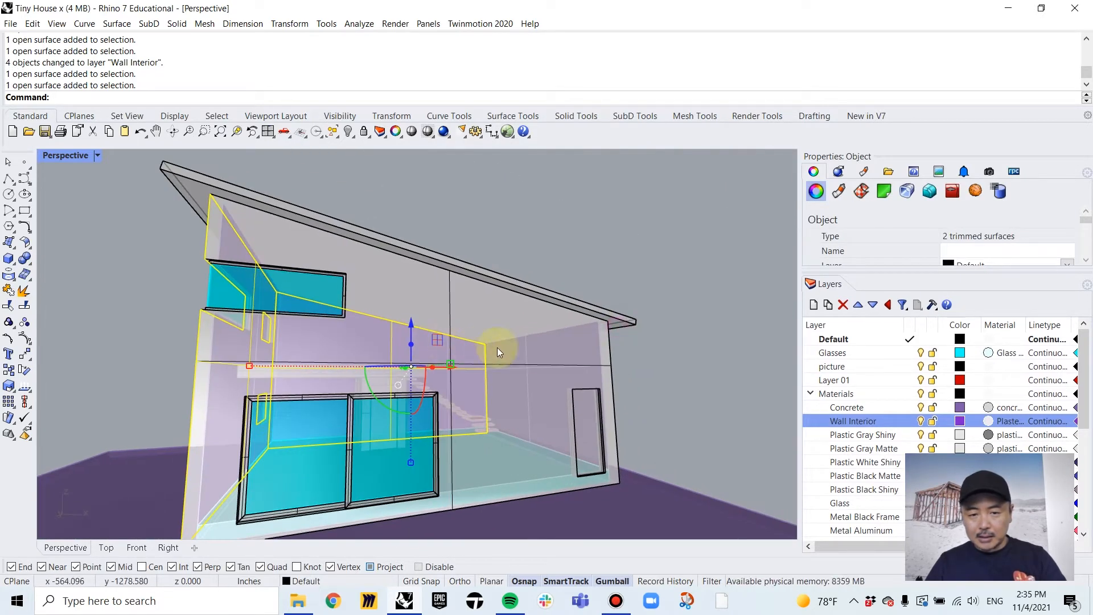
left_click(545, 348, "shift")
right_click_drag(641, 355, 559, 356)
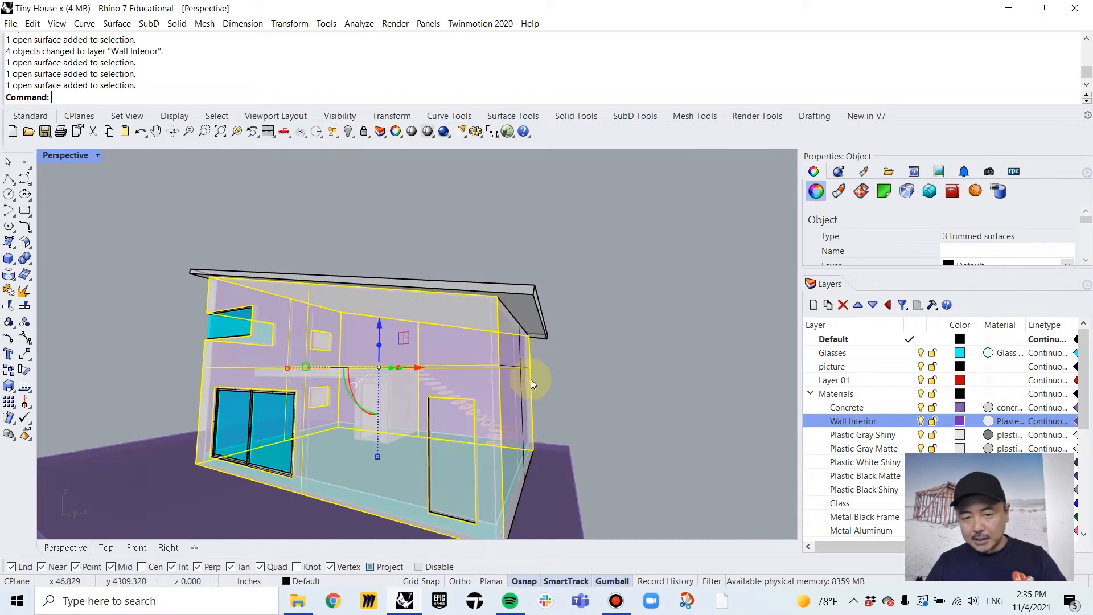
scroll(525, 401, "up", 5)
left_click(542, 391, "shift")
scroll(575, 385, "down", 5)
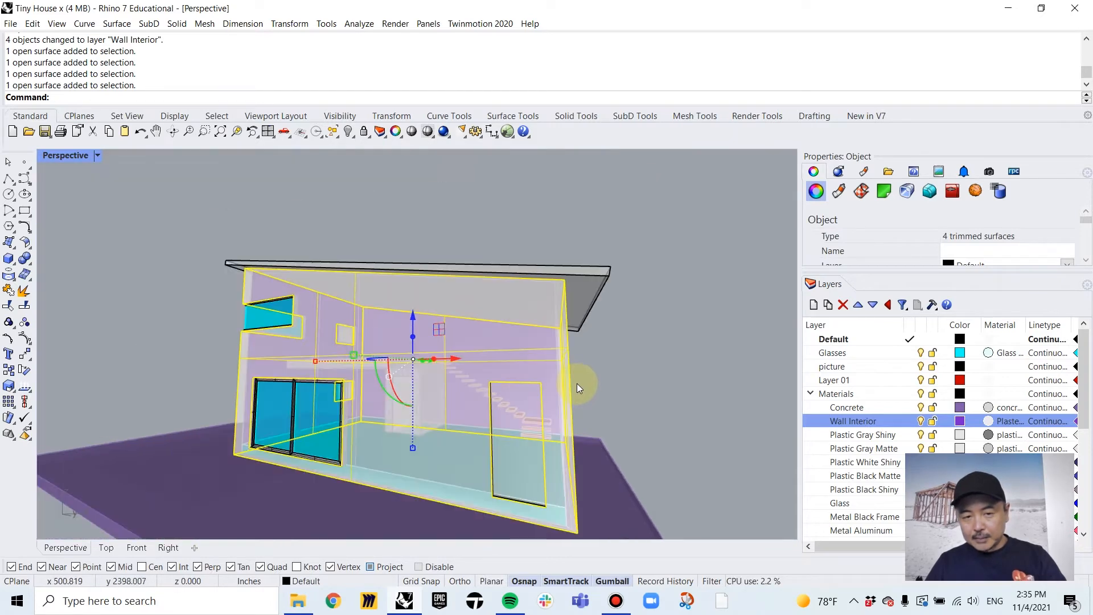
right_click_drag(576, 384, 613, 303)
scroll(588, 323, "up", 5)
scroll(589, 356, "down", 5)
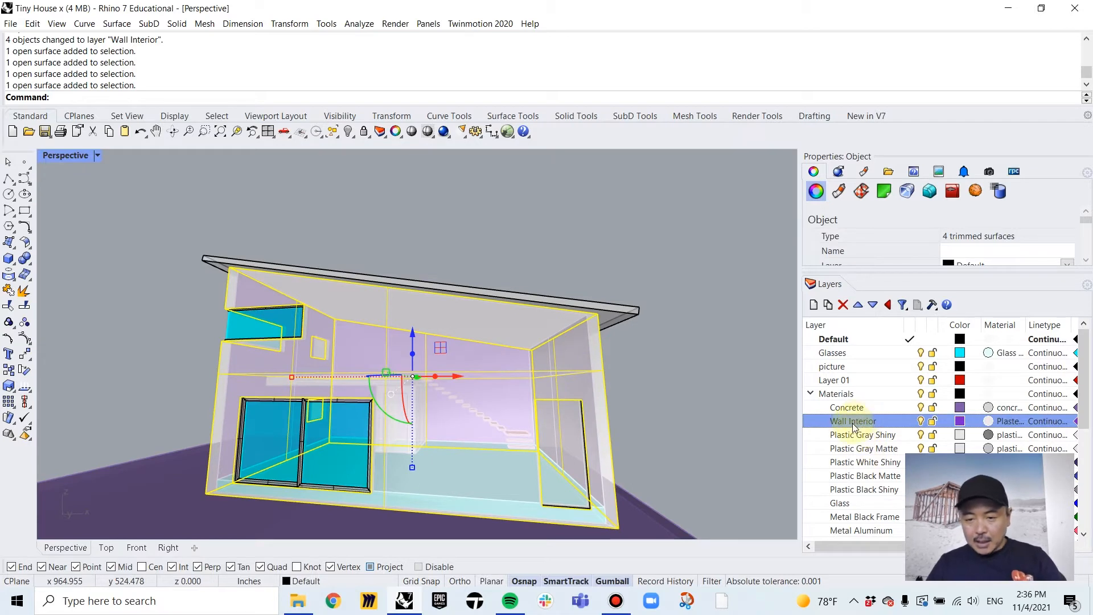
scroll(856, 424, "down", 3)
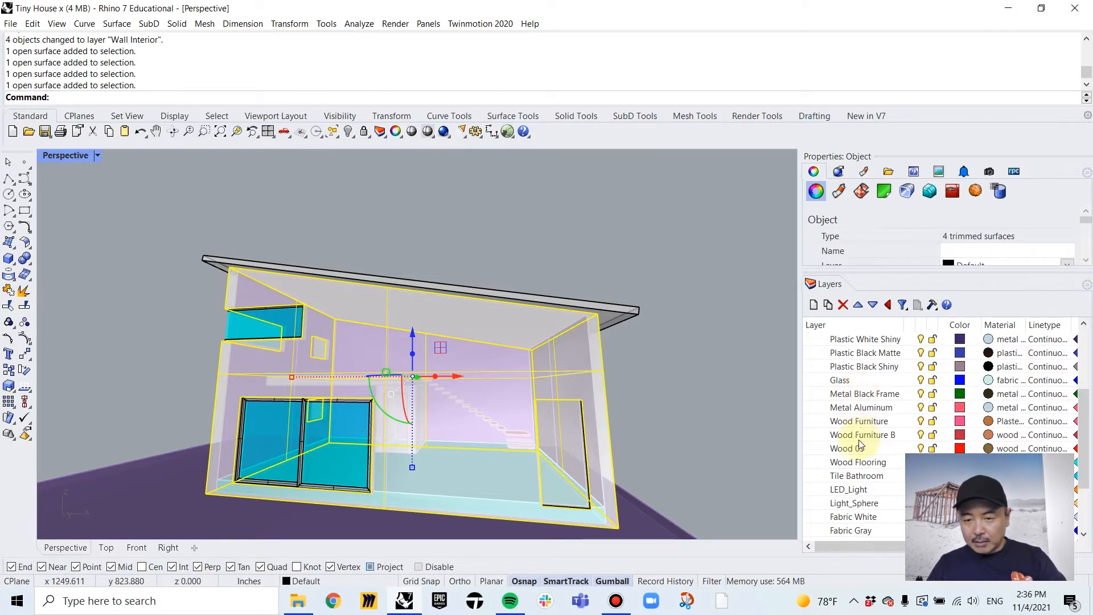
scroll(862, 459, "down", 1)
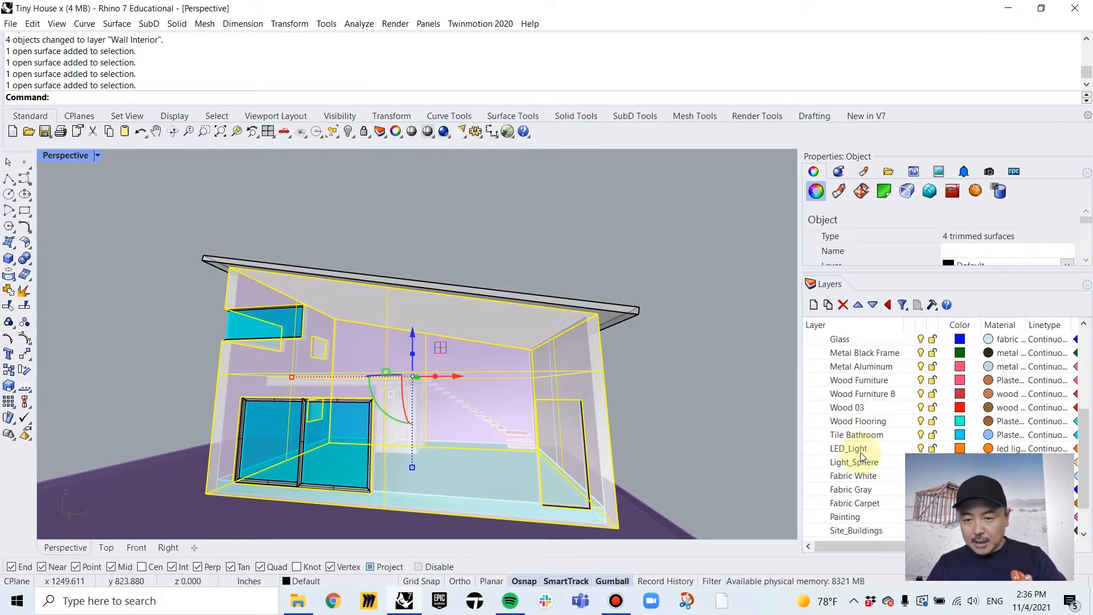
scroll(860, 452, "down", 1)
scroll(859, 452, "up", 2)
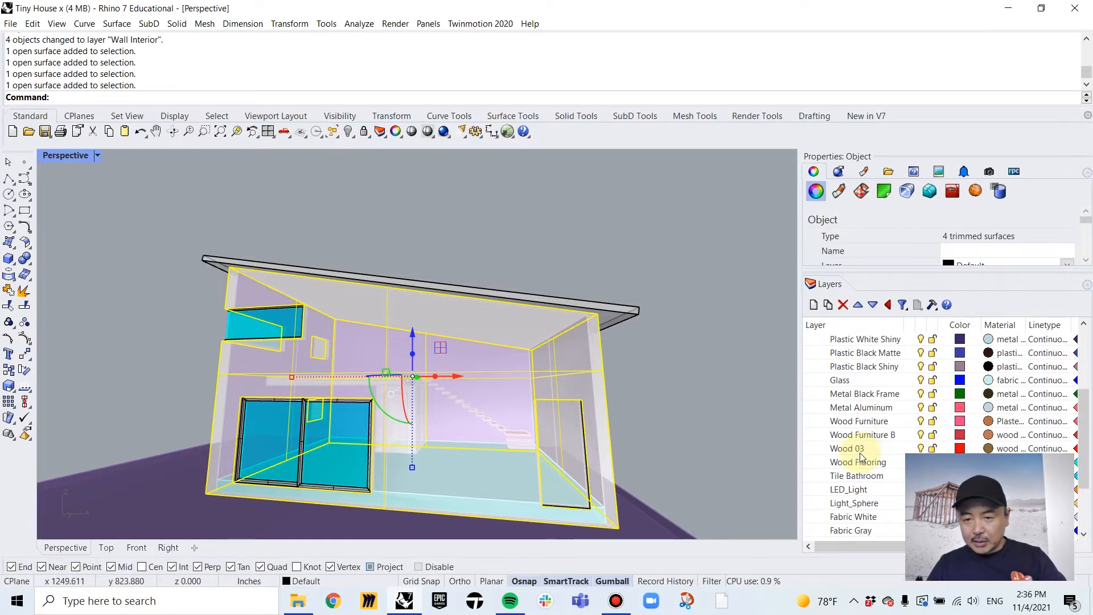
scroll(860, 452, "up", 2)
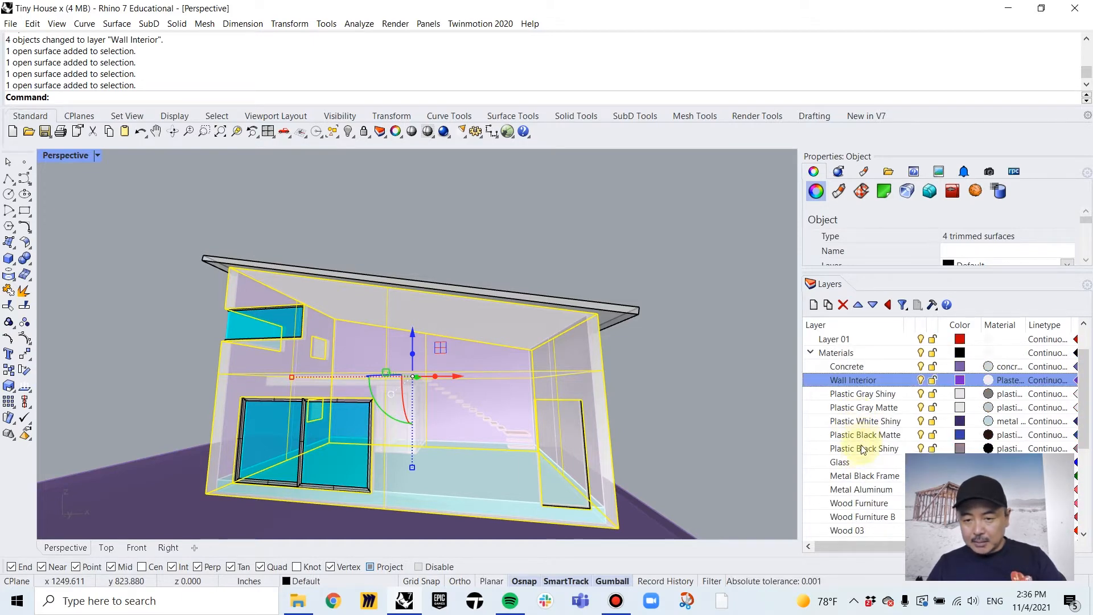
right_click(860, 408)
left_click(890, 353)
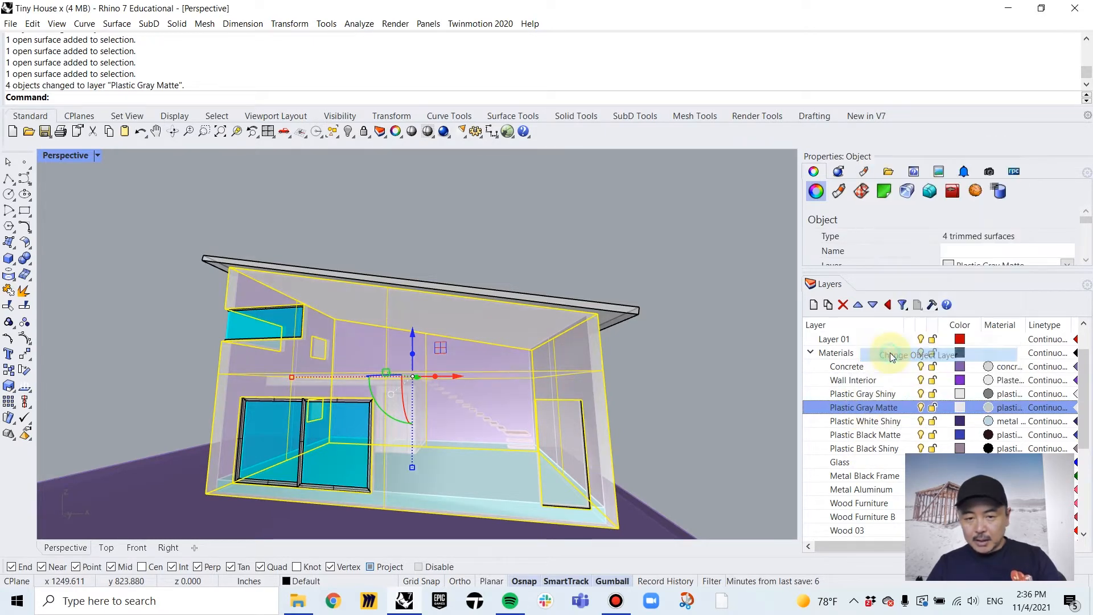
left_click(646, 318)
Examine the roof slab from above and below where it overhangs and meets the tops of the walls
left_click(622, 307)
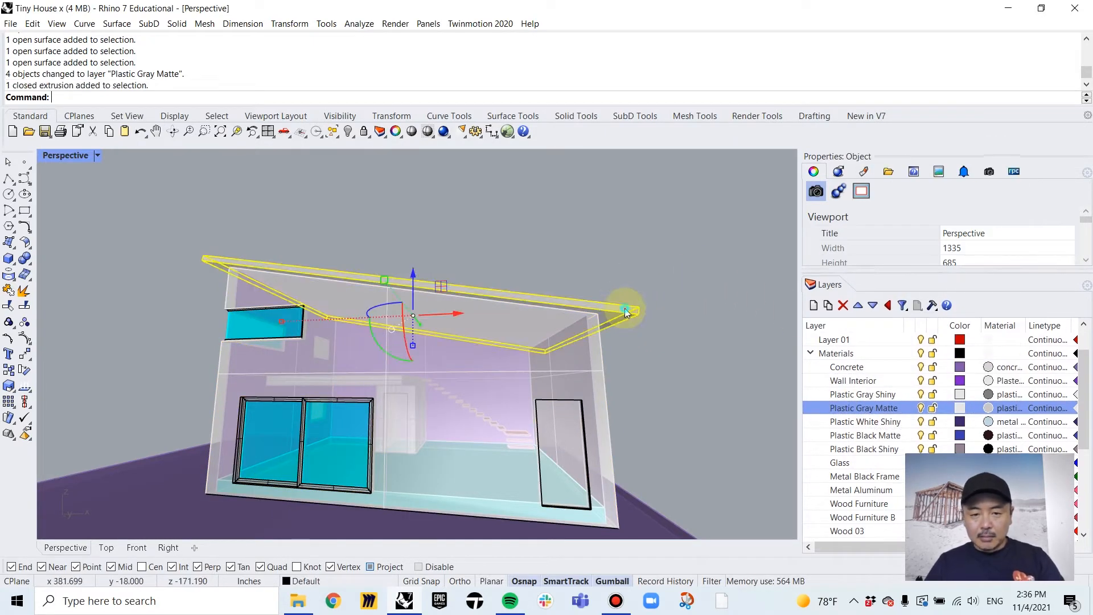
right_click_drag(624, 308, 661, 310)
scroll(626, 324, "up", 5)
scroll(603, 350, "down", 5)
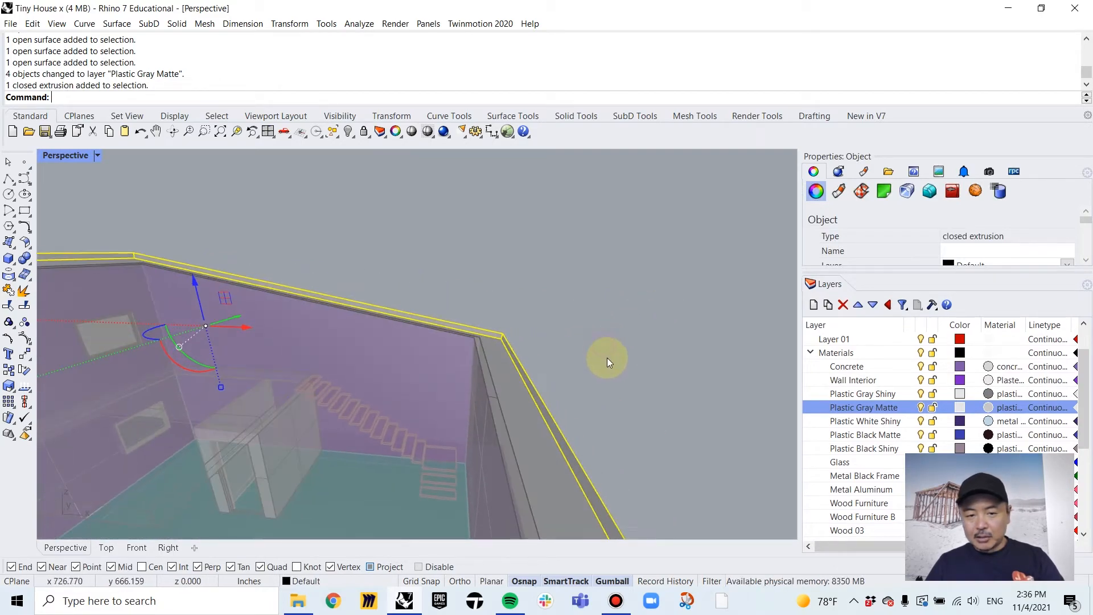
scroll(541, 347, "up", 6)
scroll(544, 354, "down", 6)
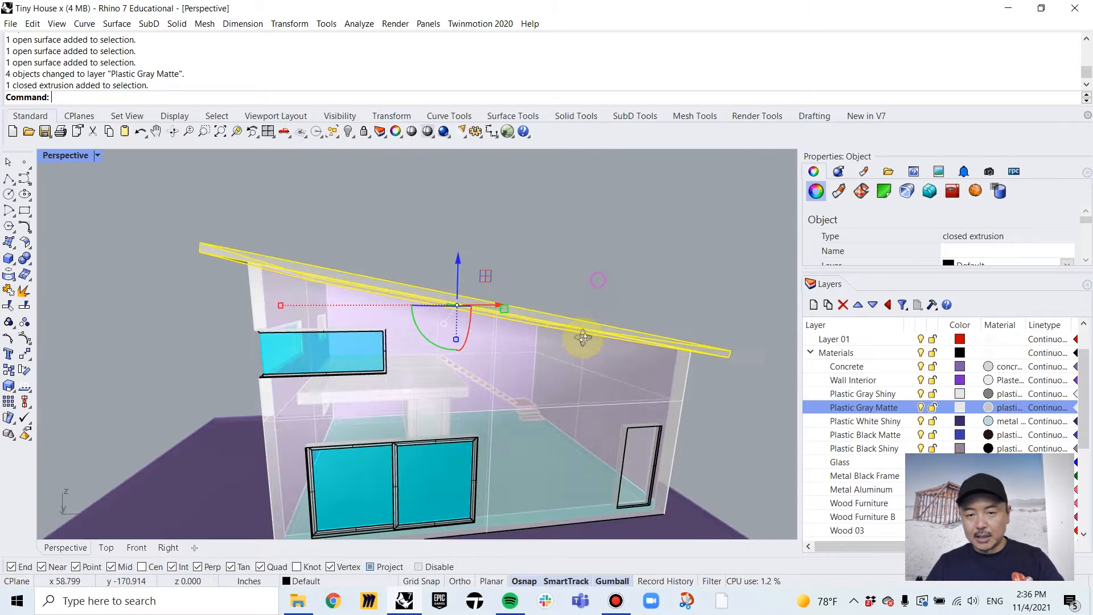
right_click_drag(583, 338, 622, 353)
scroll(660, 354, "up", 5)
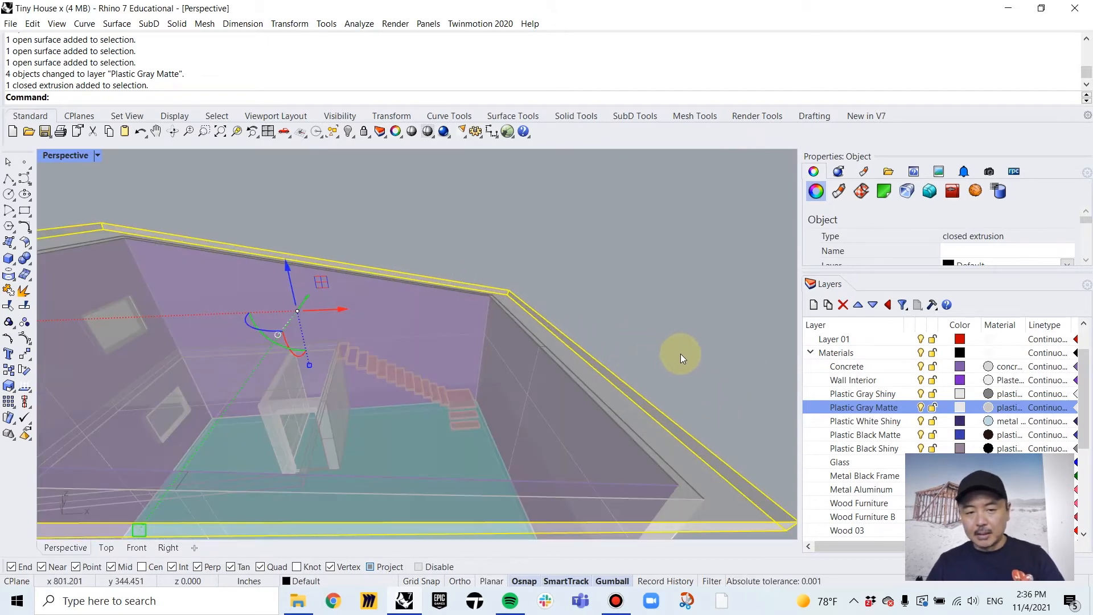
left_click(681, 353)
scroll(681, 352, "down", 5)
Split the roof slab, using the surface along the tops of the walls as the cutting object
left_click(664, 379)
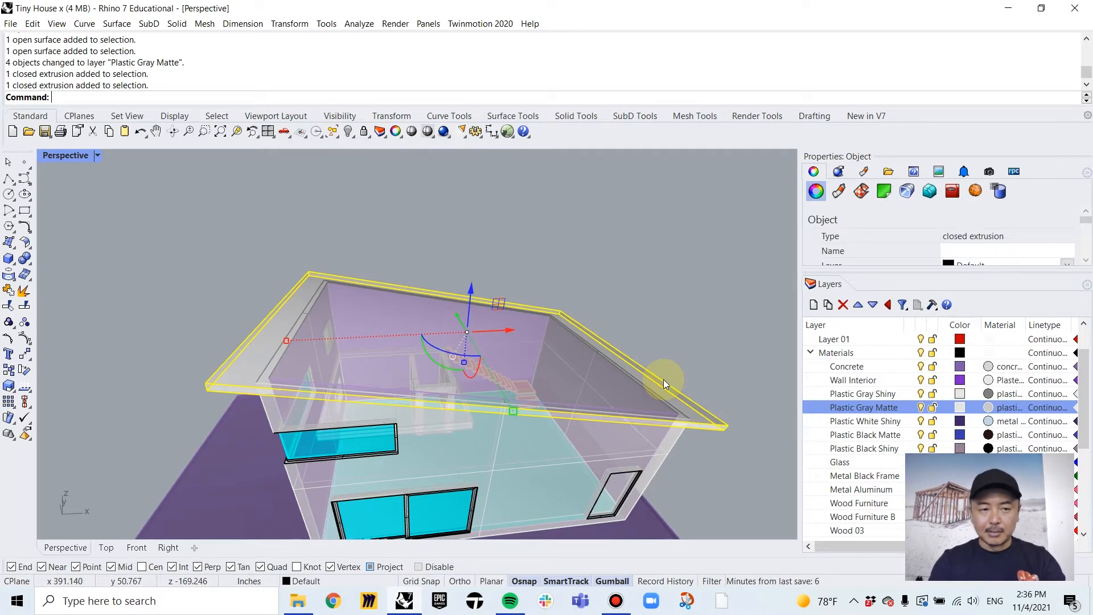
key("Return")
right_click_drag(711, 522, 764, 329)
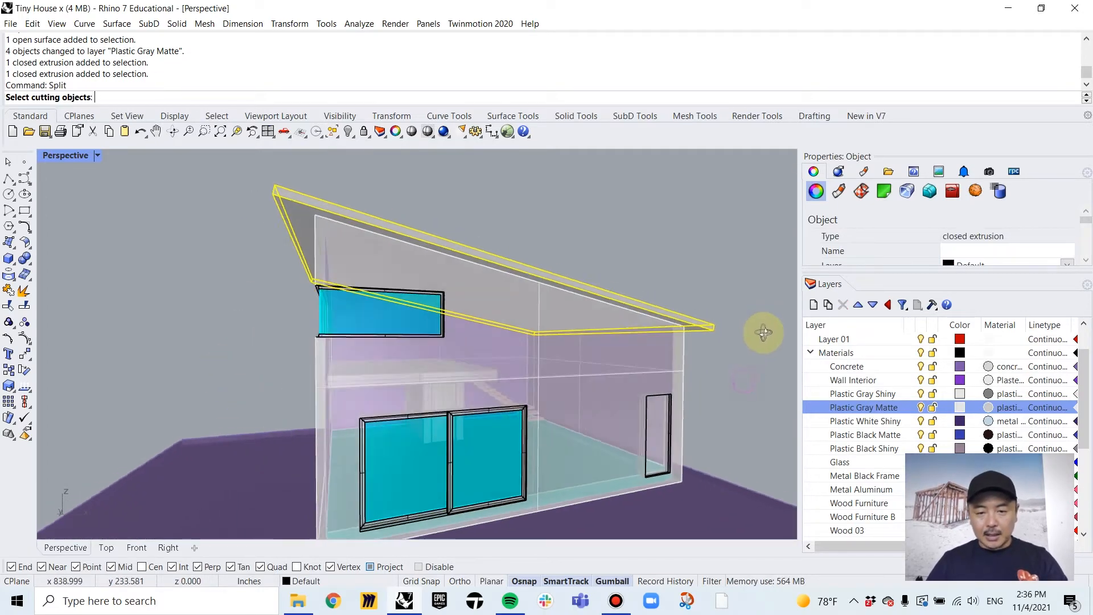
scroll(619, 391, "up", 5)
mouse_move(493, 304)
right_mouse_down()
mouse_move(481, 297)
mouse_move(497, 289)
right_mouse_up()
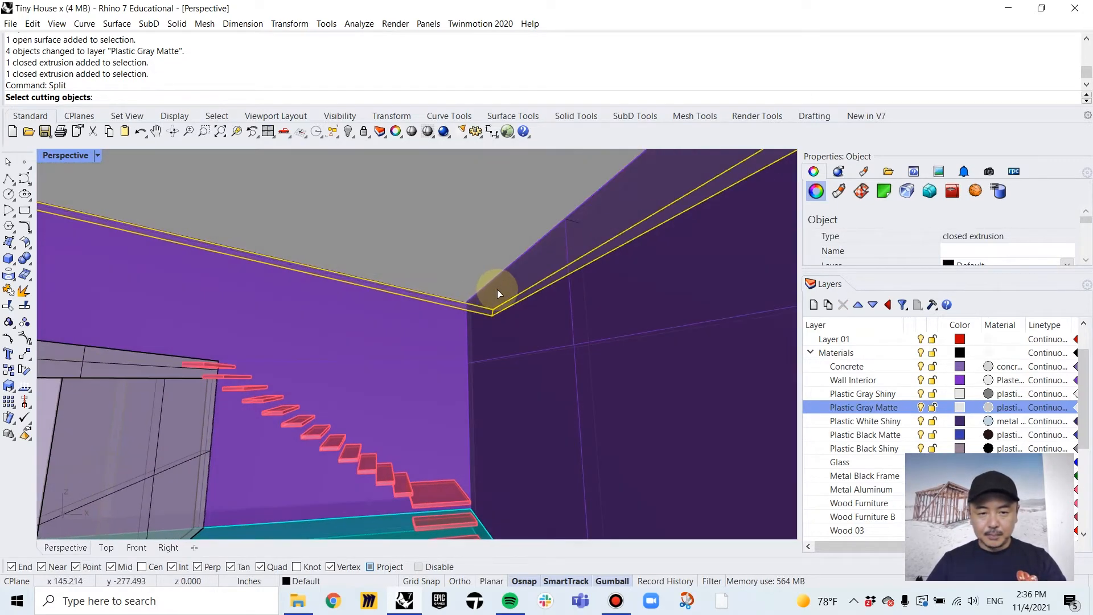
left_click(500, 275)
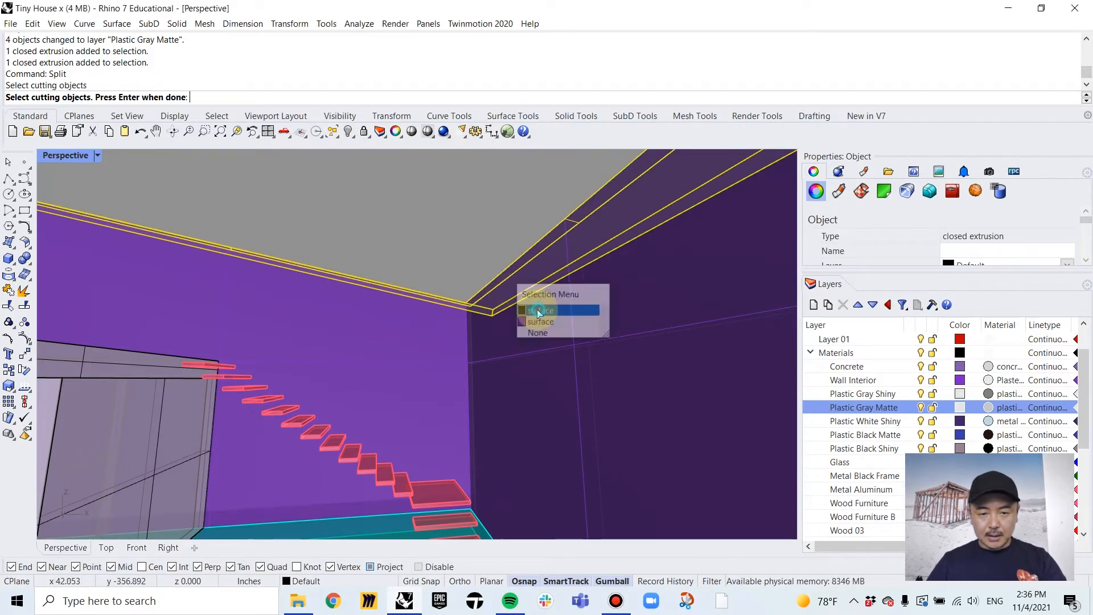
left_click(534, 303)
scroll(530, 300, "down", 8)
right_click_drag(523, 297, 514, 313)
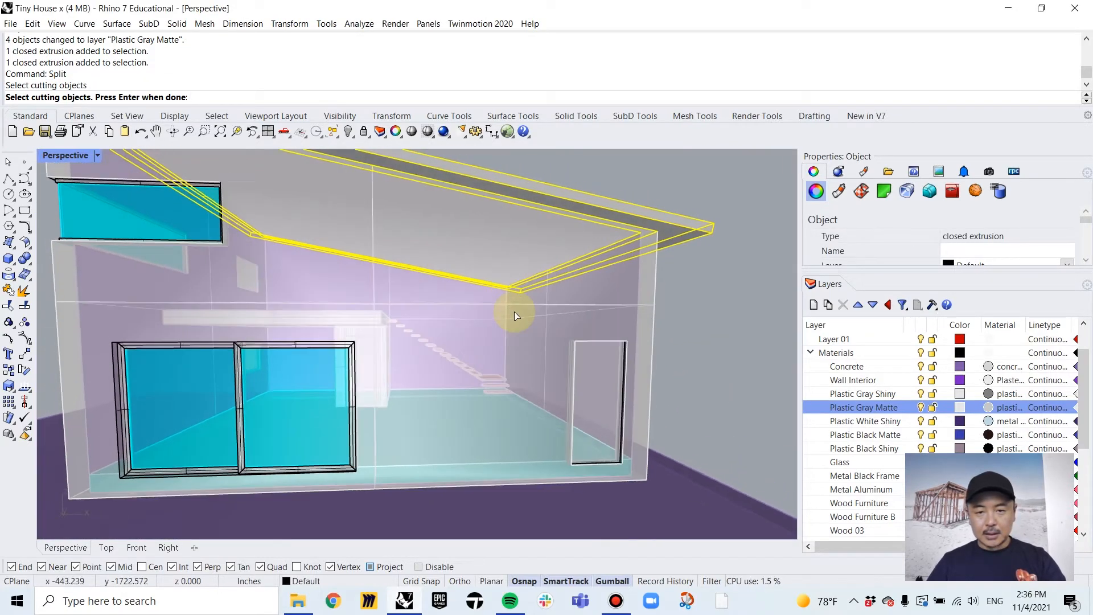
key("Return")
left_click(705, 202)
Move the split ceiling surface inside the room to the Wall Interior layer
scroll(493, 266, "up", 10)
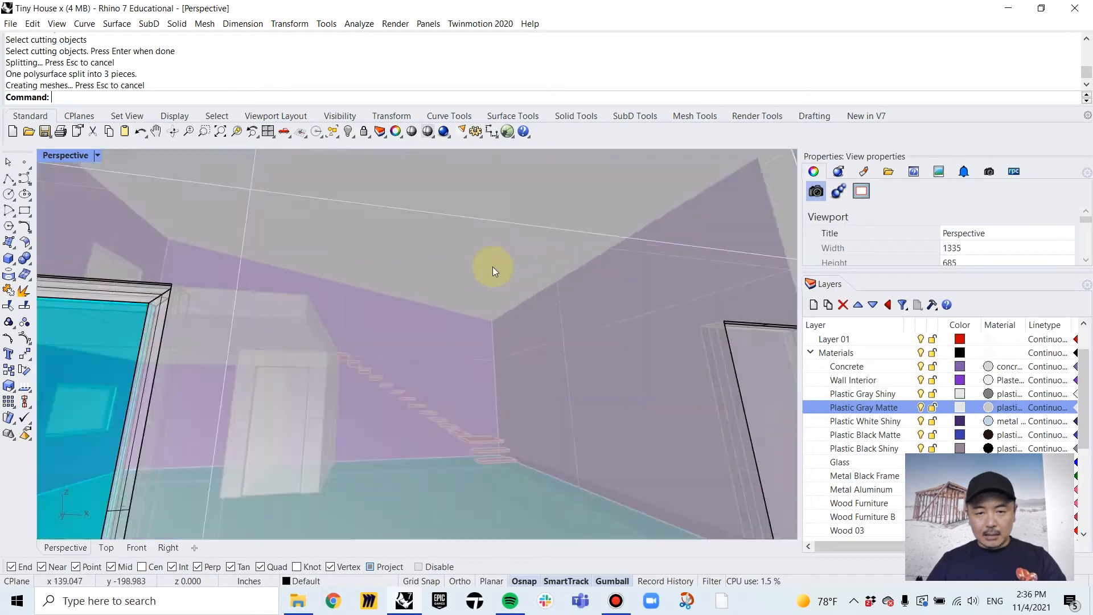
left_click(488, 258)
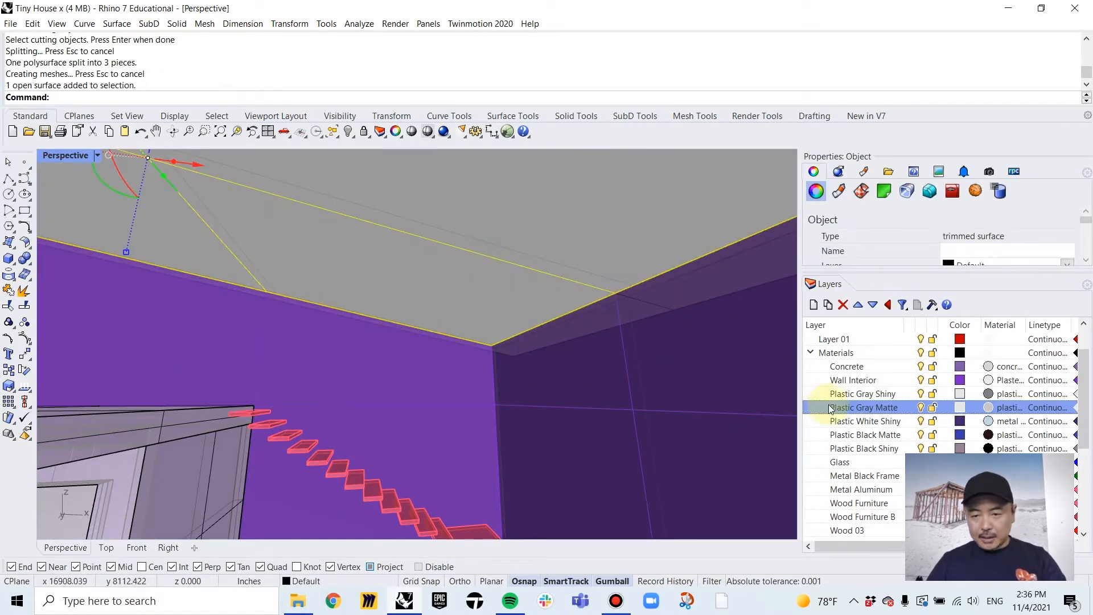
right_click(851, 383)
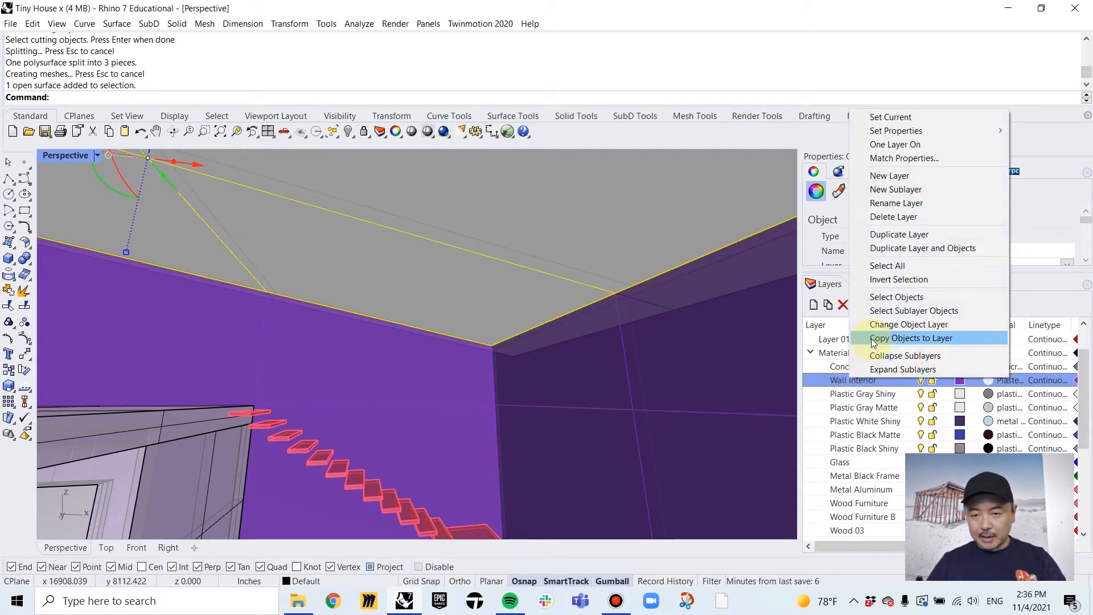
left_click(948, 320)
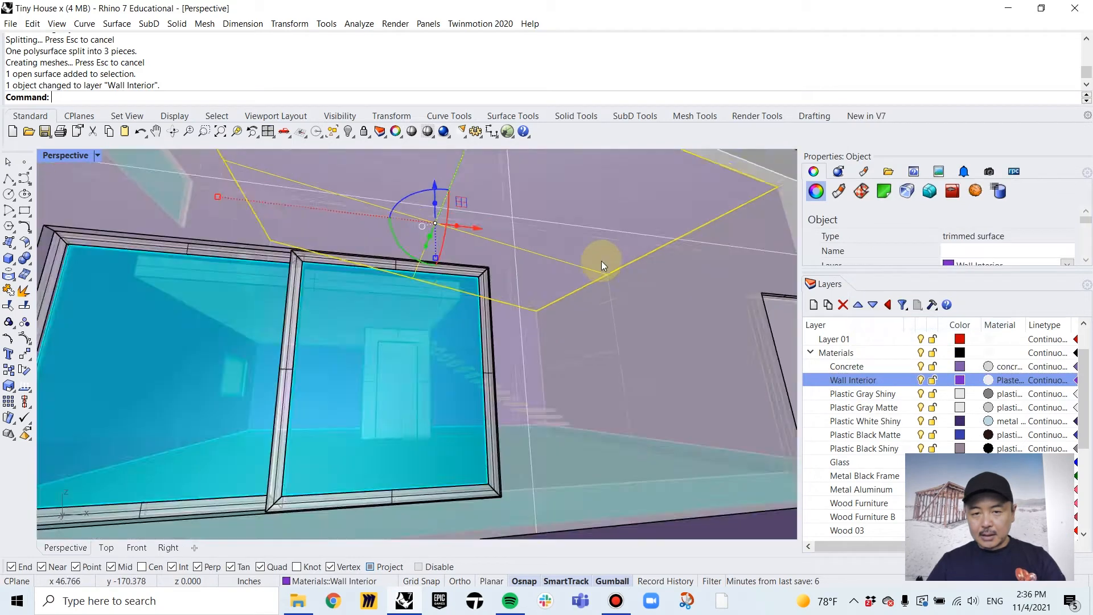
Show all four viewports and move the outer roof polysurface to the Plastic Black Matte layer
scroll(602, 260, "down", 10)
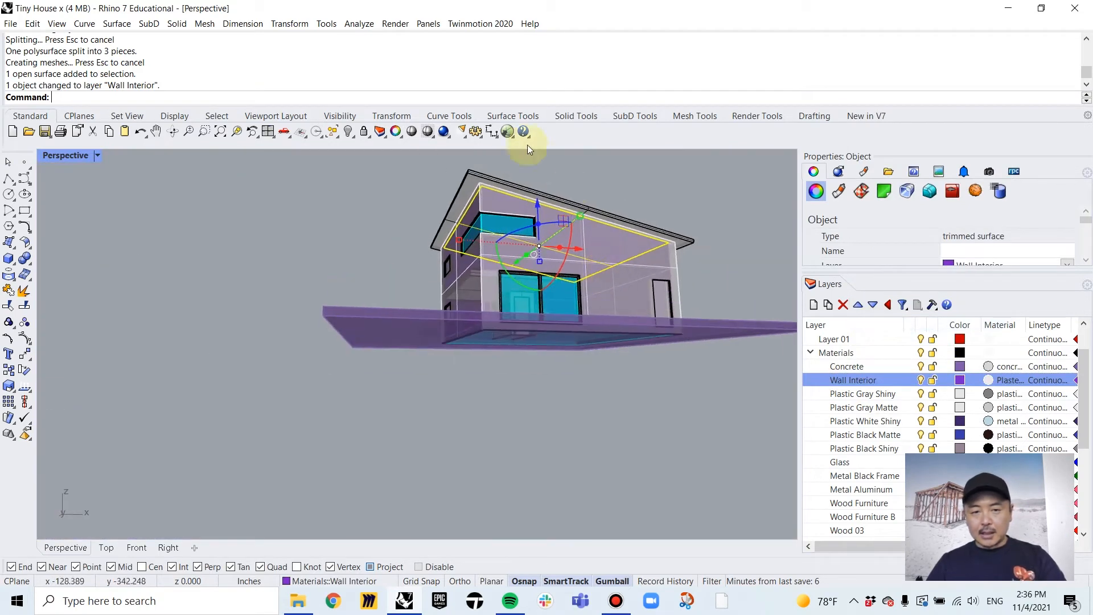
double_click(66, 156)
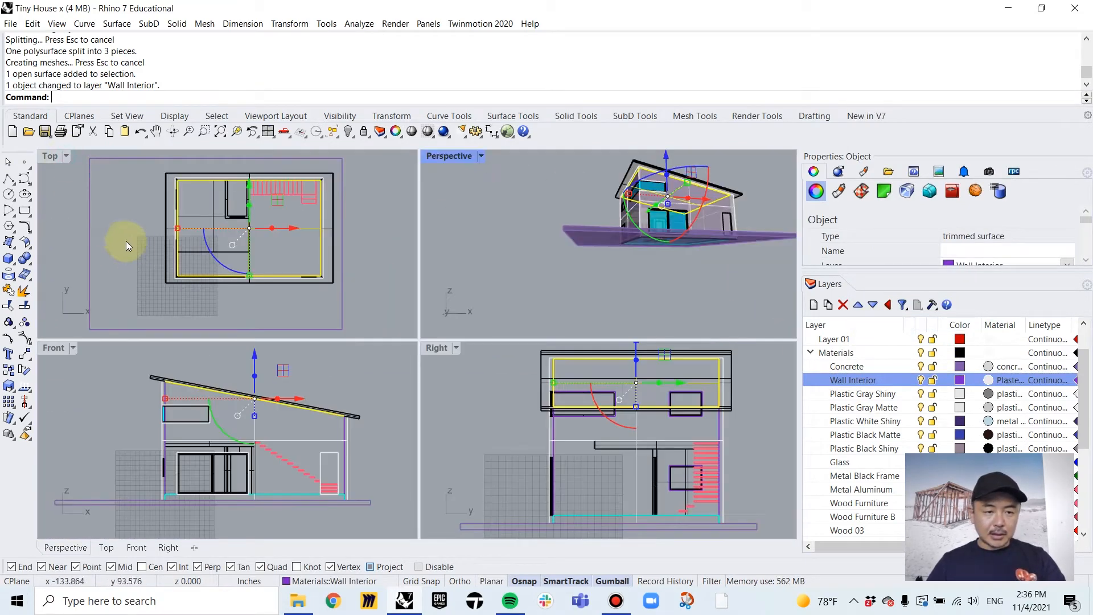
right_click_drag(145, 397, 199, 441)
scroll(208, 419, "up", 8)
left_click_drag(211, 420, 169, 474)
scroll(206, 442, "down", 6)
right_click_drag(290, 459, 74, 385)
scroll(233, 405, "up", 8)
left_click_drag(281, 407, 253, 462)
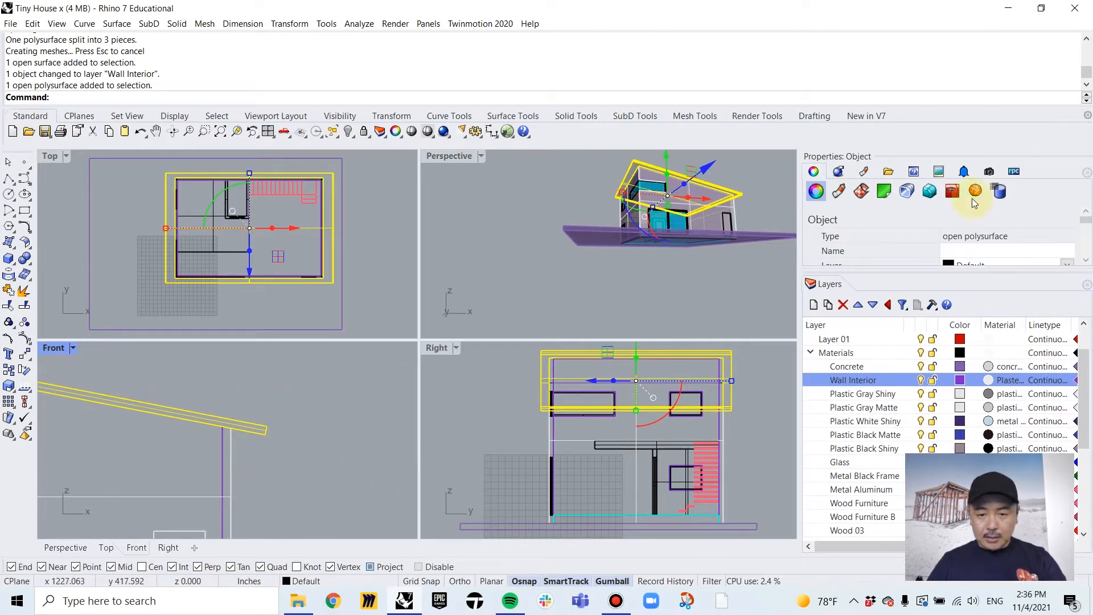
right_click(869, 437)
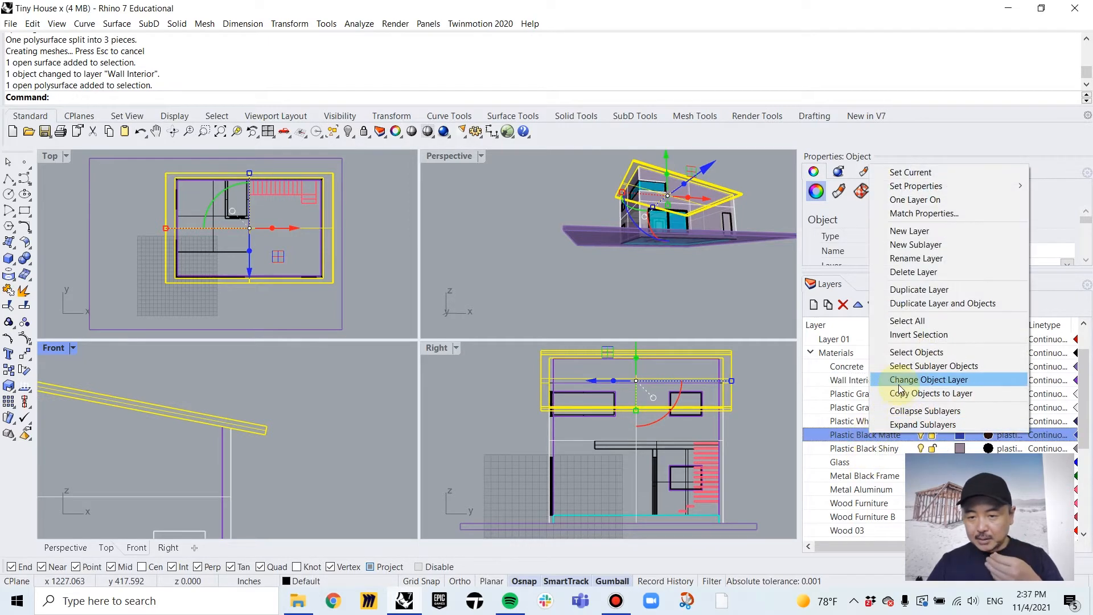
left_click(911, 379)
Select the glass panes of the two small windows on the end wall and move them to the Glass layer
left_click(712, 274)
scroll(718, 258, "up", 8)
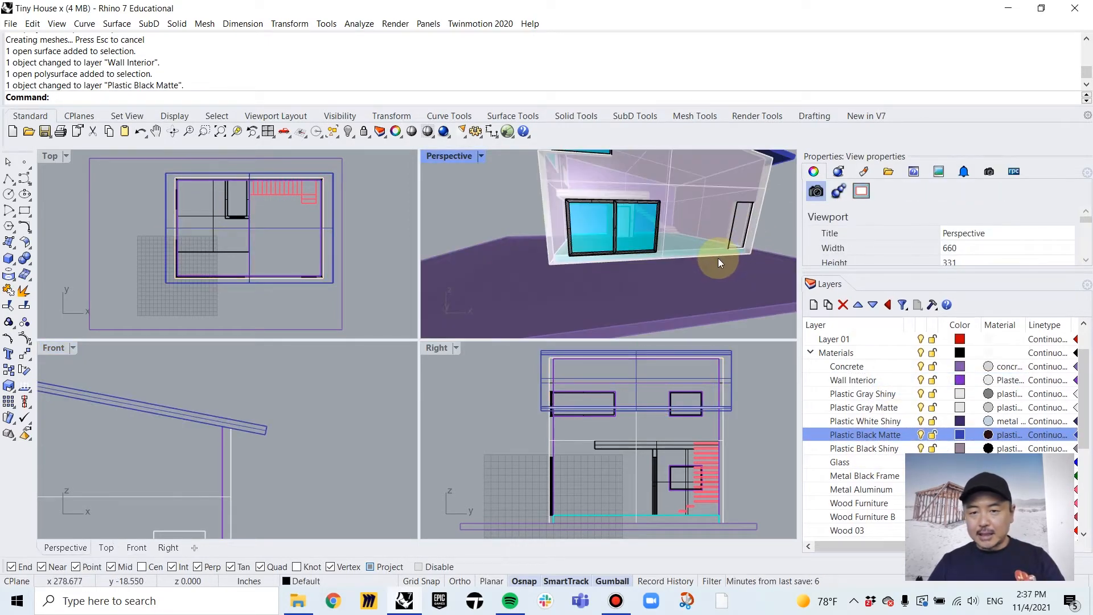
right_click_drag(702, 246, 699, 278)
right_click_drag(620, 260, 657, 228)
scroll(610, 198, "up", 10)
scroll(633, 251, "down", 6)
left_click(626, 174)
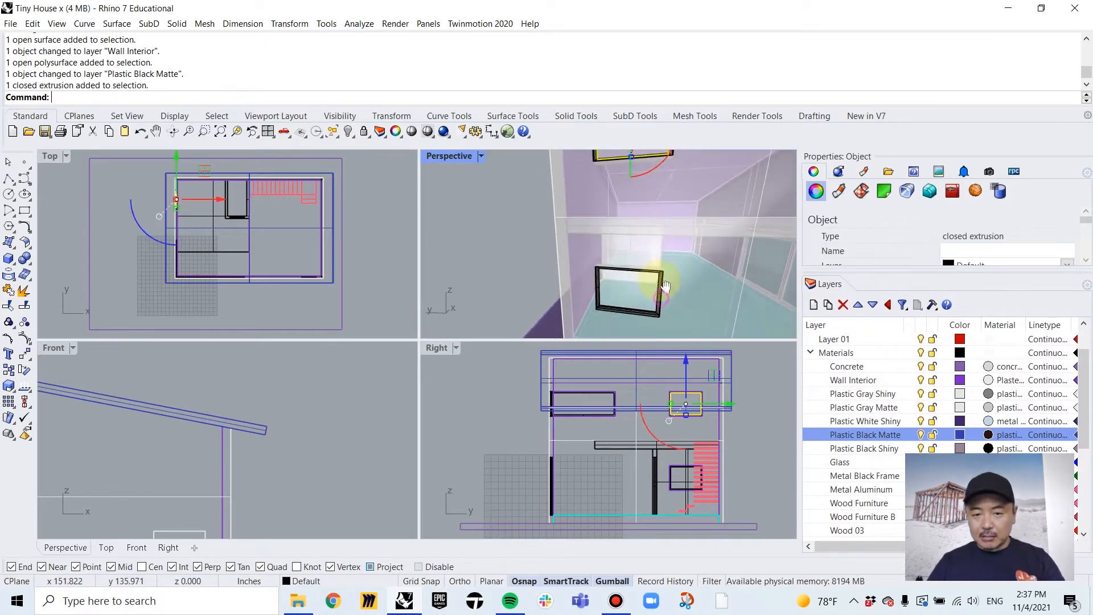
left_click(627, 290, "shift")
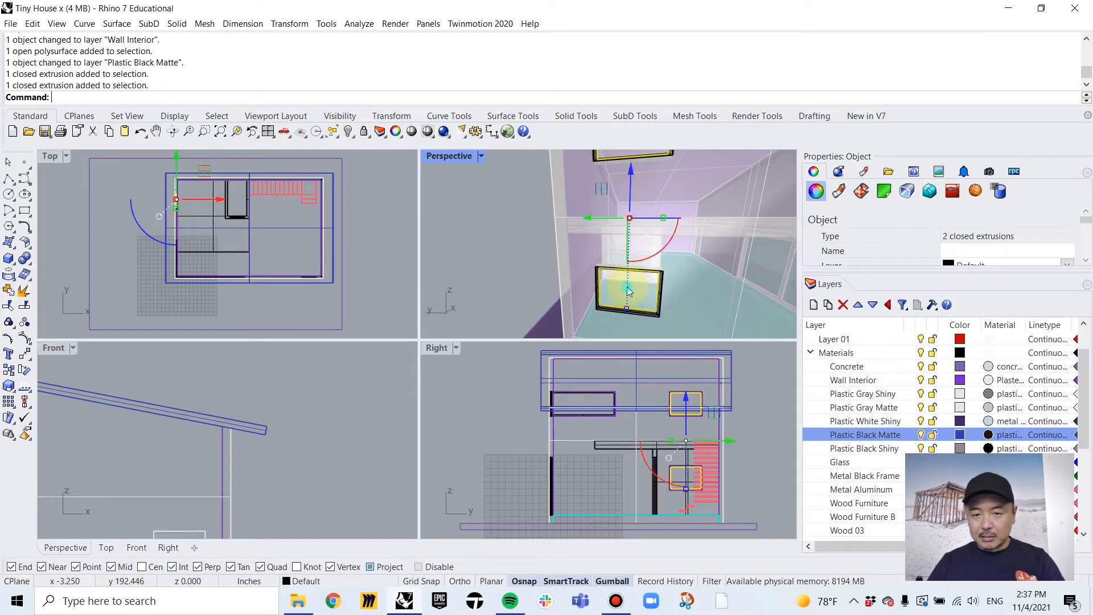
right_click(856, 463)
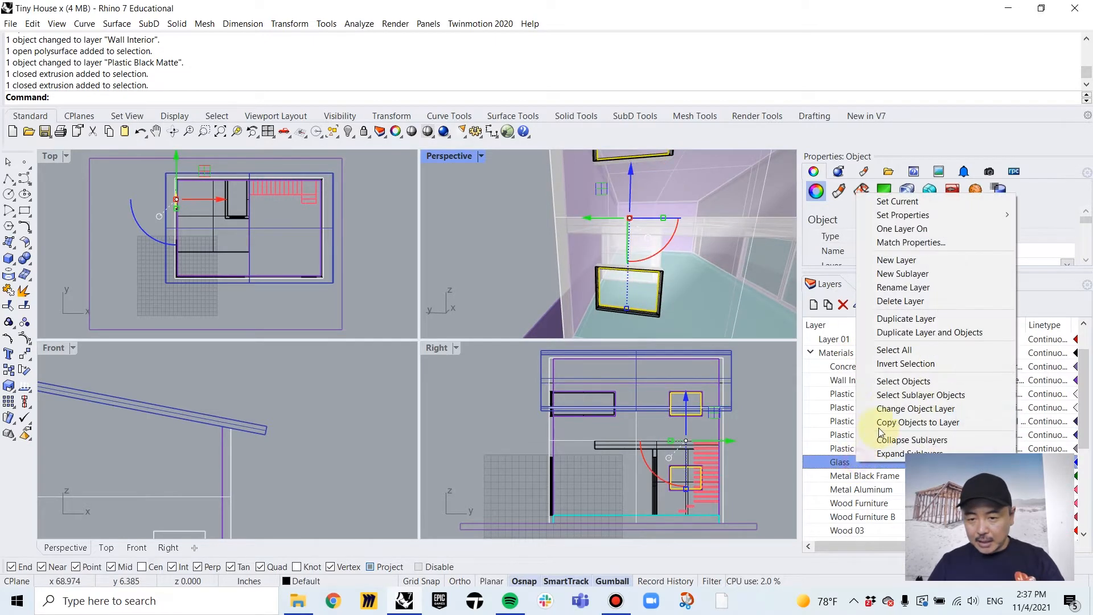
left_click(910, 409)
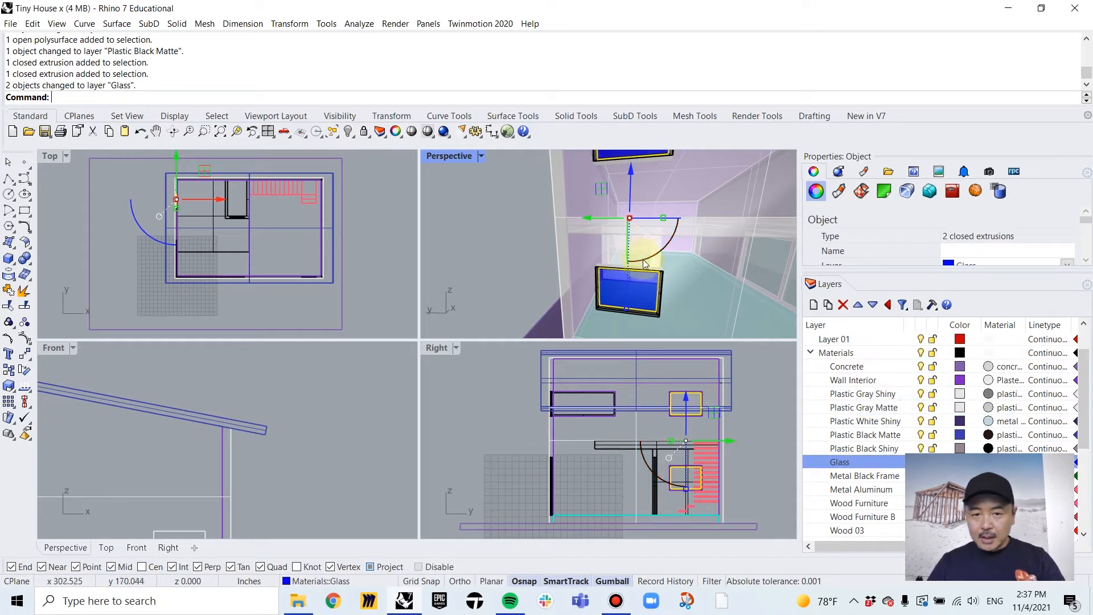
Select the two small window frames, the upper corner window frame and both sliding door frames, and move them to the Metal Black Frame layer
left_click(651, 318)
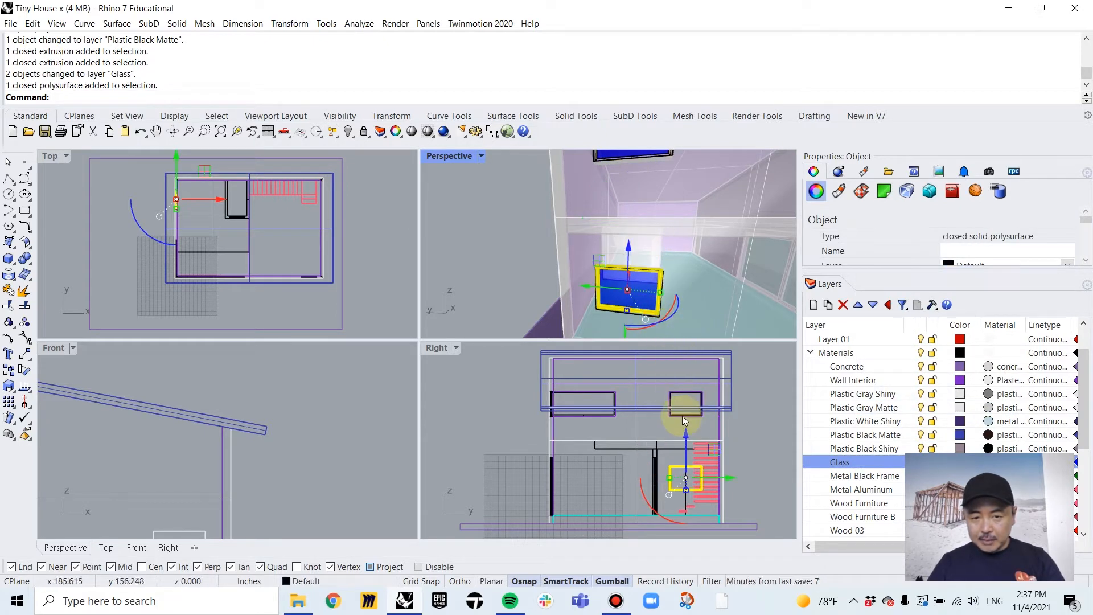
scroll(682, 416, "up", 5)
right_click_drag(678, 430, 682, 402)
scroll(683, 402, "up", 5)
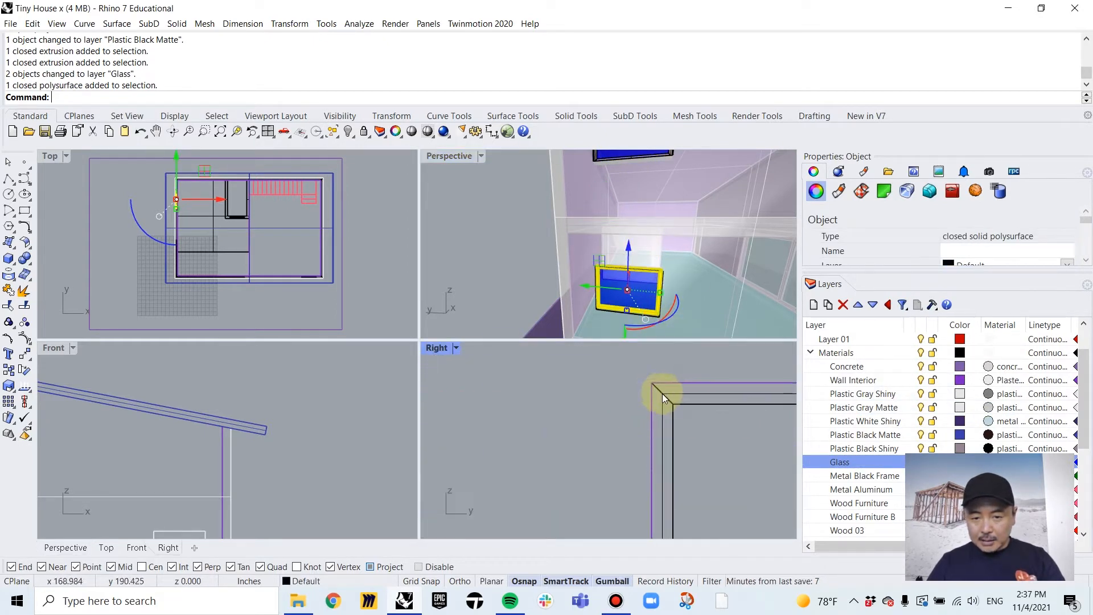
left_click(658, 388, "shift")
scroll(658, 415, "down", 8)
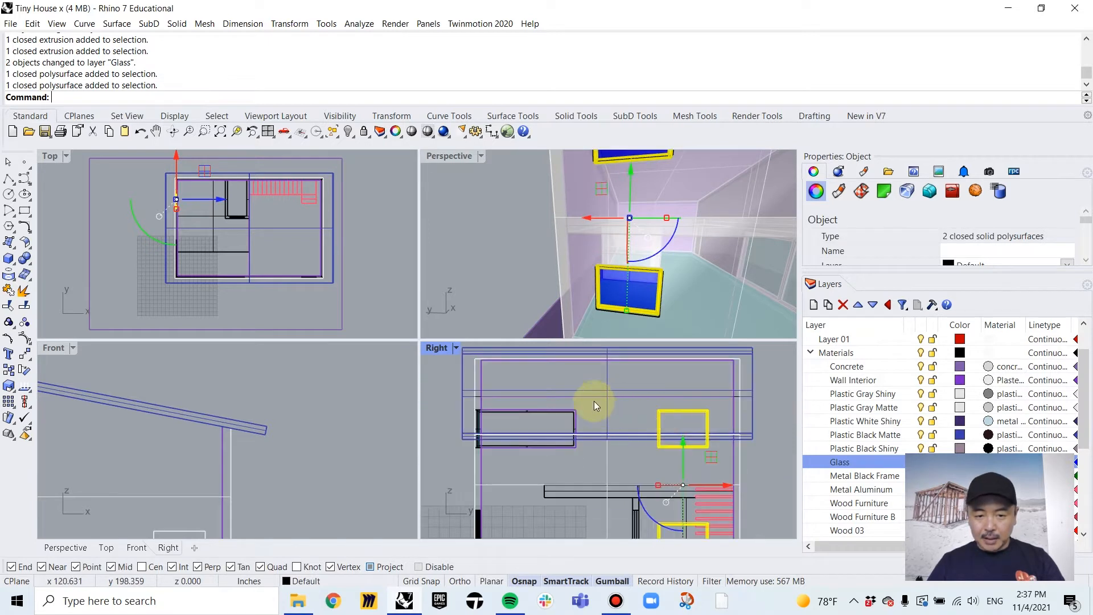
scroll(500, 415, "up", 5)
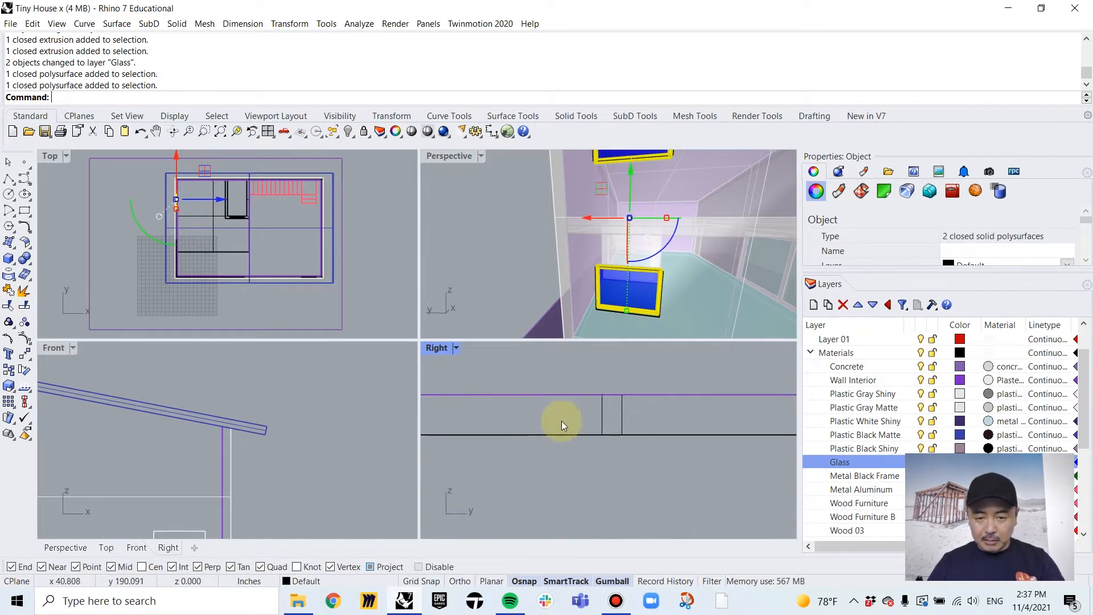
left_click(620, 416, "shift")
scroll(290, 418, "down", 4)
scroll(270, 439, "up", 10)
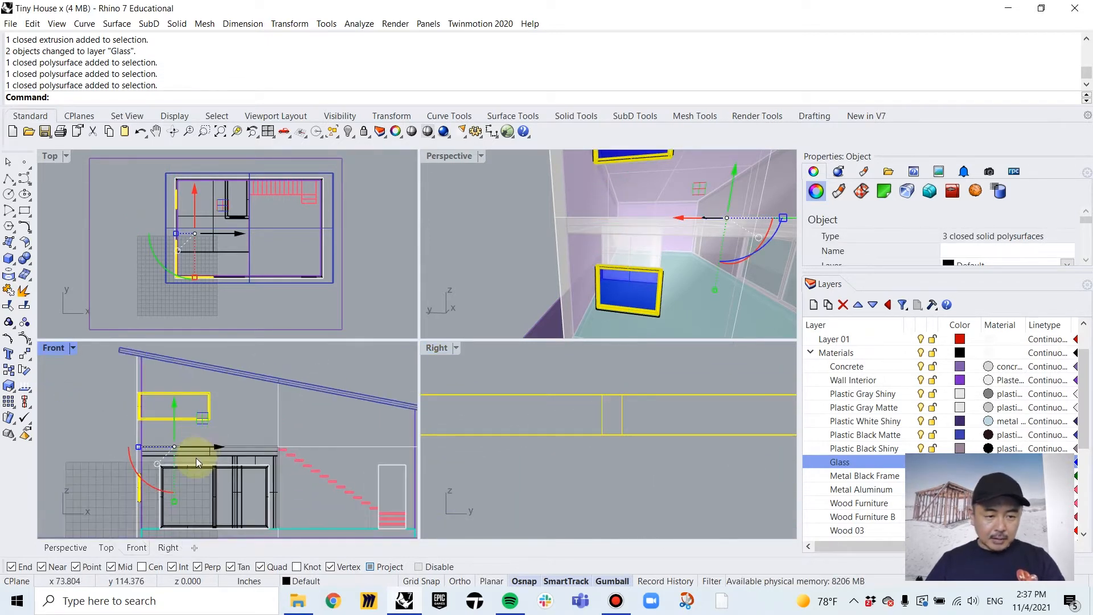
left_click(216, 466, "shift")
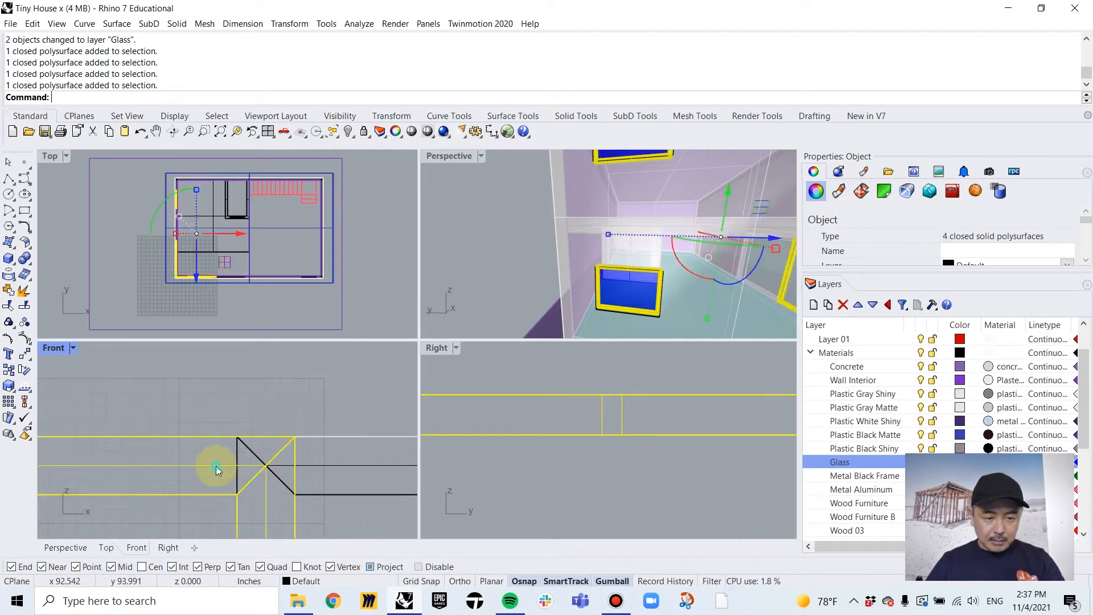
left_click(324, 465, "shift")
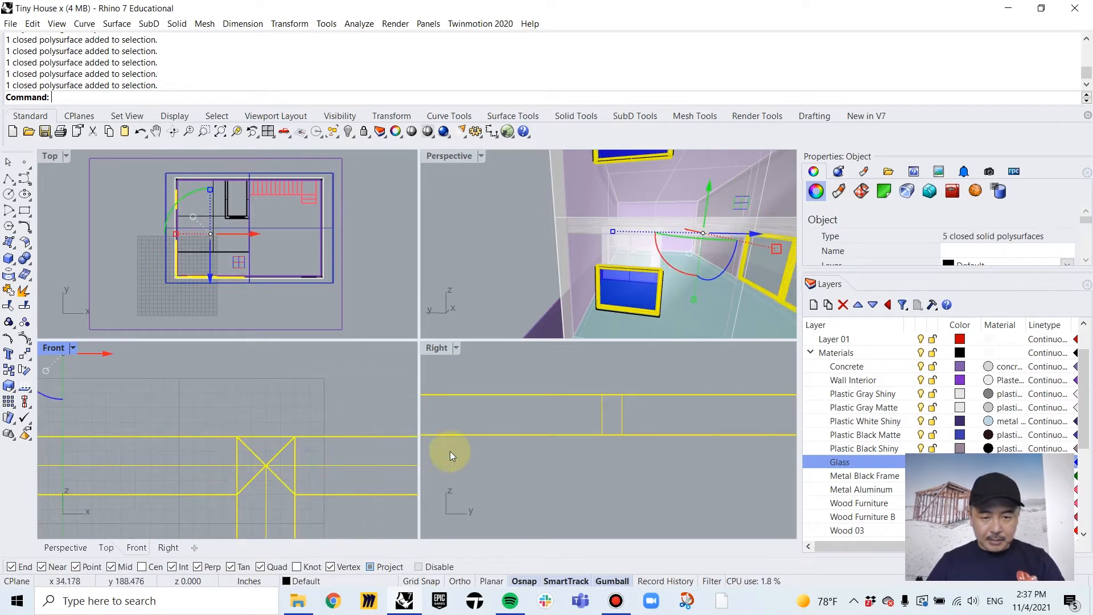
right_click(855, 477)
left_click(878, 422)
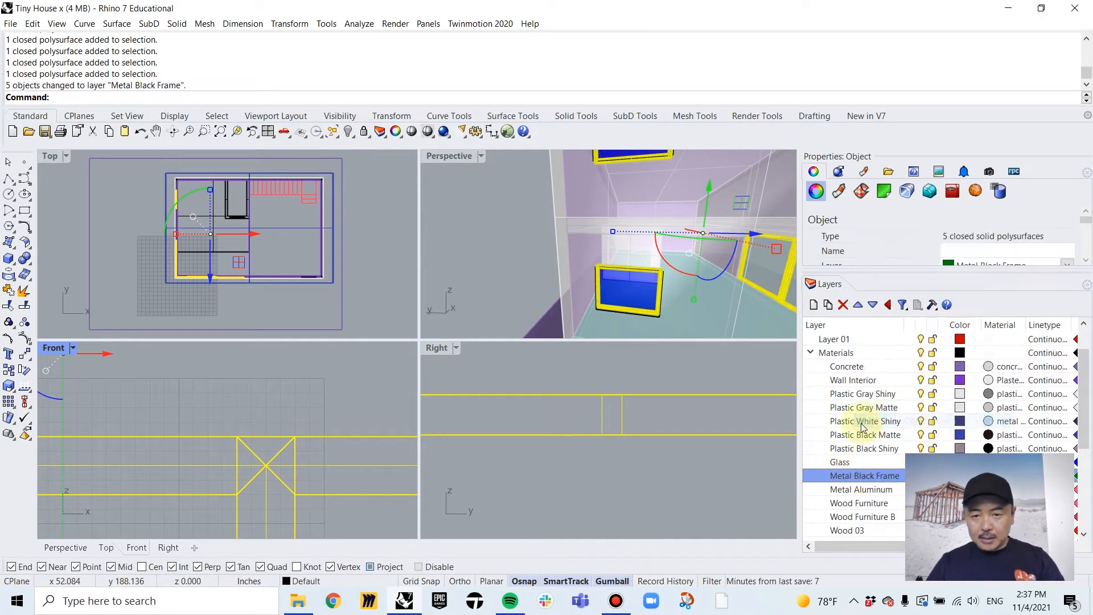
Hide the Materials layer group and move the three remaining corner window and sliding door panes to the Glass layer
left_click(911, 353)
key("Escape")
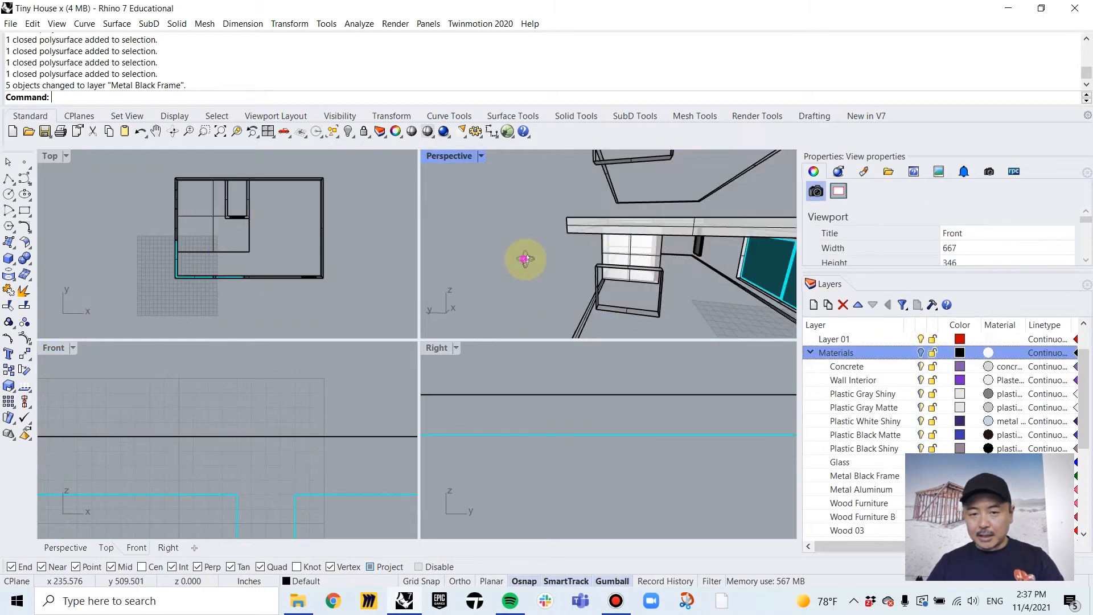
scroll(567, 278, "down", 5)
scroll(567, 278, "up", 6)
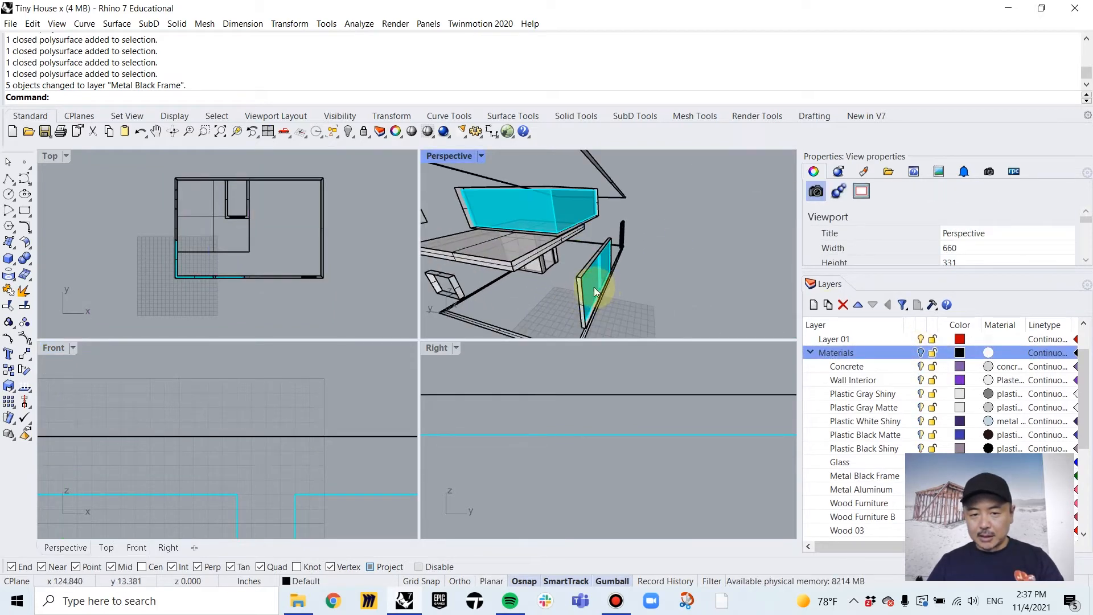
left_click(608, 276)
scroll(597, 269, "up", 3)
right_click_drag(608, 276, 585, 285)
left_click(617, 264, "shift")
scroll(612, 266, "down", 5)
scroll(575, 265, "up", 8)
left_click(566, 251, "shift")
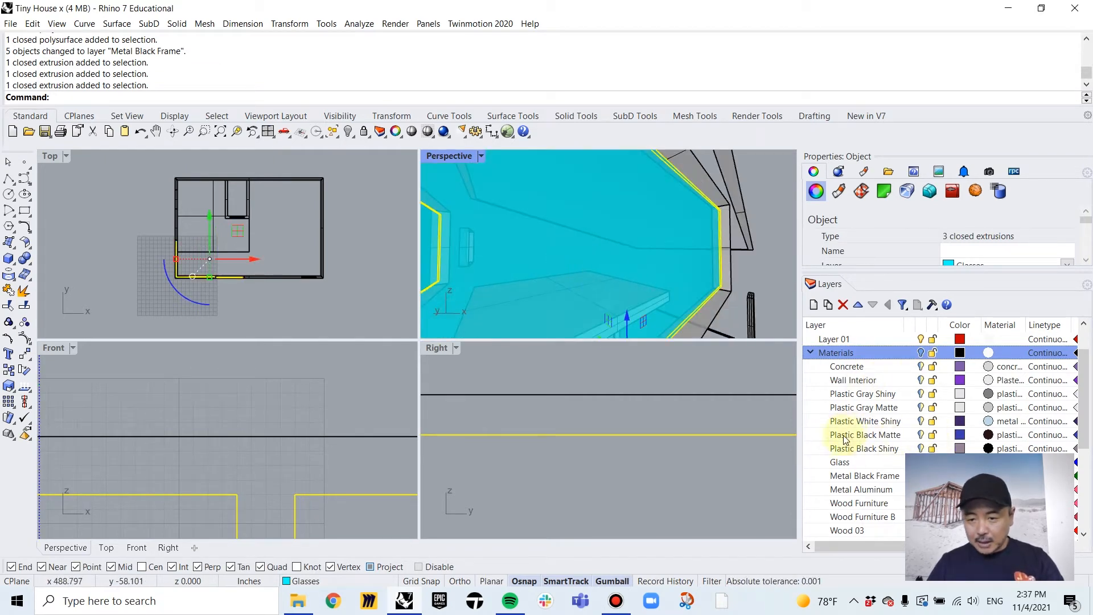
right_click(845, 463)
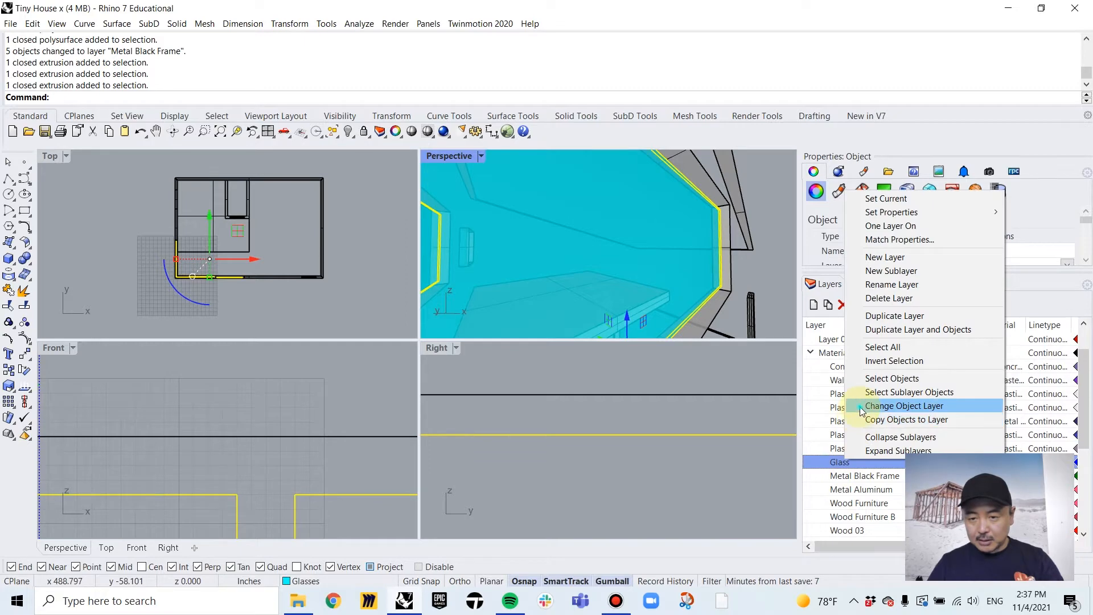
left_click(863, 408)
Select the top surface of the loft floor slab and move it to the Wood Flooring layer
scroll(683, 302, "down", 5)
mouse_move(664, 279)
right_mouse_down()
mouse_move(693, 277)
mouse_move(676, 276)
right_mouse_up()
scroll(675, 275, "up", 3)
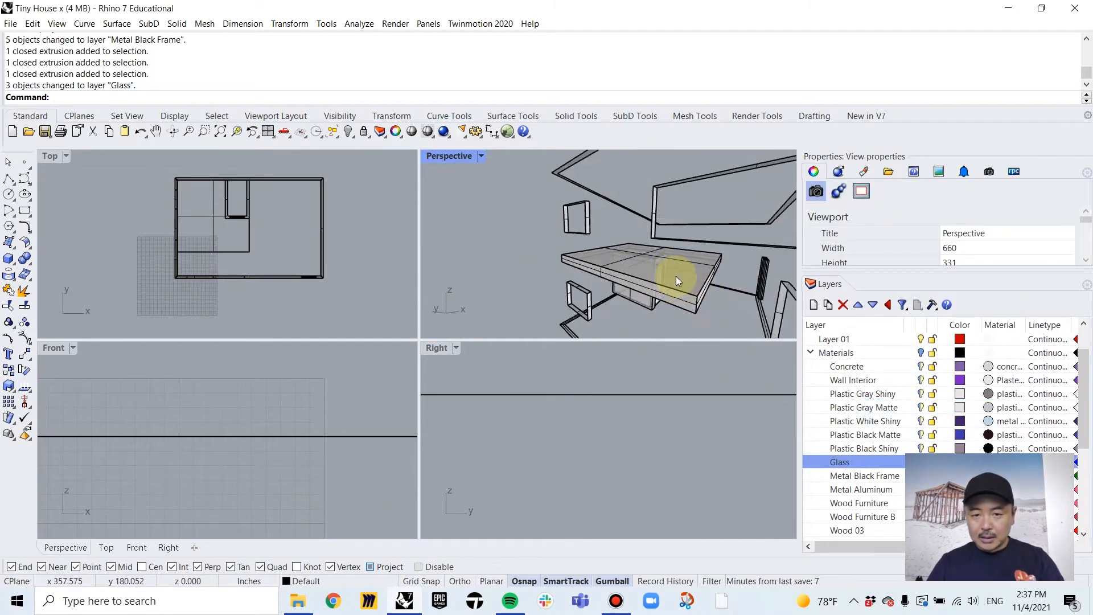
left_click(688, 277)
left_click(686, 289)
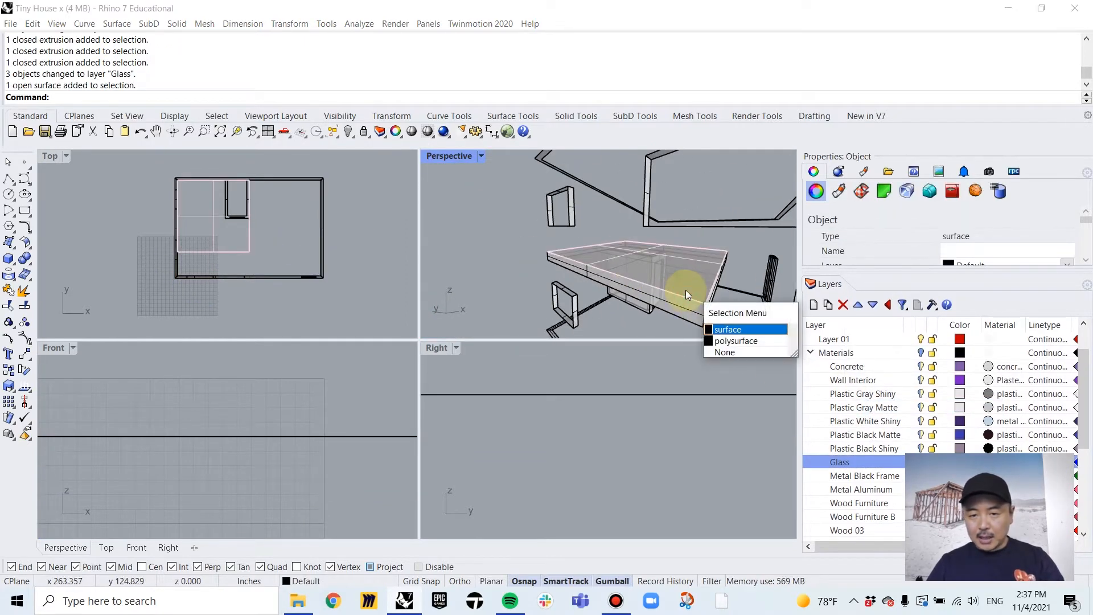
left_click(721, 316)
right_click_drag(722, 314, 710, 324)
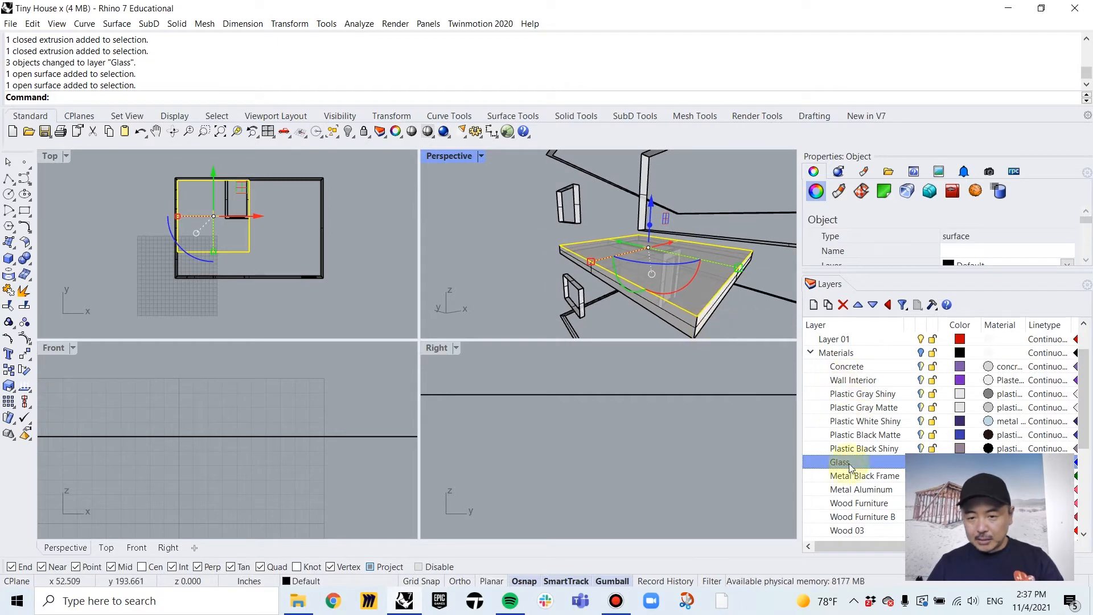
scroll(848, 519, "down", 3)
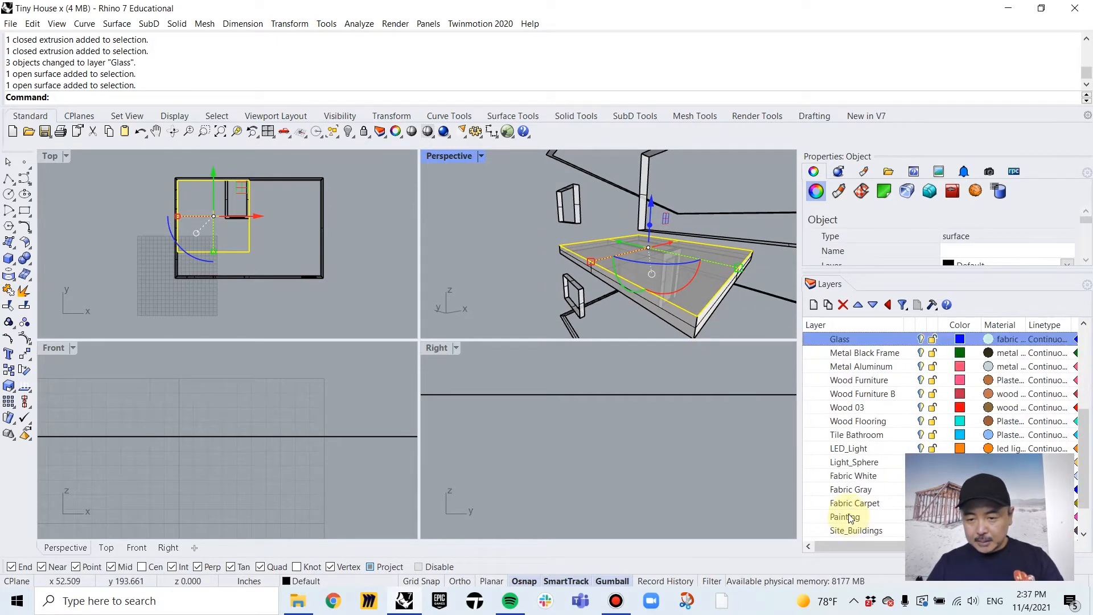
right_click(849, 424)
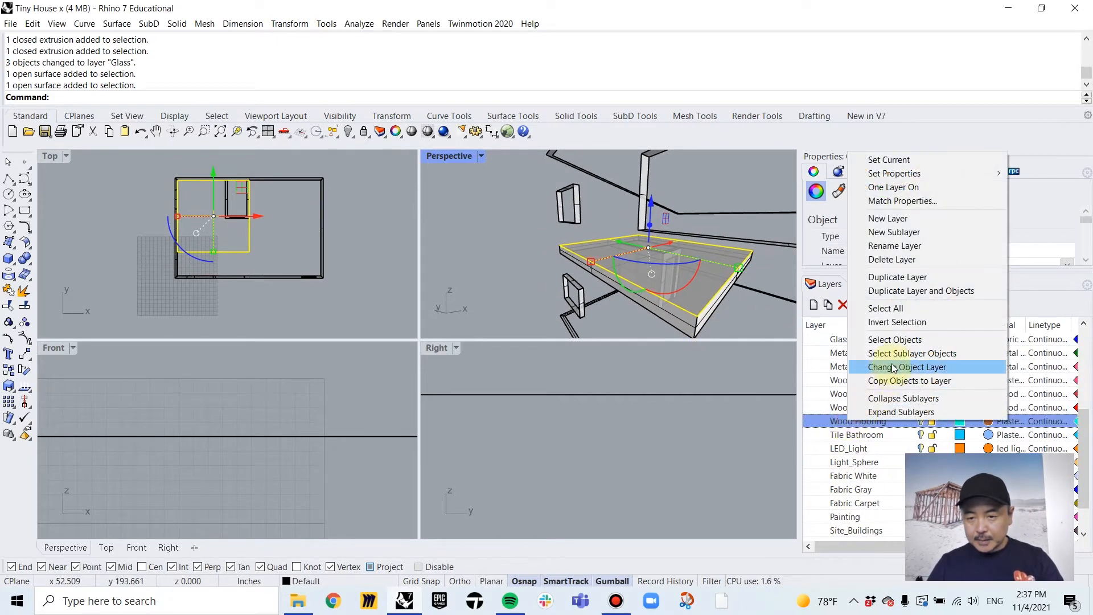
left_click(892, 369)
Move the remaining sides and underside of the loft slab to the Wall Interior layer
right_click_drag(722, 301, 736, 407)
left_click(662, 308)
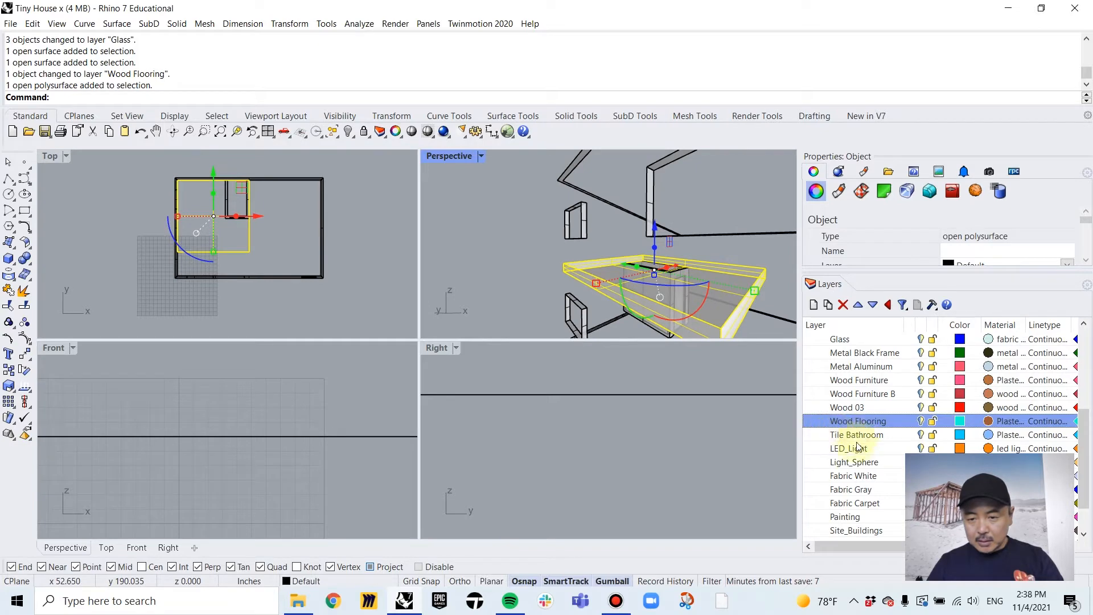
scroll(843, 363, "up", 3)
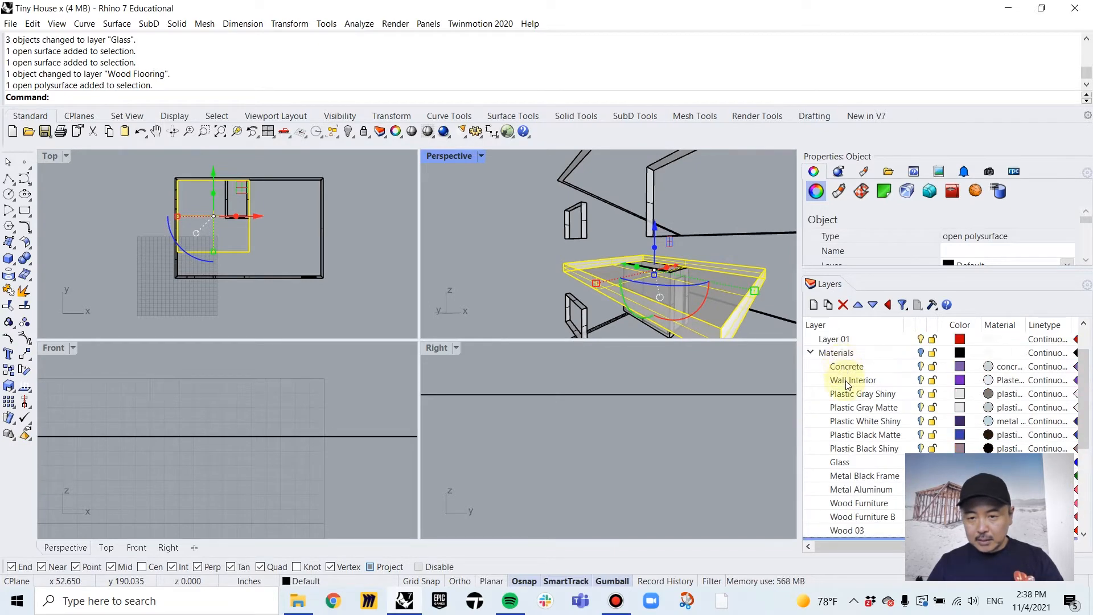
left_click(844, 380)
right_click(844, 380)
left_click(871, 319)
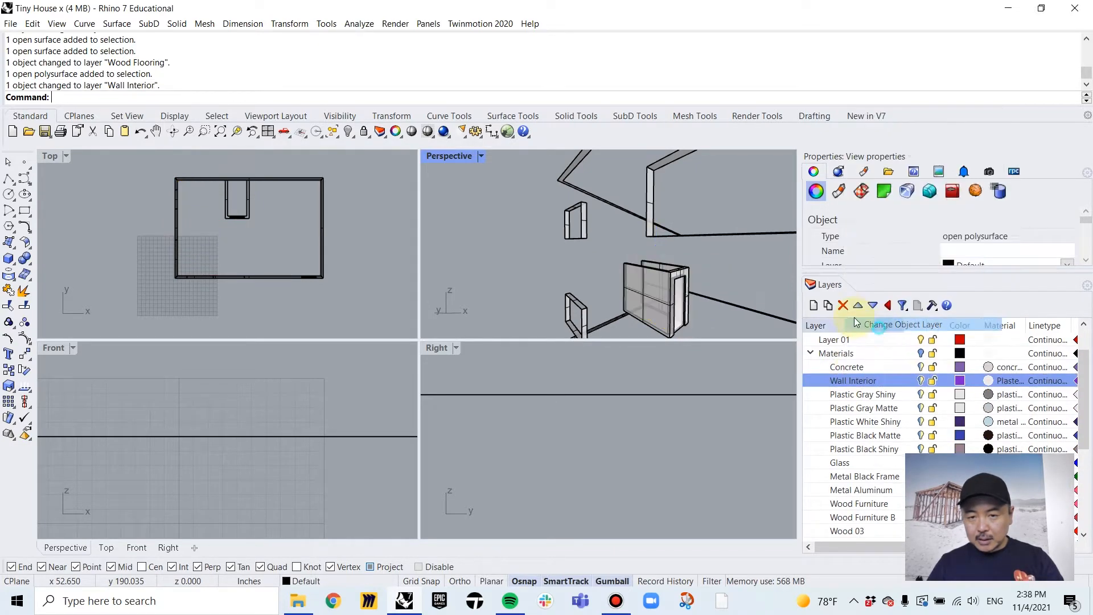
Move the U-shaped partition walls of the small interior room to the Wall Interior layer
right_click_drag(644, 251, 668, 278)
left_click(667, 278)
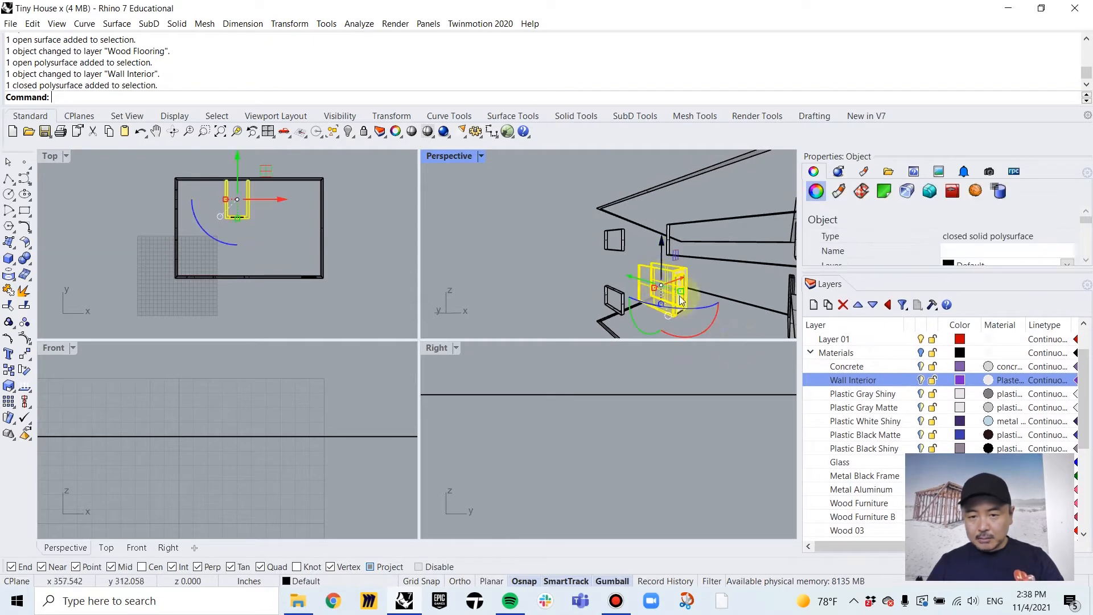
right_click(840, 382)
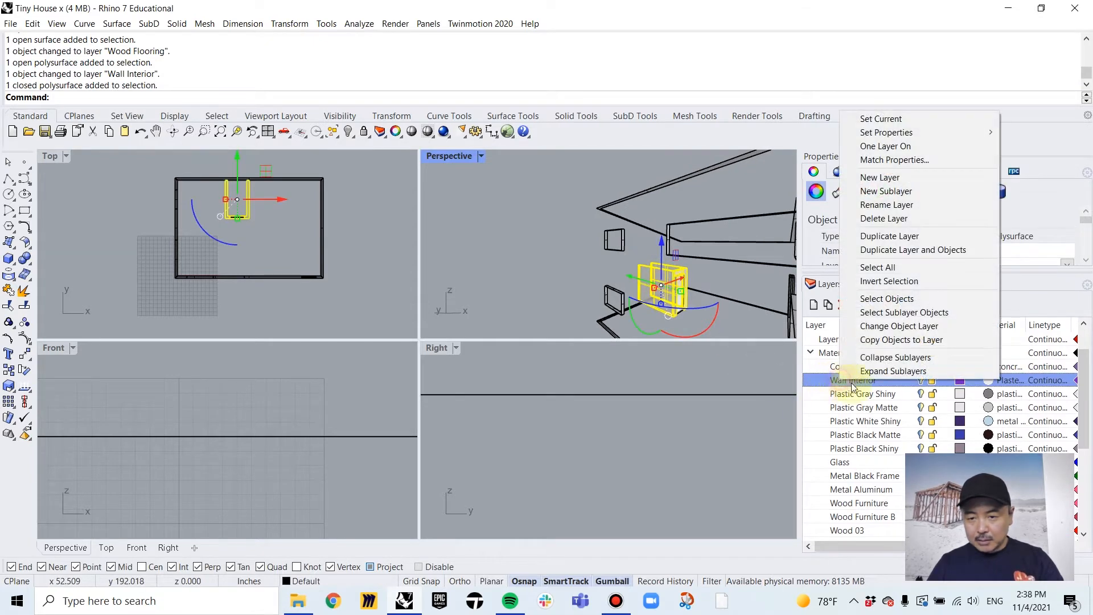
left_click(871, 324)
left_click(621, 245)
left_click(564, 228)
Select the interior door panel and the entrance door panel and move both to the Plastic Gray Shiny layer
scroll(563, 223, "down", 5)
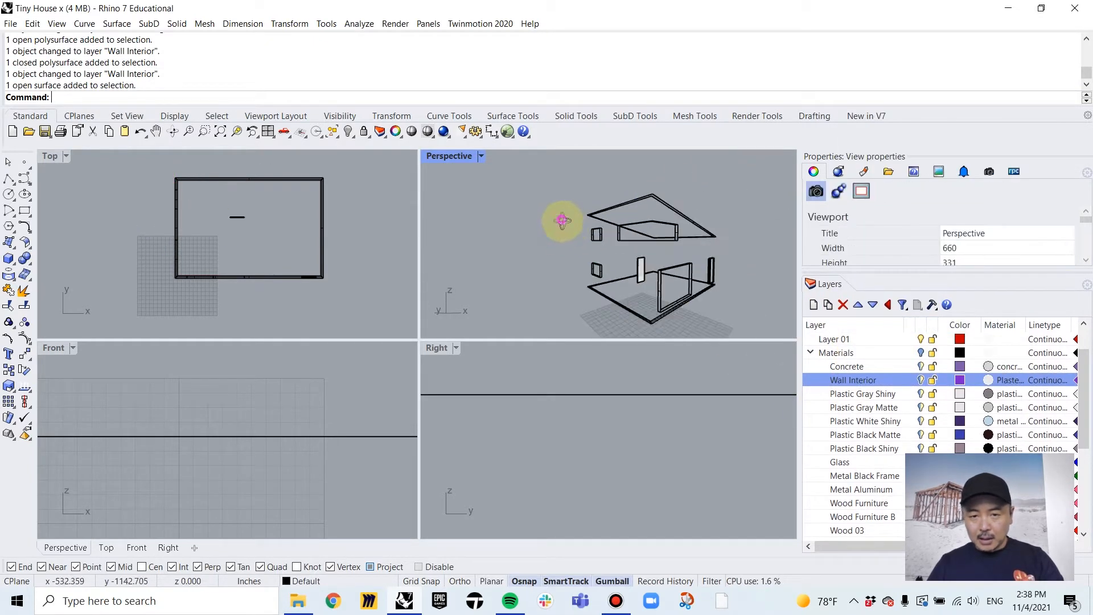
right_click_drag(561, 221, 586, 234)
scroll(589, 242, "up", 6)
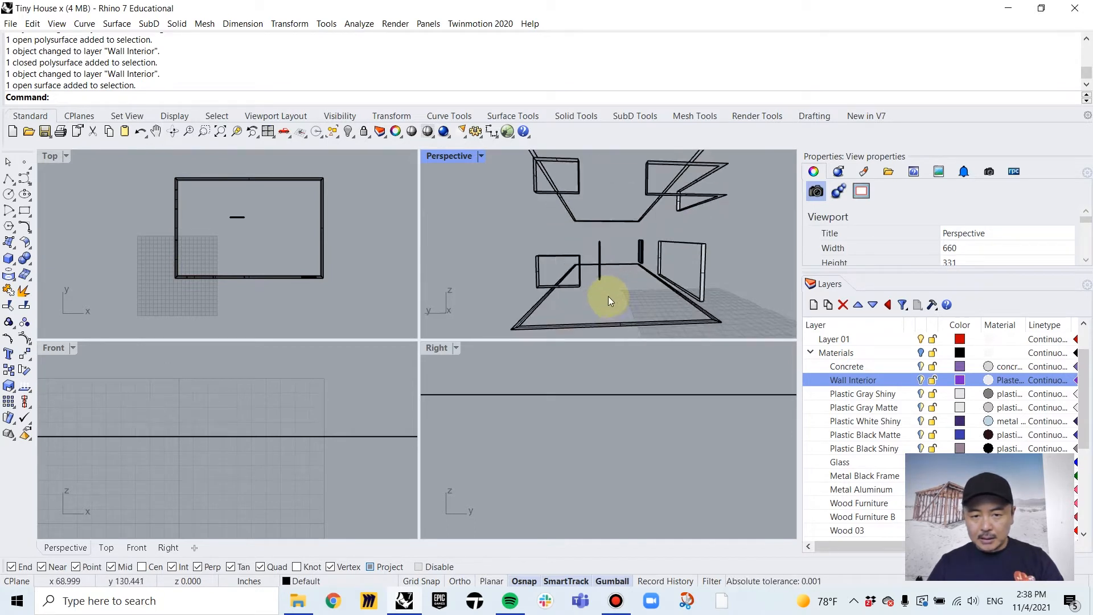
right_click_drag(585, 282, 635, 244)
left_click(636, 245)
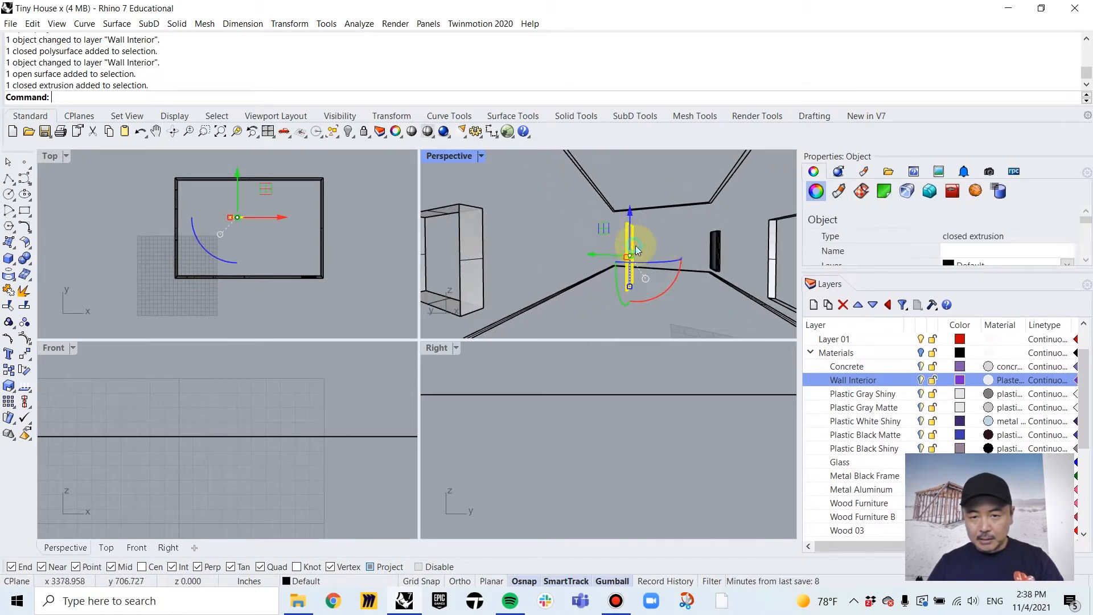
left_click(711, 243, "shift")
right_click_drag(742, 264, 691, 259)
scroll(628, 279, "down", 5)
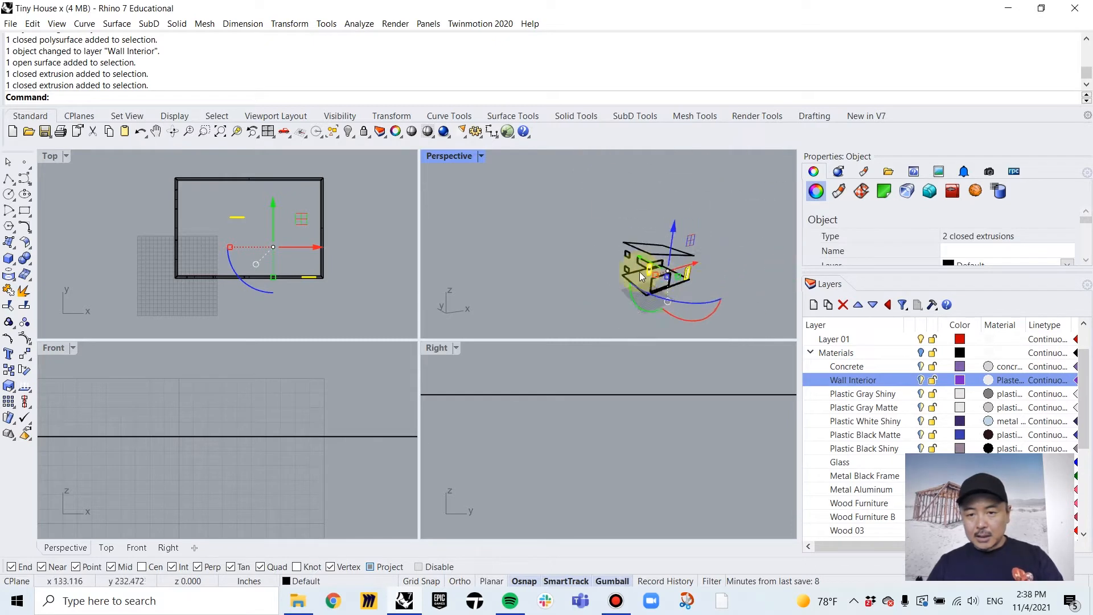
scroll(640, 271, "up", 8)
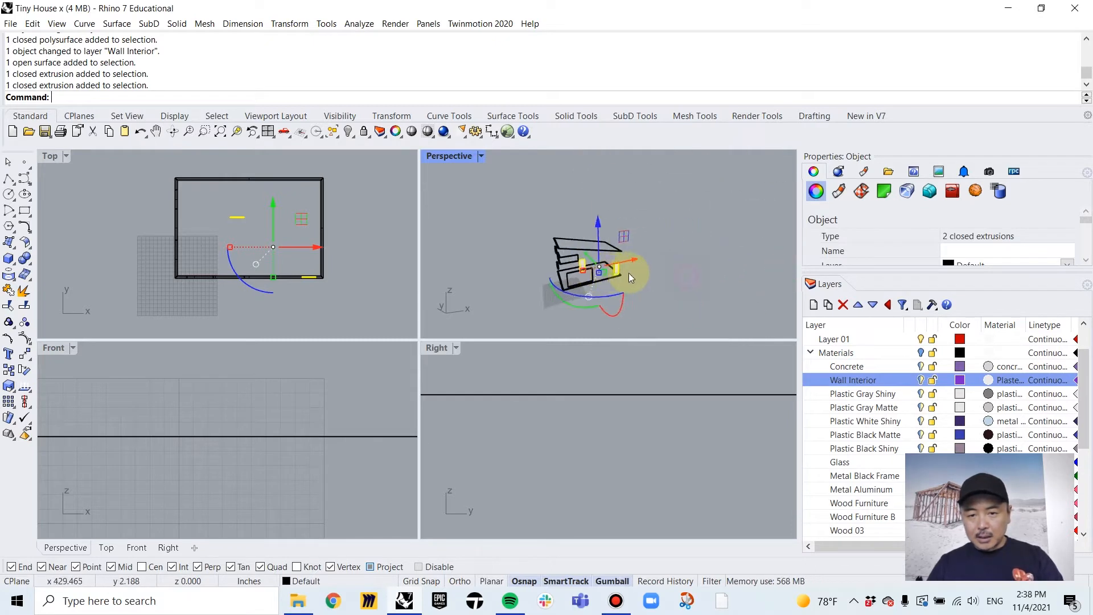
right_click(879, 393)
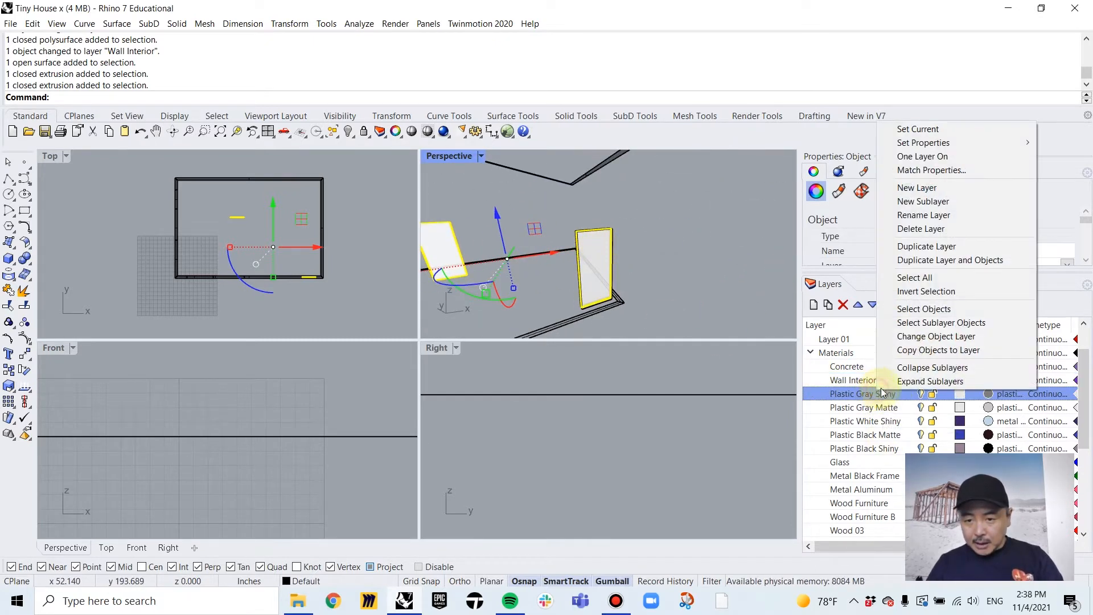
left_click(907, 337)
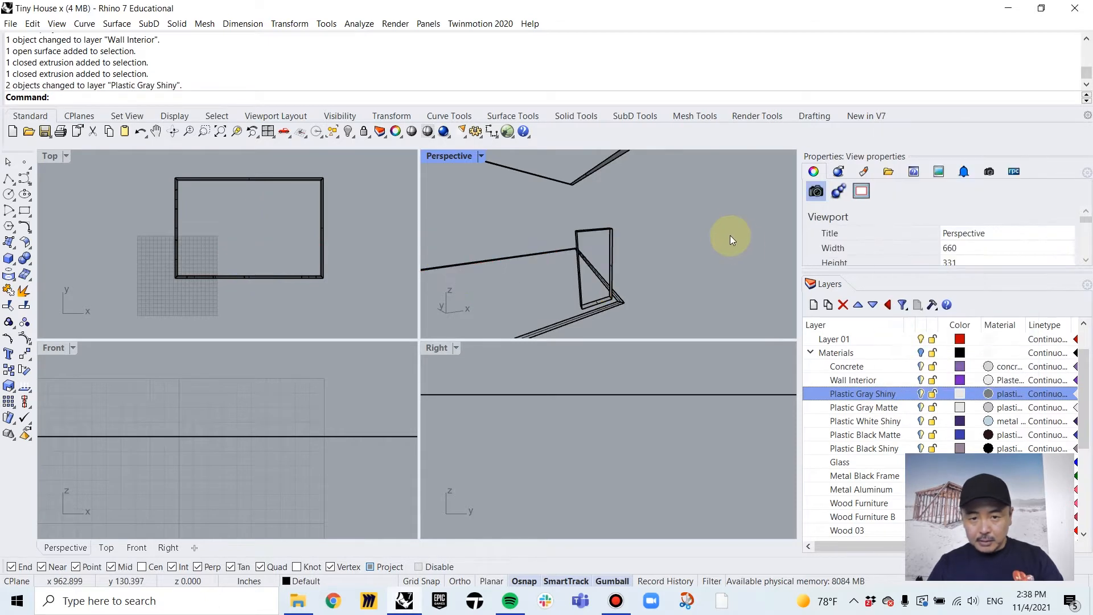
Select all remaining visible surfaces, the wall edges and window and door reveals, and move them to the Wall Interior layer
scroll(715, 252, "down", 3)
right_click_drag(478, 218, 630, 244)
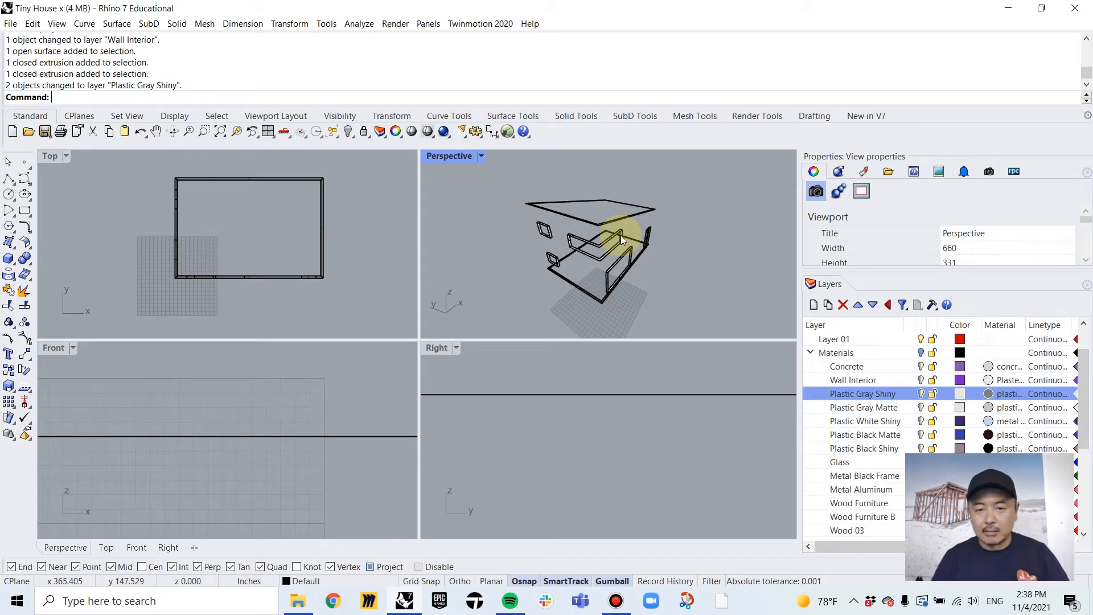
left_click_drag(499, 189, 684, 329)
right_click(866, 382)
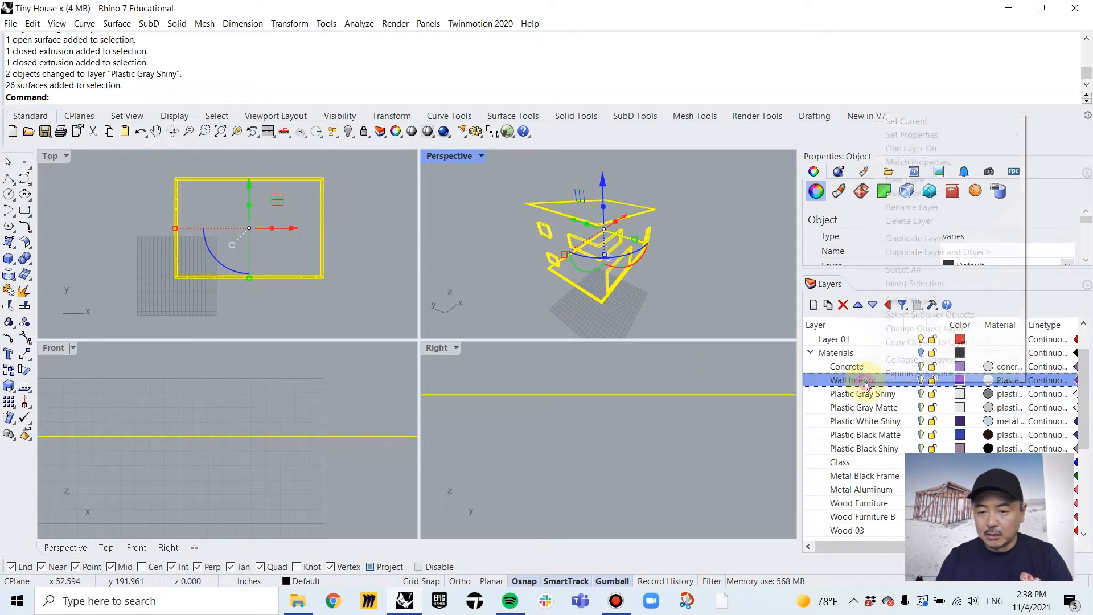
left_click(888, 334)
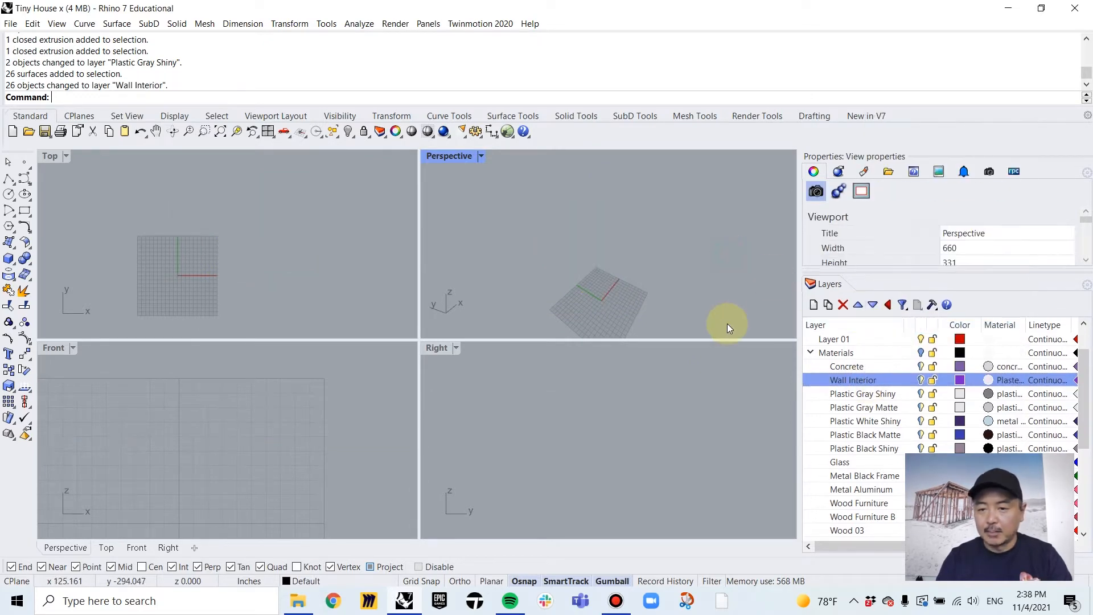
Turn the Materials layer group back on and maximize the Perspective viewport to show the whole house
left_click(920, 353)
right_click_drag(596, 210, 593, 194)
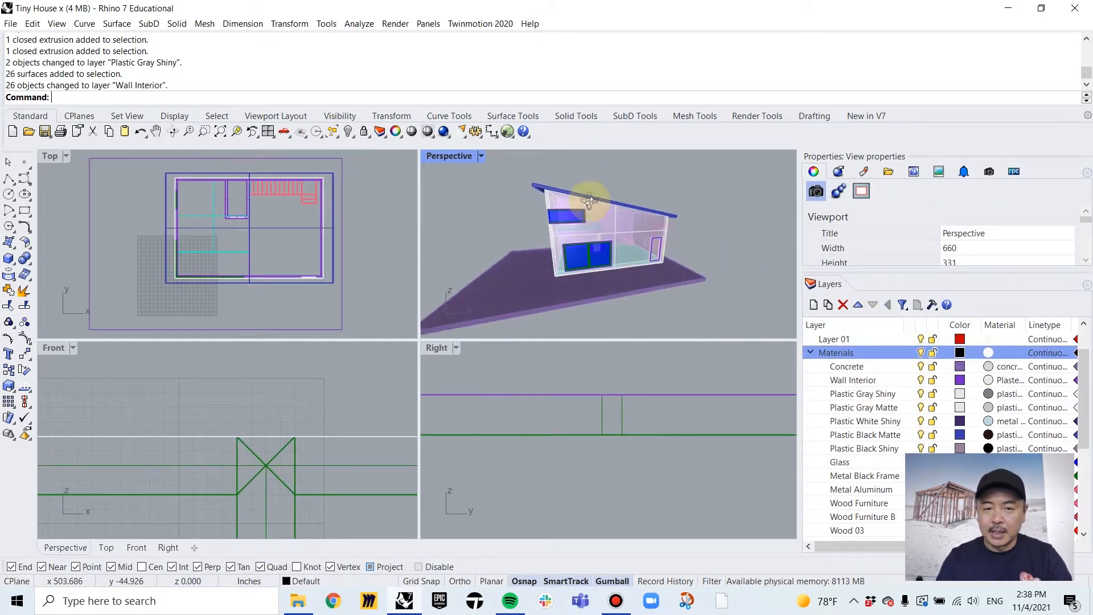
double_click(448, 156)
right_click_drag(510, 196, 367, 264)
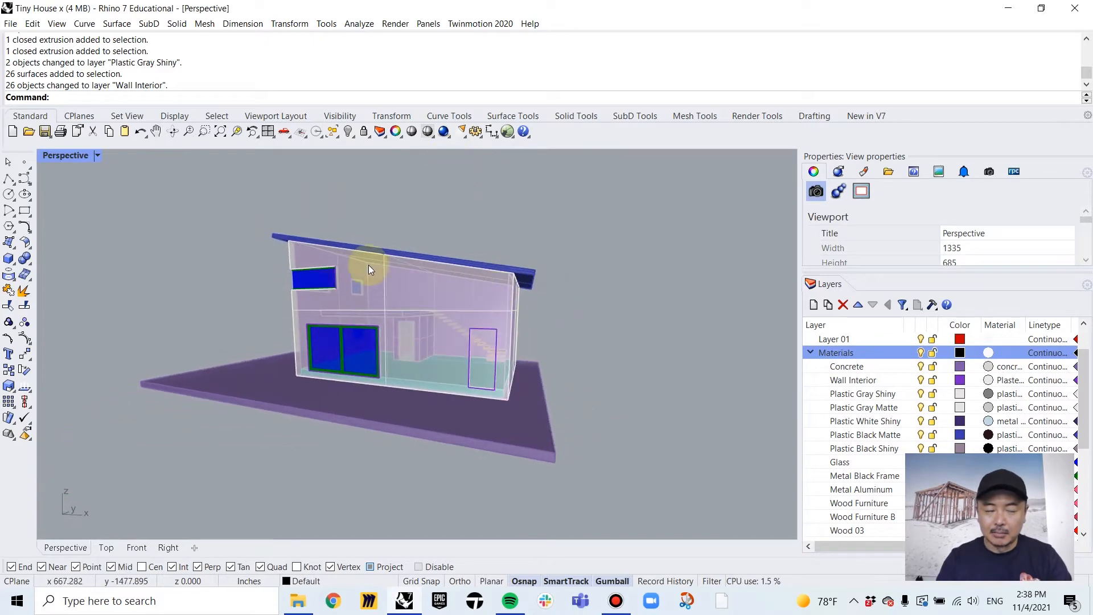
Set the Perspective viewport to Rendered display mode to review the house with its materials
left_click(83, 160)
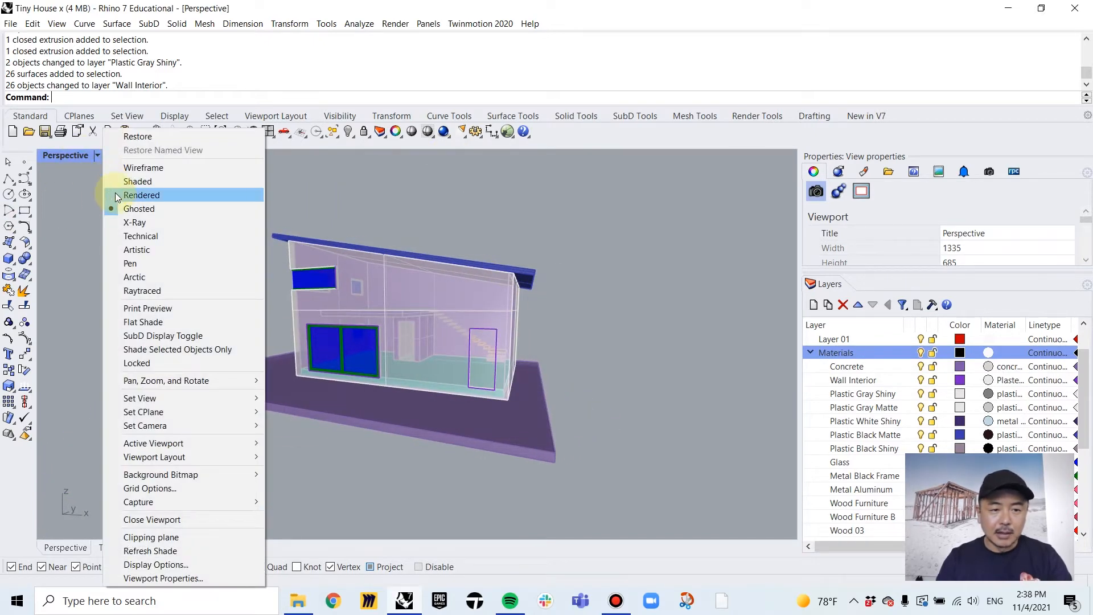
left_click(116, 195)
right_click_drag(409, 241, 433, 330)
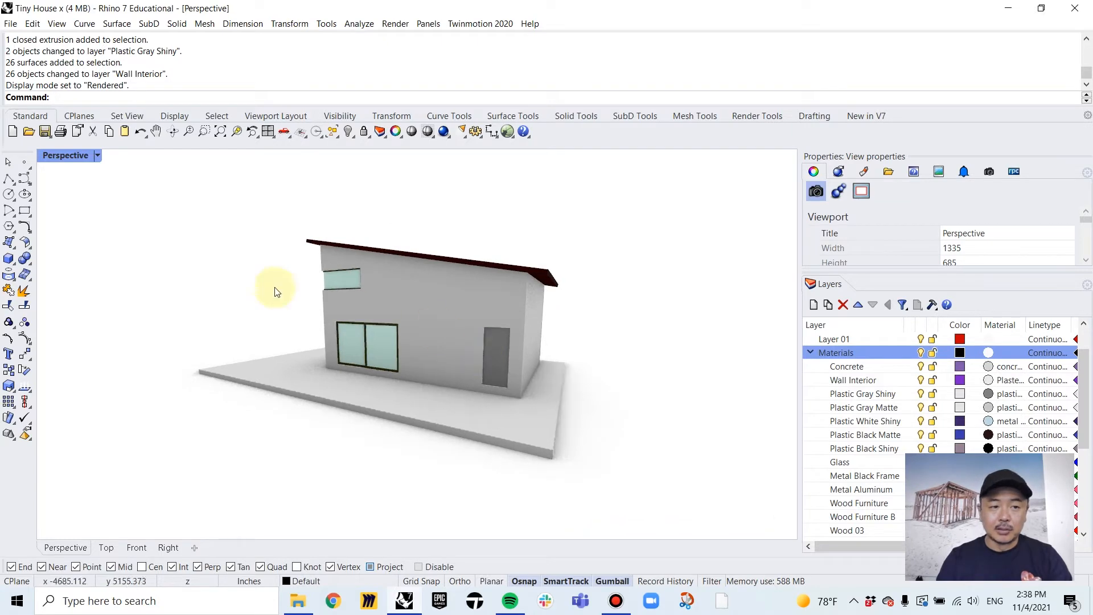
Select the whole model and set up an export of the selection named "tiny house" in MotionBuilder (*.fbx) format
left_click_drag(125, 195, 683, 534)
left_click(10, 23)
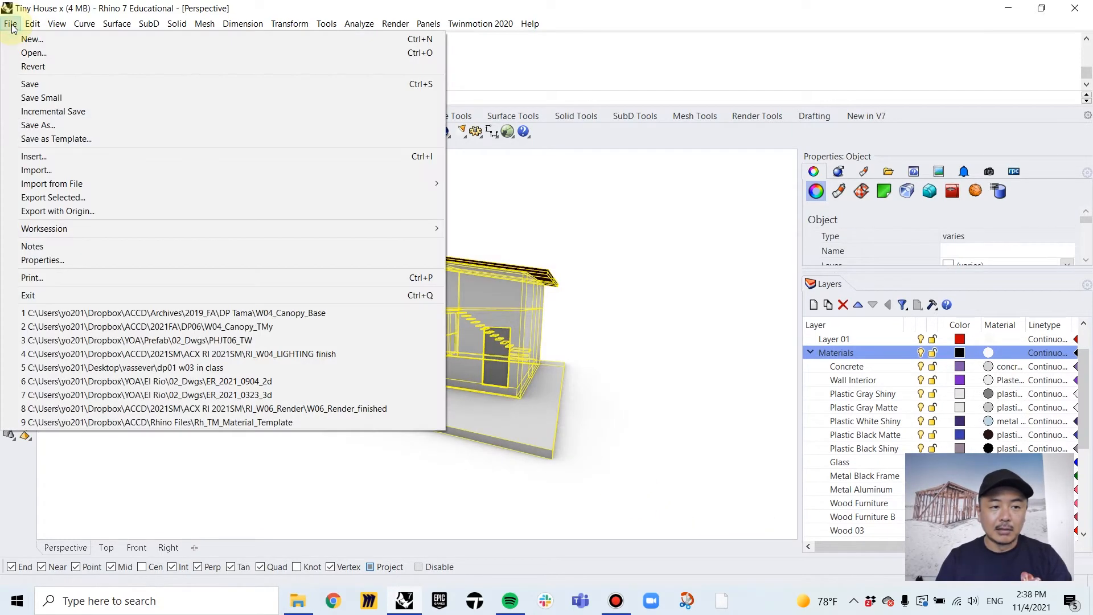
left_click(58, 199)
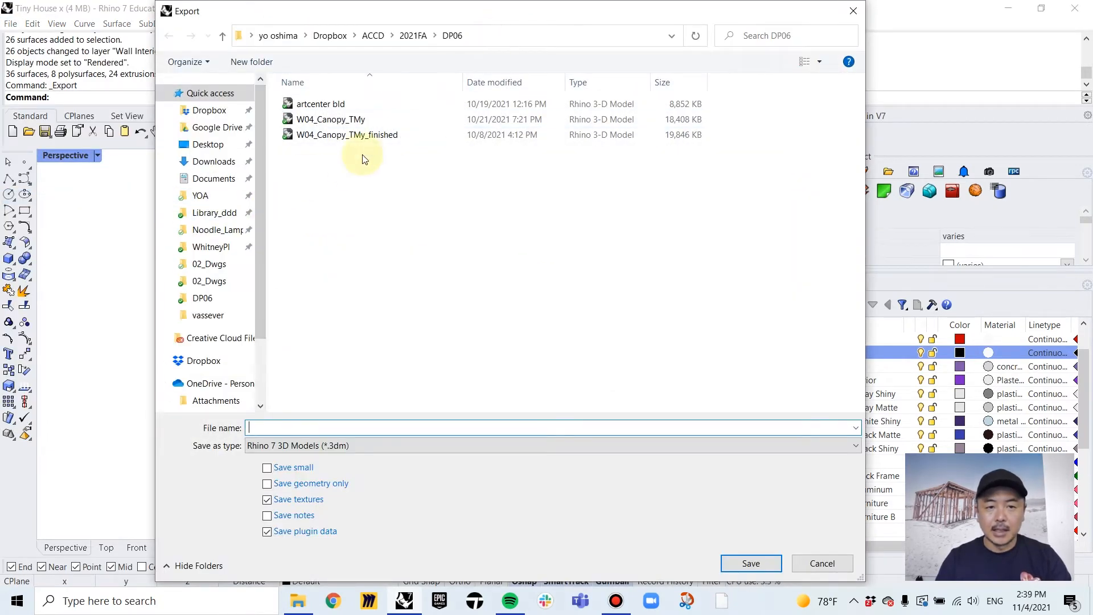
type("t")
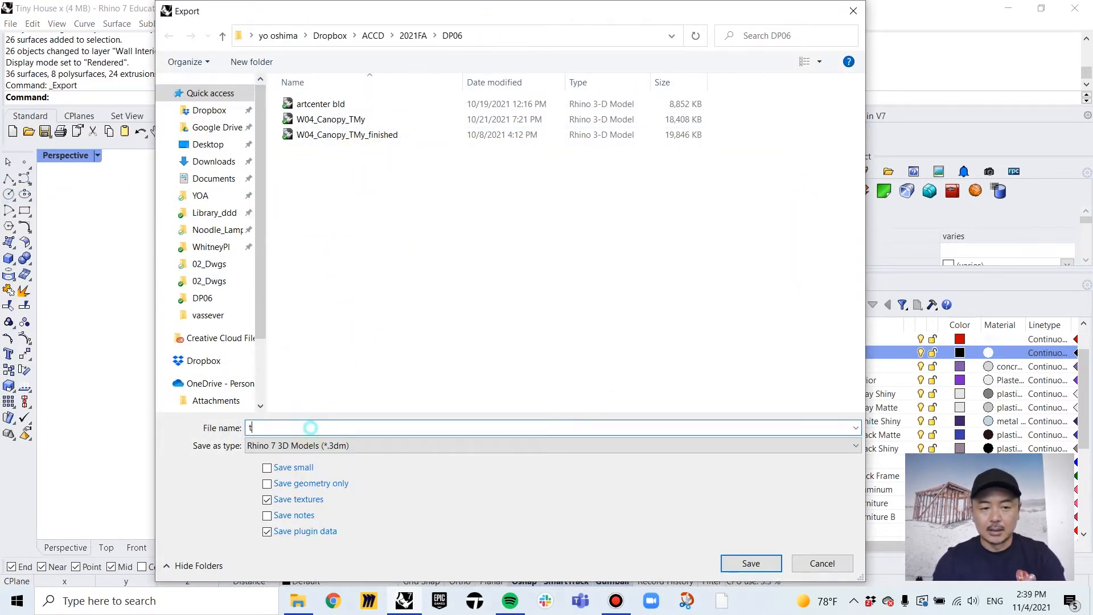
type("iny house")
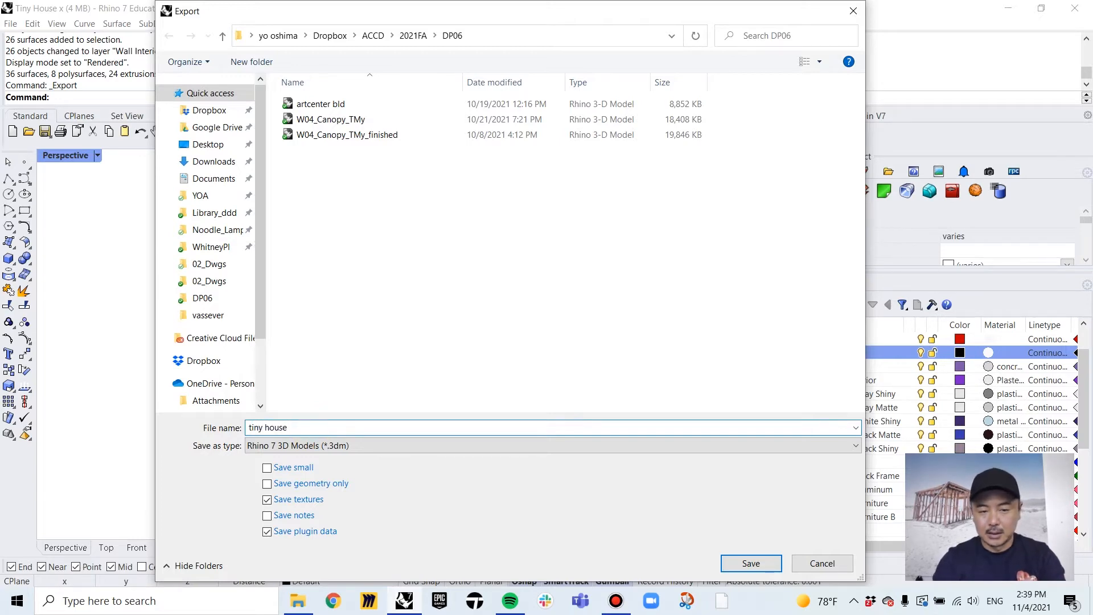
left_click(410, 444)
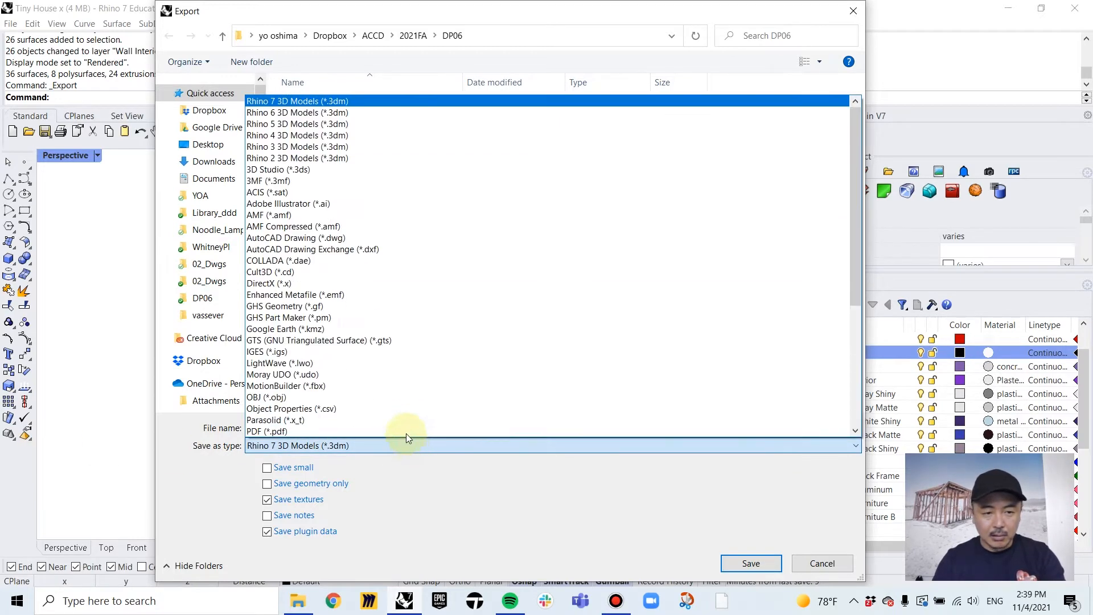
left_click(379, 386)
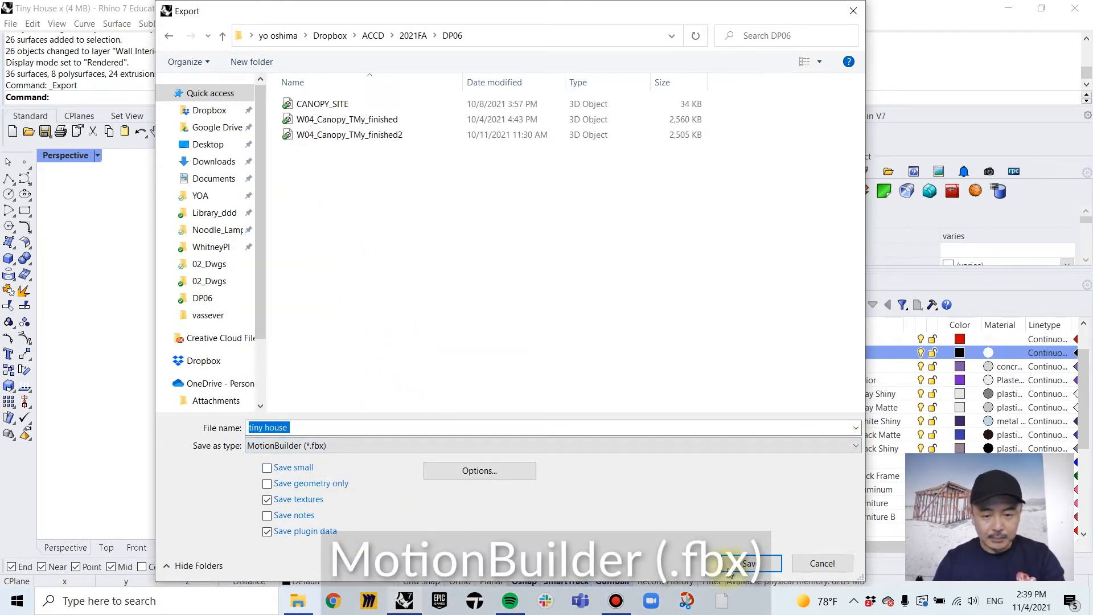
Save the FBX export with meshes only, Phong materials, Version 7 binary and the preset polygon mesh density
left_click(763, 570)
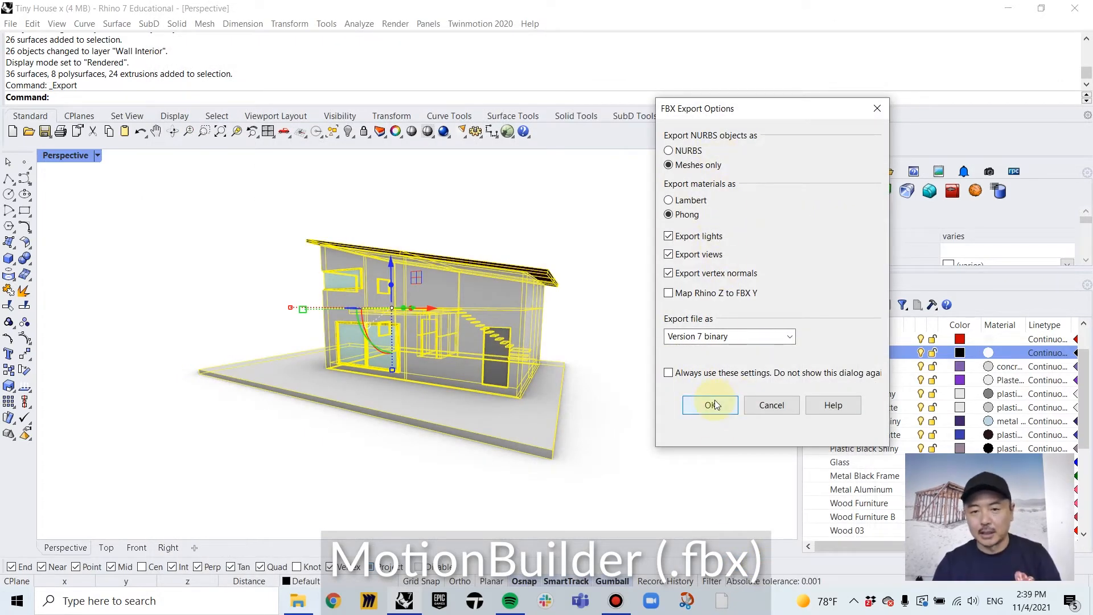
left_click(713, 404)
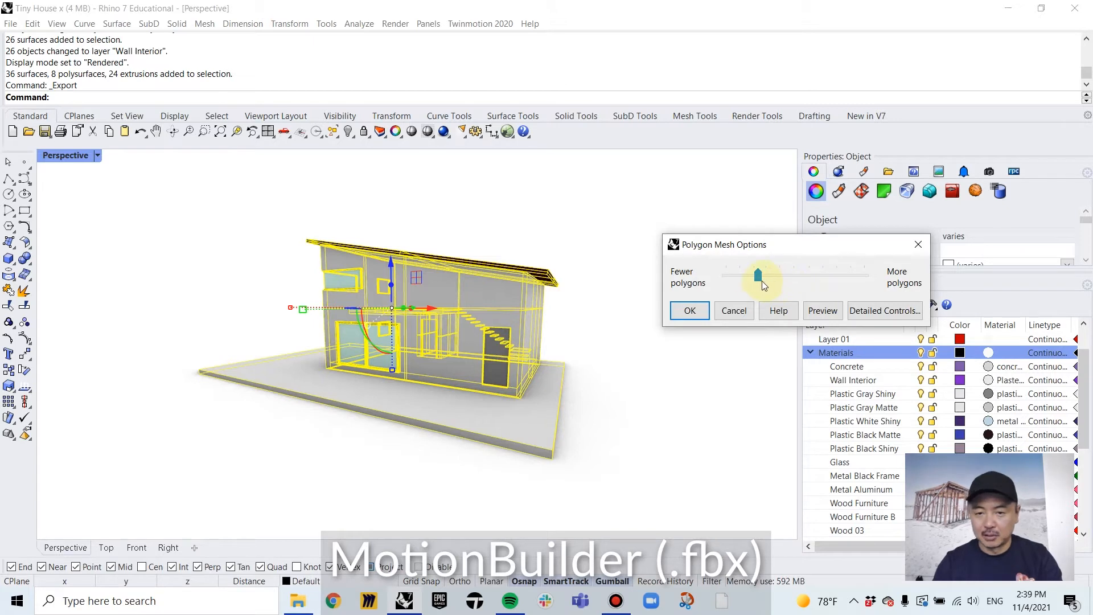
left_click(689, 312)
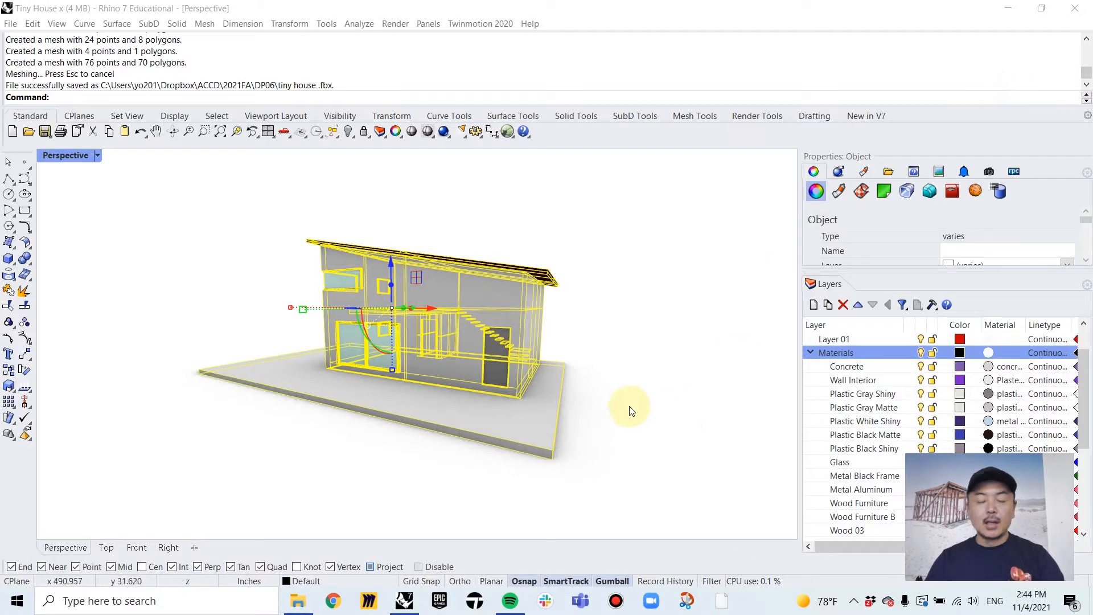
Switch to Twinmotion and start a geometry import by opening the file browser
left_click(405, 602)
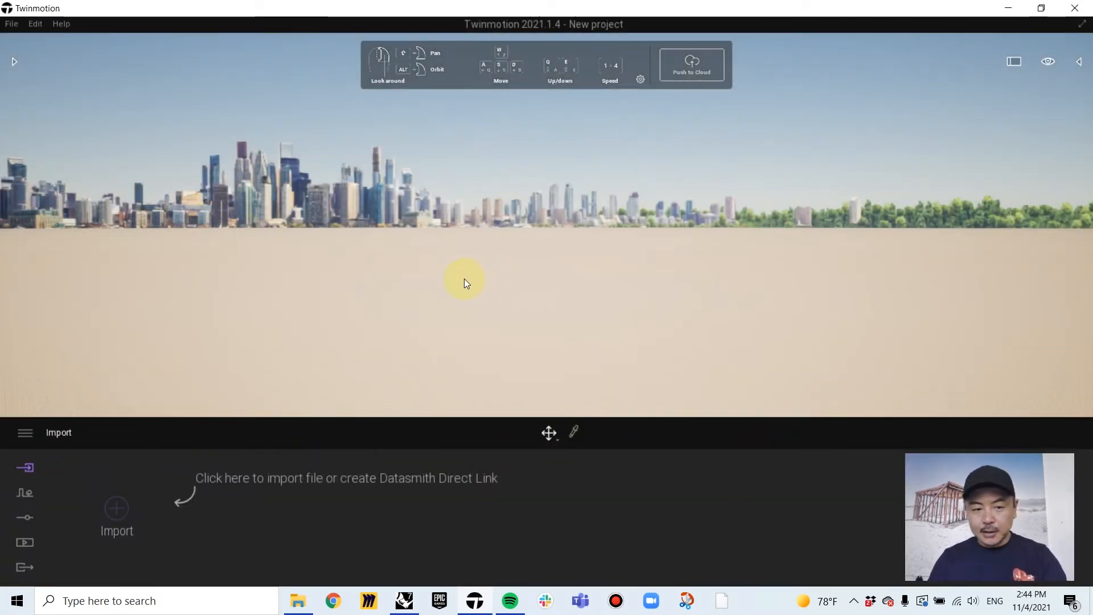
left_click(118, 508)
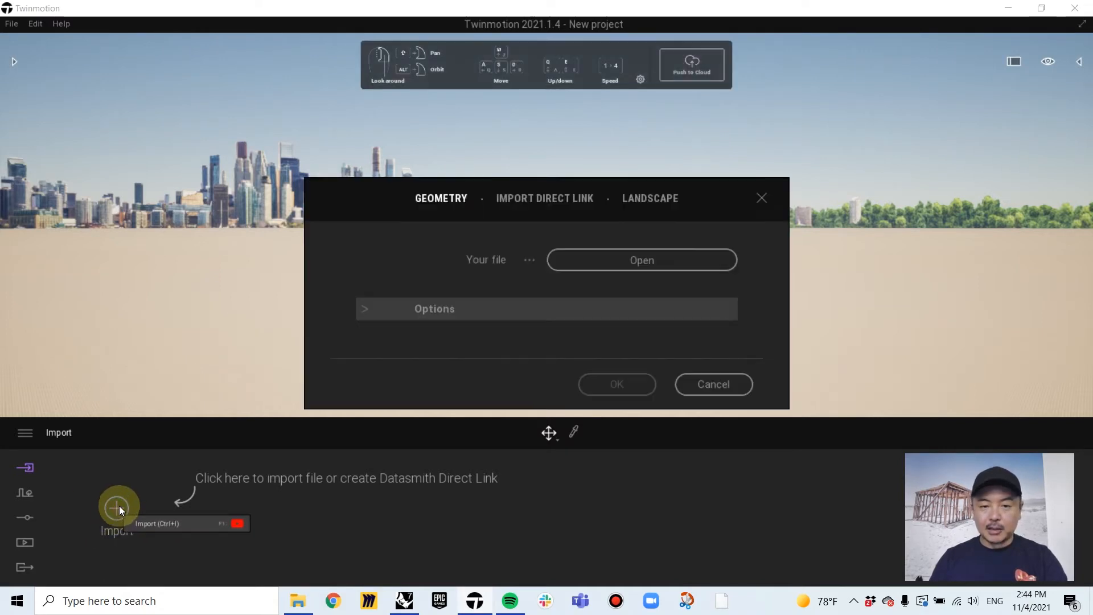
left_click(642, 259)
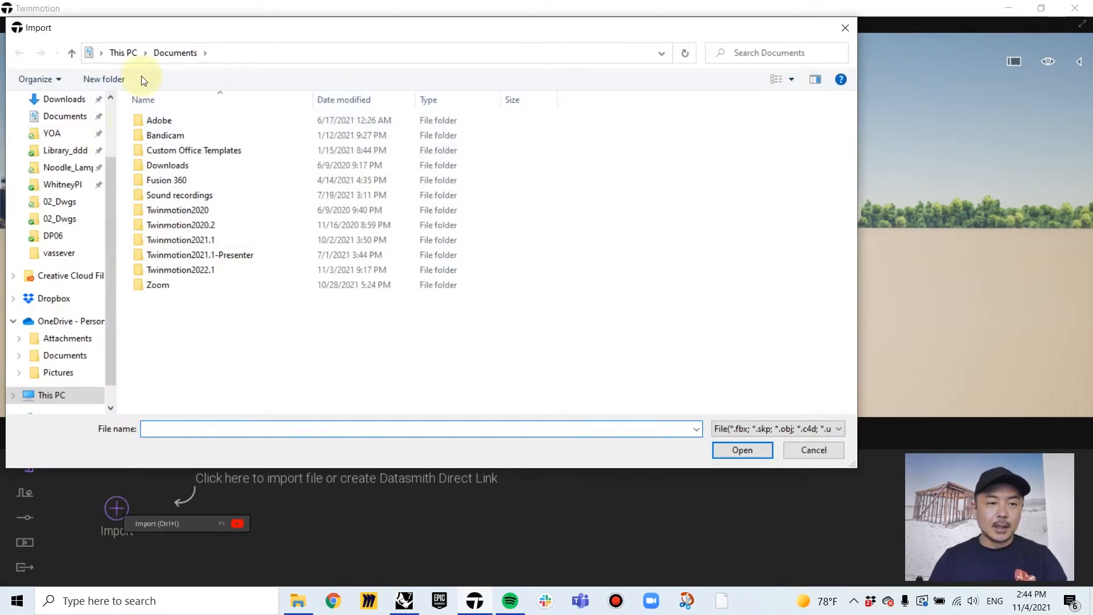
Choose the "tiny house" FBX from the Dropbox ACCD/2021FA/DP06 folder as the import file and expand the import options
scroll(71, 114, "up", 3)
left_click(59, 128)
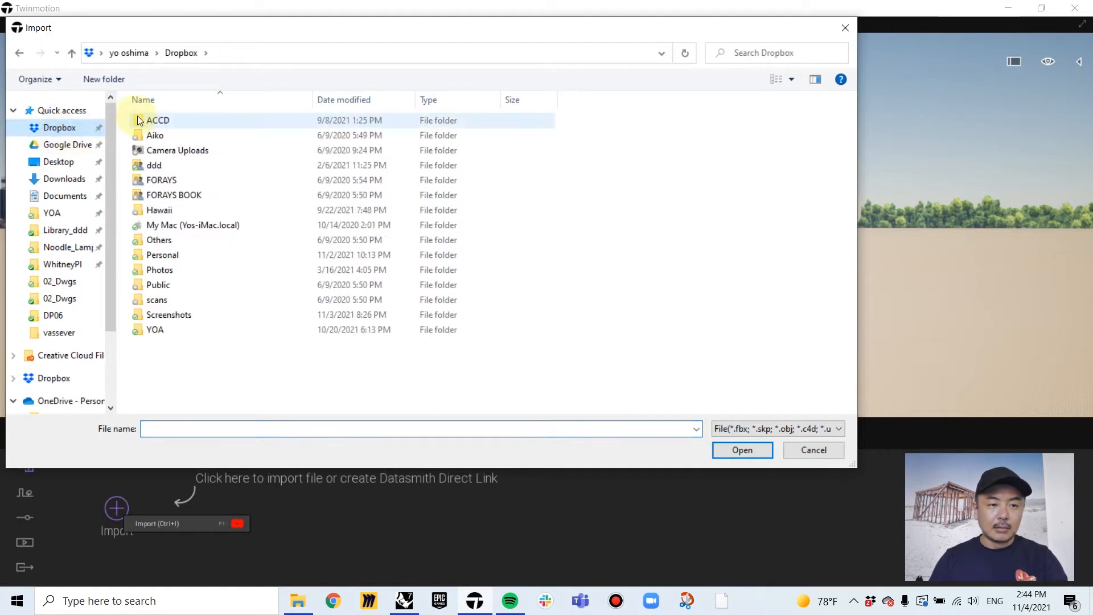
double_click(138, 120)
double_click(150, 120)
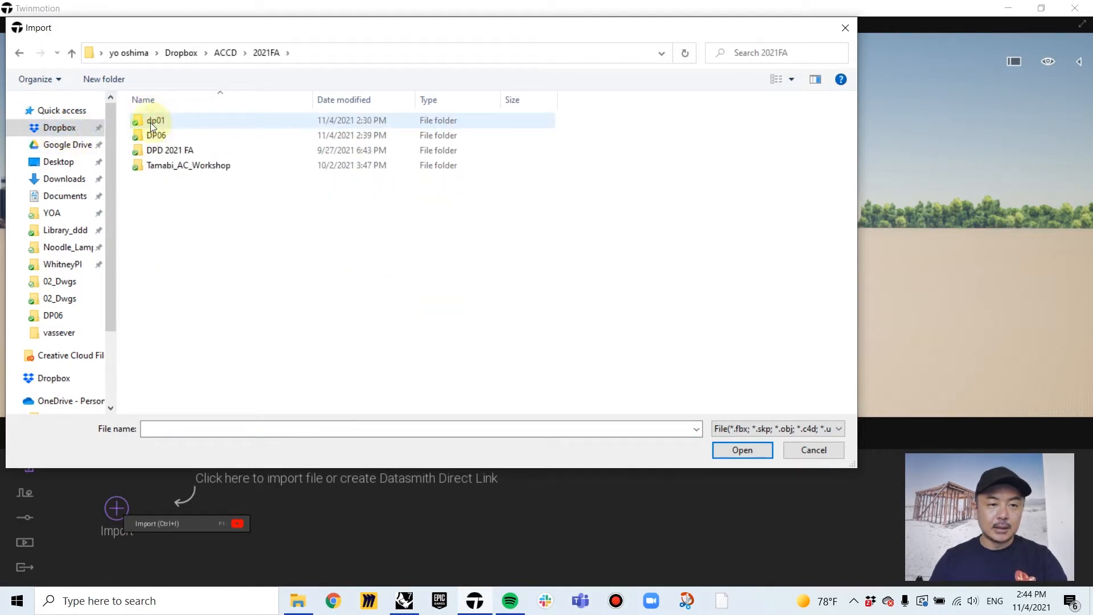
double_click(159, 122)
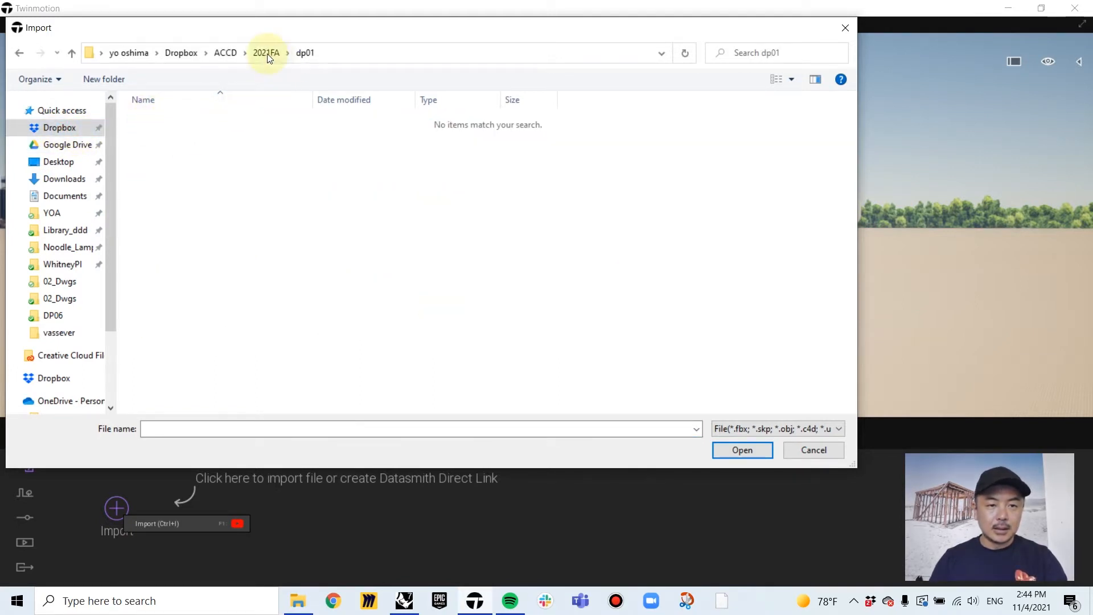
left_click(267, 53)
double_click(174, 135)
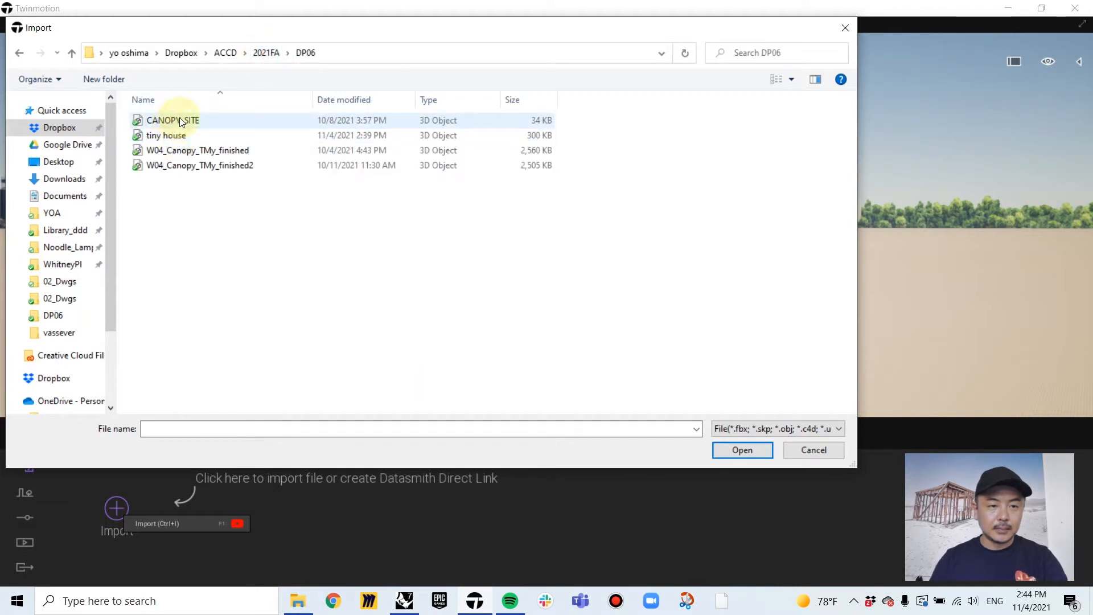
left_click(171, 136)
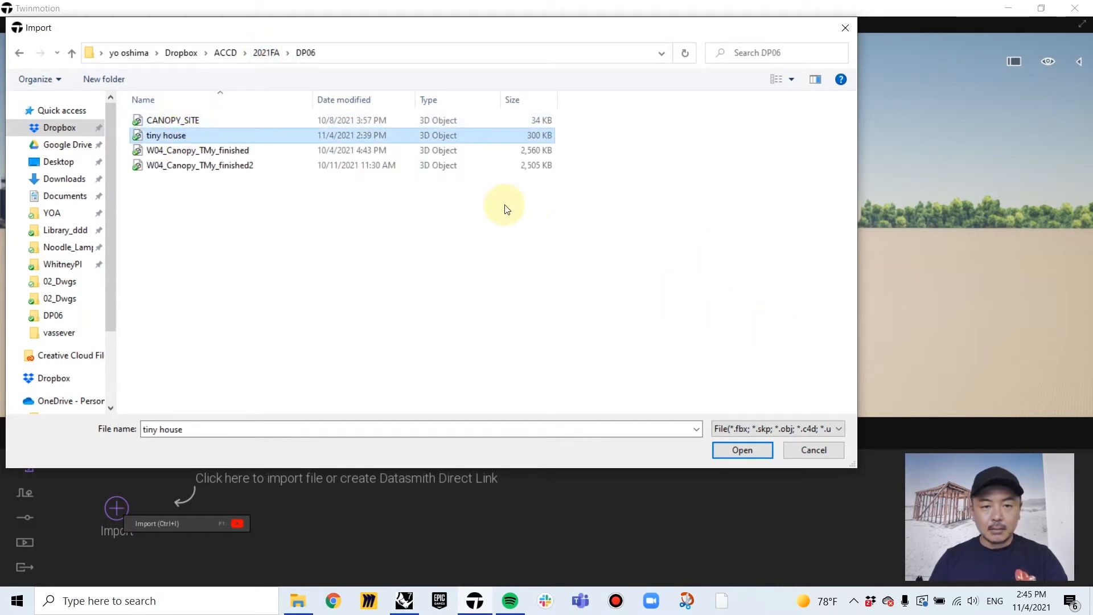
left_click(725, 457)
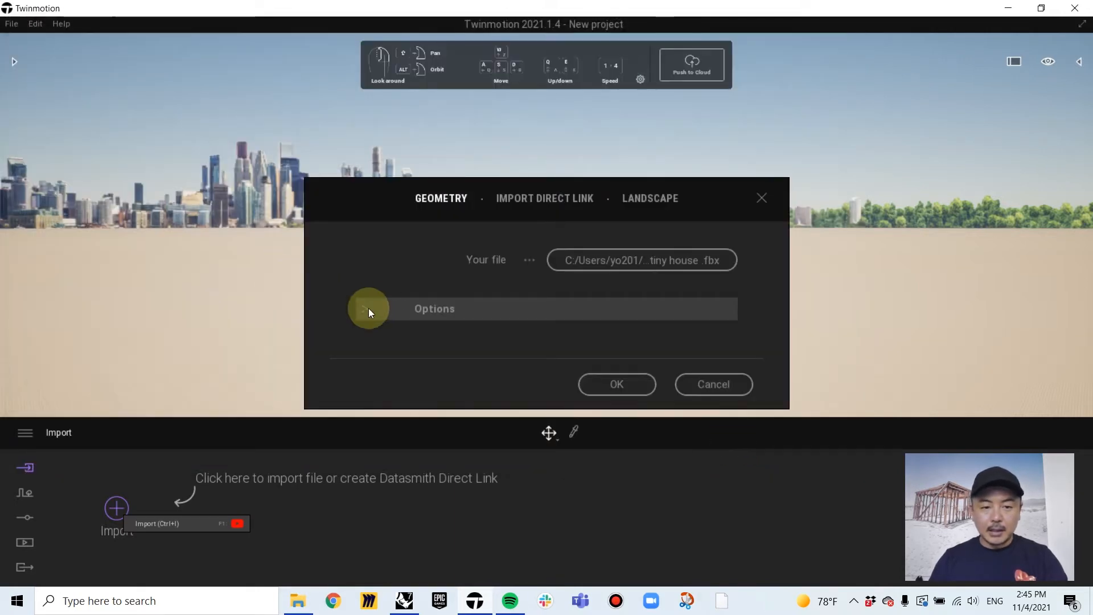
left_click(367, 309)
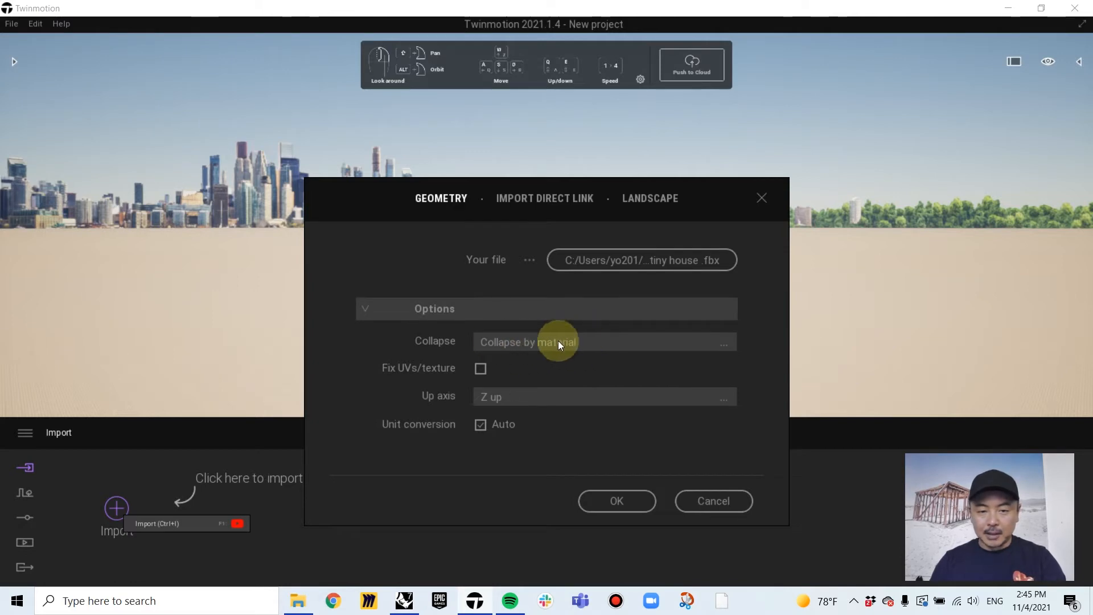
Import the "tiny house" FBX collapsed by material, with Fix UVs/texture enabled and the up axis set to Auto
left_click(480, 370)
left_click(482, 397)
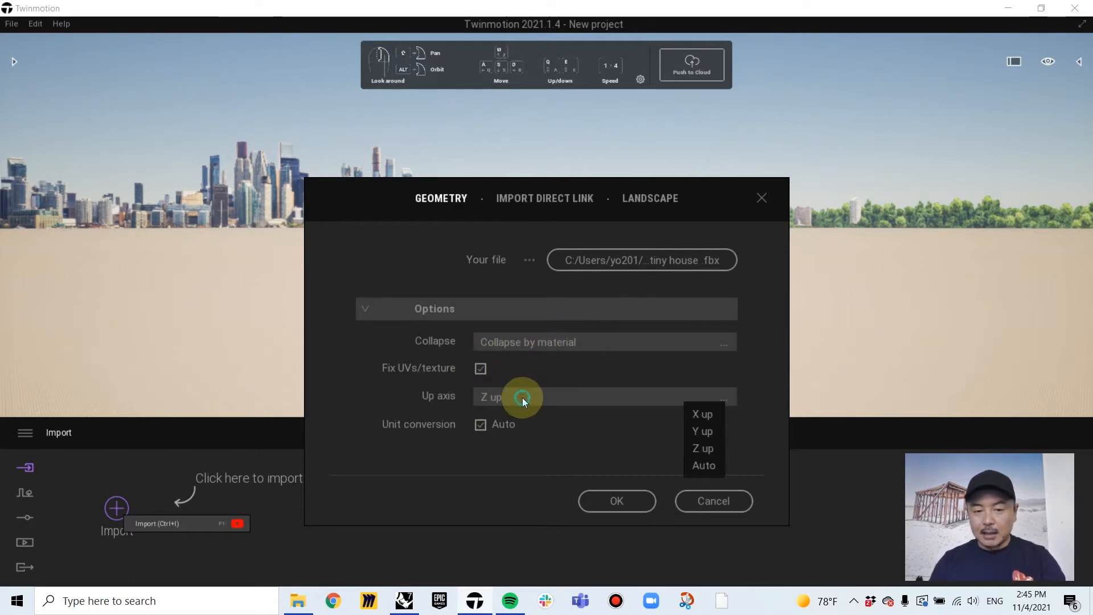
left_click(698, 465)
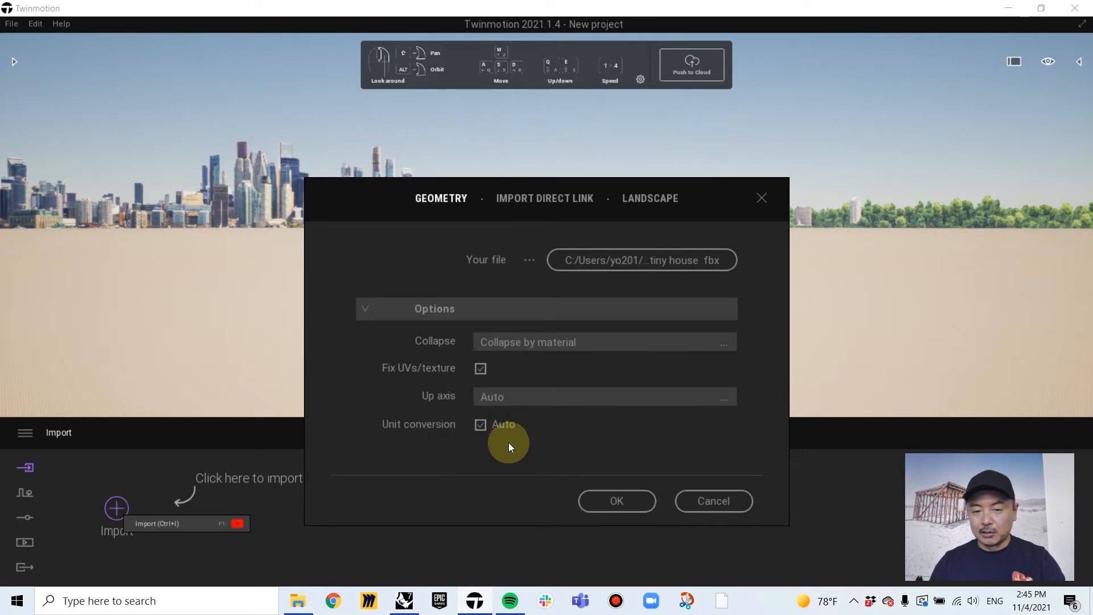
left_click(607, 500)
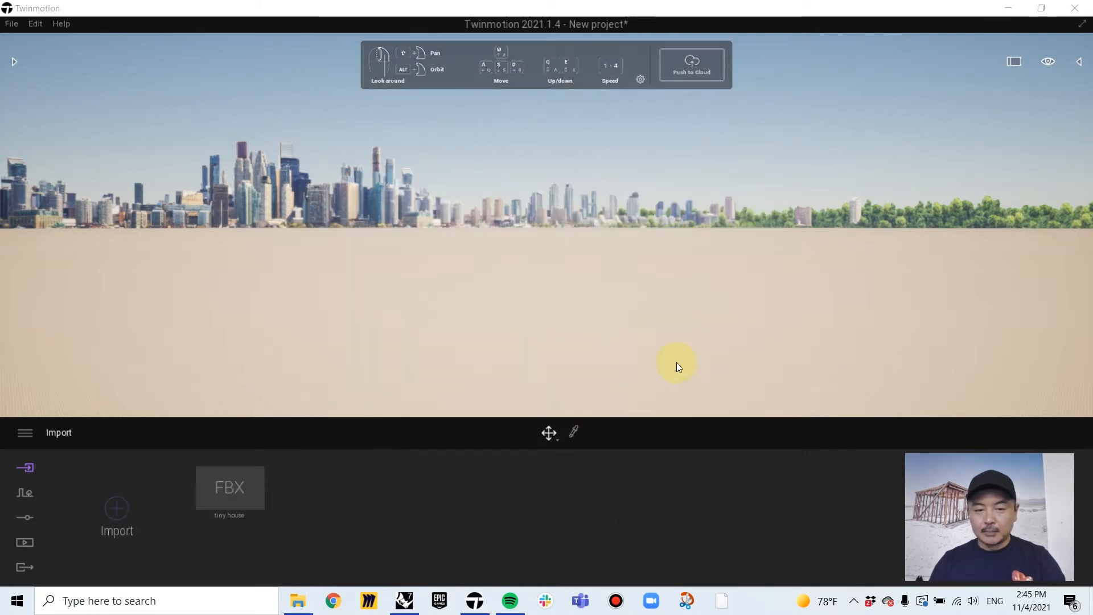
Show the scene graph, expand the tiny house .fbx group and frame its plastic black matte object in the viewport
right_click_drag(537, 339, 453, 372)
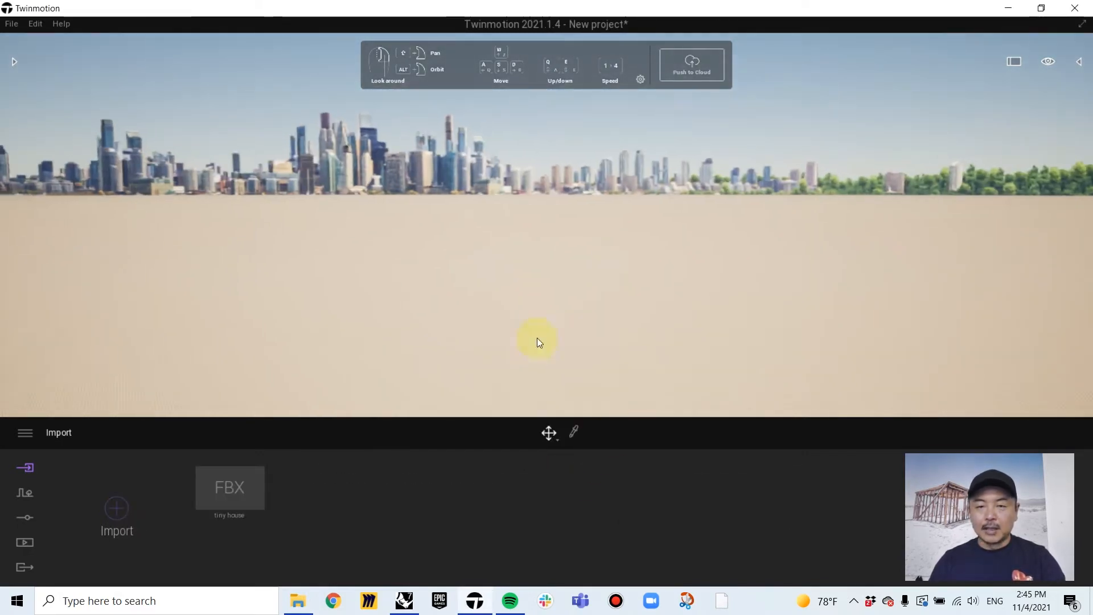
left_click(1081, 62)
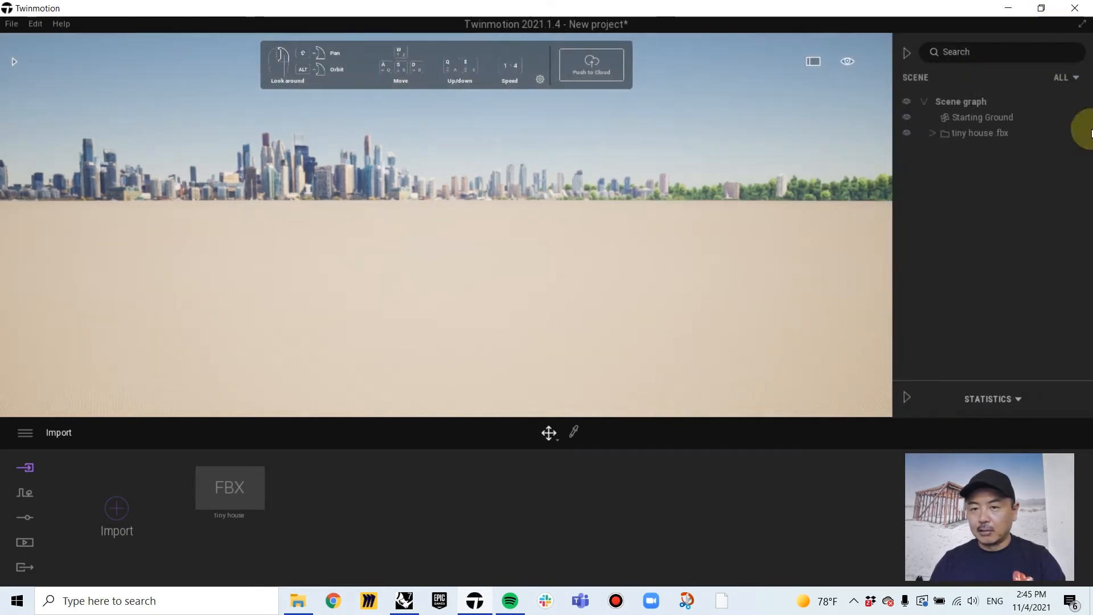
left_click(907, 53)
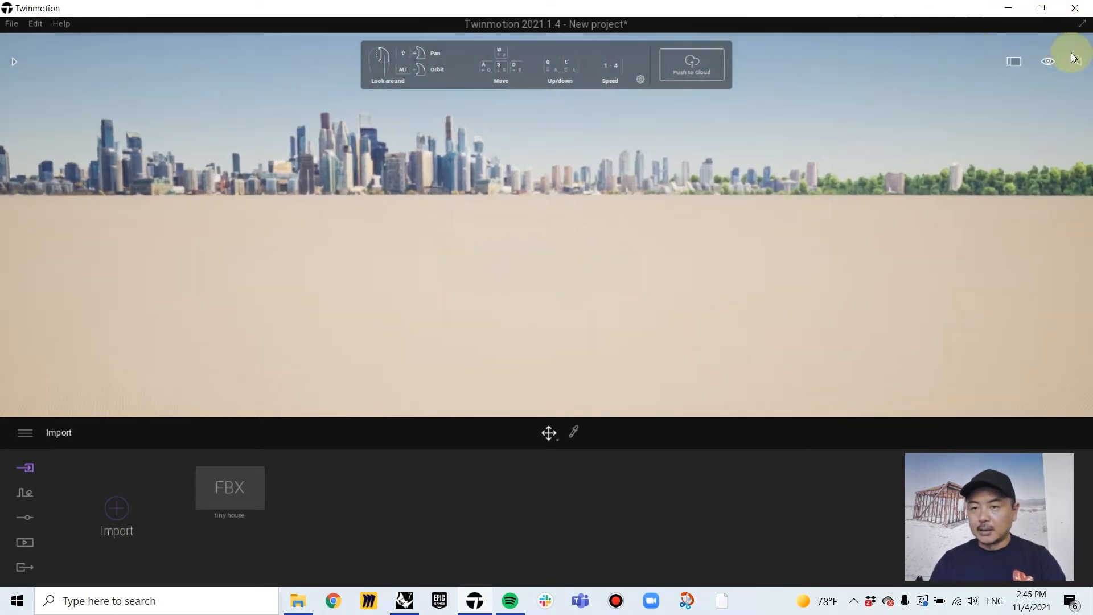
left_click(1078, 62)
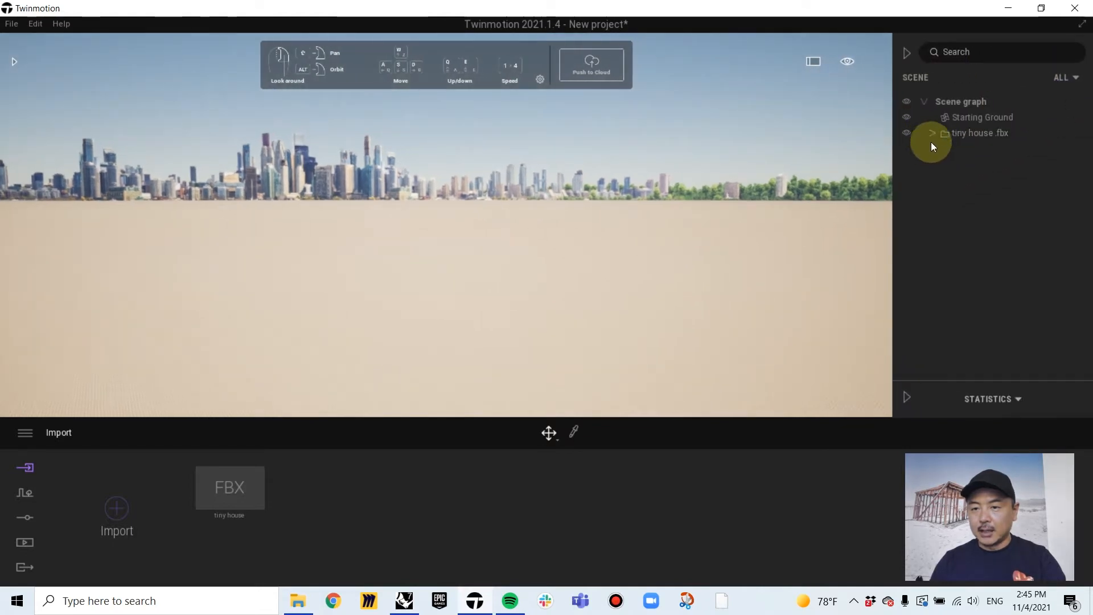
left_click(932, 133)
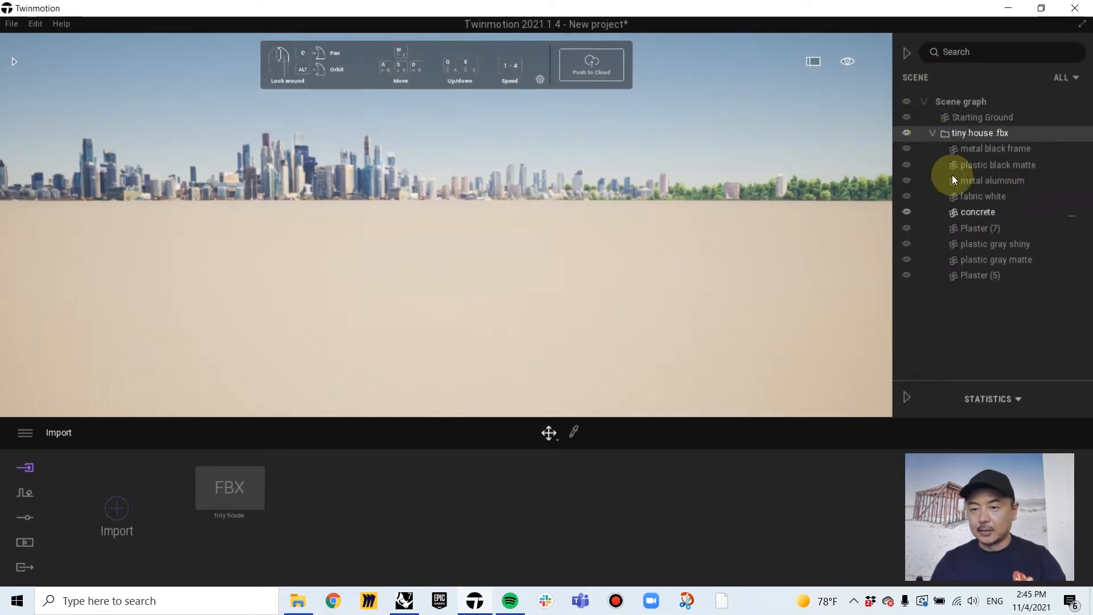
left_click(970, 166)
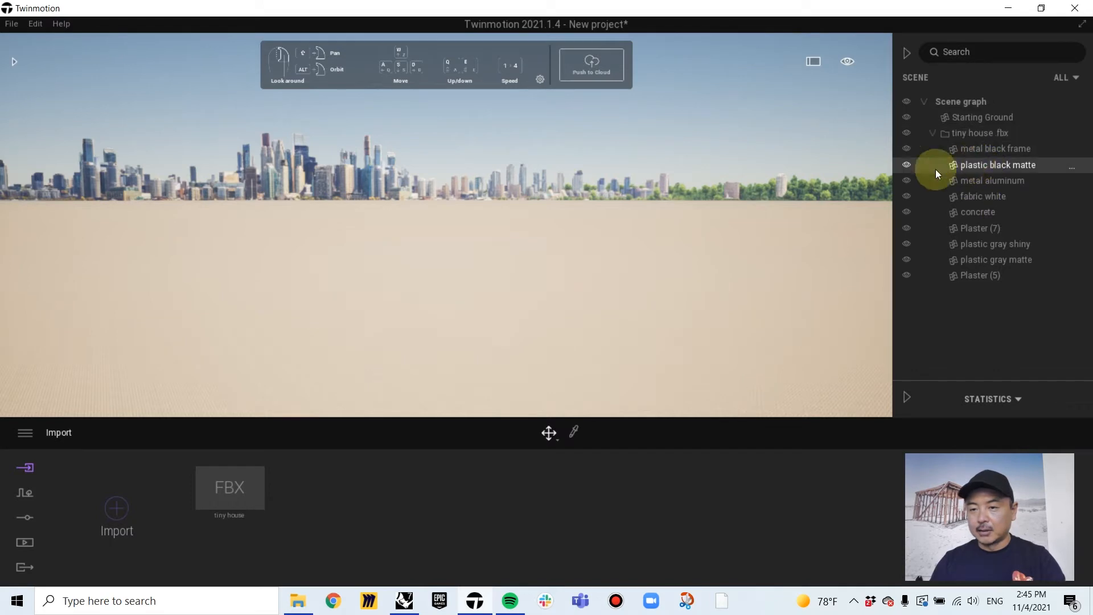
key("f")
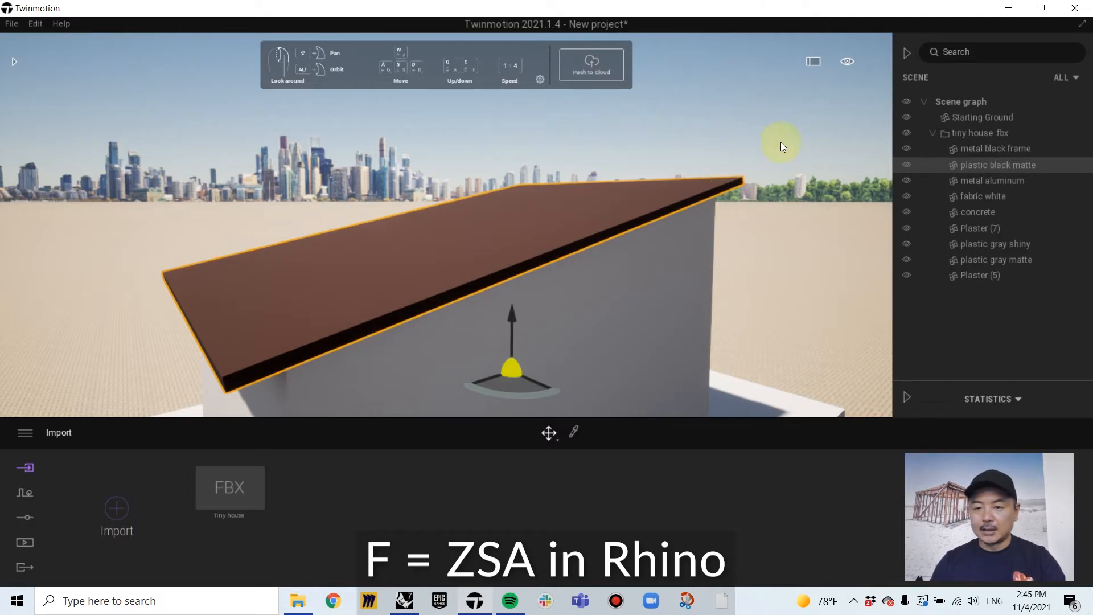
Clear the selection and examine the roof and windowless long wall from different distances, sides and heights
left_click(726, 131)
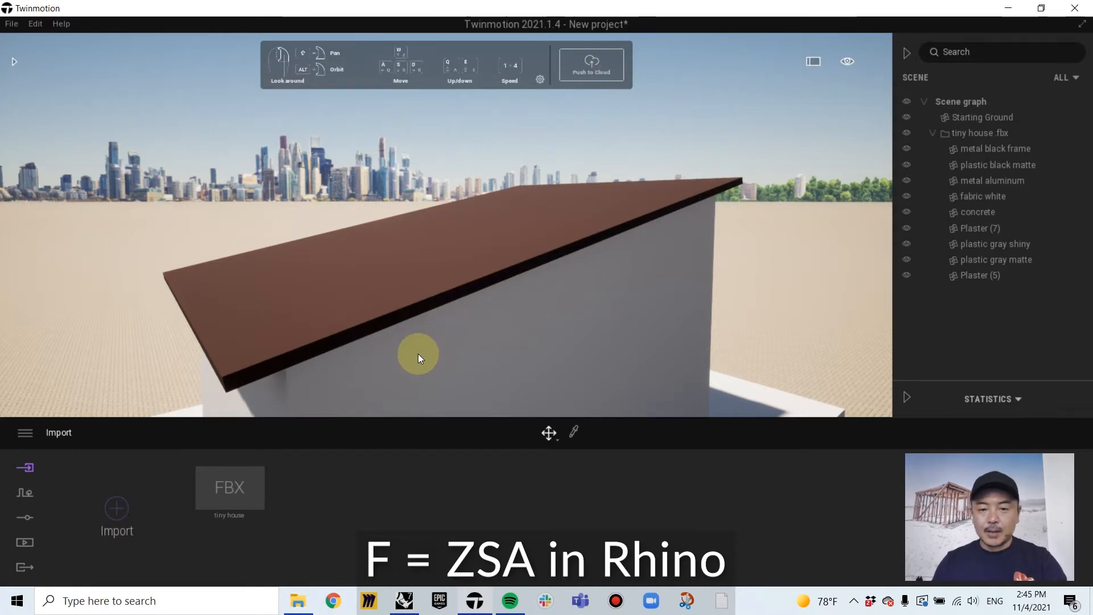
key("f")
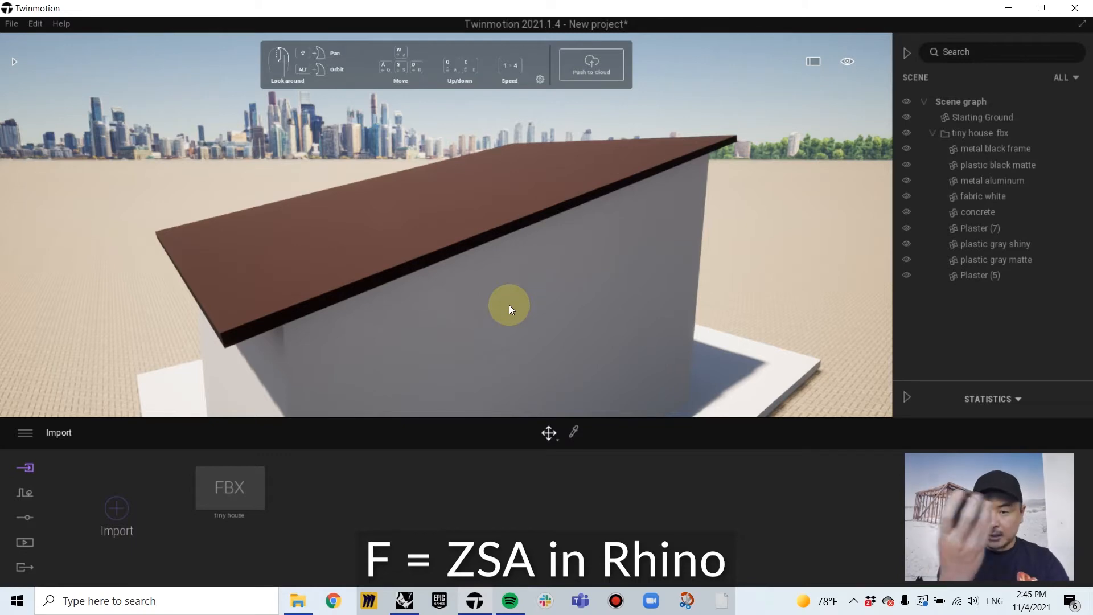
left_click_drag(509, 305, 521, 256)
key("f")
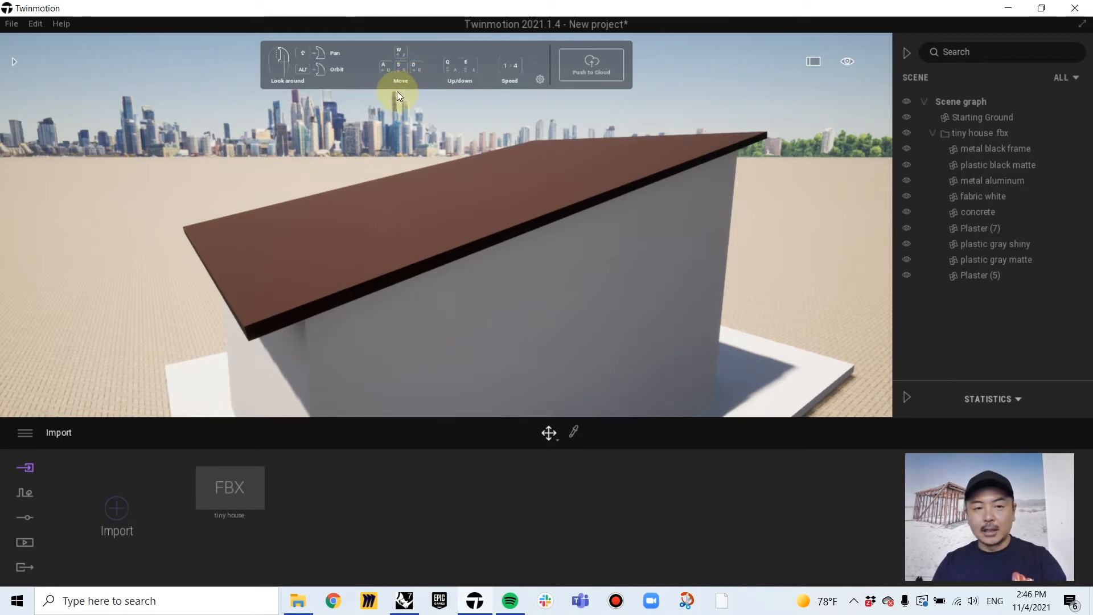
key("w")
key("s")
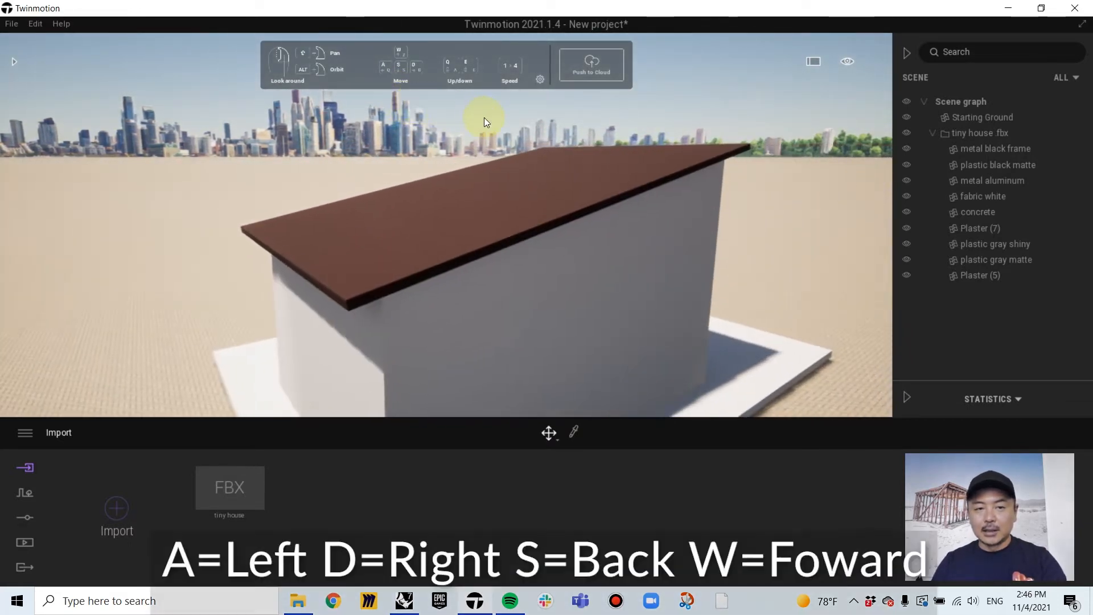
key("a")
key("d")
key("s")
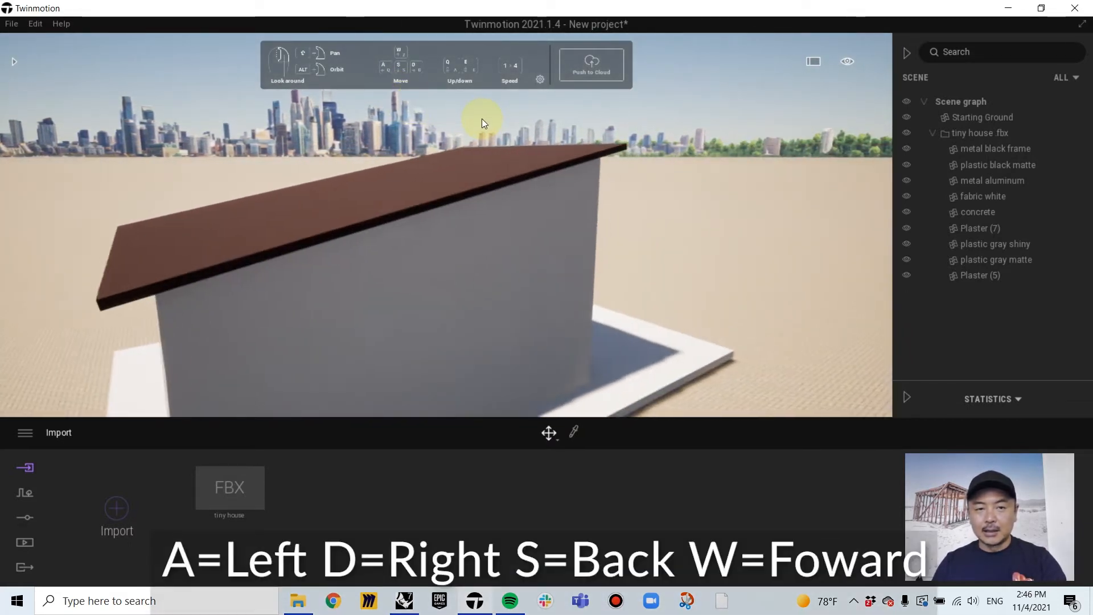
key("w")
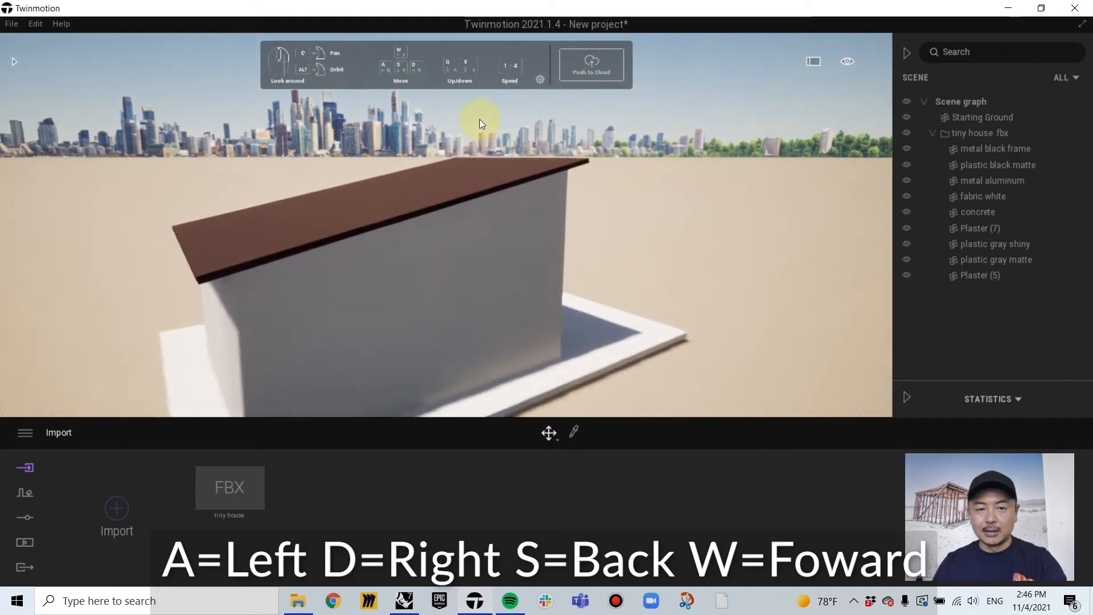
key("q")
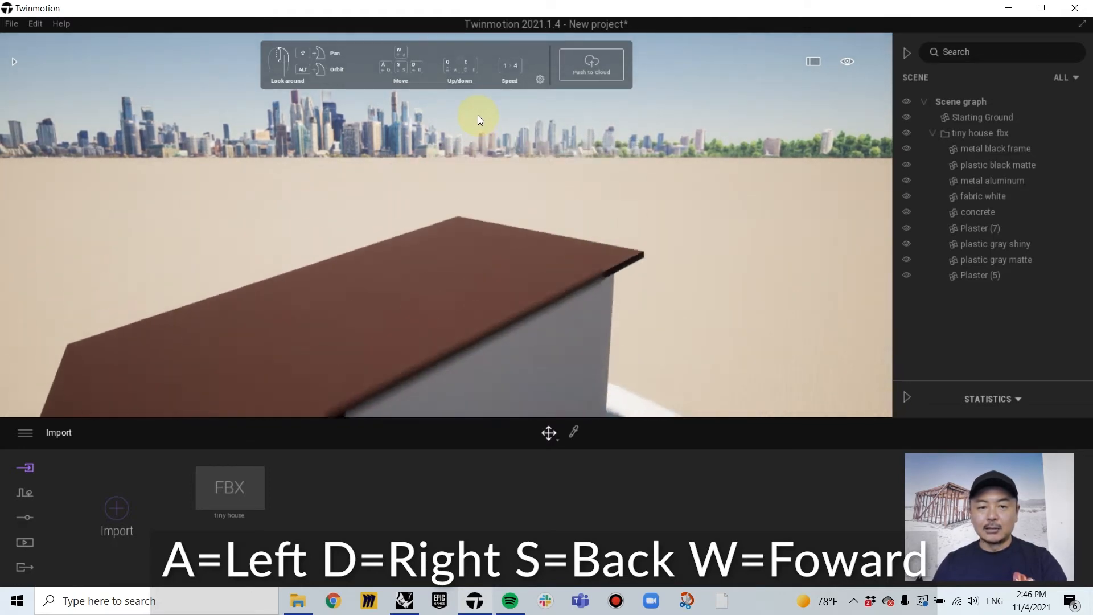
key("e")
key("s")
key("a")
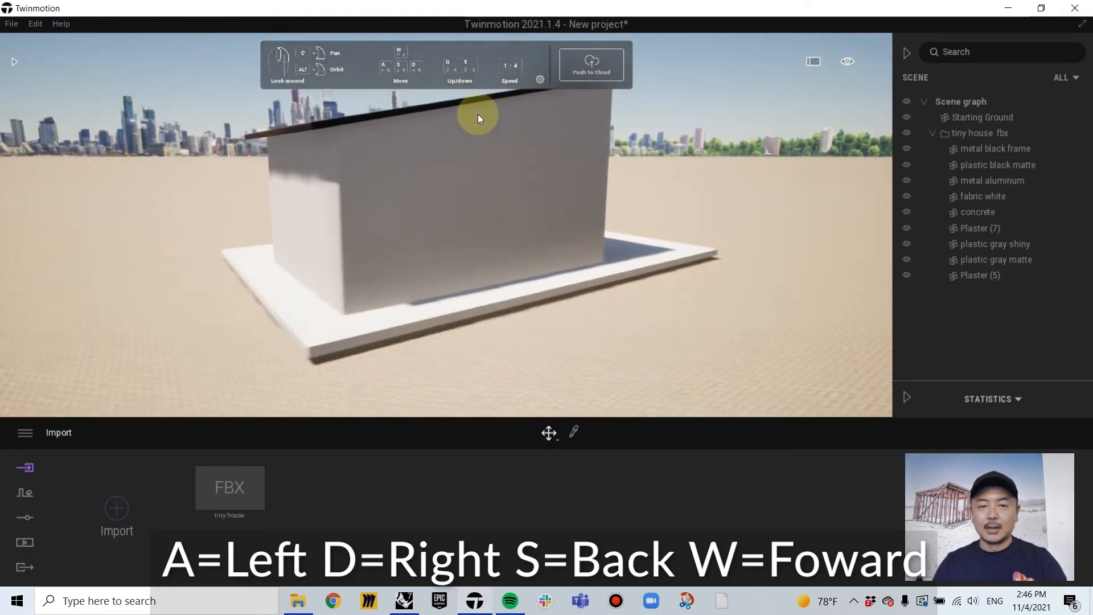
key("d")
key("w")
key("q")
key("d")
key("s")
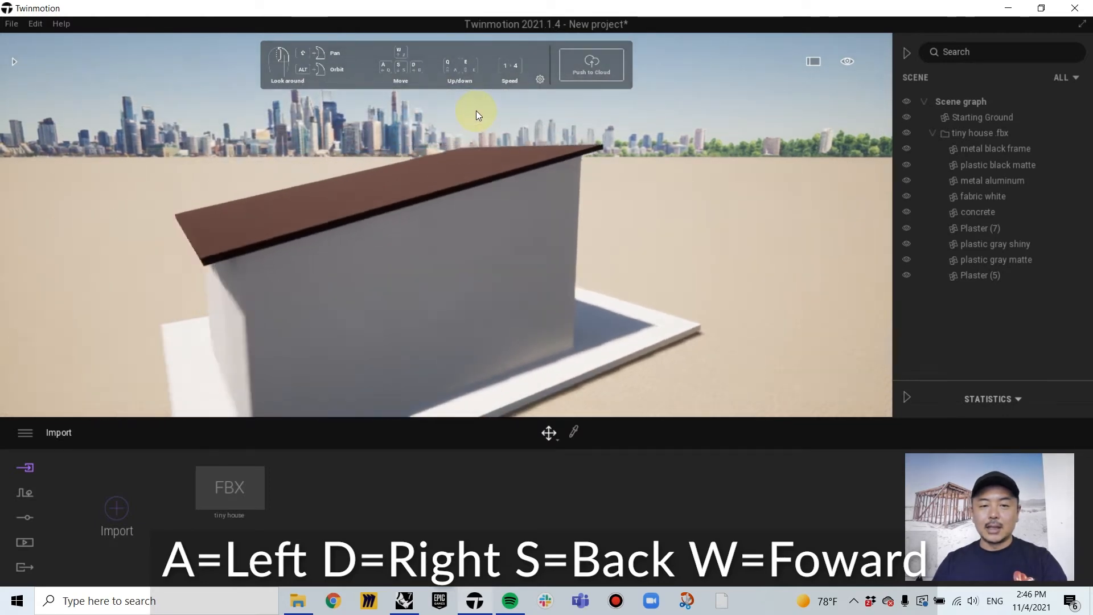
View the house from the opposite corner, facing the corner window and the glazed double door
key("d")
right_click_drag(429, 193, 513, 178)
key("a")
key("e")
key("s")
key("a")
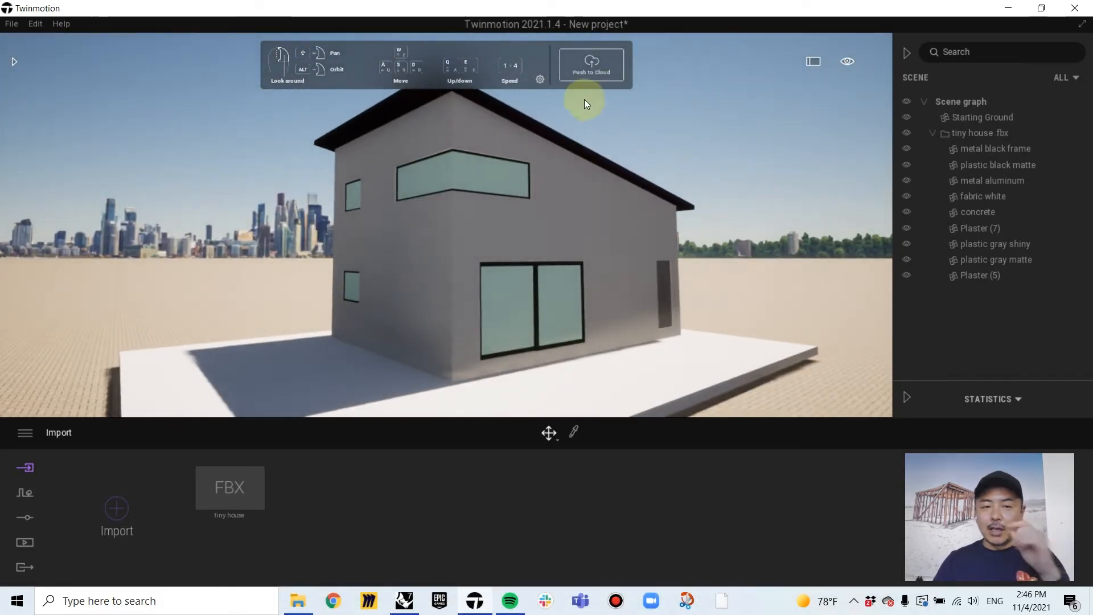
Choose Rhino as the keyboard/mouse navigation style and inspect the glazed corner of the house from several angles
left_click(539, 79)
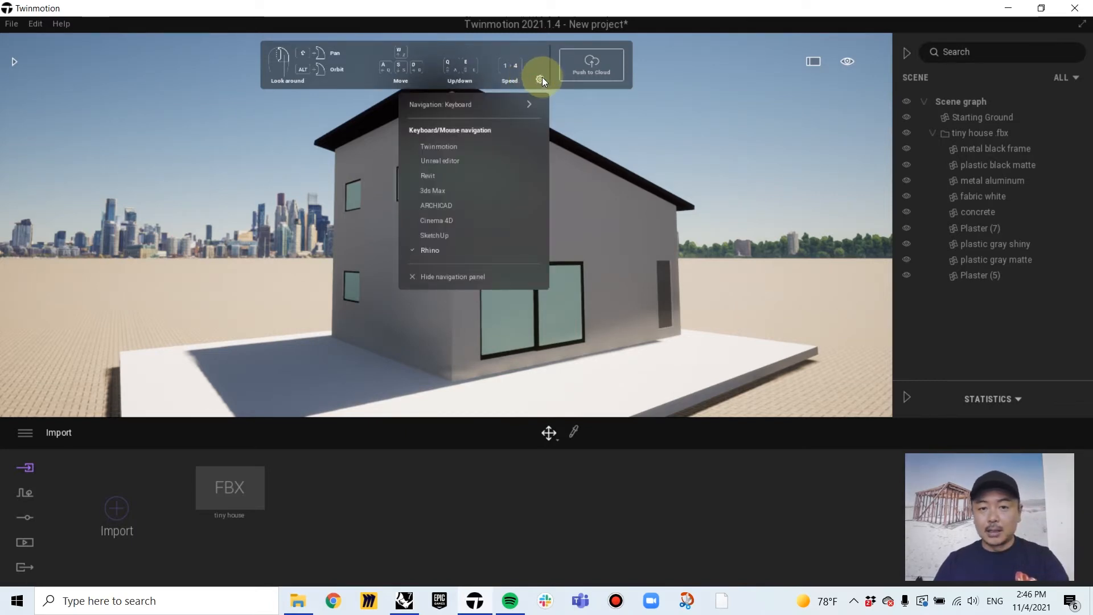
left_click(430, 251)
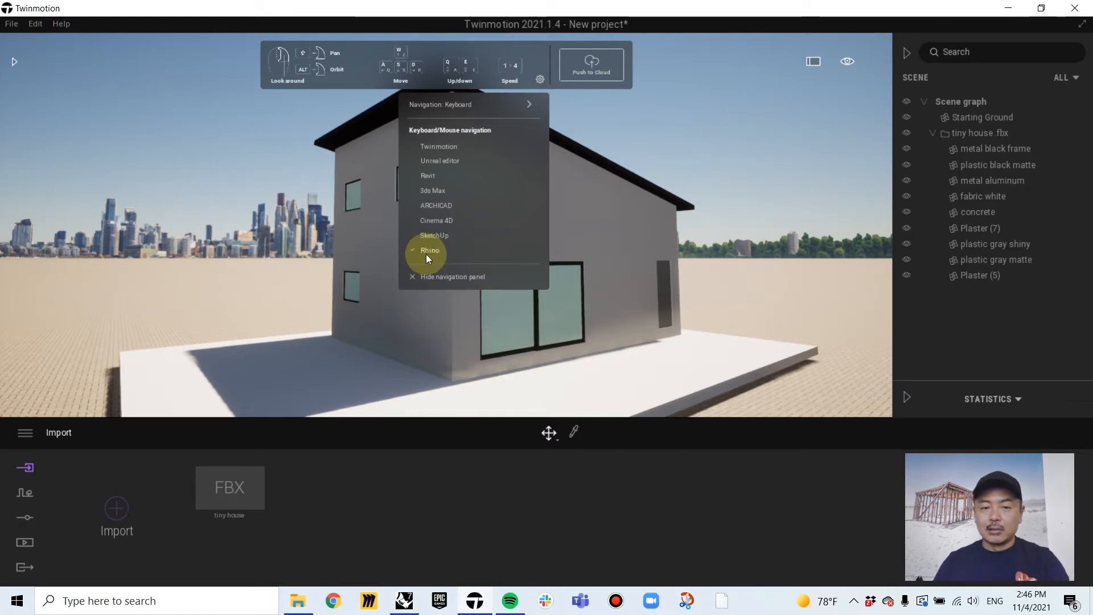
right_click_drag(729, 108, 632, 131)
middle_click_drag(455, 210, 651, 210)
scroll(651, 212, "down", 4)
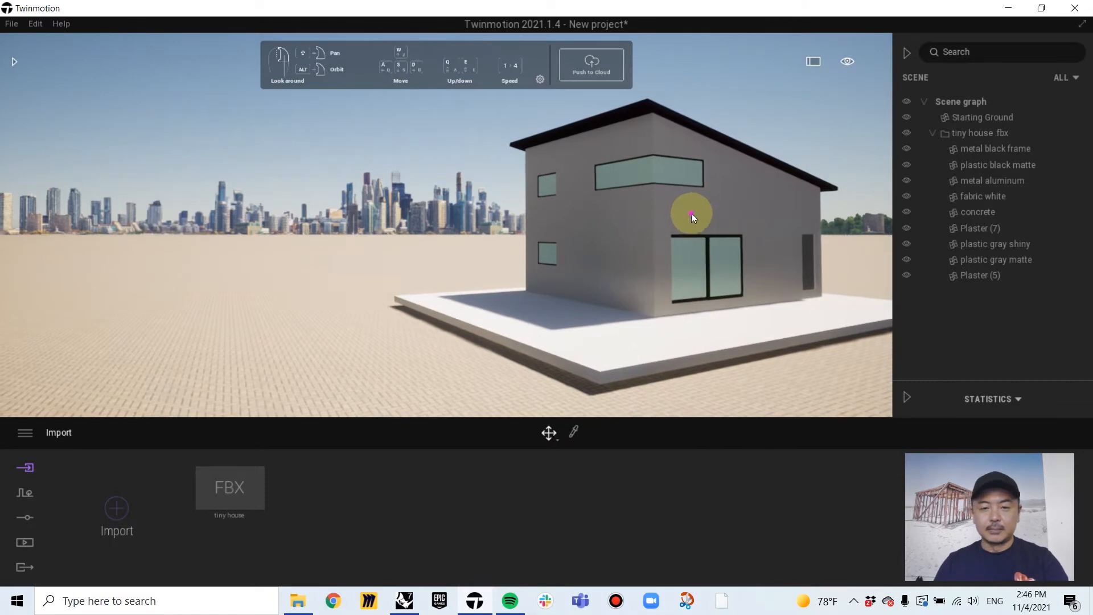
mouse_move(691, 214)
right_mouse_down("alt")
mouse_move(615, 216)
mouse_move(683, 218)
mouse_move(671, 218)
right_mouse_up("alt")
scroll(634, 237, "up", 5)
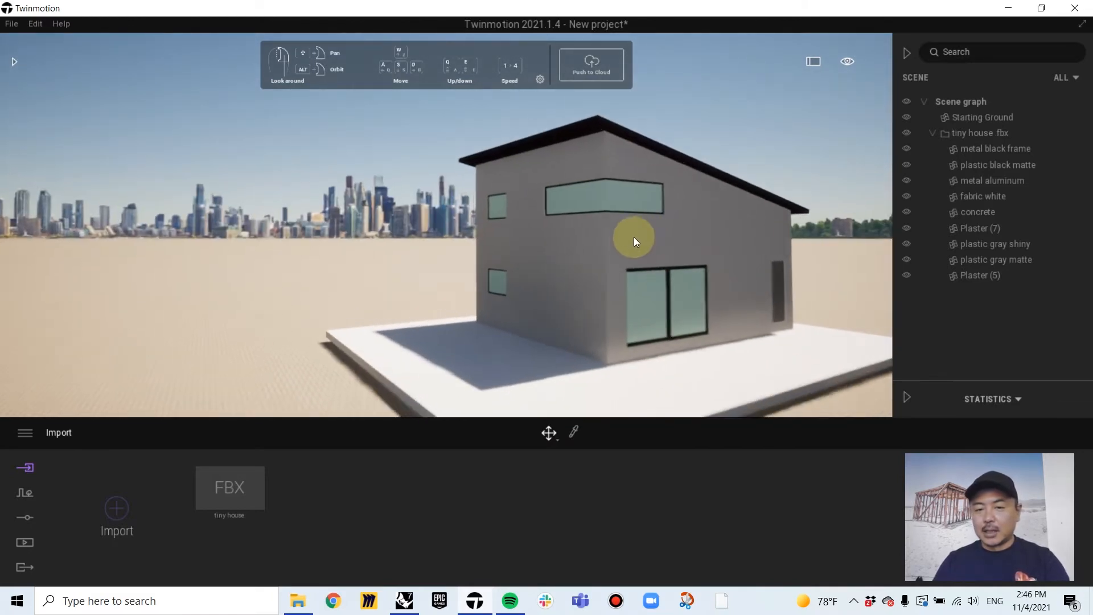
right_click_drag(644, 276, 596, 251)
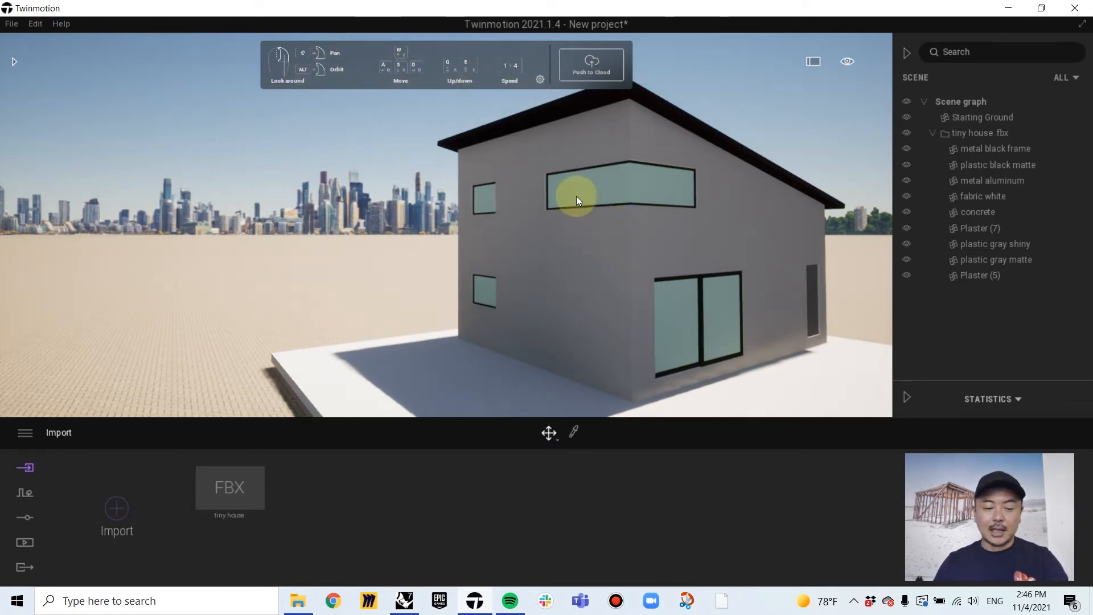
right_click_drag(576, 196, 544, 223, "alt")
scroll(546, 231, "up", 3)
scroll(574, 262, "down", 4)
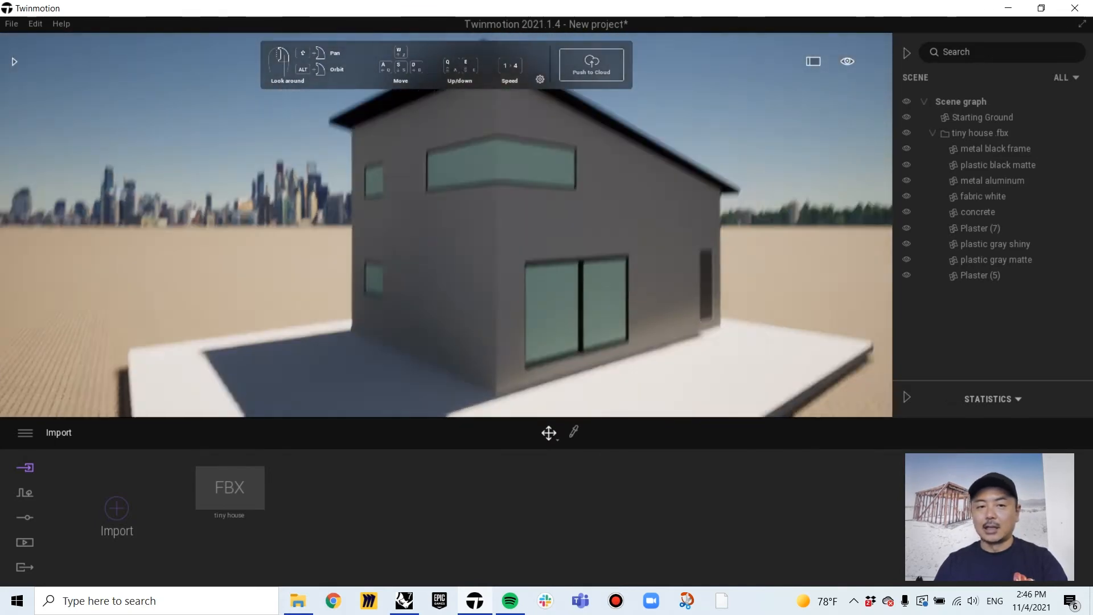
mouse_move(592, 256)
right_mouse_down()
mouse_move(608, 254)
mouse_move(605, 244)
right_mouse_up()
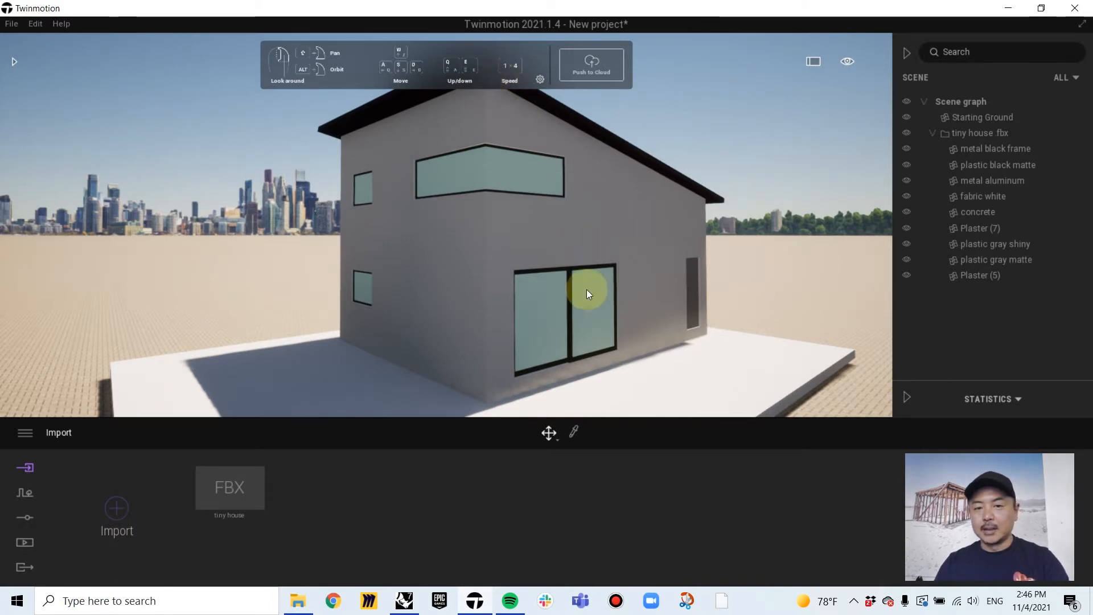
Examine the windows, glazed door and concrete base of the house from both sides and at close range
right_click_drag(586, 289, 600, 292)
key("w")
key("s")
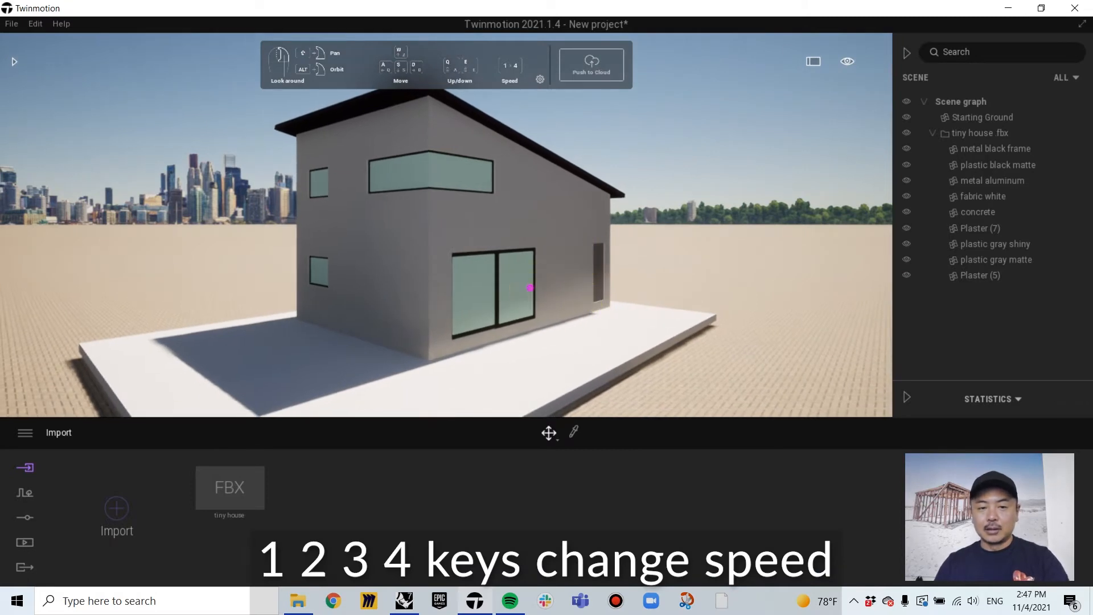
mouse_move(530, 288)
right_mouse_down()
mouse_move(540, 294)
mouse_move(540, 284)
right_mouse_up()
key("d")
key("a")
key("w")
key("s")
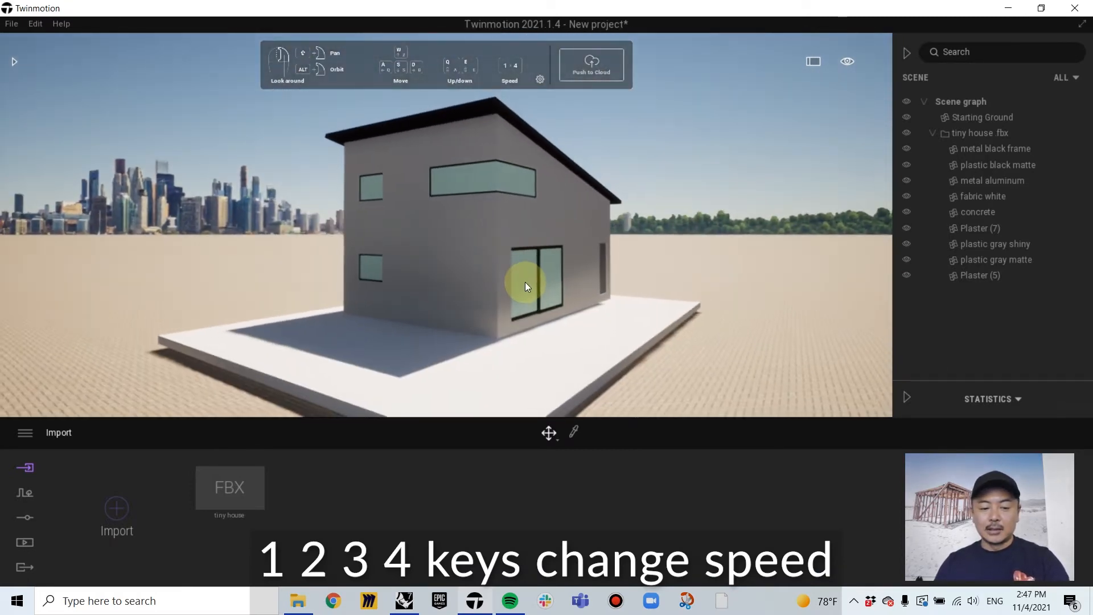
key("d")
key("a")
right_click_drag(558, 320, 579, 318)
key("d")
key("w")
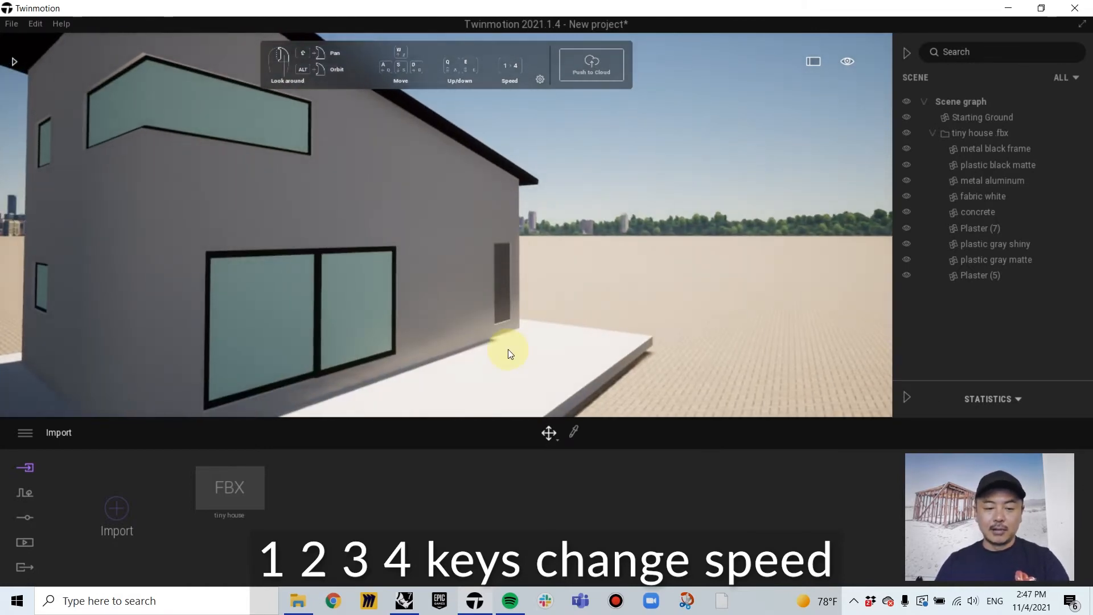
Set the navigation speed to 4, travel away from the house, then frame the plastic gray matte walls and deselect them
key("4")
key("w")
key("s")
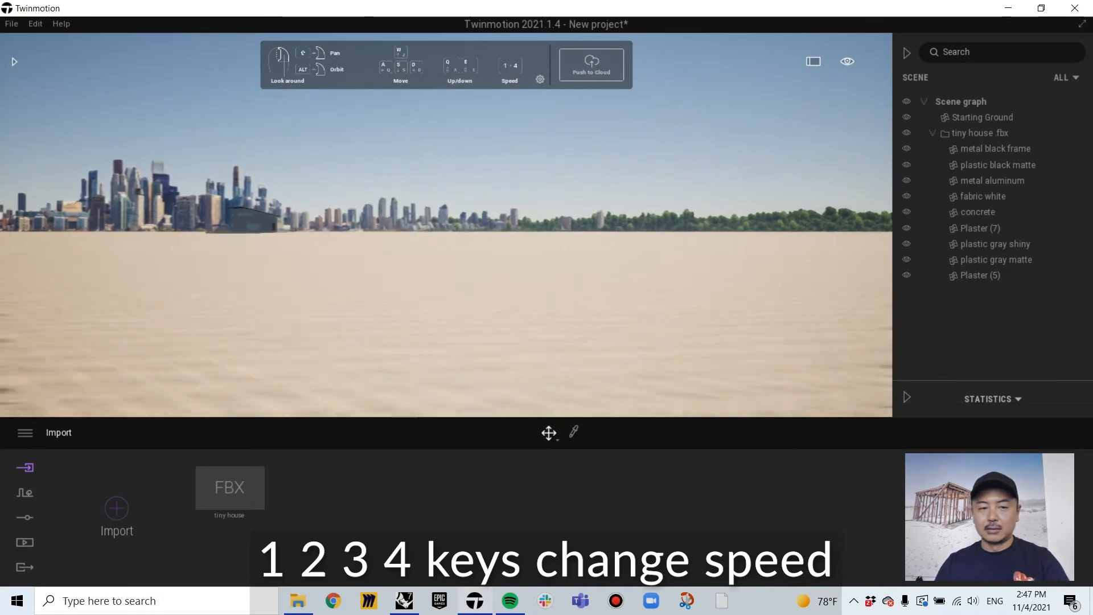
right_click_drag(508, 350, 369, 240)
left_click(369, 240)
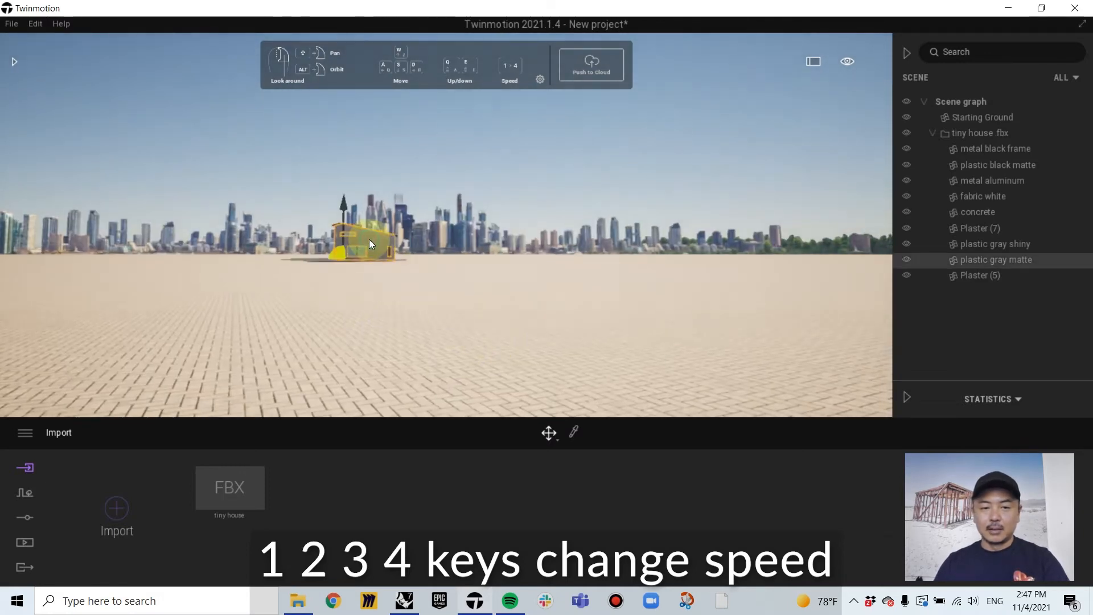
key("f")
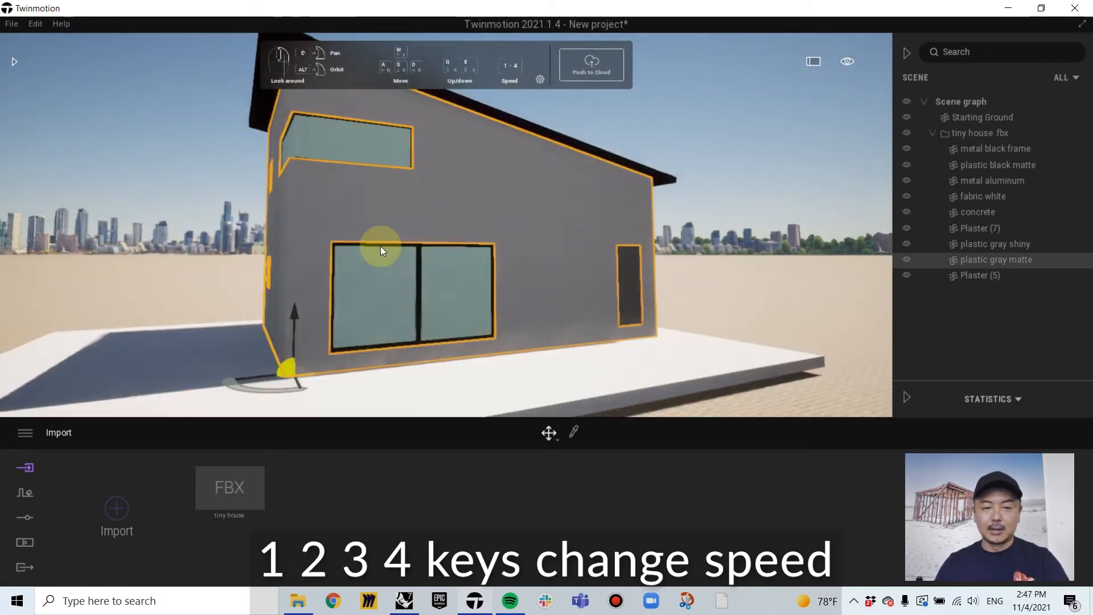
right_click_drag(432, 284, 396, 277, "alt")
left_click(835, 165)
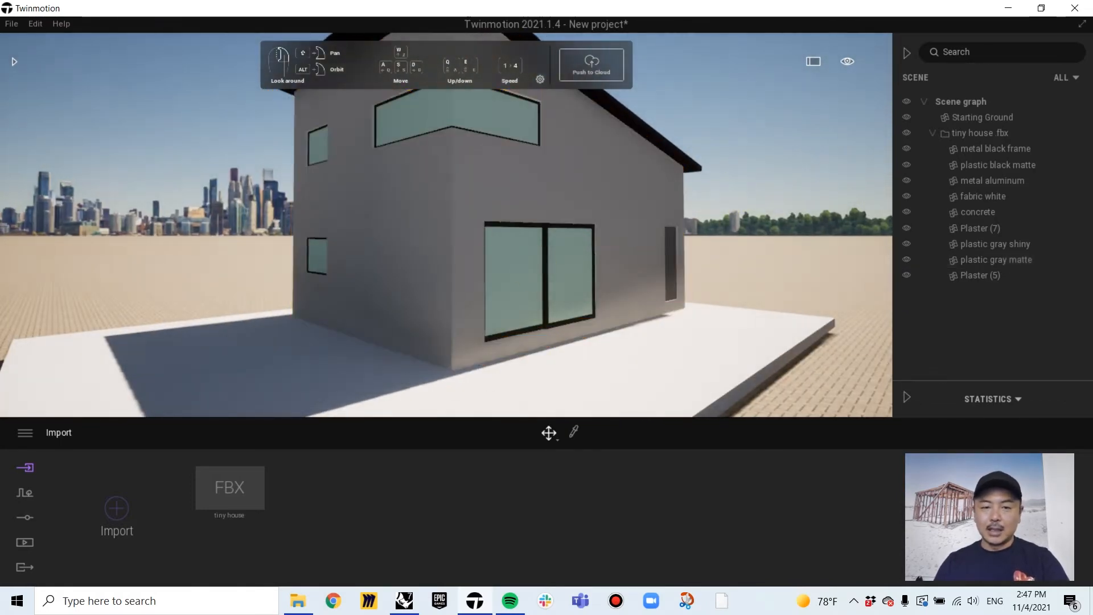
Frame the whole house from its glazed long side and open the asset library
right_click_drag(541, 265, 520, 257)
key("d")
key("a")
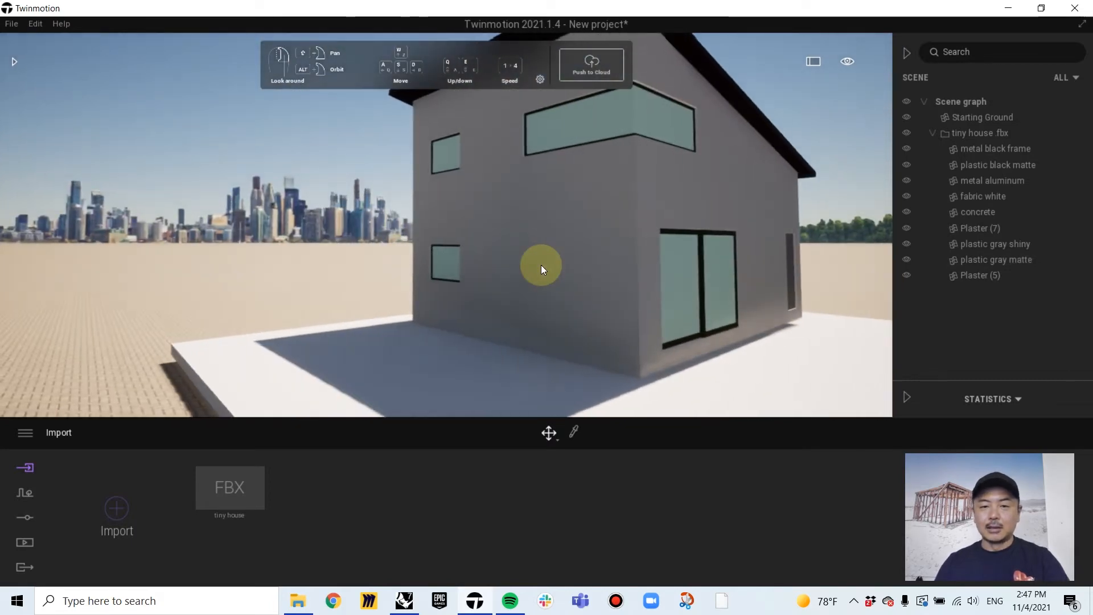
key("d")
key("w")
key("s")
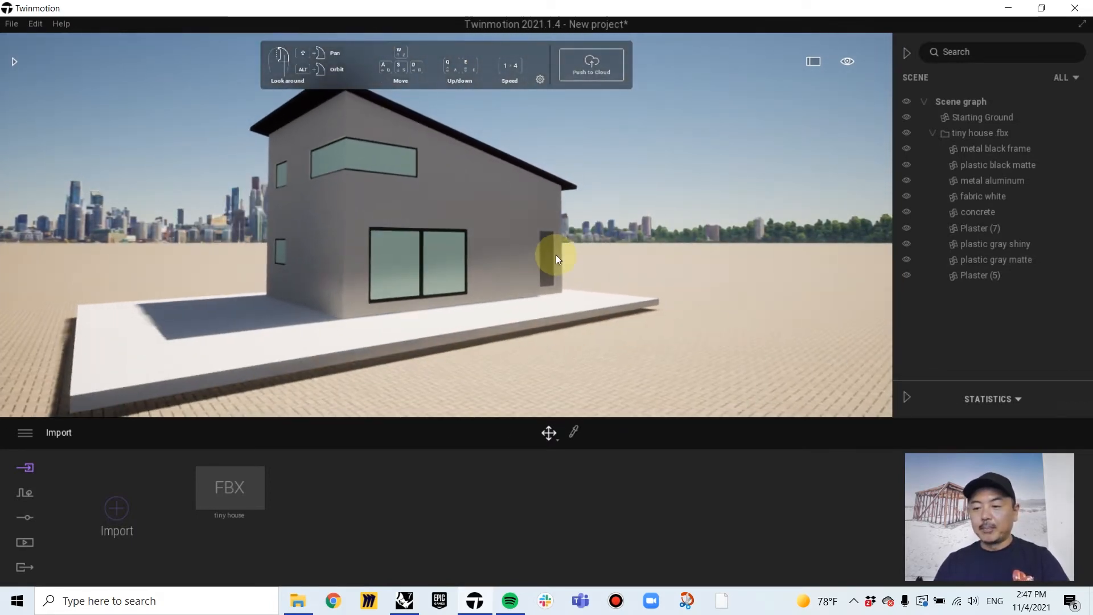
right_click_drag(555, 254, 542, 248)
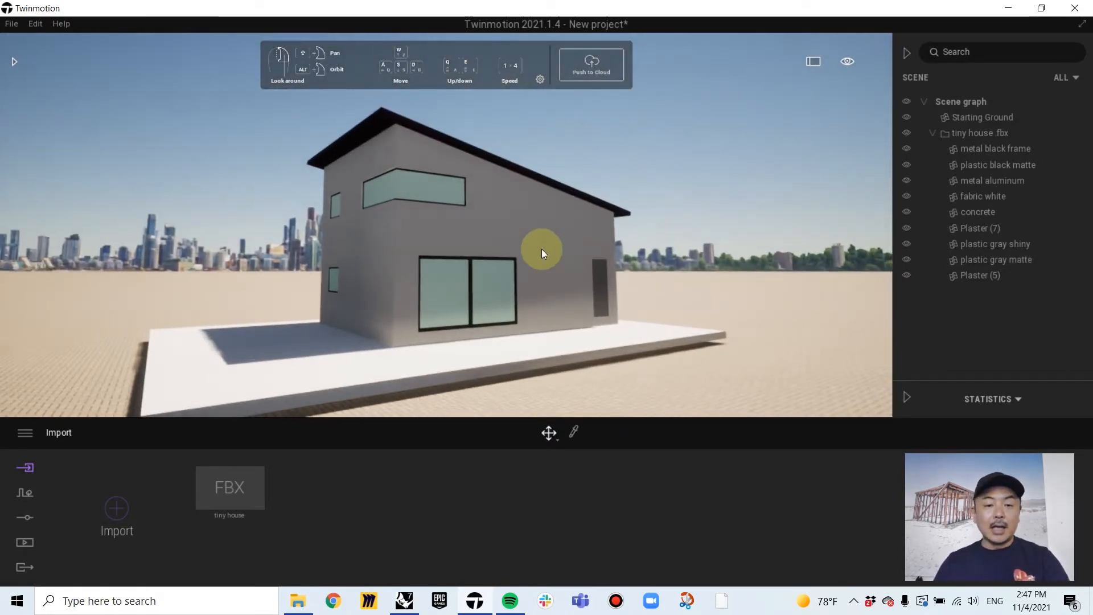
left_click(14, 62)
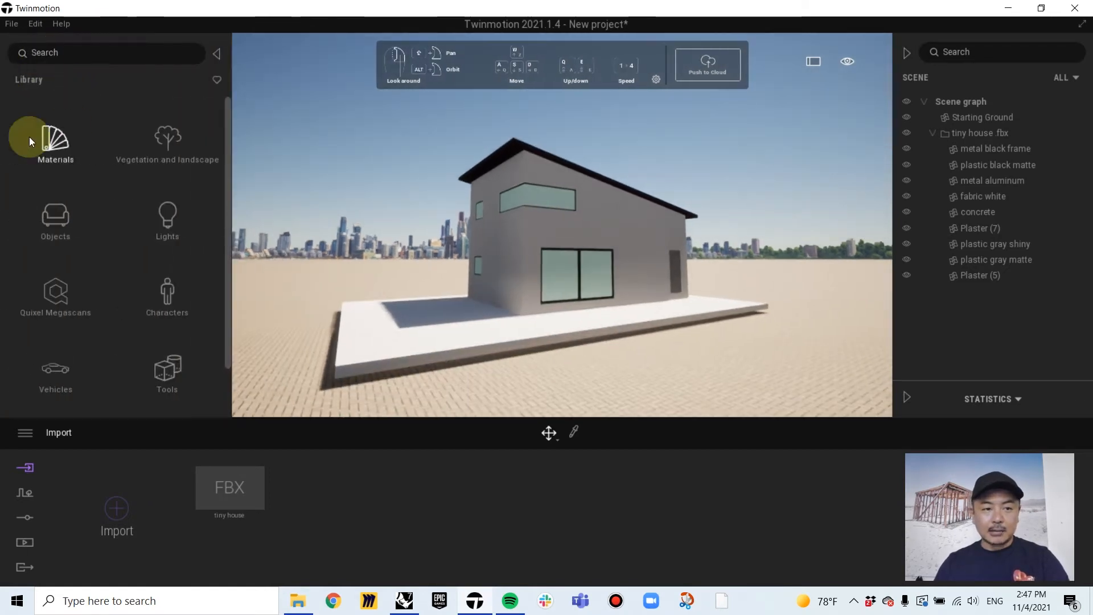
Hide the scene graph and apply the Clear glass material to the house's windows and glazed door
left_click(905, 54)
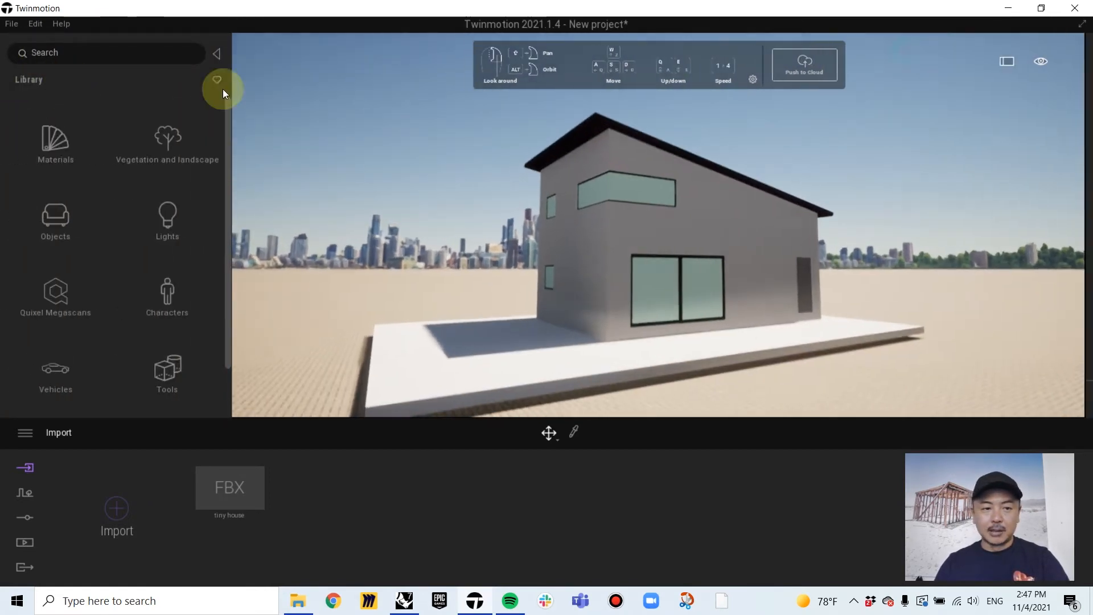
left_click(57, 143)
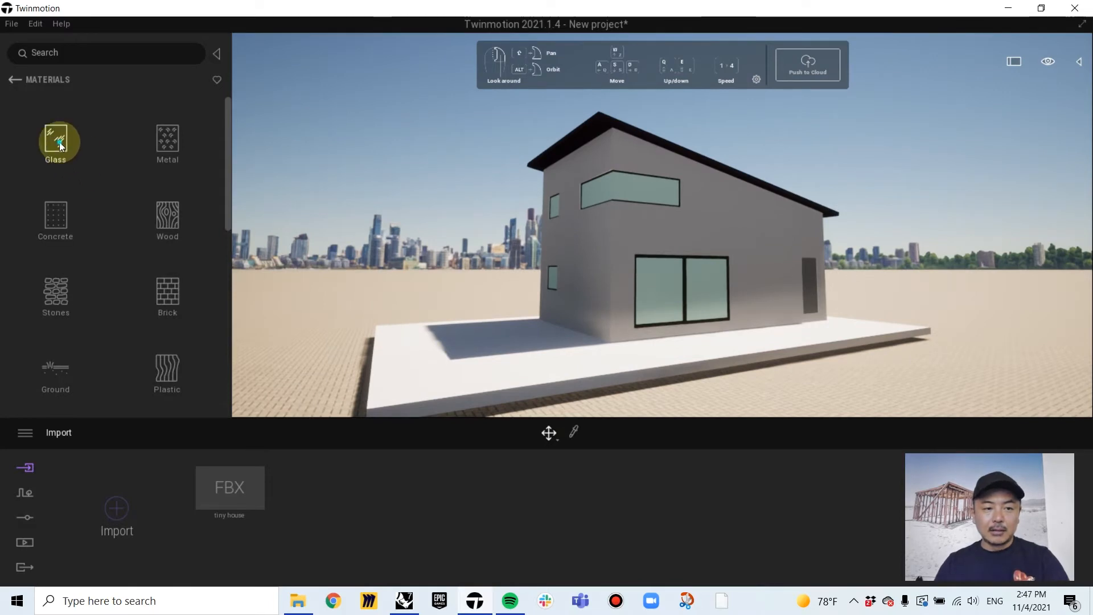
left_click(59, 142)
left_click_drag(52, 125, 687, 197)
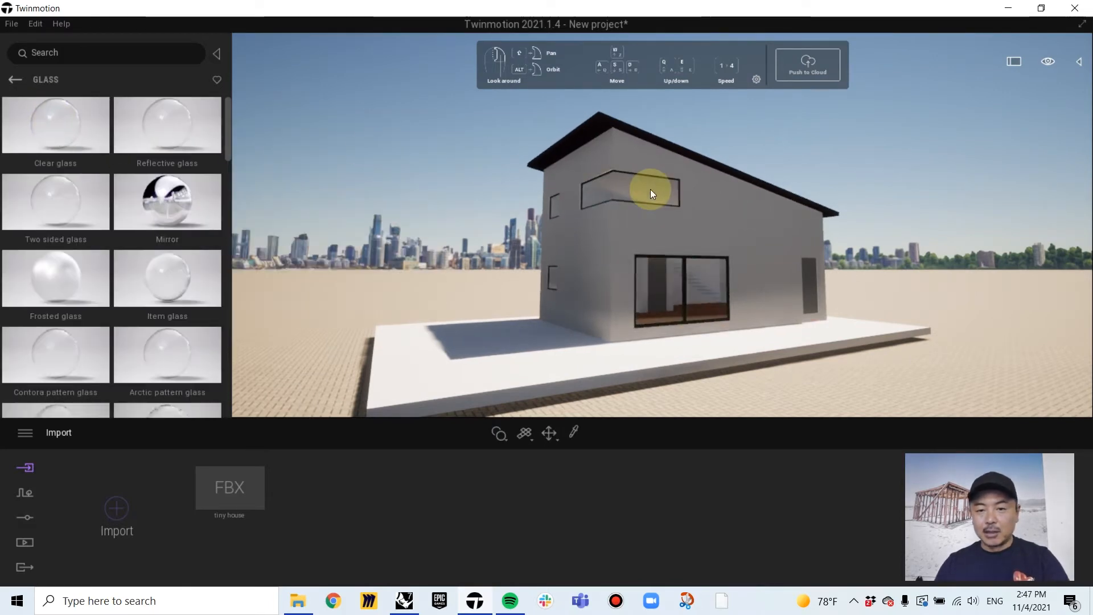
key("w")
right_click_drag(557, 337, 537, 373)
key("a")
key("s")
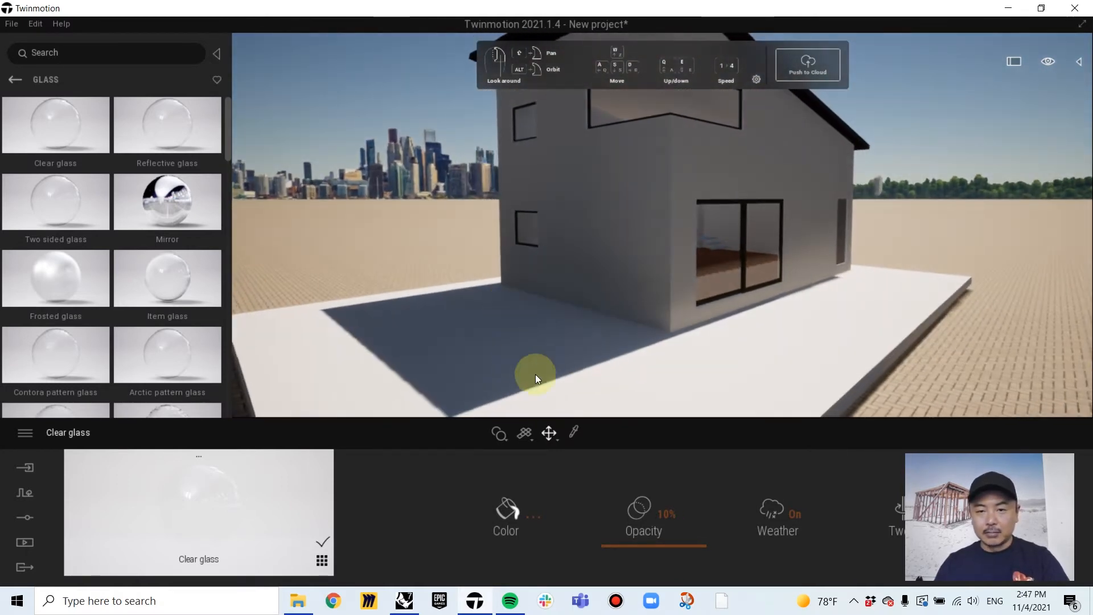
Try the Base context concrete on the slab around the house, replacing it with Exposed aggregate concrete 01
left_click(15, 81)
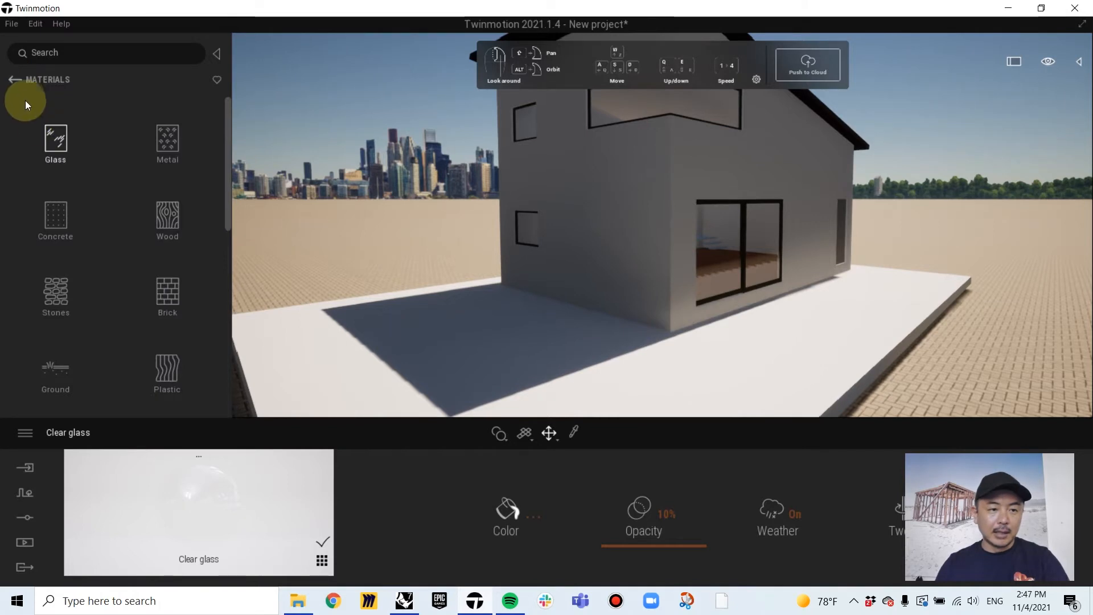
left_click(56, 216)
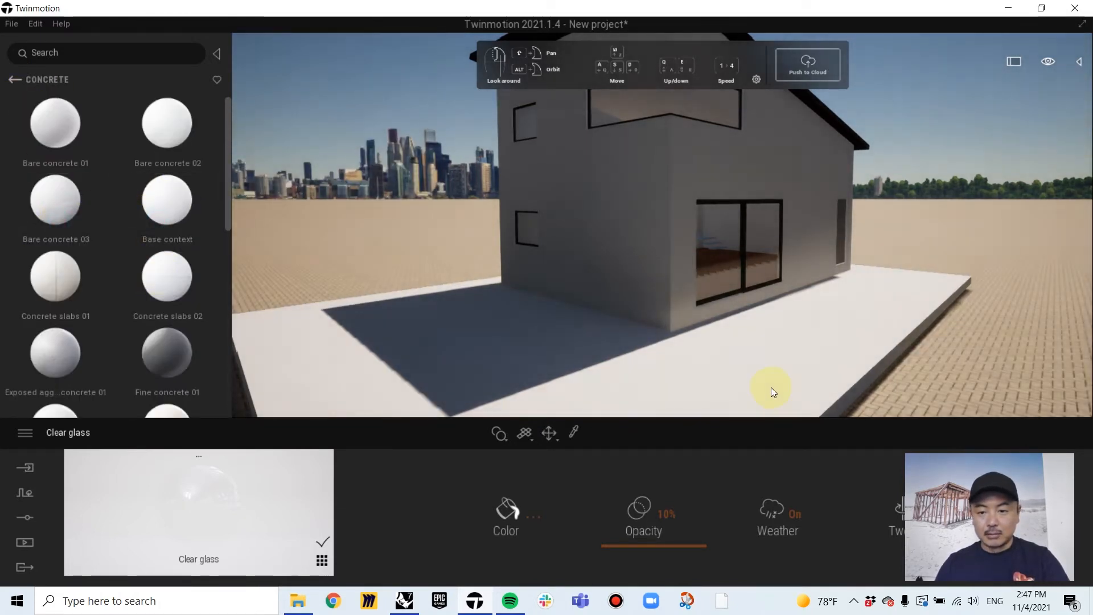
left_click(771, 387)
right_click_drag(334, 256, 334, 281)
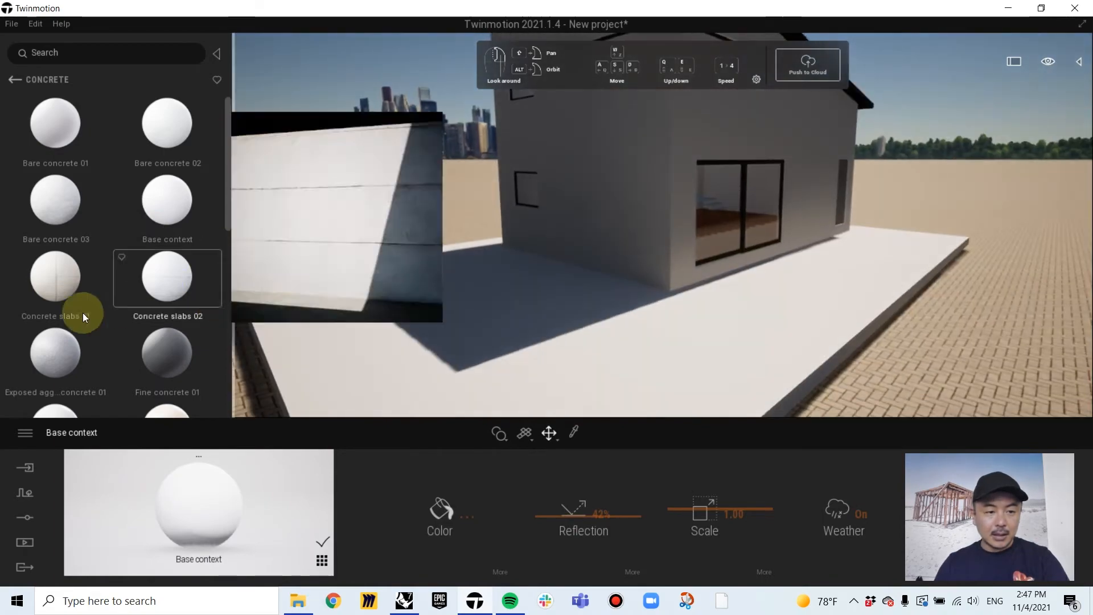
left_click_drag(47, 349, 582, 401)
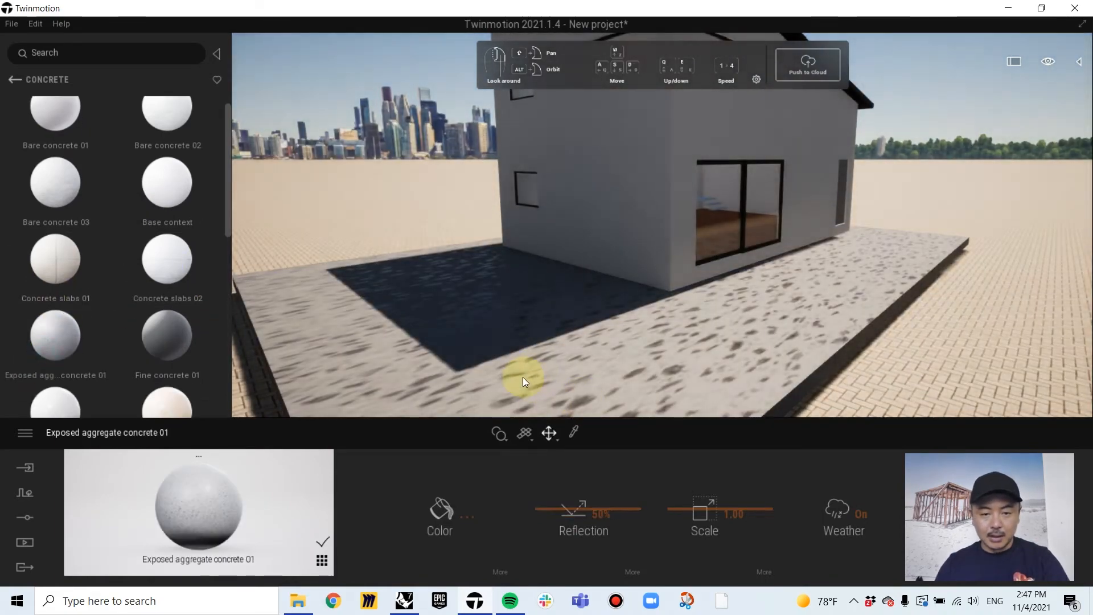
scroll(638, 377, "down", 4)
right_click_drag(646, 378, 580, 394, "alt")
scroll(647, 378, "up", 3)
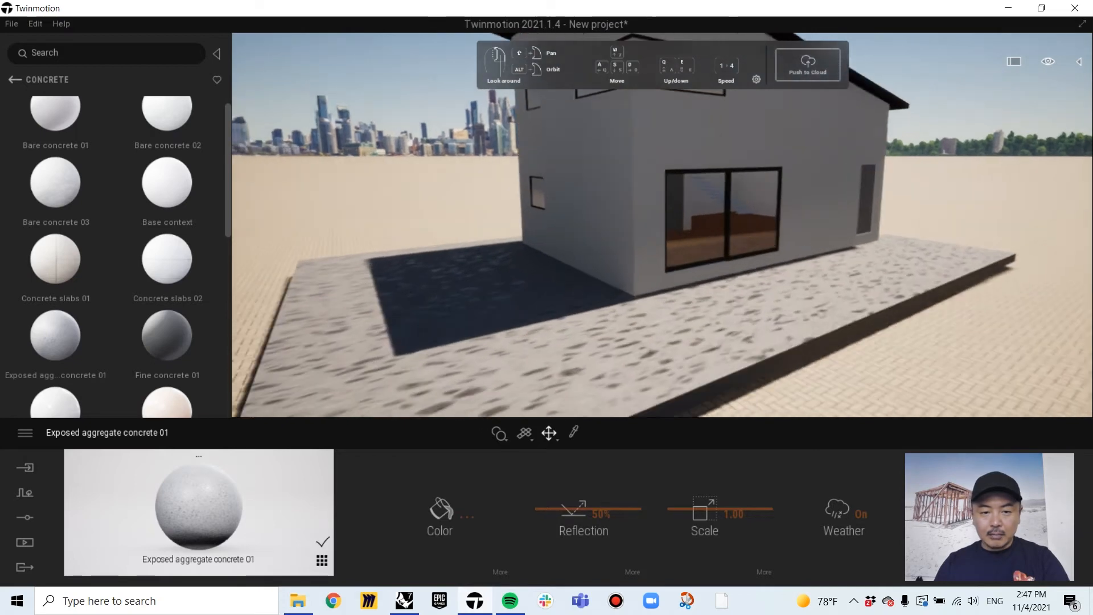
scroll(605, 380, "down", 3)
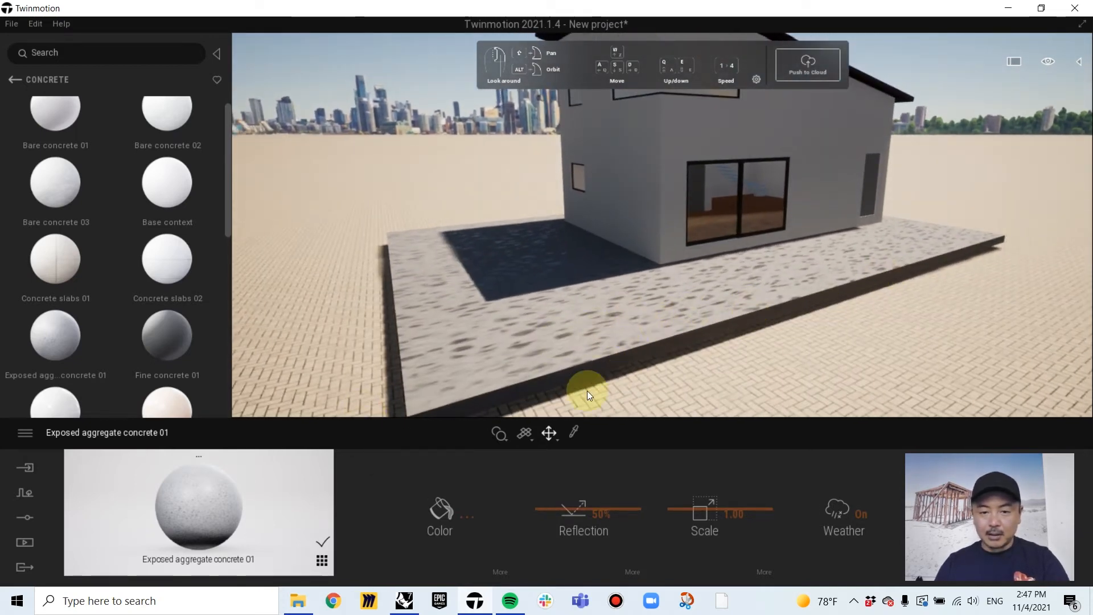
Set the texture mapping to Cubic UVs and reapply Exposed aggregate concrete 01 to the slab
left_click(530, 438)
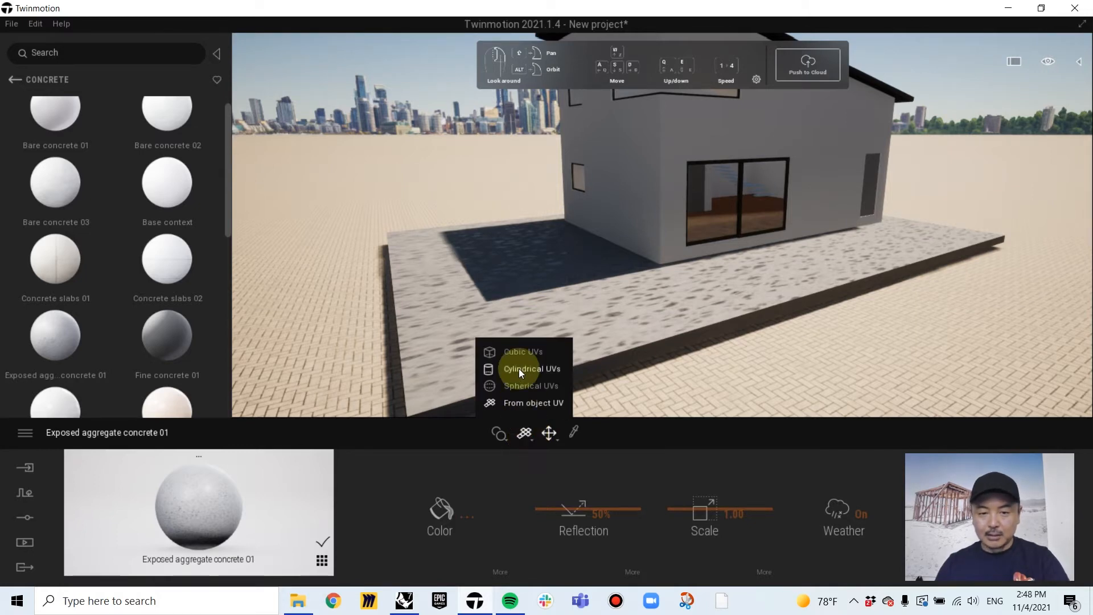
left_click(522, 353)
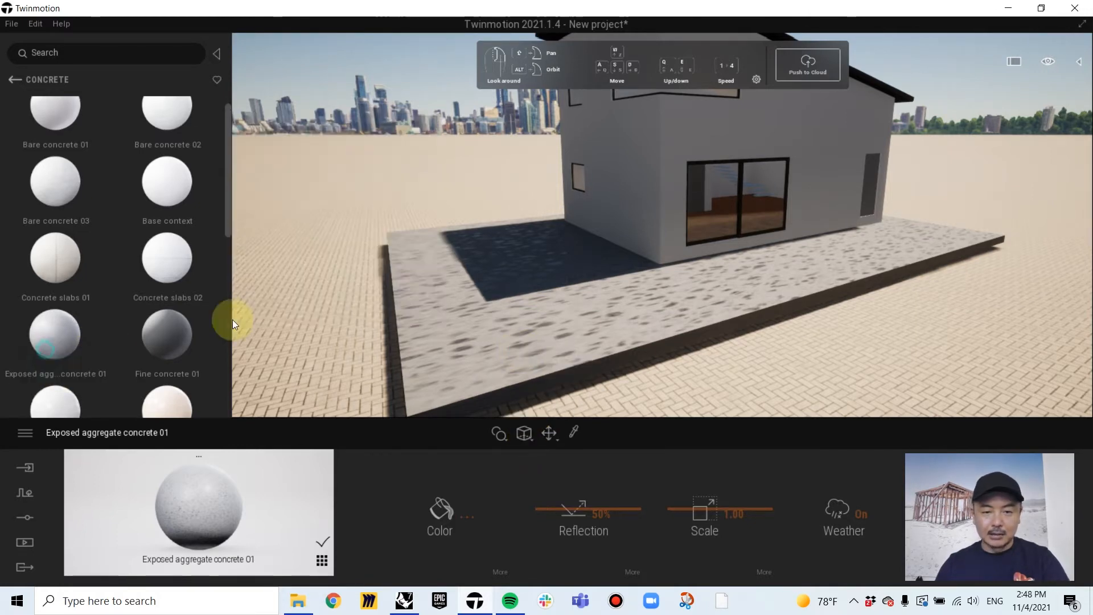
scroll(231, 319, "down", 1)
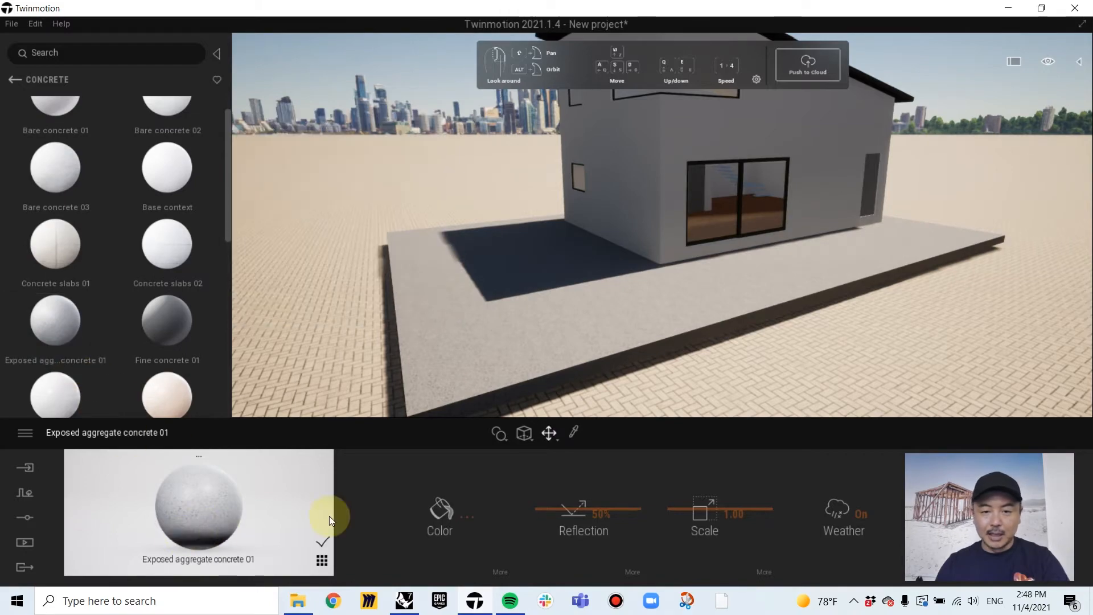
Set the slab's concrete material to a scale of 1.27 and a reflection of 65%
key("w")
right_click_drag(499, 366, 544, 378)
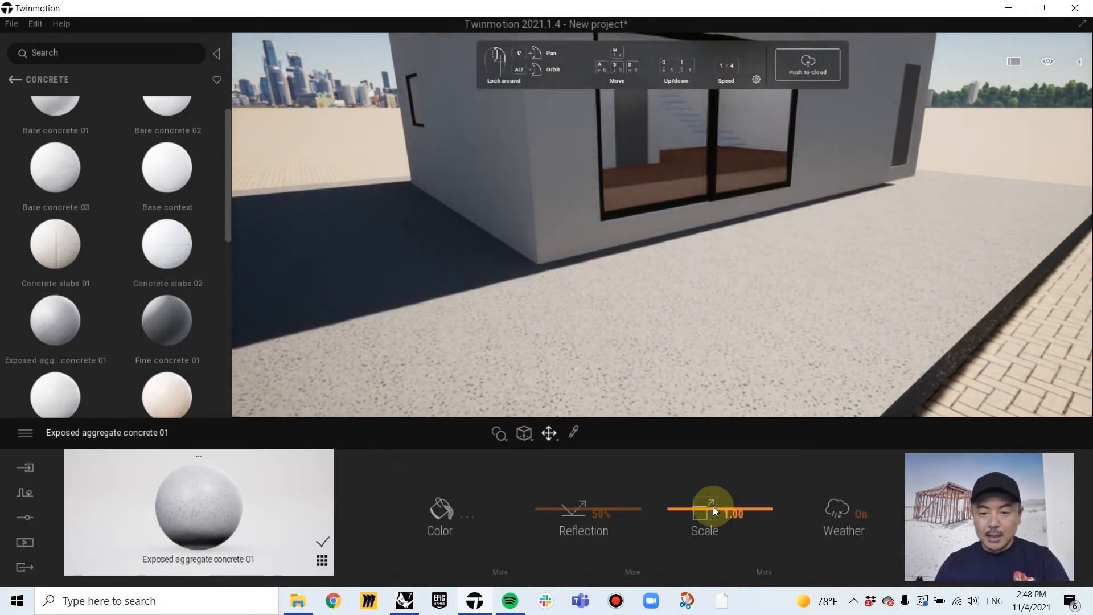
mouse_move(712, 506)
left_mouse_down()
mouse_move(703, 509)
mouse_move(700, 481)
mouse_move(701, 508)
left_mouse_up()
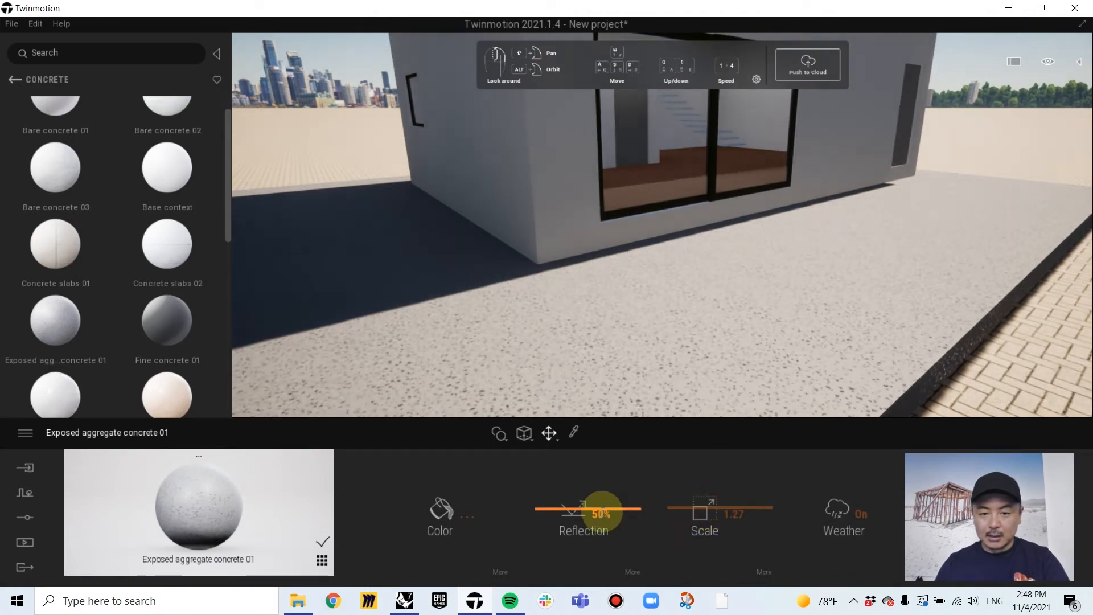
left_click_drag(603, 507, 578, 504)
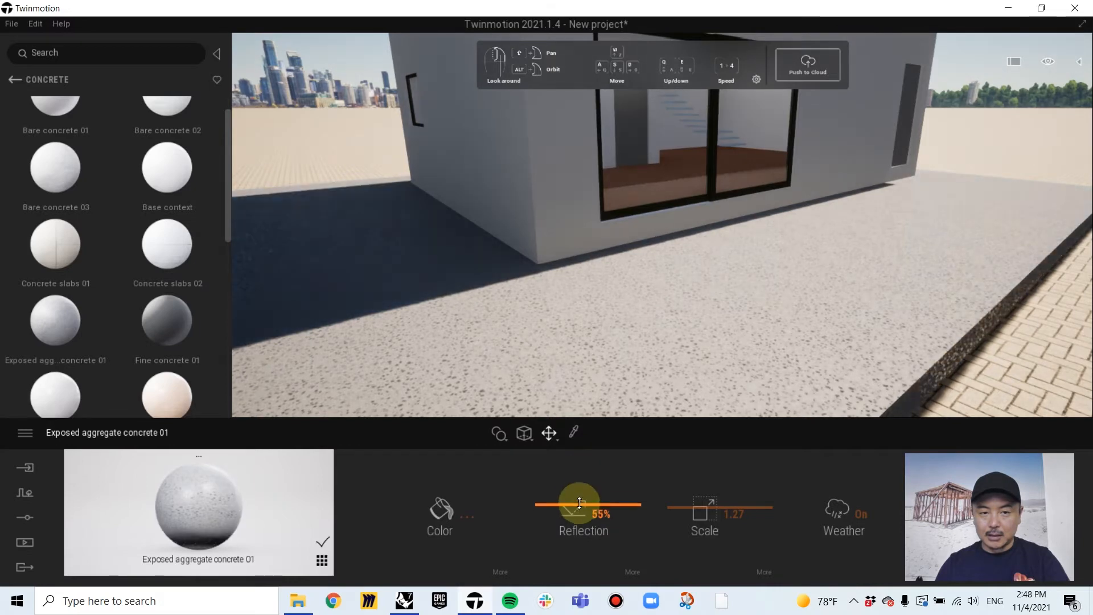
Apply the Brushed aluminium 01 metal material to the frame of the large glazed door
right_click_drag(669, 297, 669, 212)
key("w")
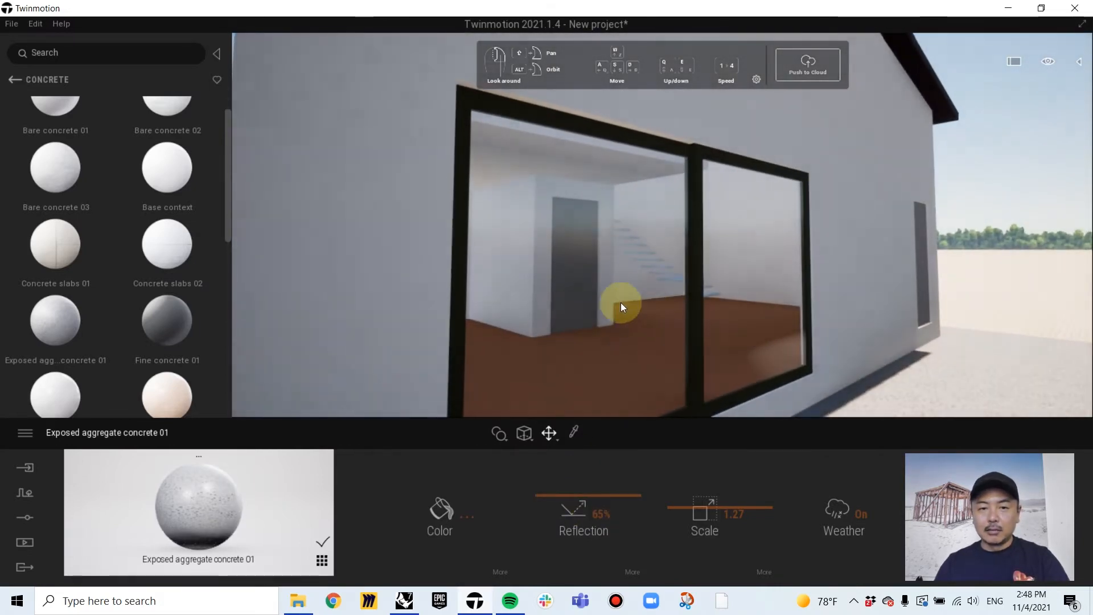
left_click(10, 81)
left_click(15, 81)
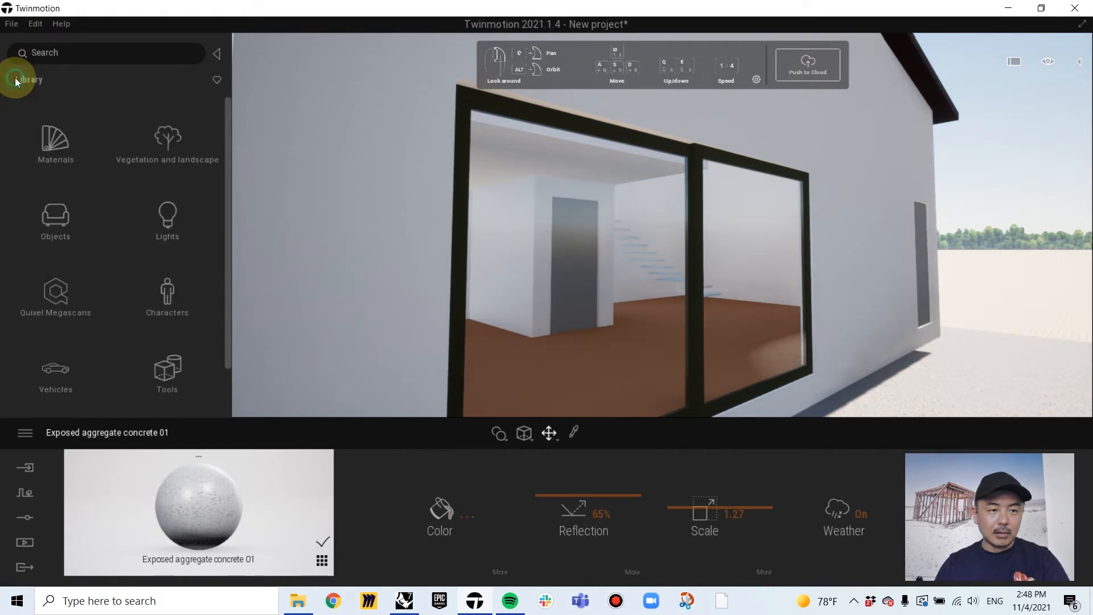
left_click(47, 140)
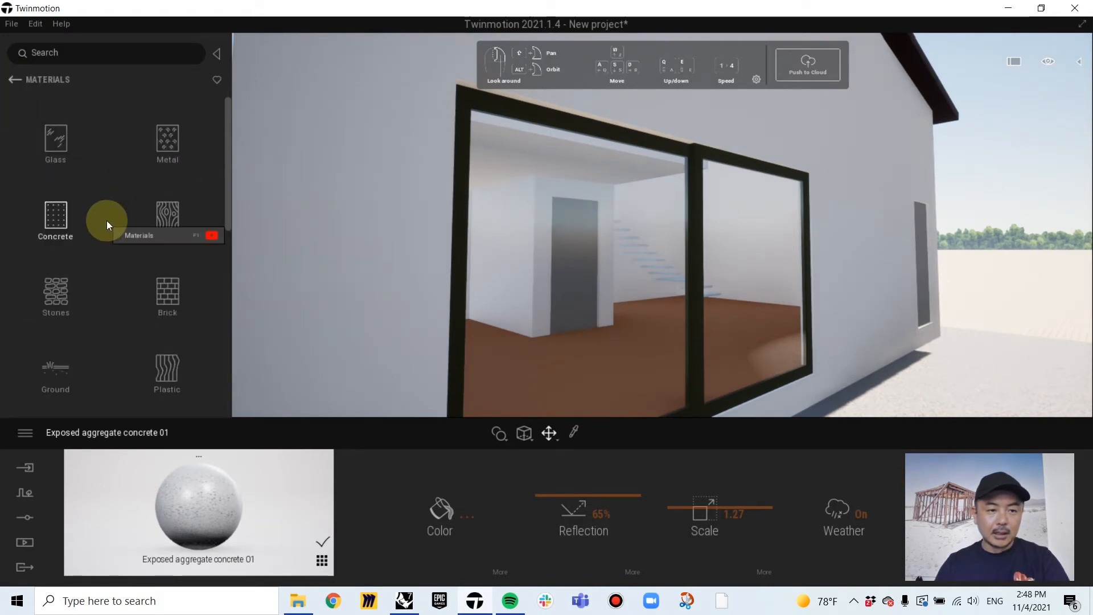
left_click(169, 121)
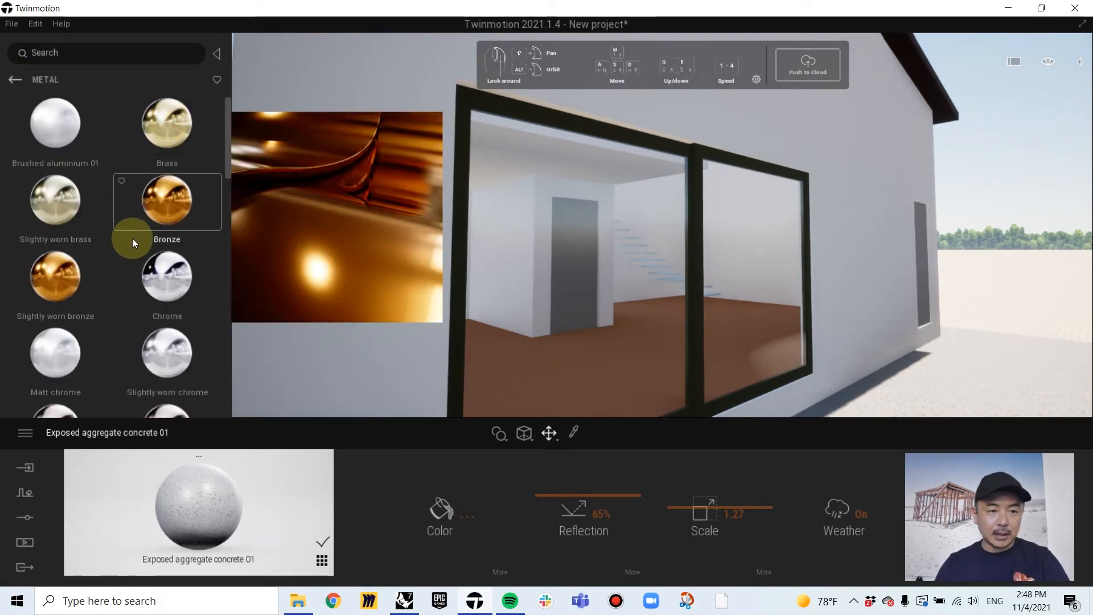
scroll(131, 240, "down", 2)
scroll(132, 240, "up", 2)
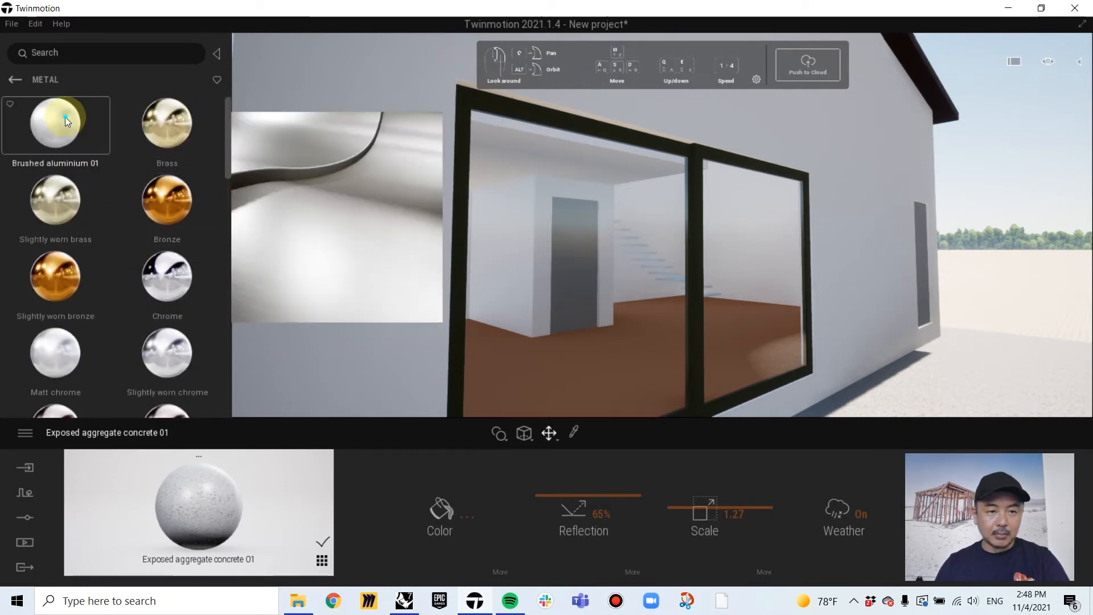
left_click_drag(64, 117, 698, 155)
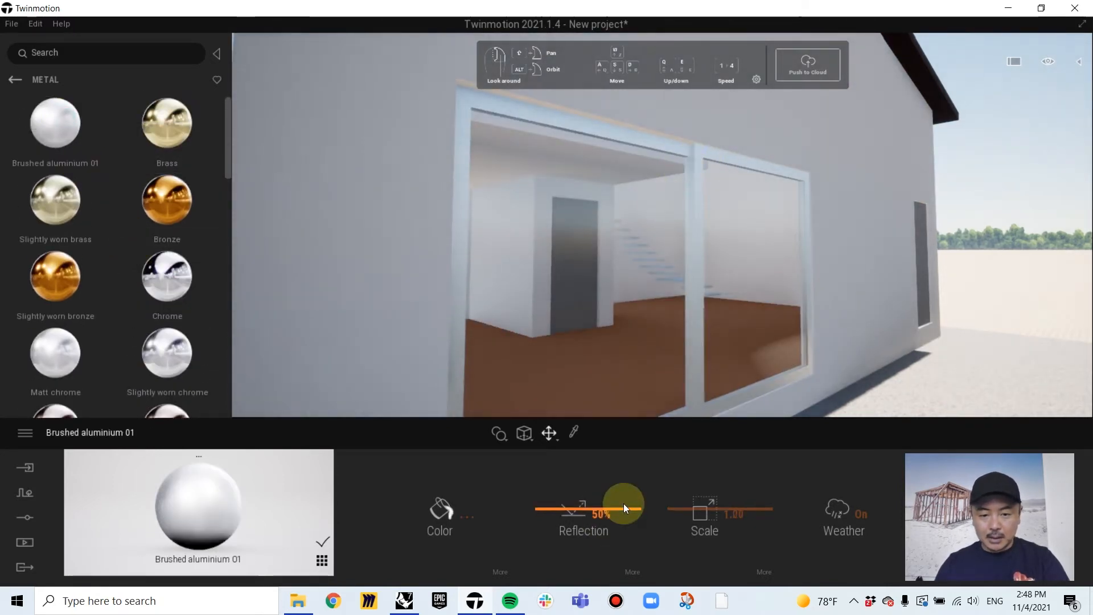
Darken the frame's Brushed aluminium 01 material to the dark grey color 393939
left_click(434, 505)
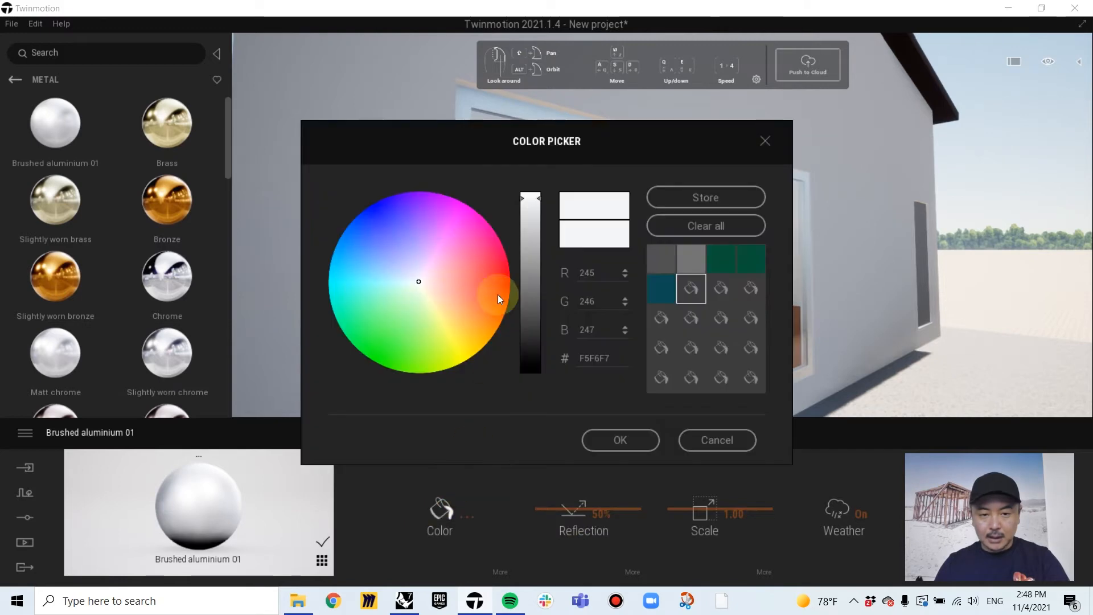
left_click_drag(514, 209, 533, 330)
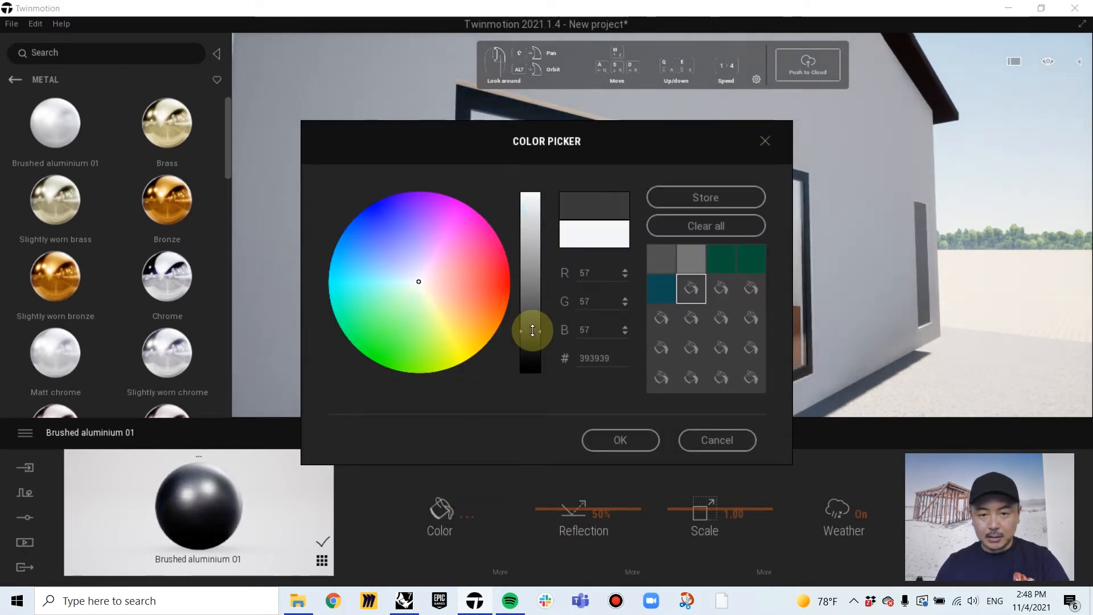
left_click(602, 441)
Apply the Aluminium siding 01 metal material to the house's exterior walls
right_click_drag(595, 203, 633, 252)
scroll(146, 238, "down", 5)
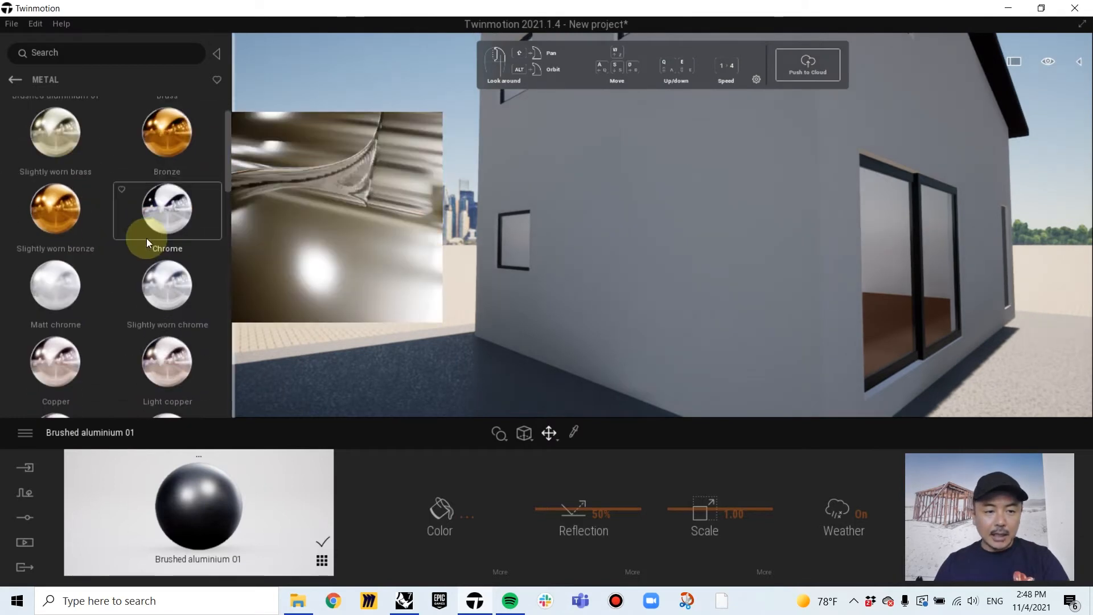
scroll(150, 245, "down", 8)
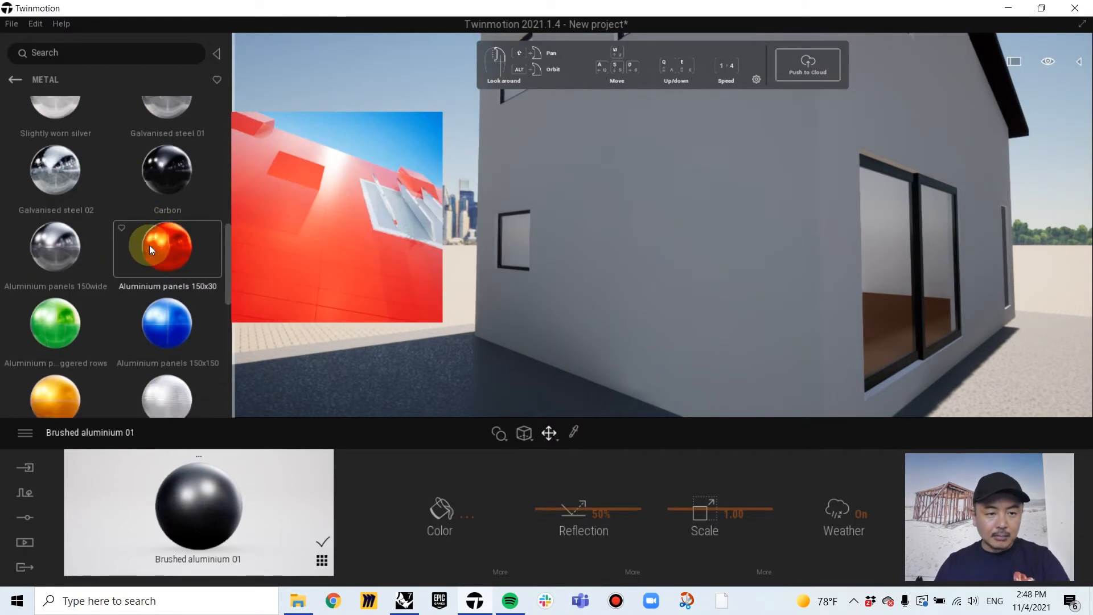
left_click_drag(159, 264, 670, 265)
mouse_move(670, 266)
right_mouse_down()
mouse_move(740, 265)
mouse_move(654, 263)
mouse_move(677, 264)
right_mouse_up()
Go inside the house and apply the Maple 01 A wood material to the floor
key("d")
key("w")
right_click_drag(985, 242, 938, 218)
left_click(523, 341)
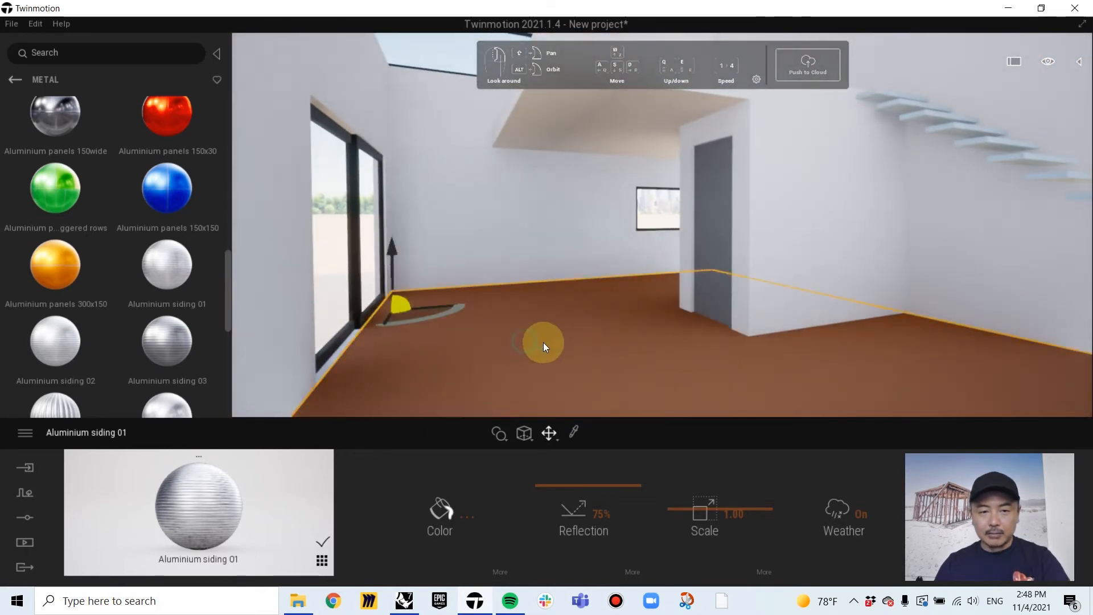
left_click(14, 81)
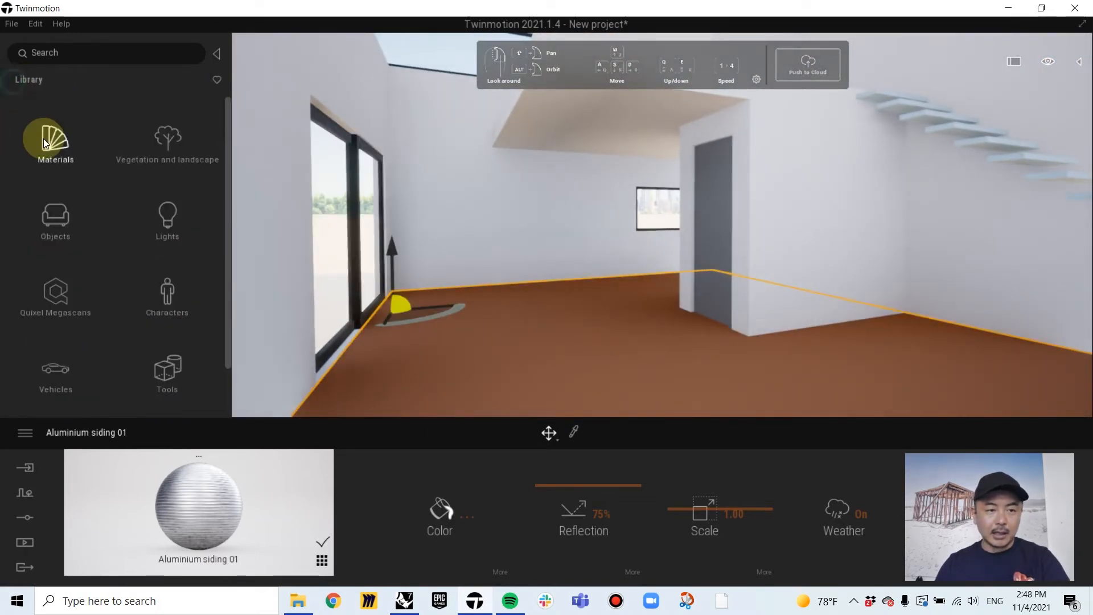
left_click(43, 139)
scroll(156, 215, "down", 1)
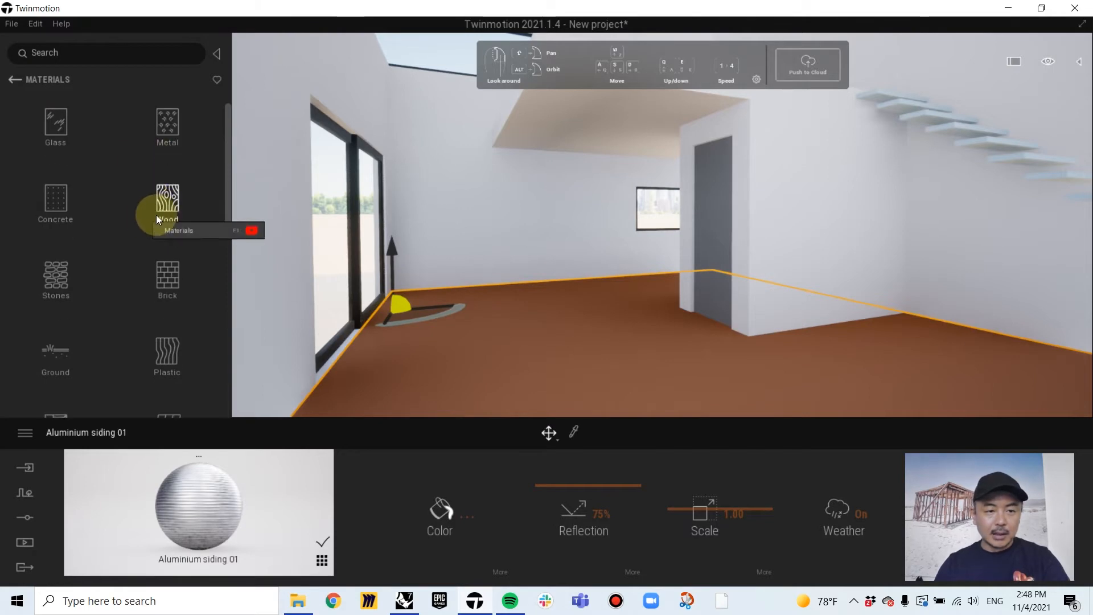
left_click(157, 214)
left_click_drag(161, 202, 477, 255)
Try the Maple 02 B wood on the interior floor, replacing it with Maple 03 C
scroll(146, 267, "down", 3)
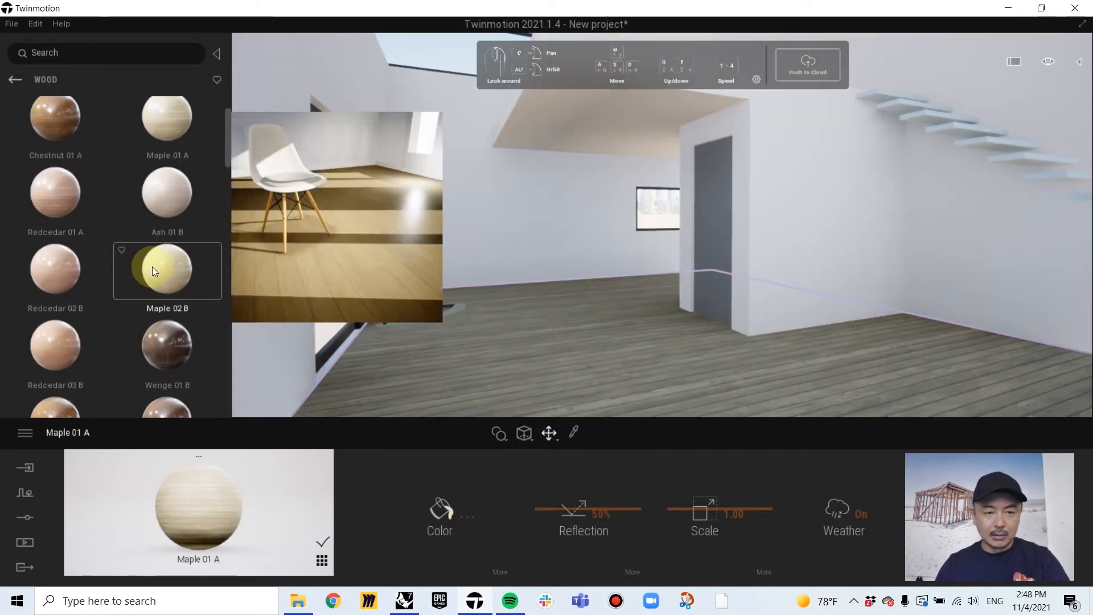
left_click_drag(152, 266, 275, 286)
scroll(113, 293, "down", 1)
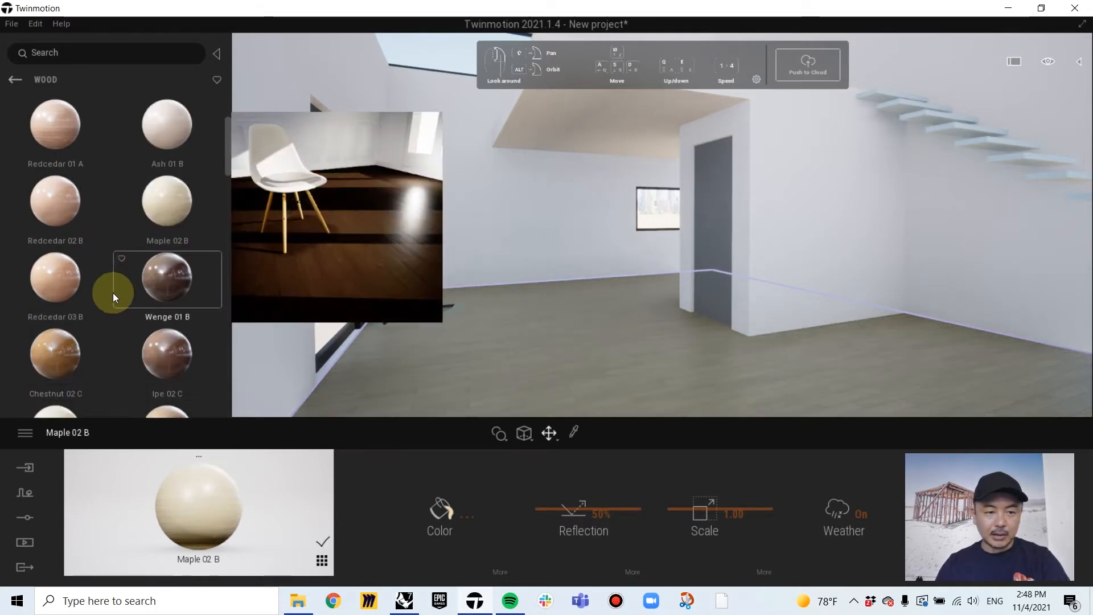
scroll(106, 331, "down", 1)
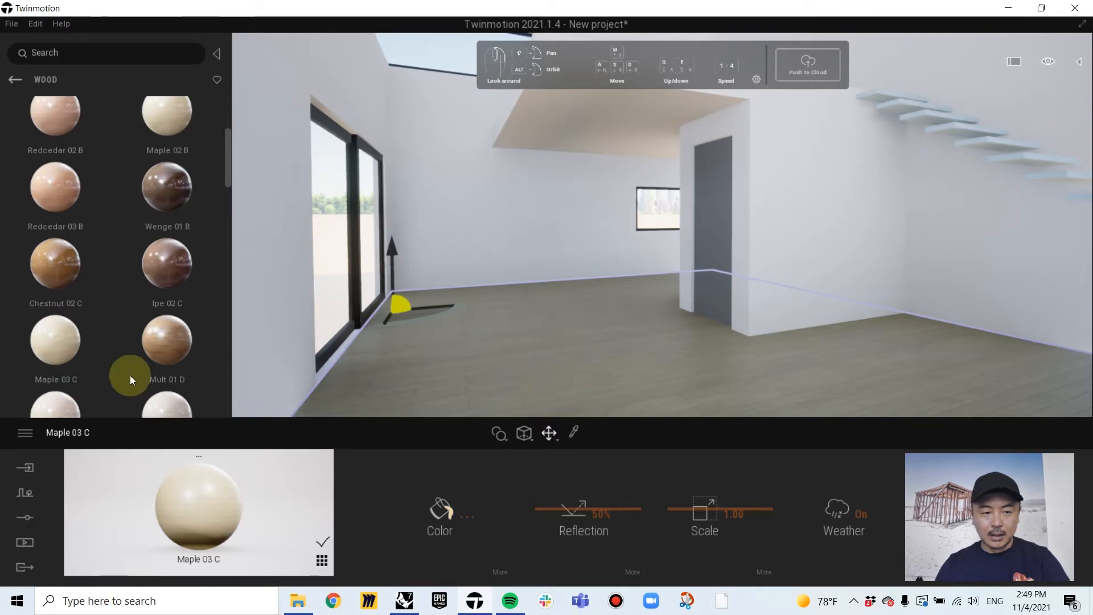
scroll(70, 346, "down", 1)
Apply the Wenge 01 B wood material to the floating stair treads
left_click_drag(610, 306, 660, 285)
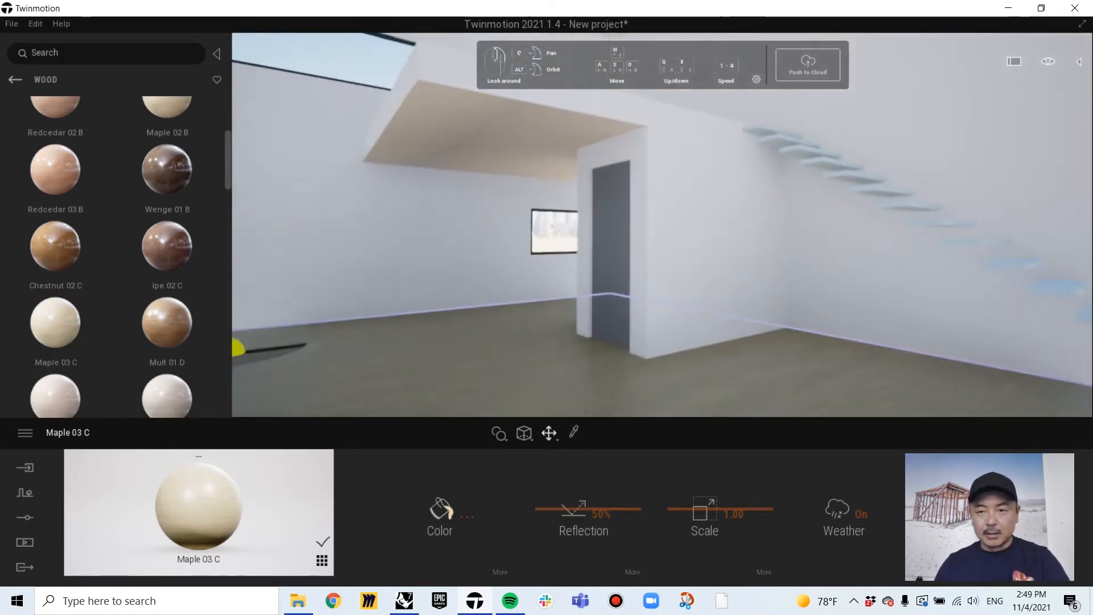
left_click_drag(235, 347, 814, 298)
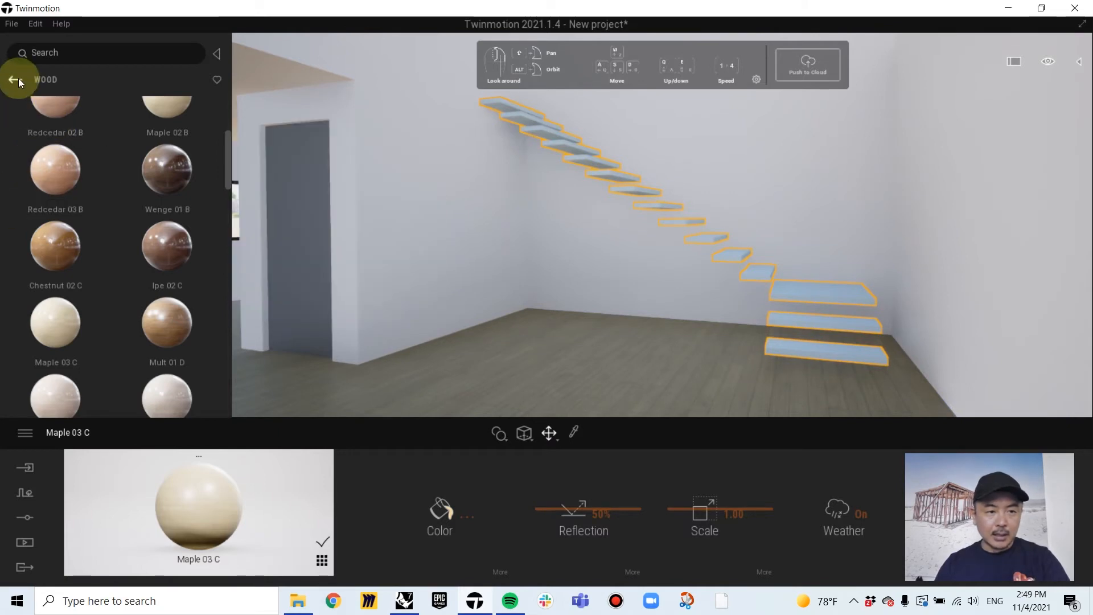
mouse_move(165, 172)
left_click_drag(165, 172, 821, 287)
key("w")
right_click_drag(822, 286, 854, 299)
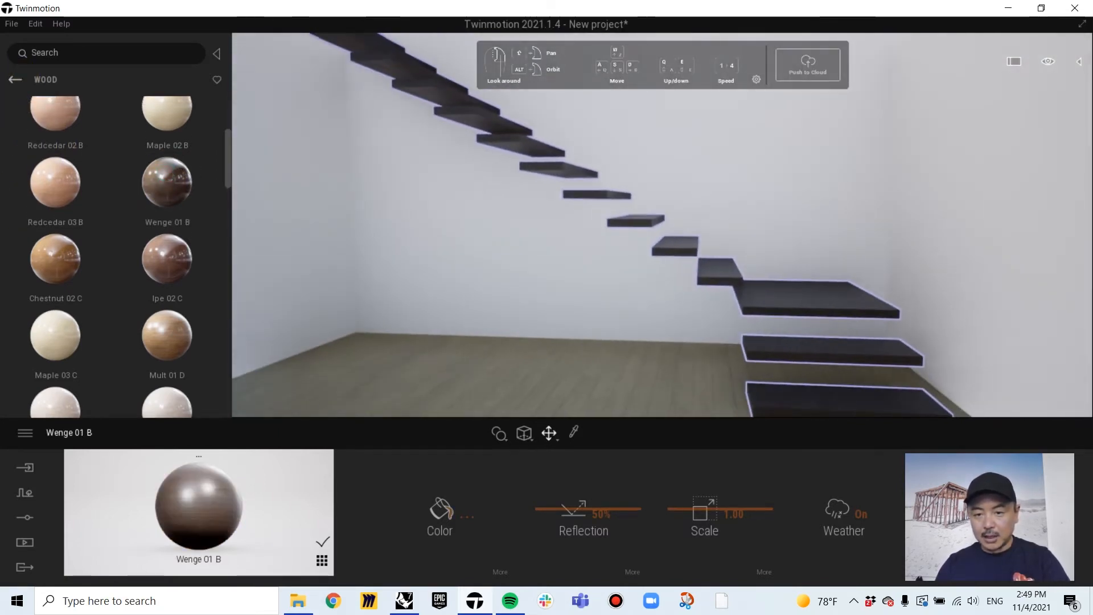
Replace the wood on the floating stair treads with the Mult 01 D wood material
key("s")
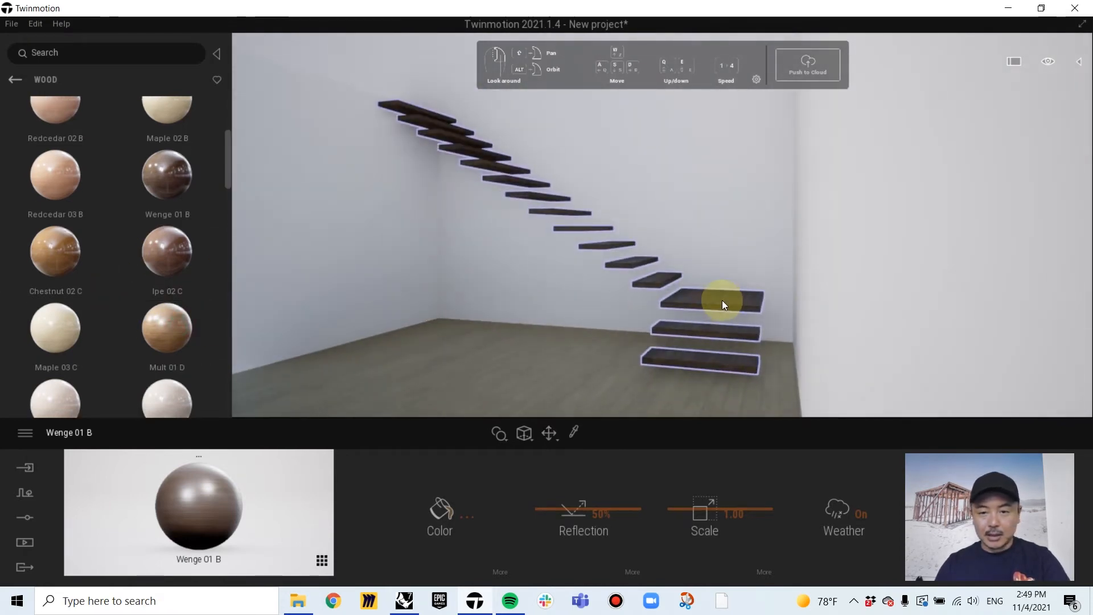
left_click_drag(722, 300, 713, 302)
left_click_drag(174, 328, 728, 306)
Inspect the loft area and select its floor surface to check which surfaces share its material
right_click_drag(449, 204, 546, 285, "alt")
right_click_drag(422, 250, 323, 217)
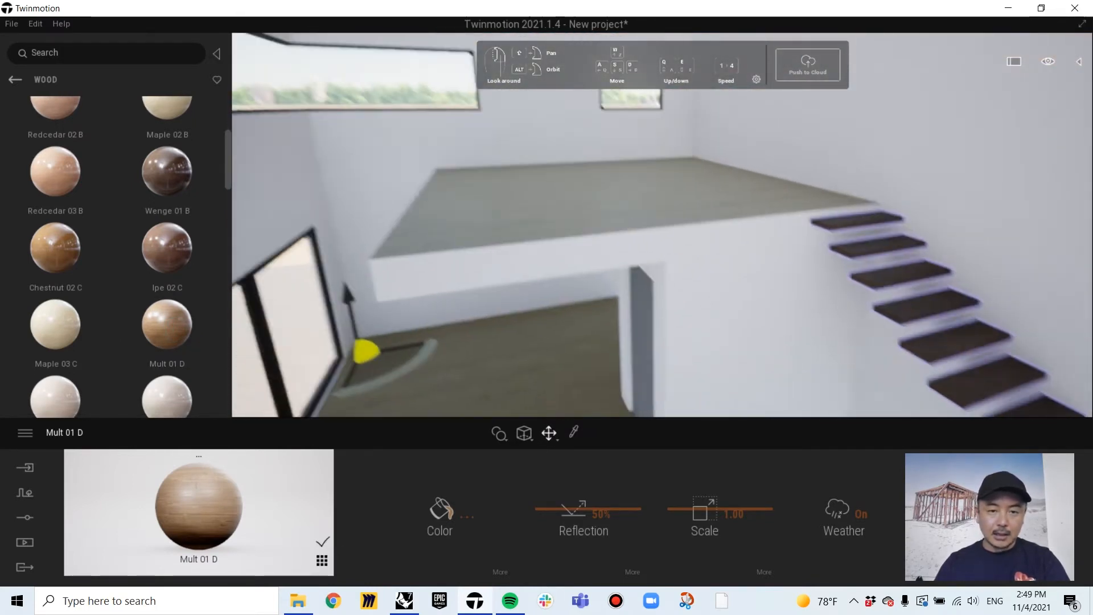
scroll(324, 216, "up", 3)
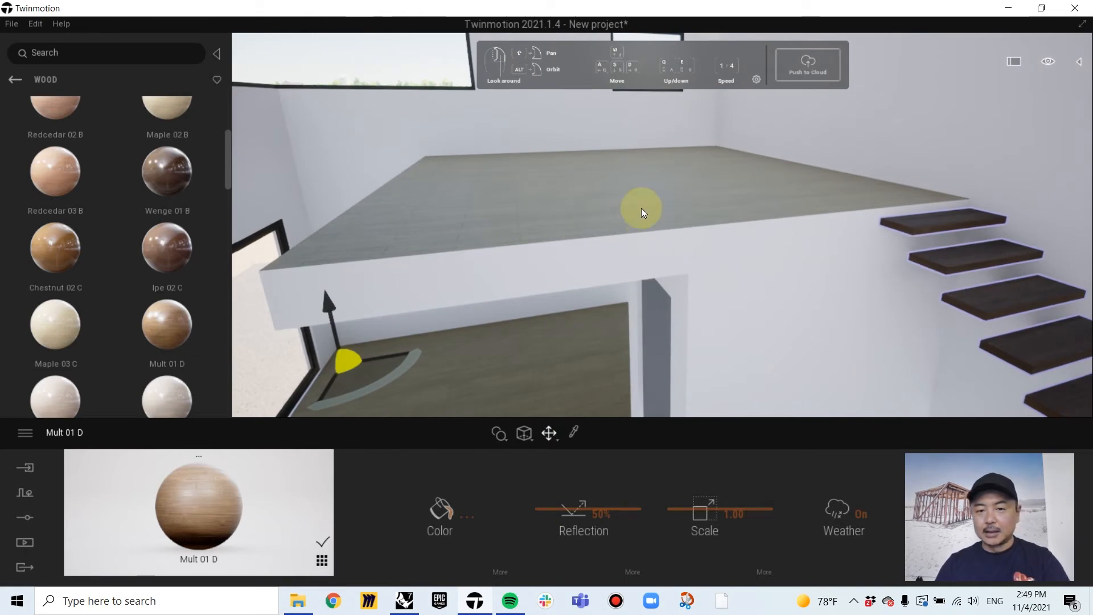
left_click(606, 197)
mouse_move(627, 256)
right_mouse_down()
mouse_move(646, 251)
mouse_move(641, 268)
right_mouse_up()
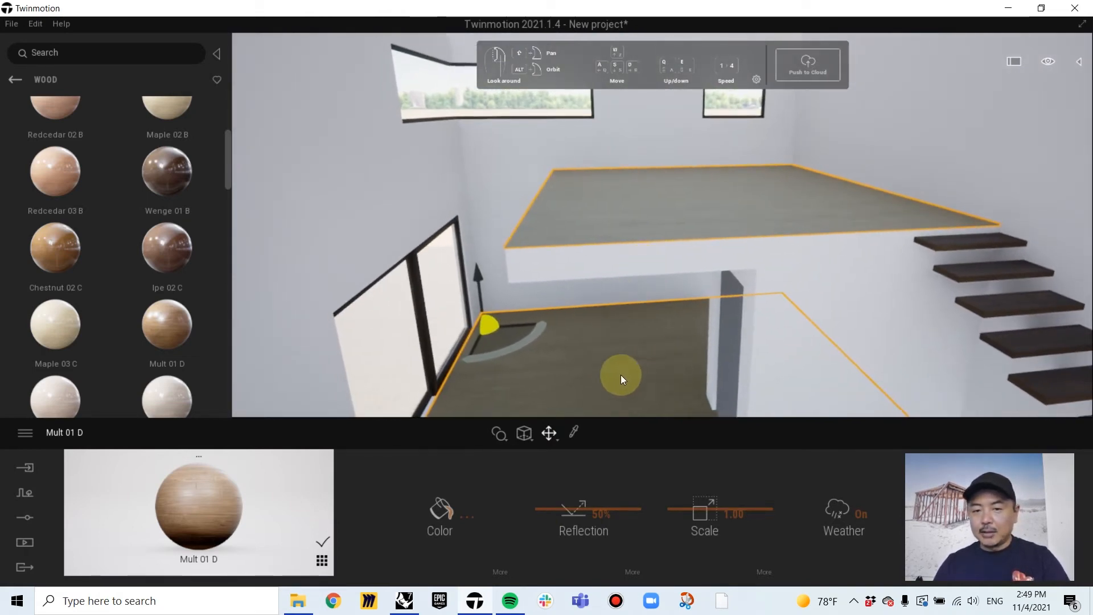
mouse_move(662, 321)
right_mouse_down()
mouse_move(706, 310)
mouse_move(712, 324)
mouse_move(654, 316)
right_mouse_up()
Apply the Rough plastic material to the gray interior door beside the staircase
key("w")
key("q")
key("a")
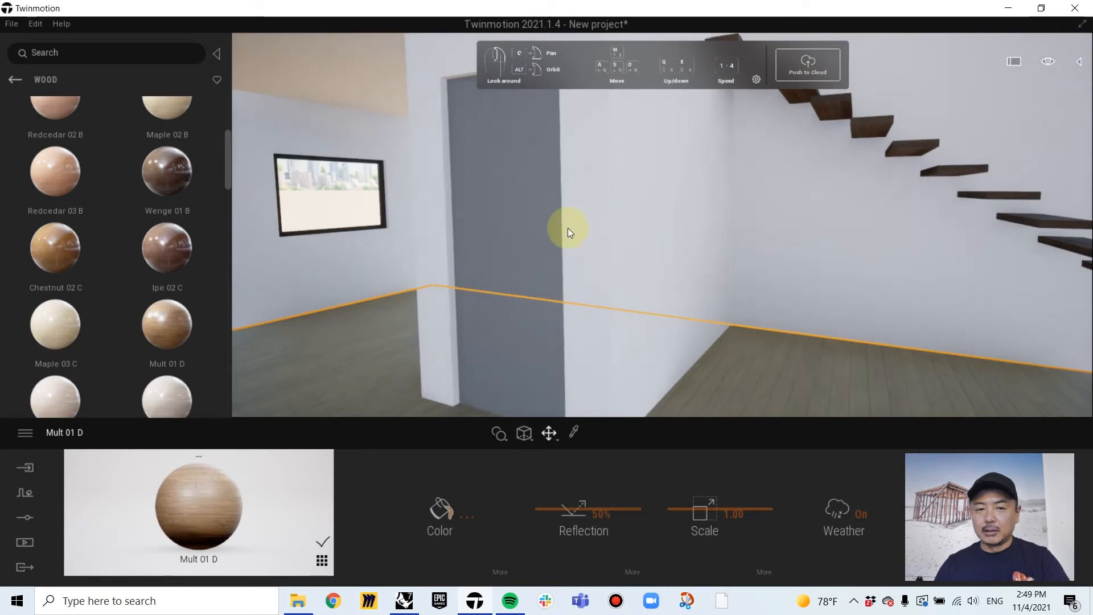
left_click(504, 221)
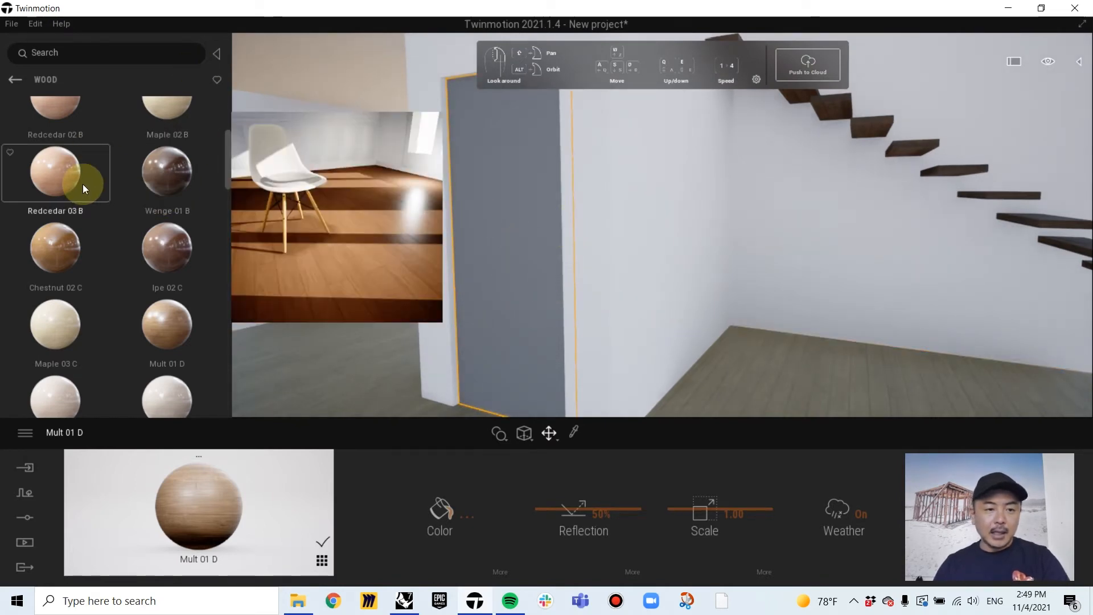
scroll(157, 177, "up", 3)
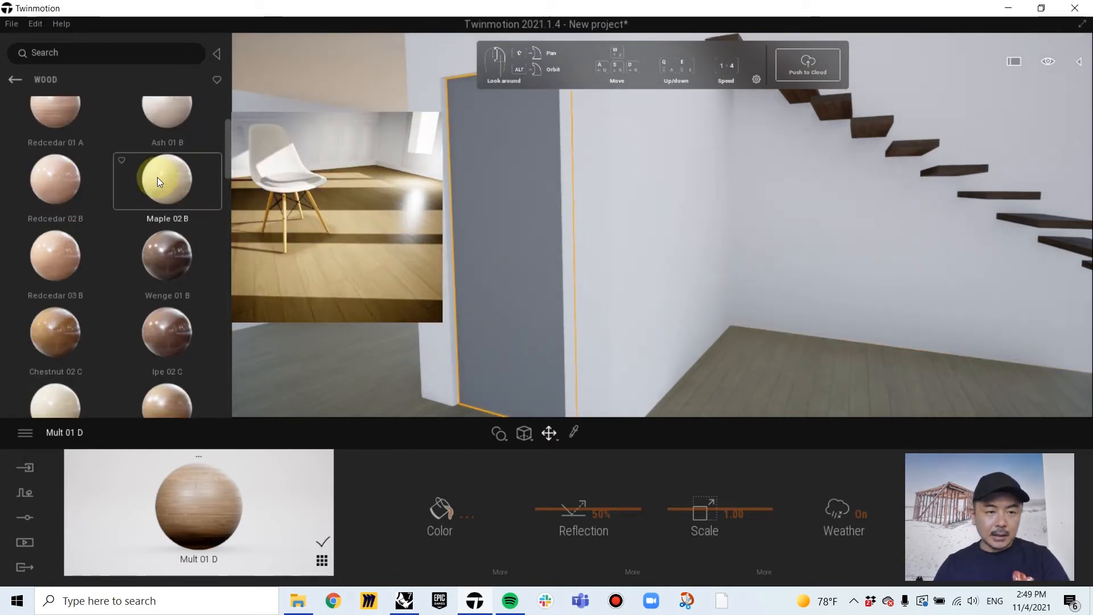
left_click(16, 79)
left_click(12, 80)
left_click(45, 148)
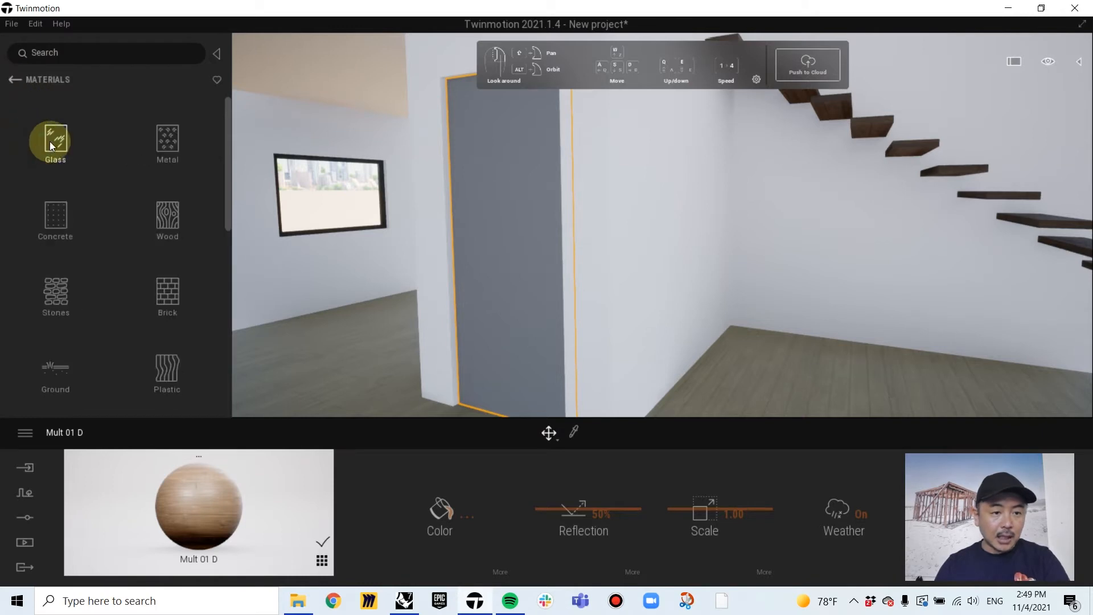
scroll(102, 228, "down", 2)
scroll(108, 229, "down", 2)
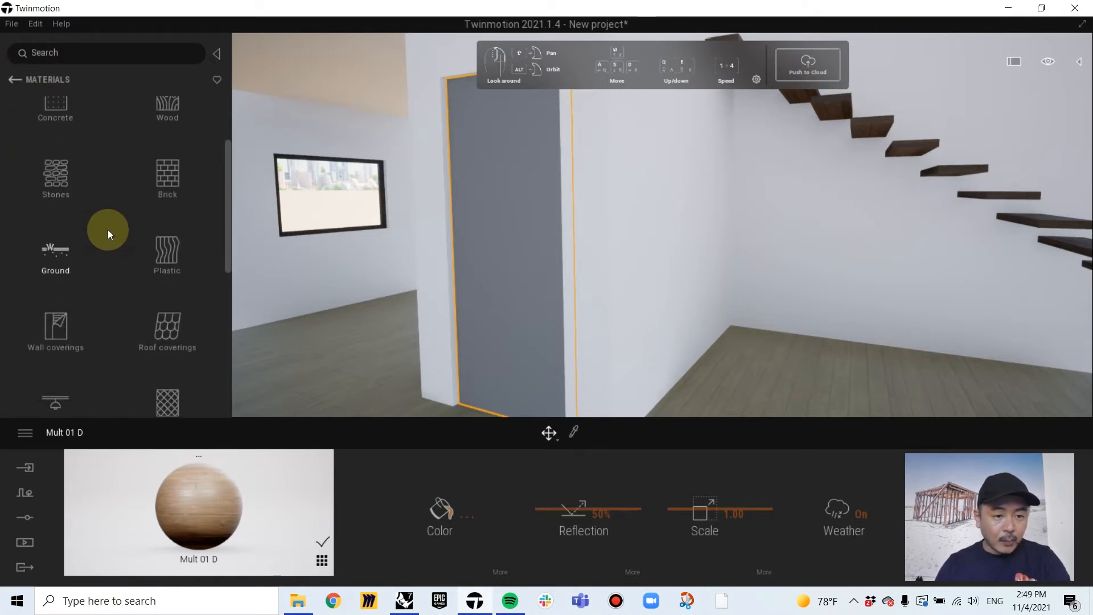
left_click(169, 198)
scroll(153, 226, "down", 3)
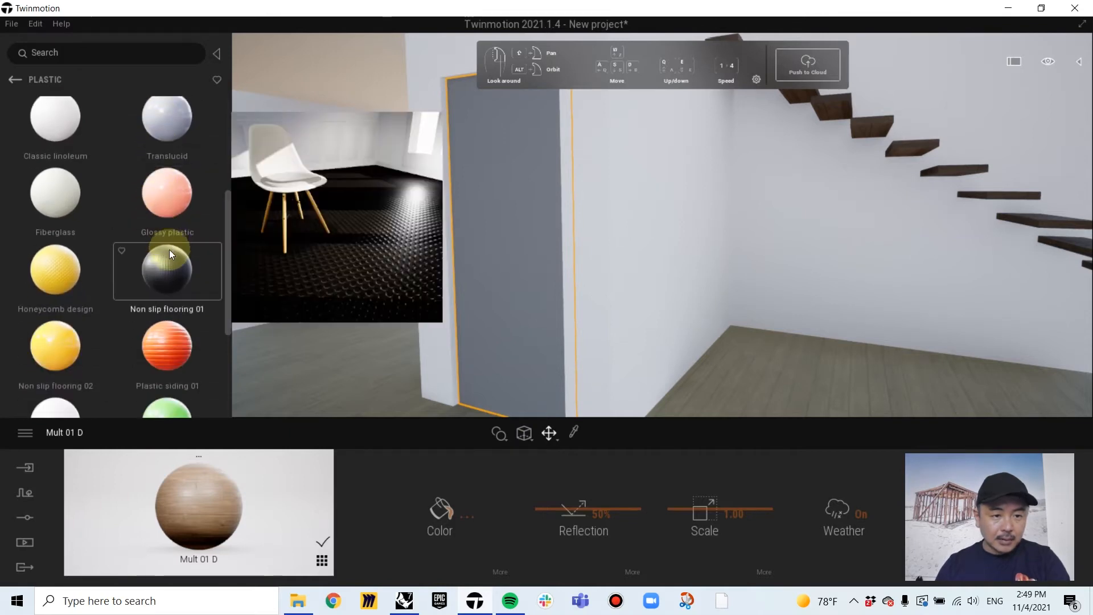
scroll(160, 259, "down", 1)
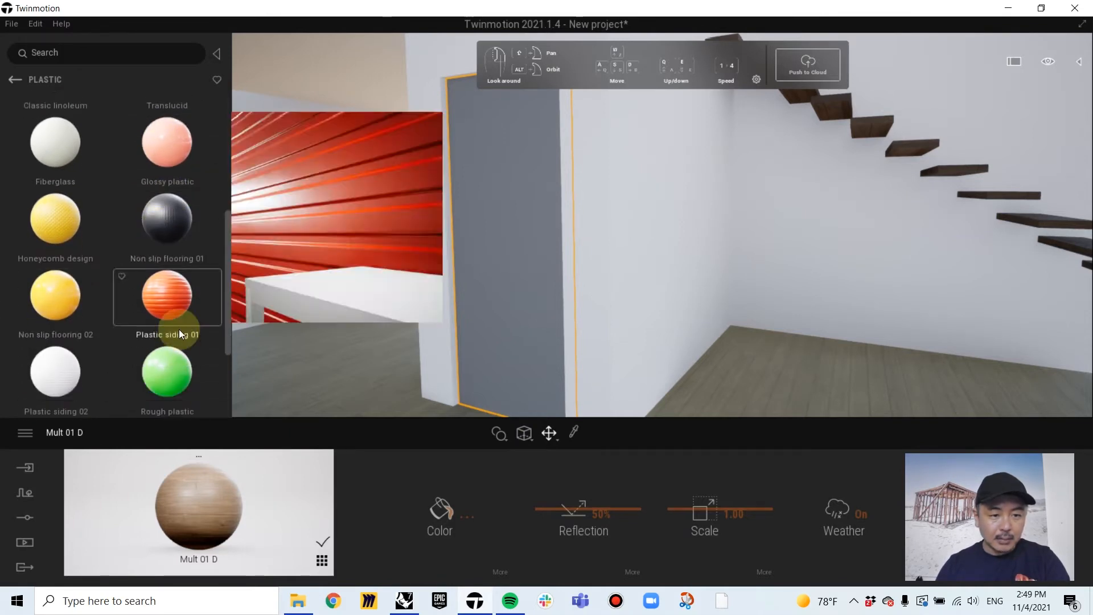
left_click_drag(173, 359, 434, 251)
Recolor the door's Rough plastic material to a bright orange
left_click_drag(494, 251, 514, 332)
left_click(439, 506)
left_click_drag(528, 234, 529, 212)
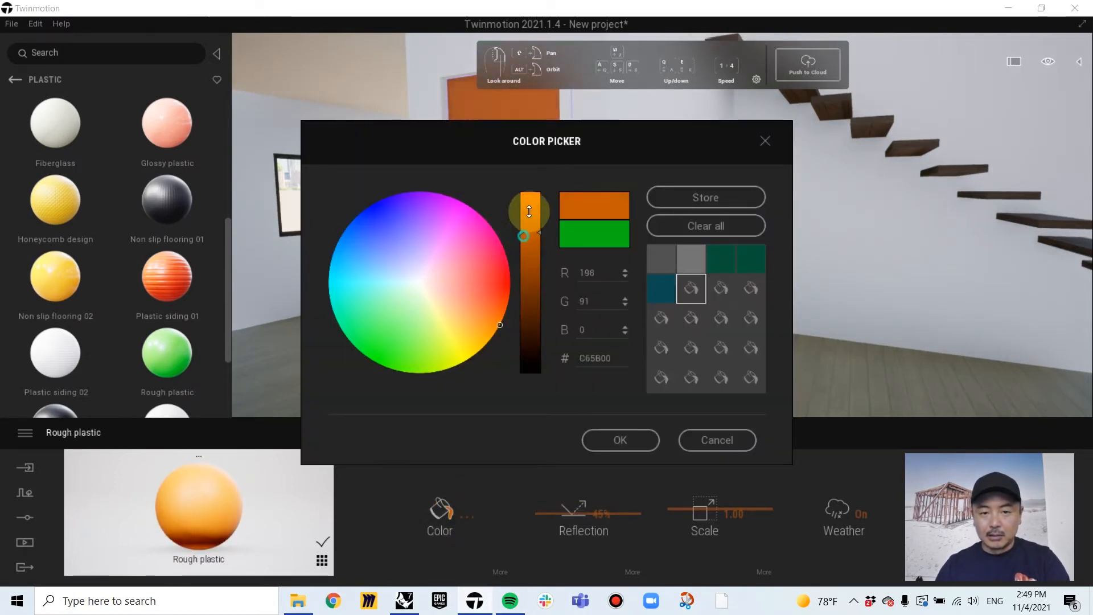
left_click(619, 439)
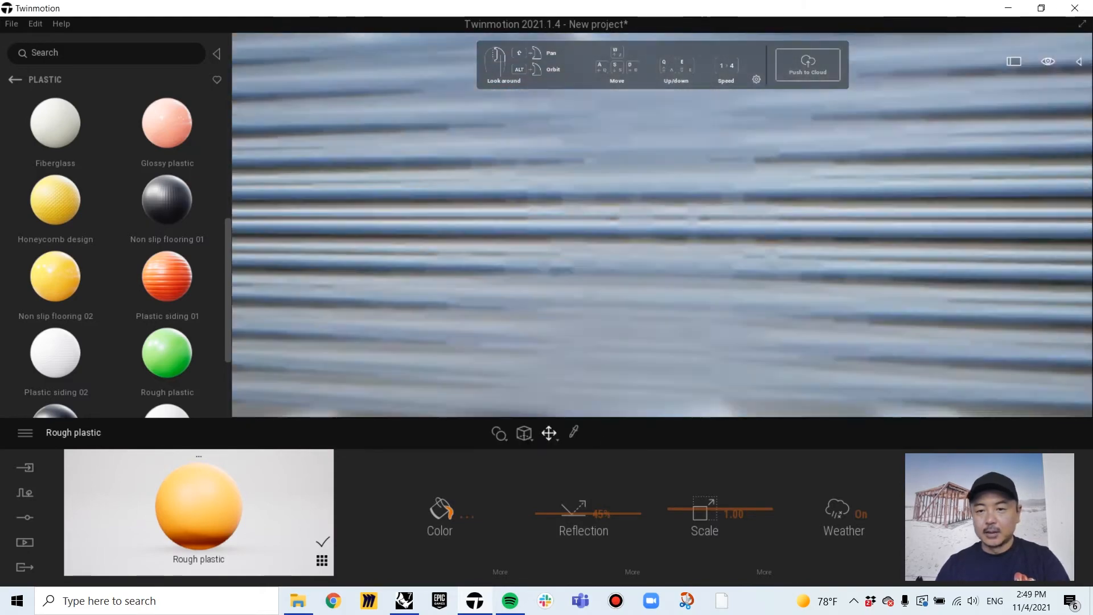
Examine the house's siding, doors, windows and roof from several angles outside the building
scroll(662, 224, "down", 8)
right_click_drag(662, 225, 451, 226)
key("w")
left_click(321, 99)
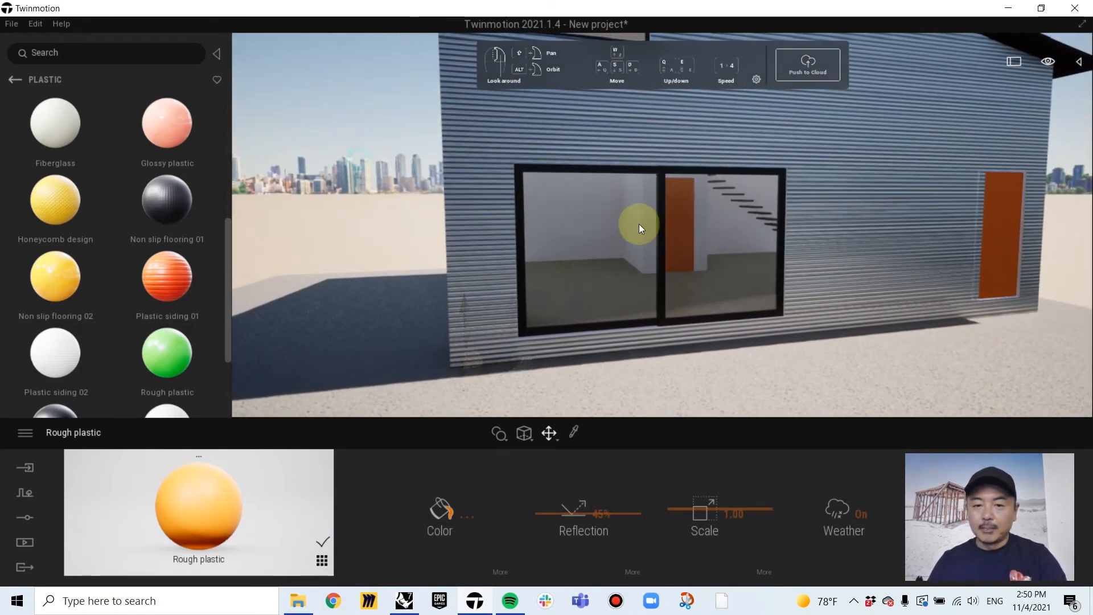
right_click_drag(639, 223, 589, 276)
key("d")
key("s")
key("a")
key("w")
key("e")
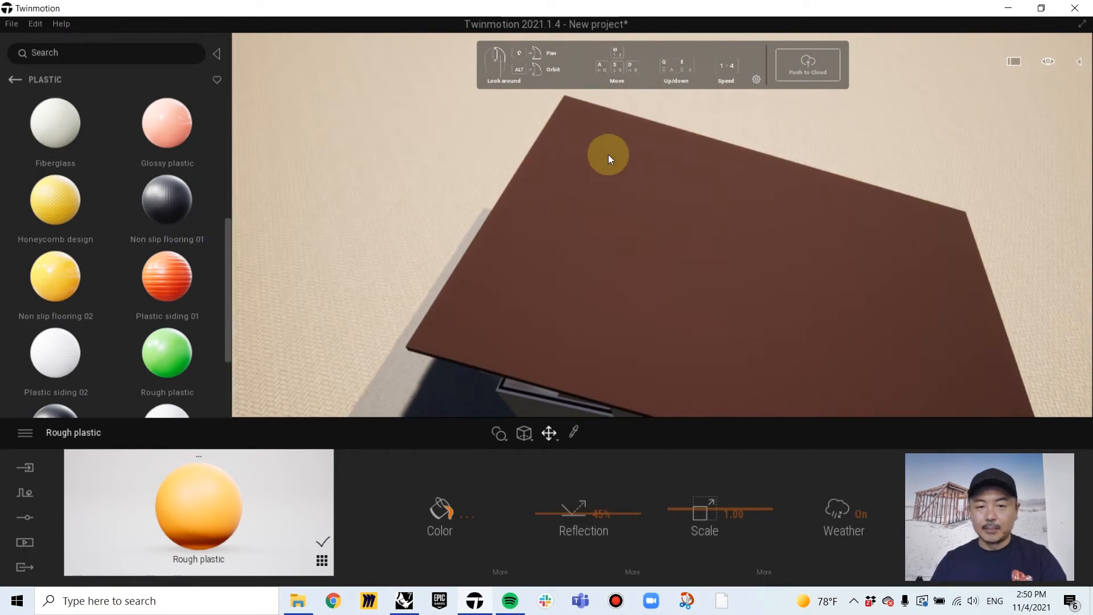
right_click_drag(678, 279, 686, 312)
key("q")
key("w")
key("s")
key("d")
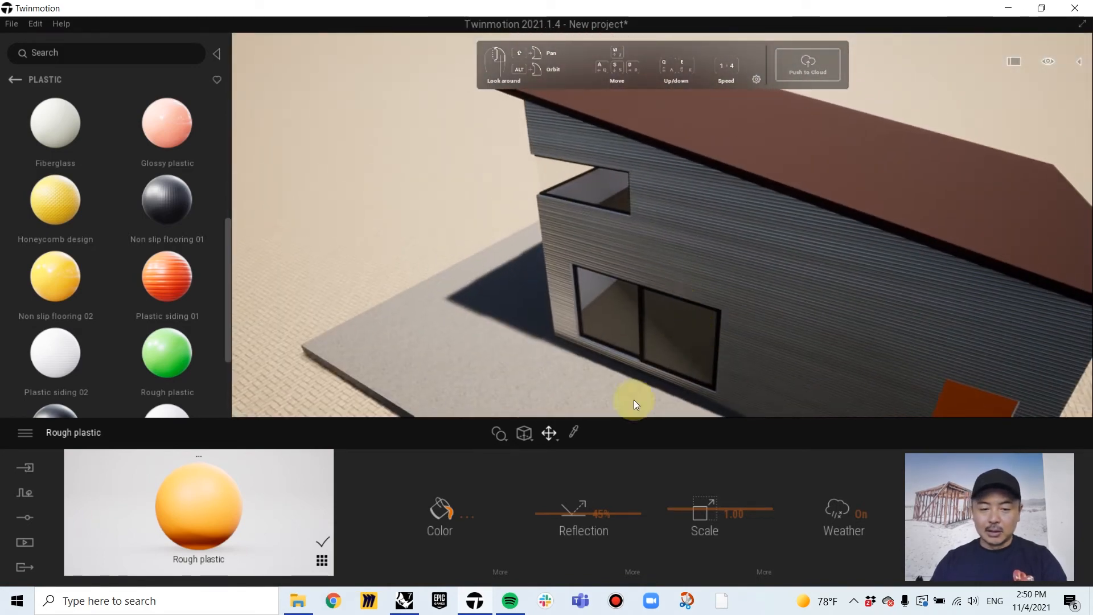
Switch to Rhino, deselect the tiny house model, view its roof from above and show all four viewports
left_click(409, 603)
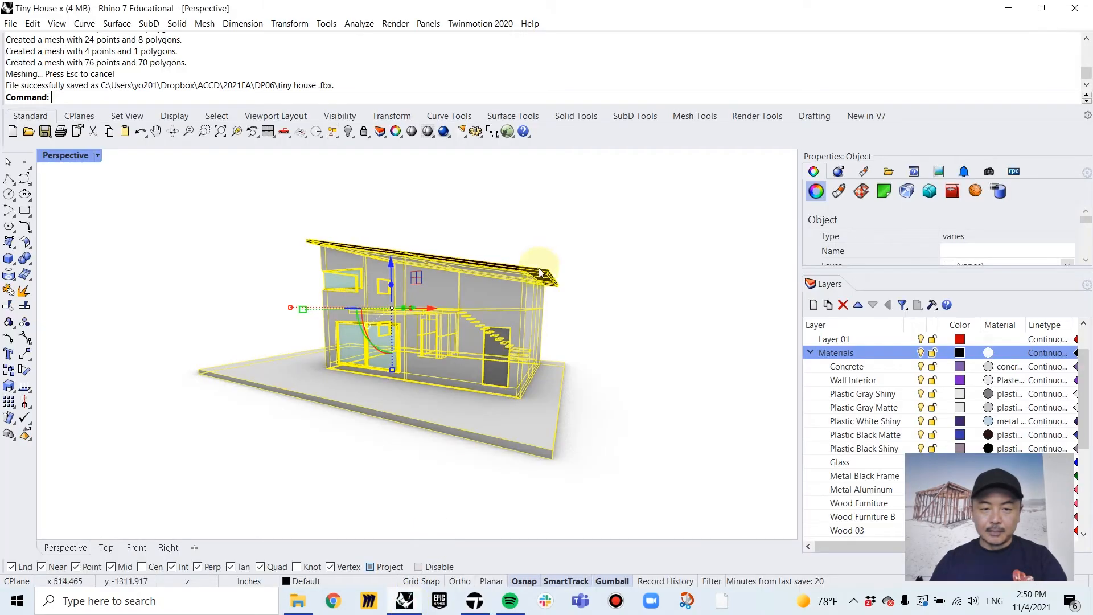
left_click(571, 242)
right_click_drag(420, 231, 491, 321)
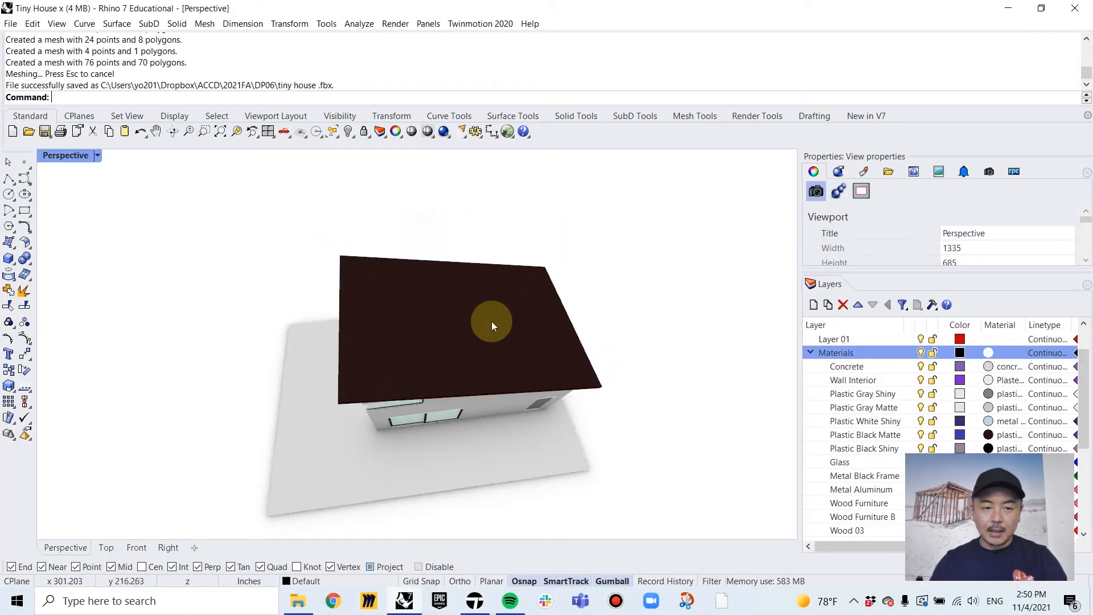
double_click(73, 157)
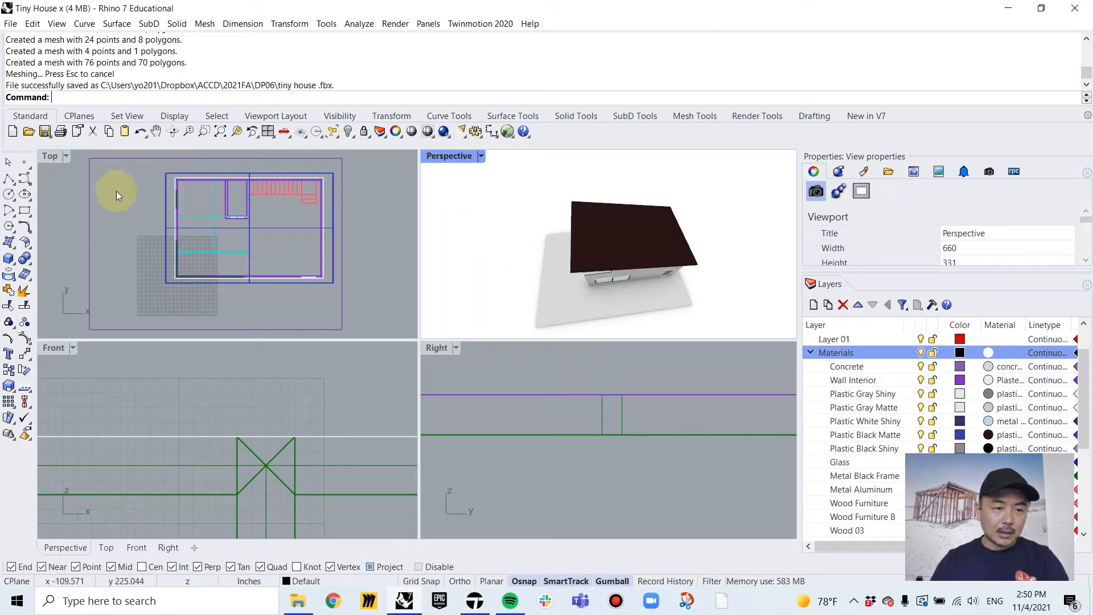
left_click(16, 267)
left_click(42, 265)
scroll(288, 264, "up", 5)
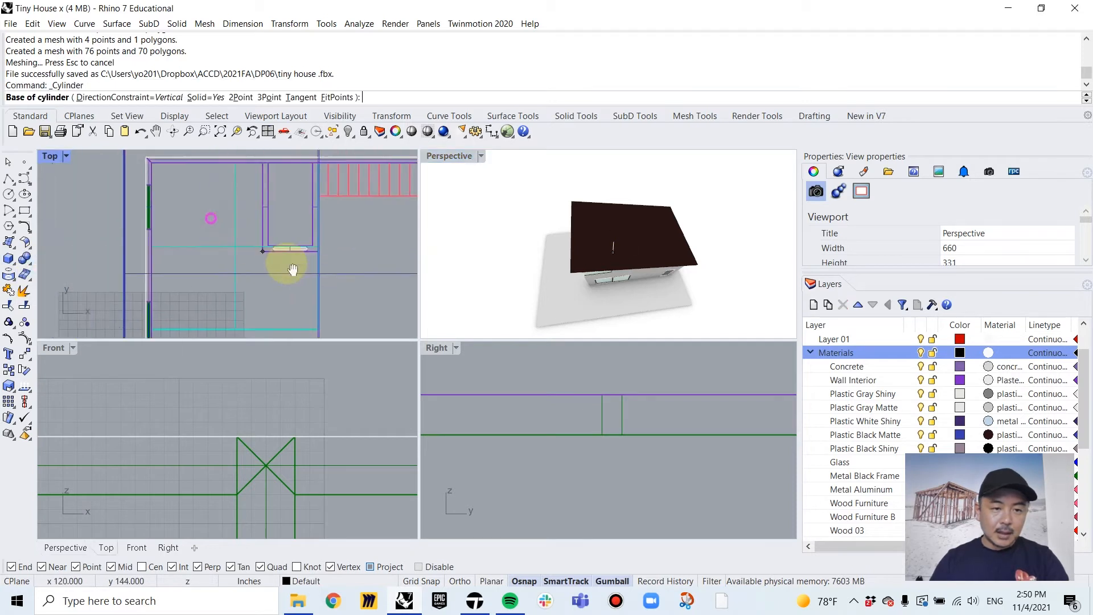
Model a vertical solid tube as a chimney, centred at about x 23, y 222 in plan and extending up through the roof
left_click(14, 268)
left_click(56, 281)
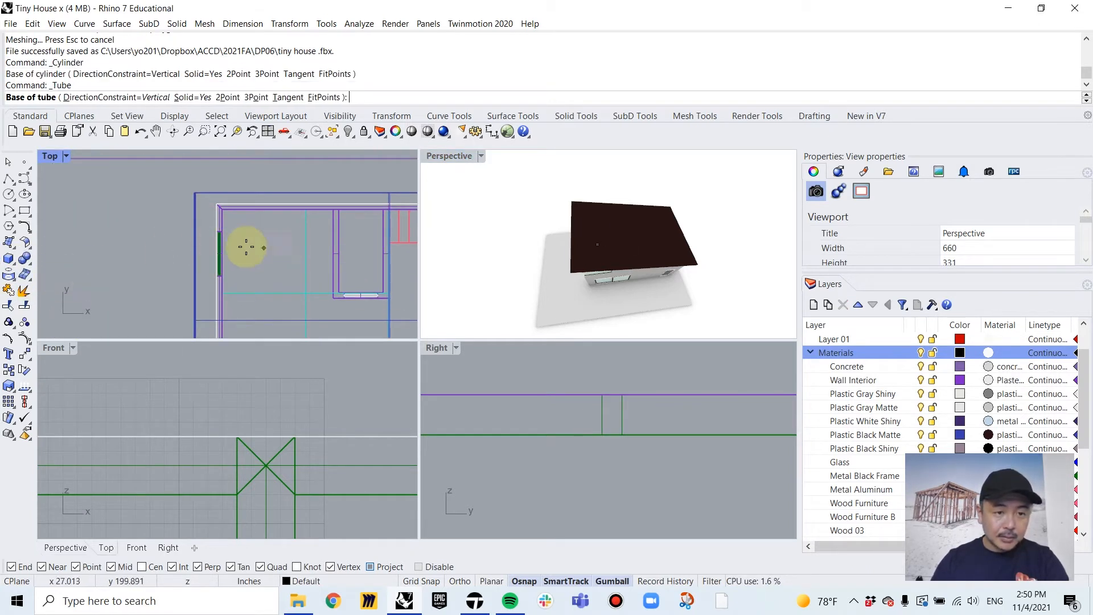
scroll(290, 249, "down", 3)
scroll(290, 249, "up", 4)
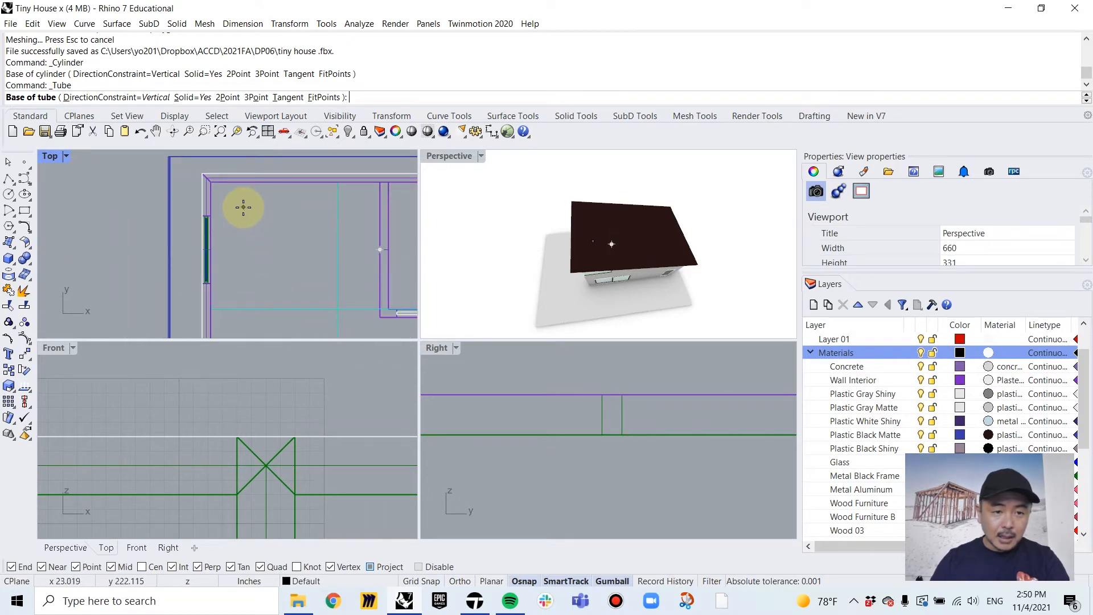
left_click(243, 207)
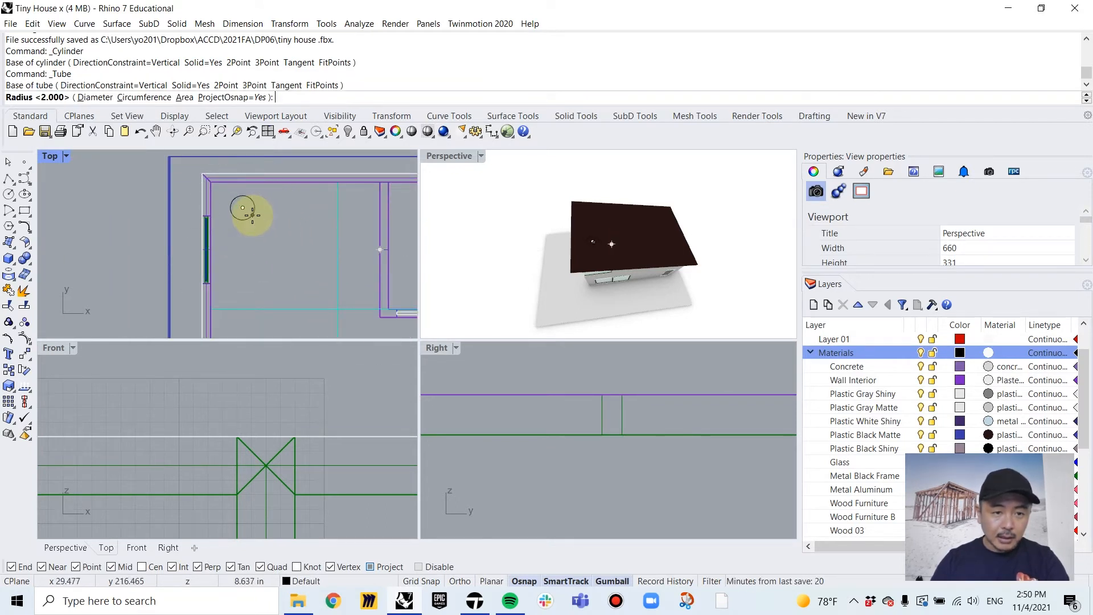
left_click(251, 212)
scroll(254, 217, "up", 1)
left_click(254, 216)
scroll(311, 424, "down", 5)
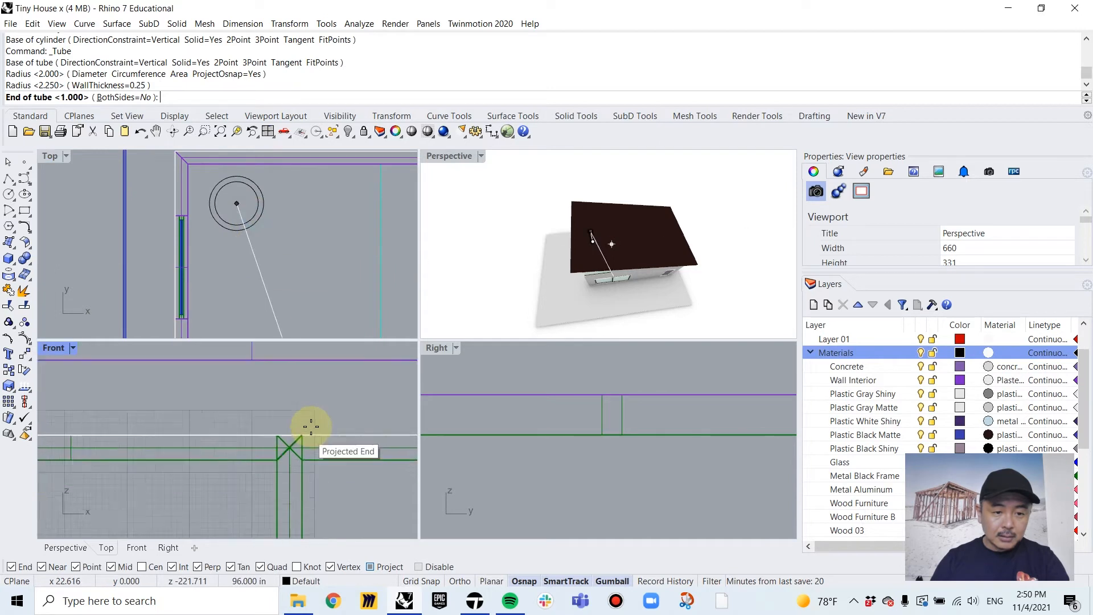
right_click_drag(298, 375, 297, 415)
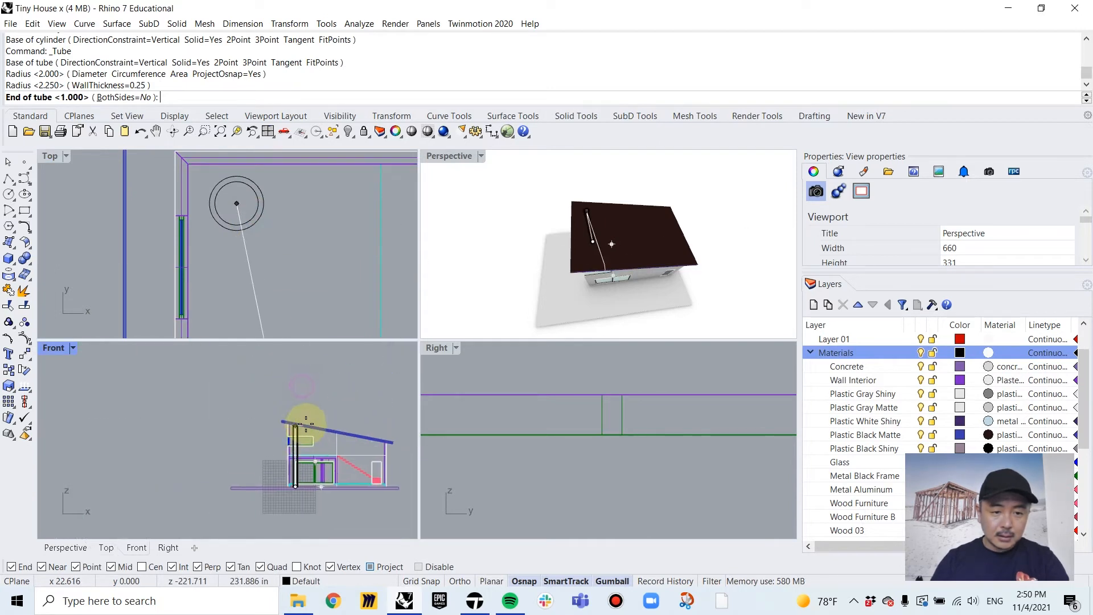
left_click(306, 393)
Move the chimney tube along the x axis in plan, away from the window wall toward the small enclosed room
mouse_move(623, 184)
right_mouse_down()
mouse_move(598, 188)
mouse_move(614, 219)
mouse_move(636, 195)
right_mouse_up()
scroll(608, 189, "up", 6)
left_click(608, 185)
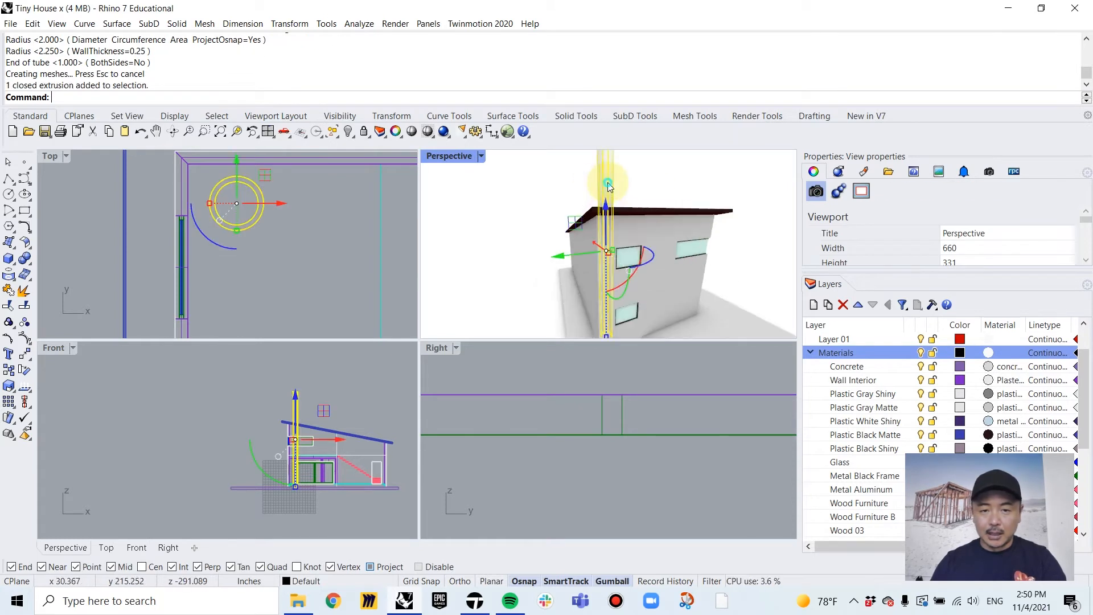
scroll(320, 209, "down", 7)
right_click_drag(314, 208, 204, 210)
scroll(205, 210, "down", 6)
left_click_drag(221, 179, 259, 181)
left_click(535, 193)
scroll(536, 194, "down", 5)
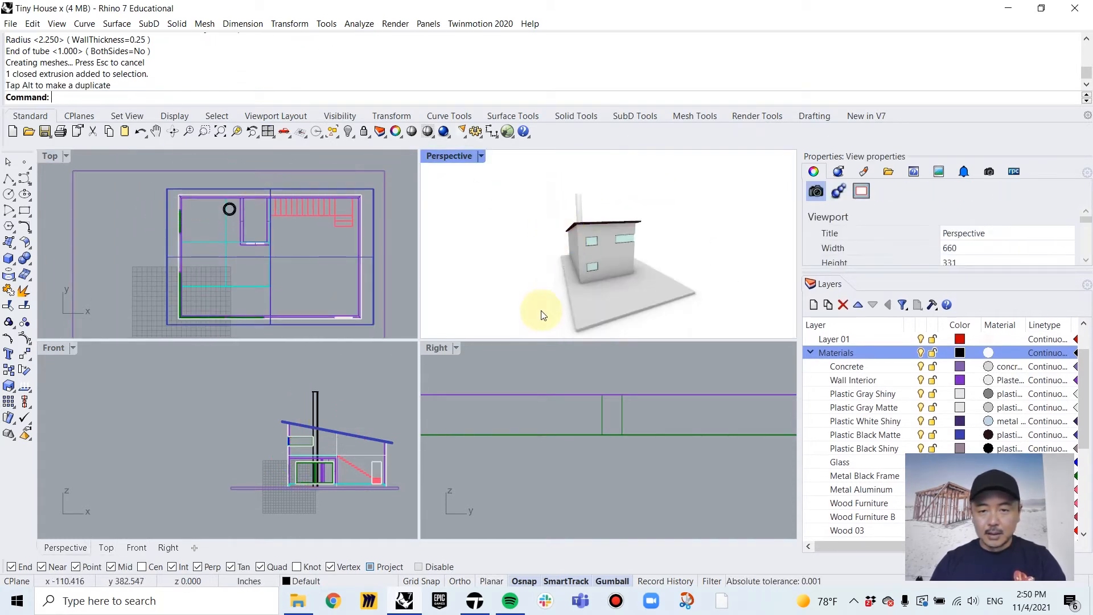
Shorten the chimney tube vertically and position it so that it projects only slightly above the roof
right_click_drag(538, 310, 570, 315)
scroll(298, 421, "up", 6)
left_click(336, 405)
scroll(338, 433, "down", 3)
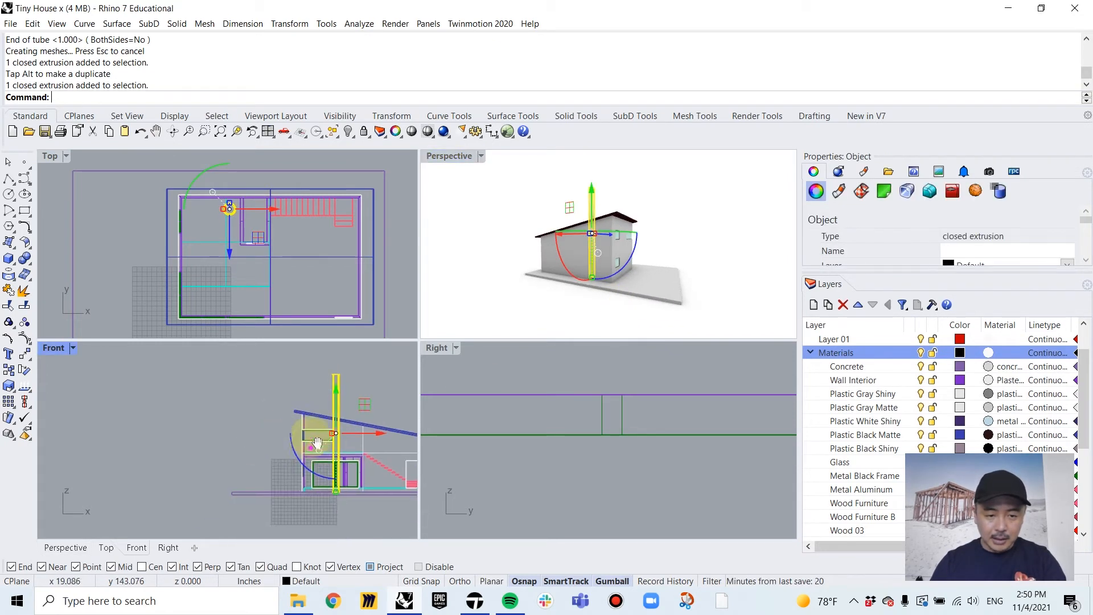
left_click_drag(338, 467, 343, 388)
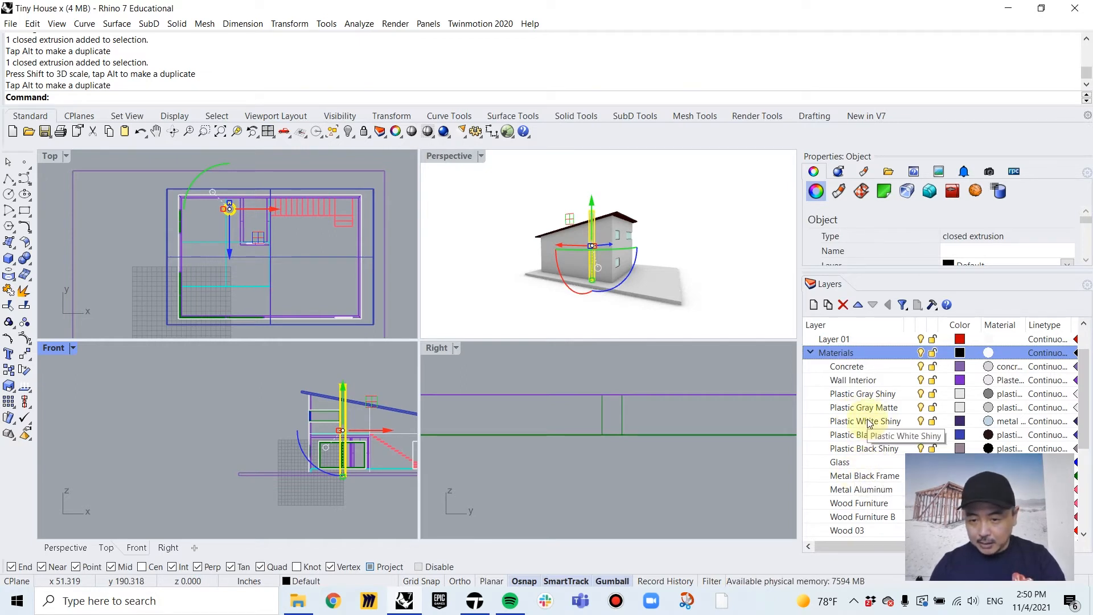
Change the chimney tube's object layer to Wood 03 and deselect it
scroll(868, 423, "down", 2)
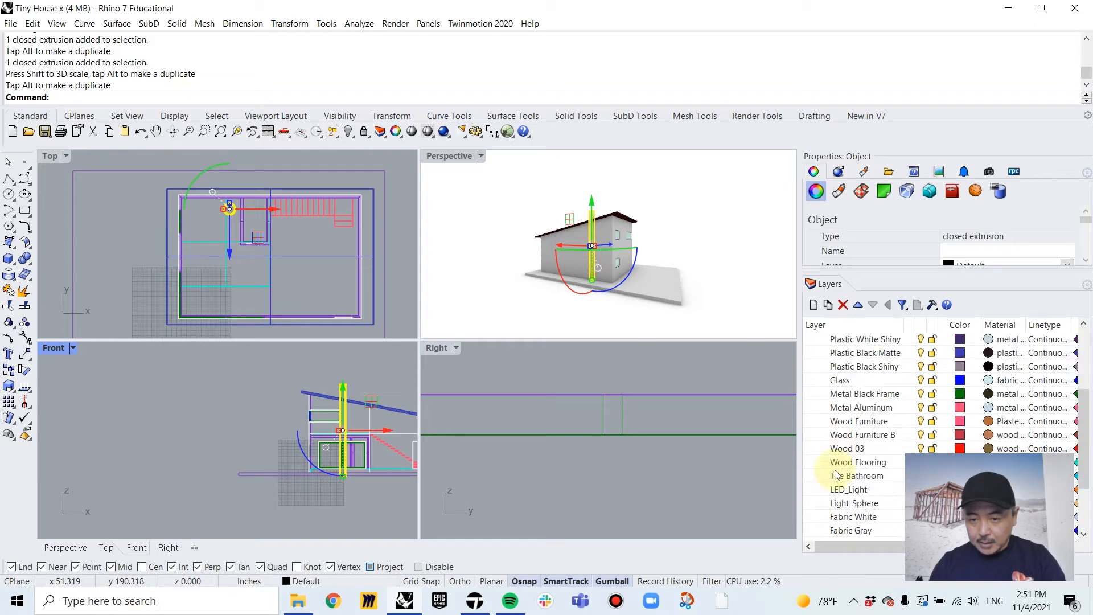
right_click(847, 450)
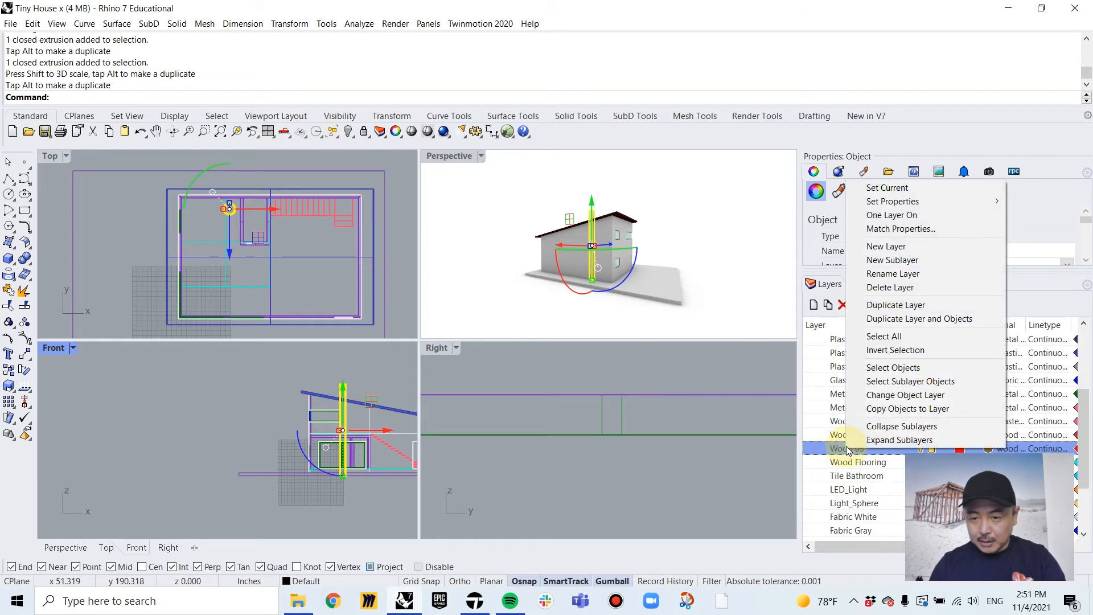
left_click(864, 397)
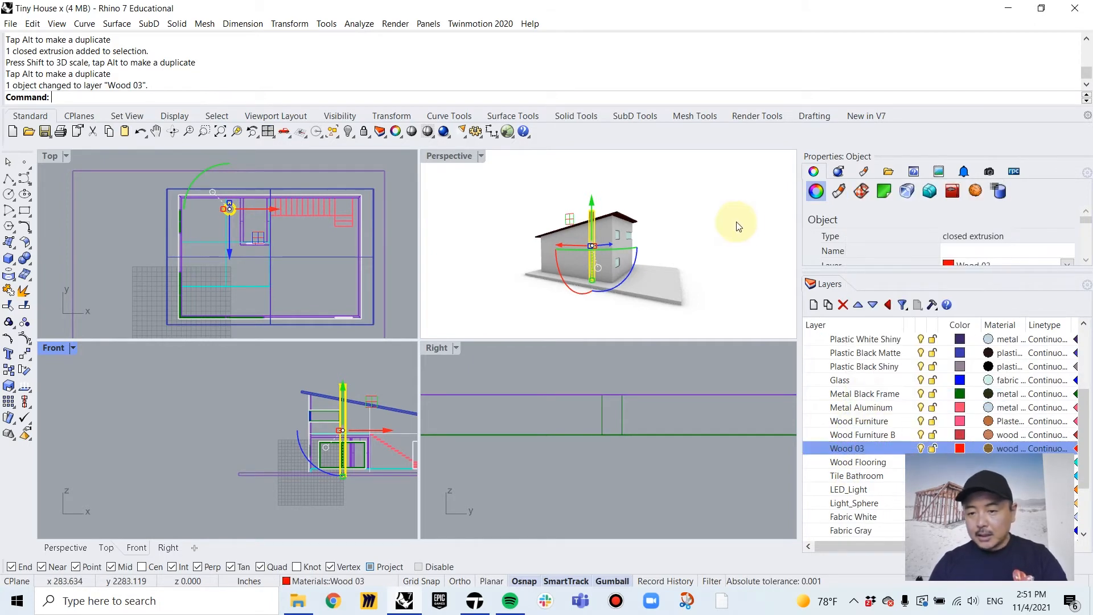
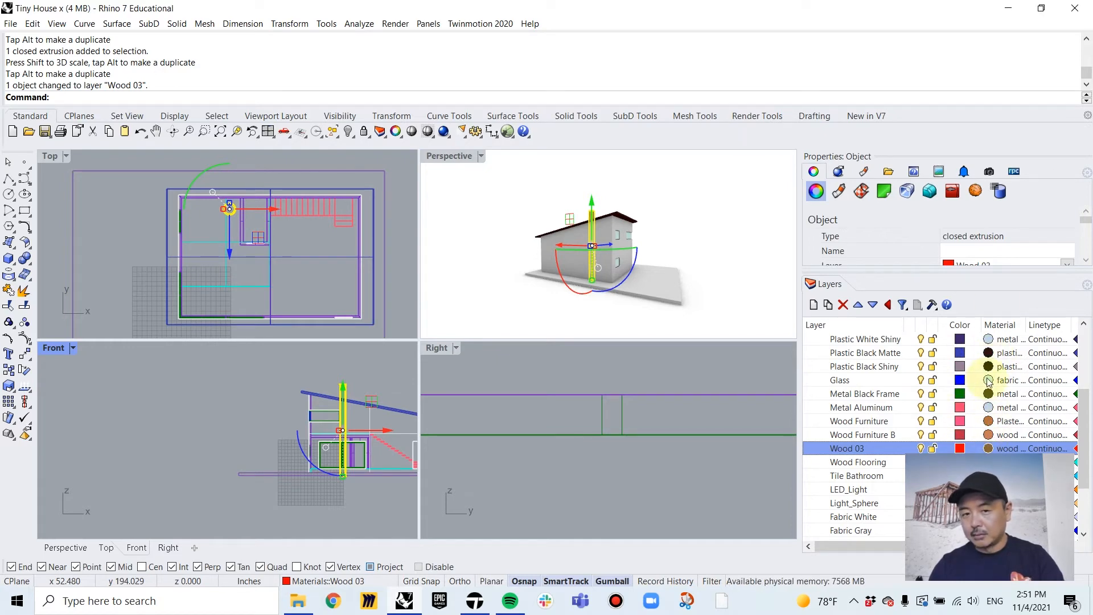
left_click(734, 254)
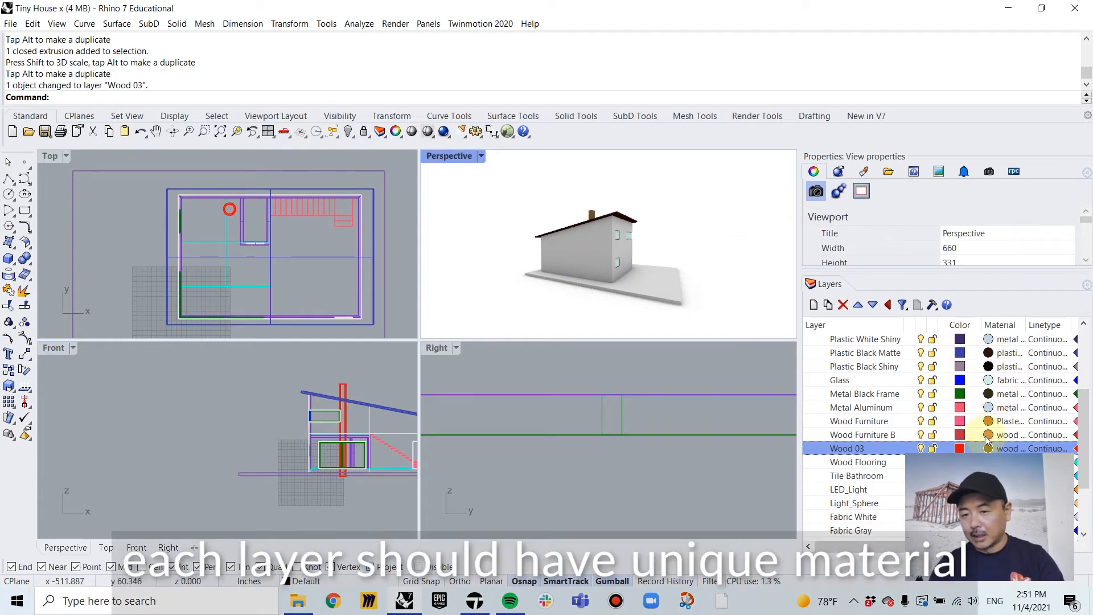
left_click(368, 373)
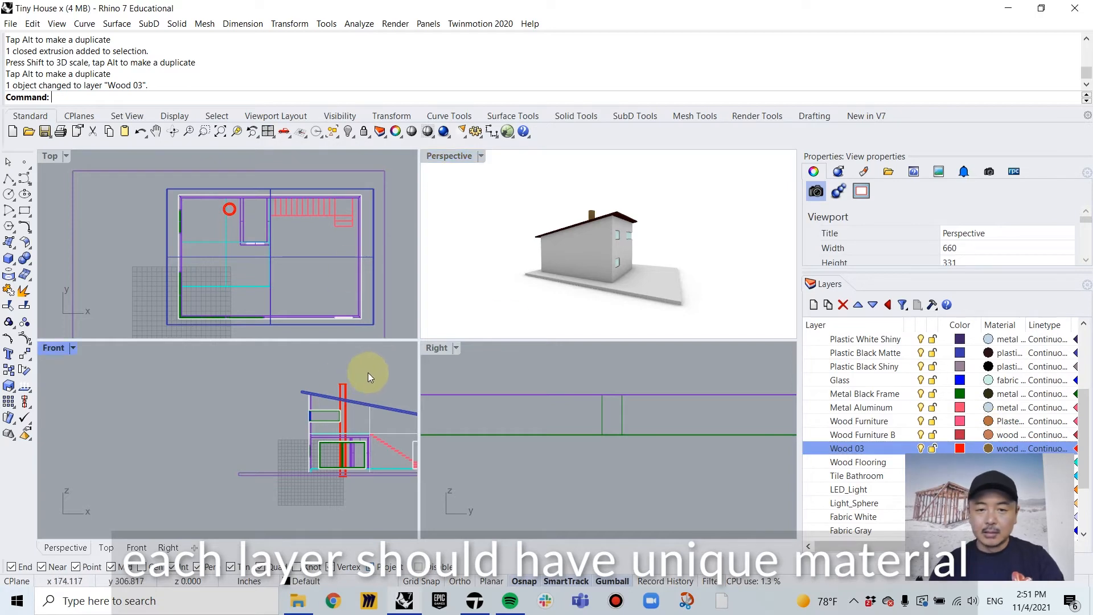
Select the whole house model and export it as the MotionBuilder FBX file "tiny house" in DP06, replacing the existing file
scroll(320, 414, "down", 3)
scroll(298, 387, "down", 2)
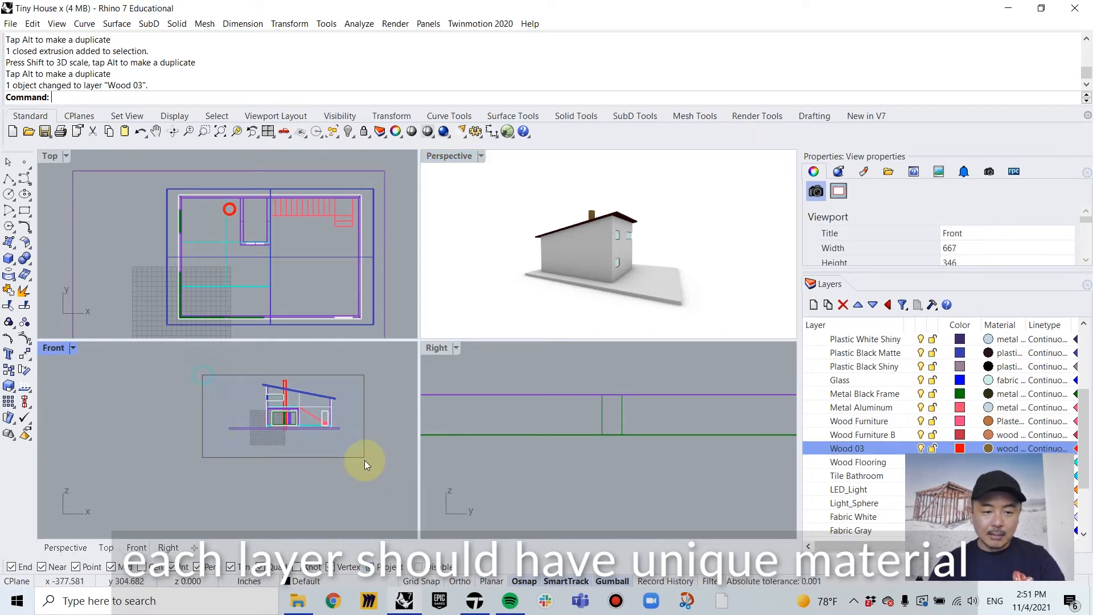
left_click_drag(364, 460, 363, 466)
left_click(10, 24)
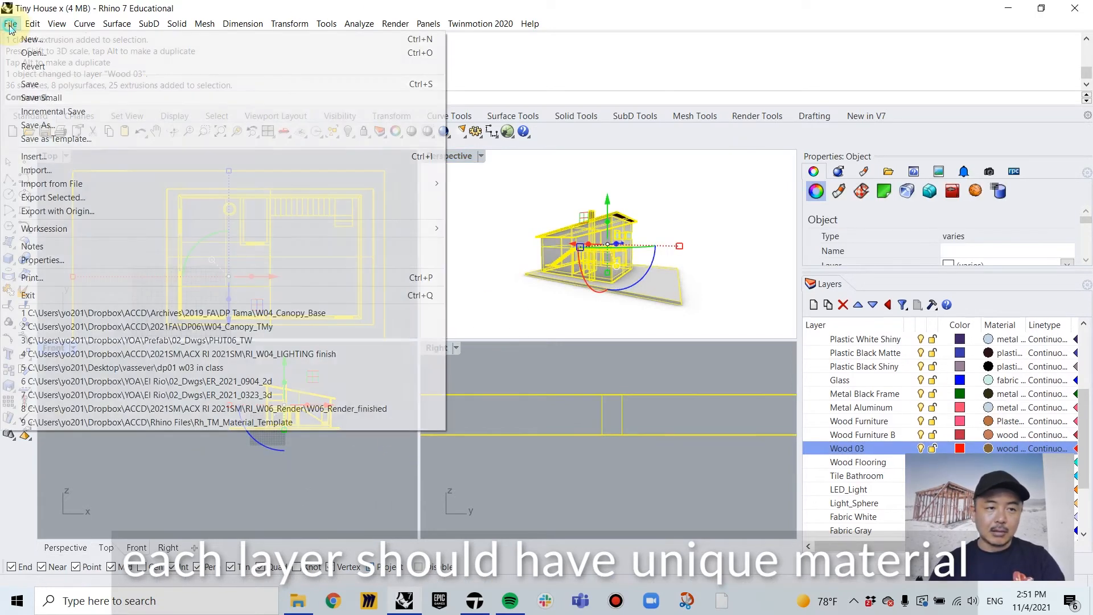
left_click(60, 197)
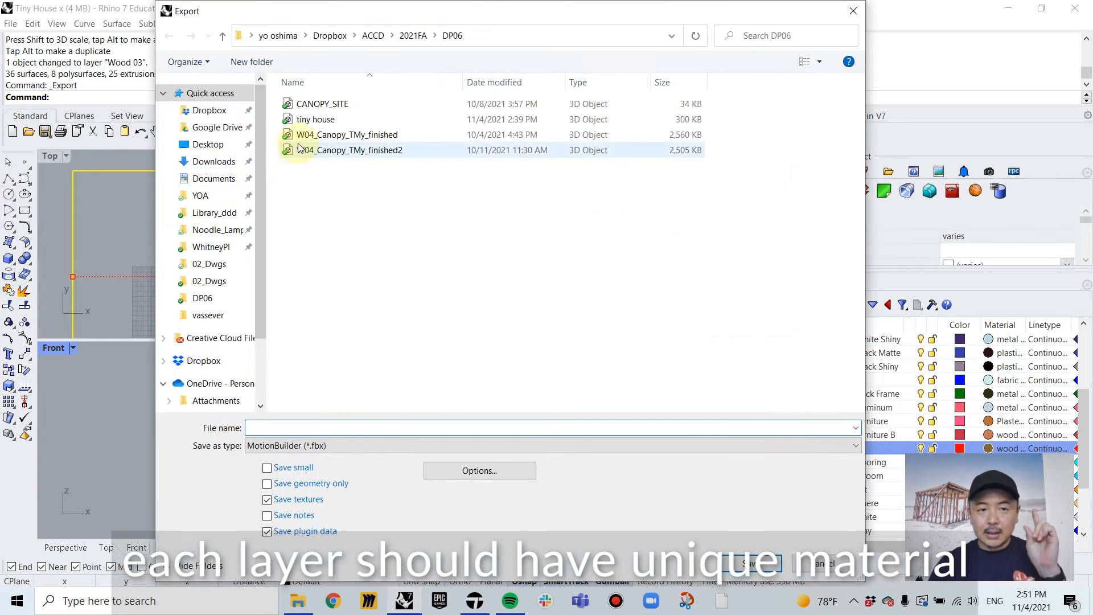
left_click(306, 120)
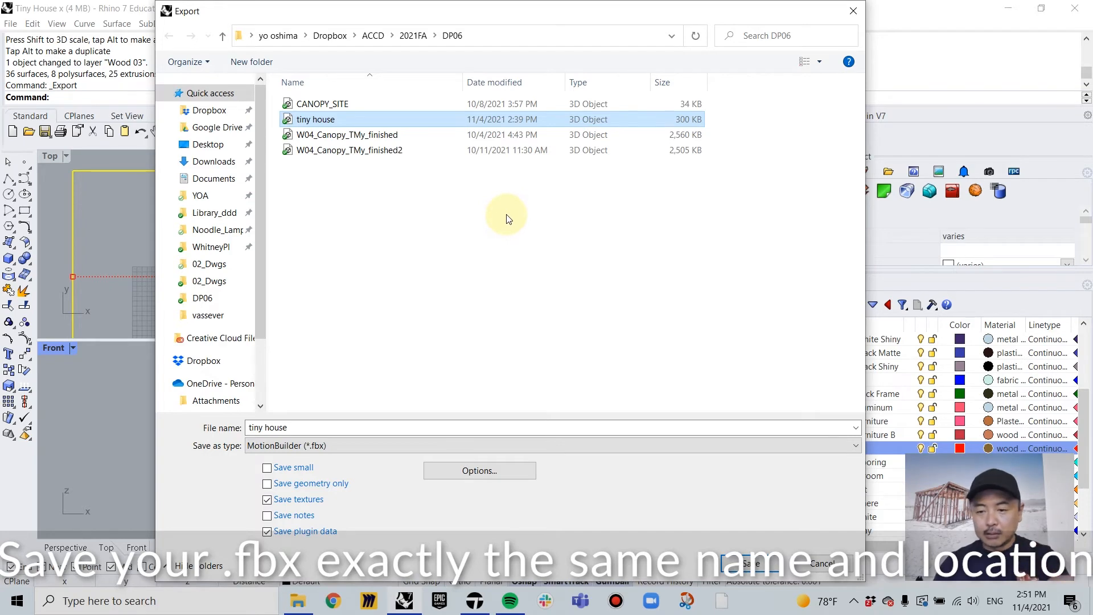
left_click(734, 563)
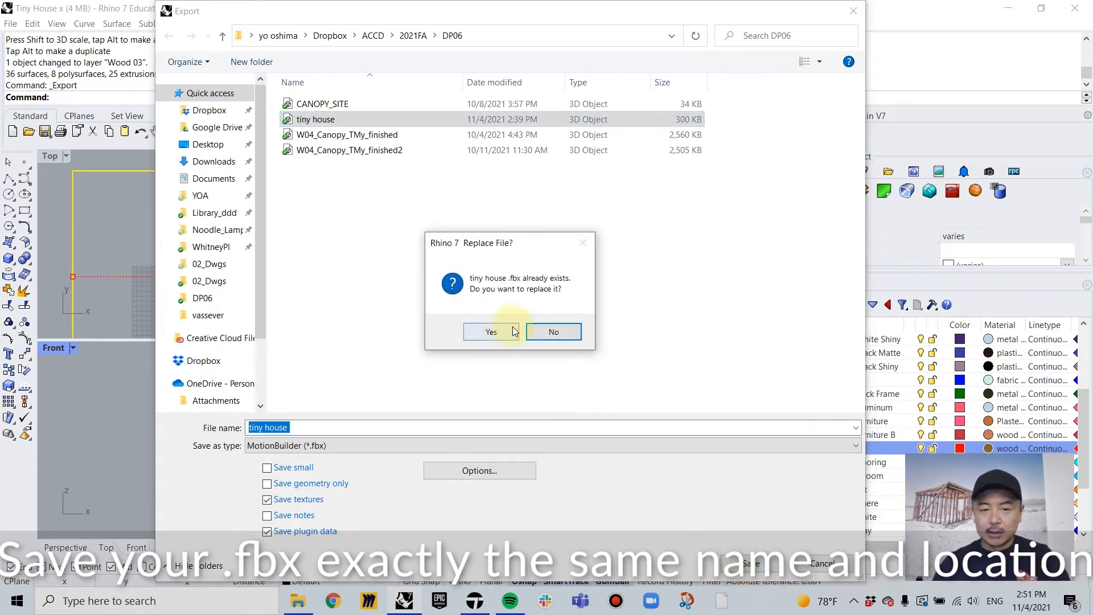
left_click(494, 332)
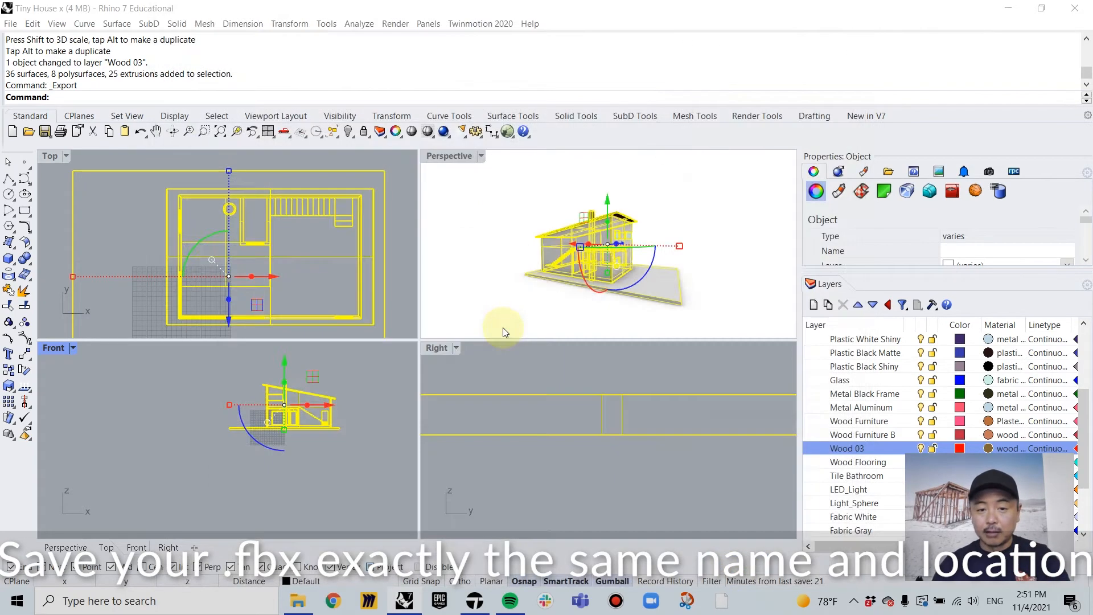
left_click(721, 406)
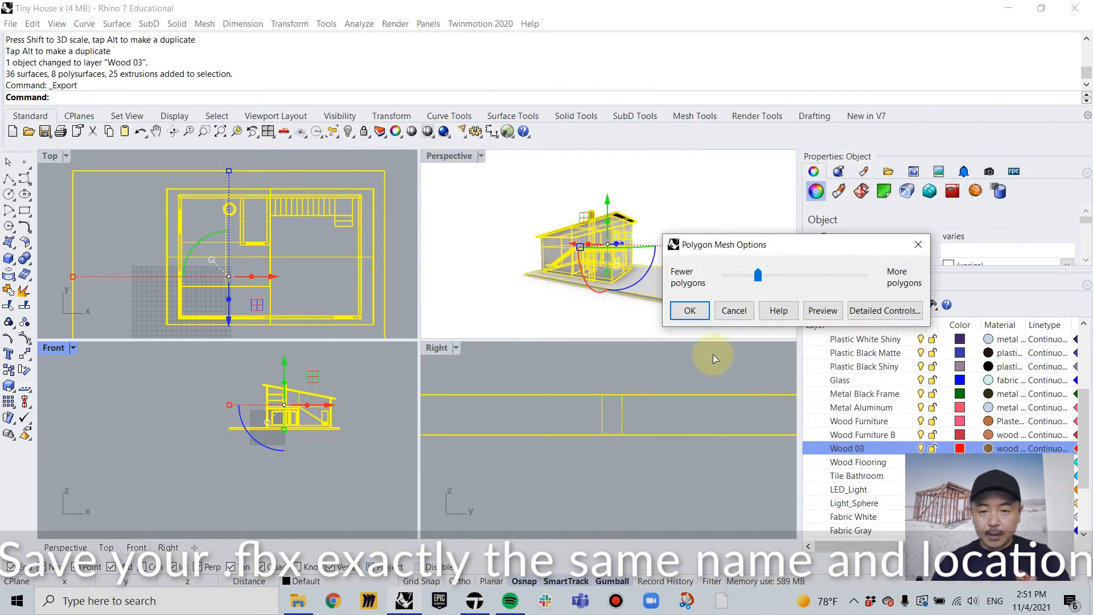
left_click(690, 311)
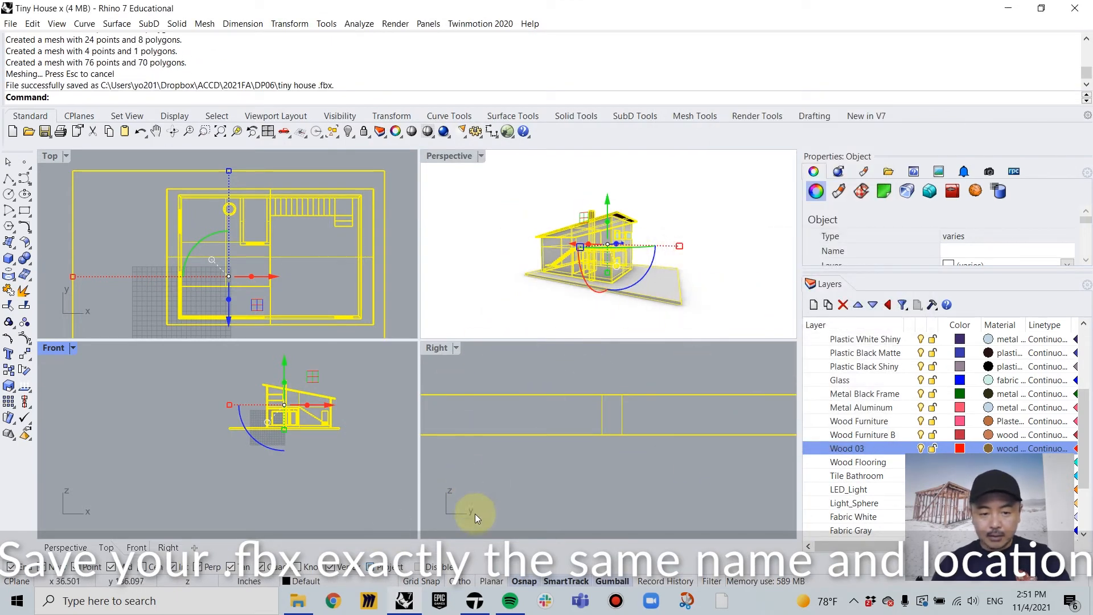
Switch to Twinmotion and refresh the imported tiny house FBX
left_click(475, 602)
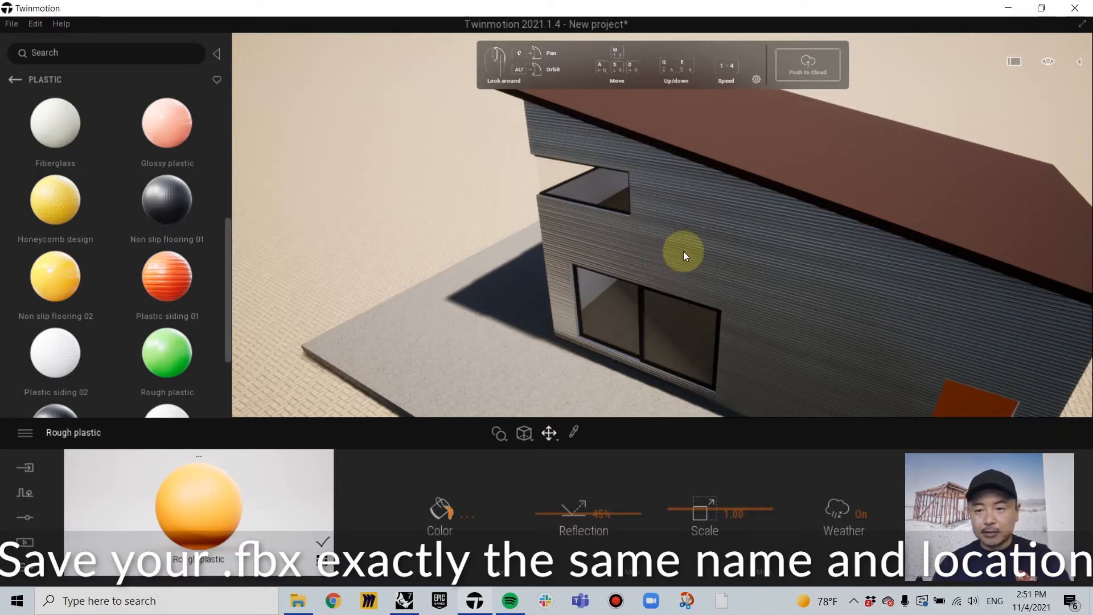
right_click_drag(535, 330, 561, 315)
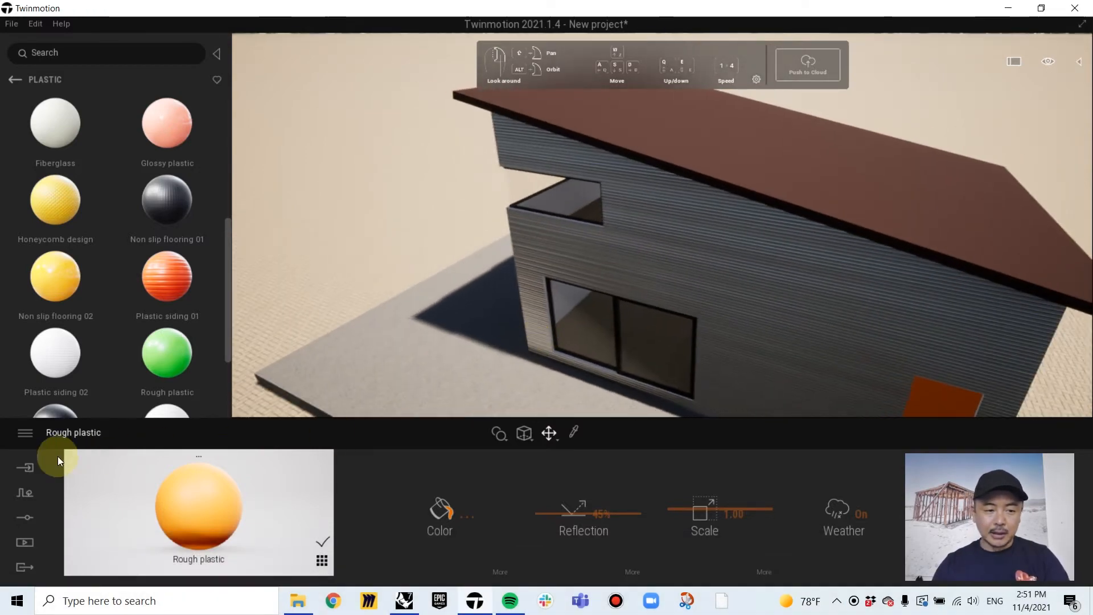
left_click(29, 467)
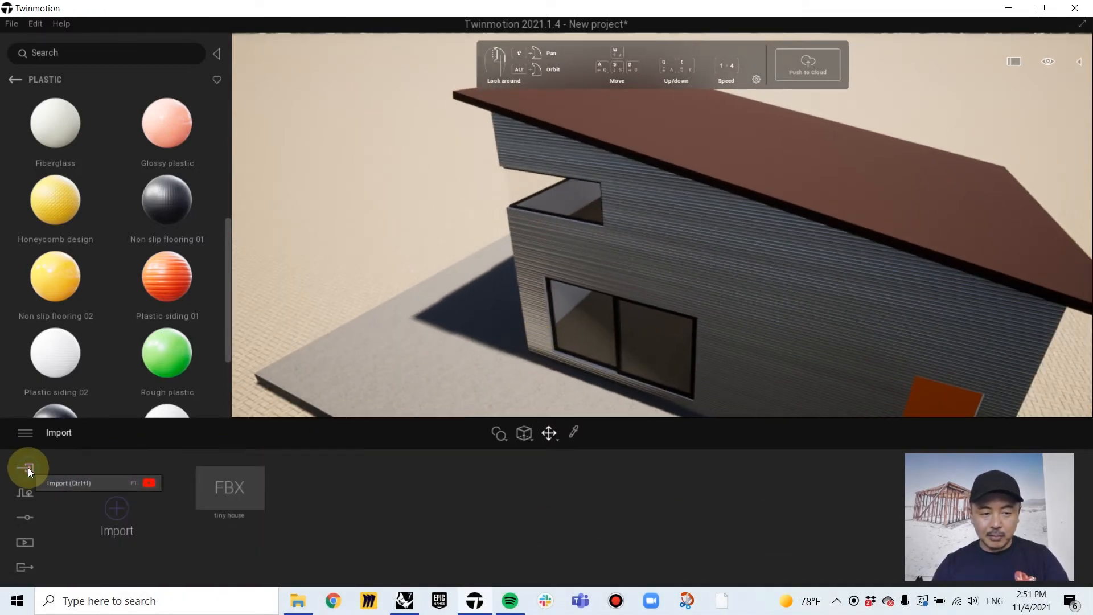
mouse_move(223, 489)
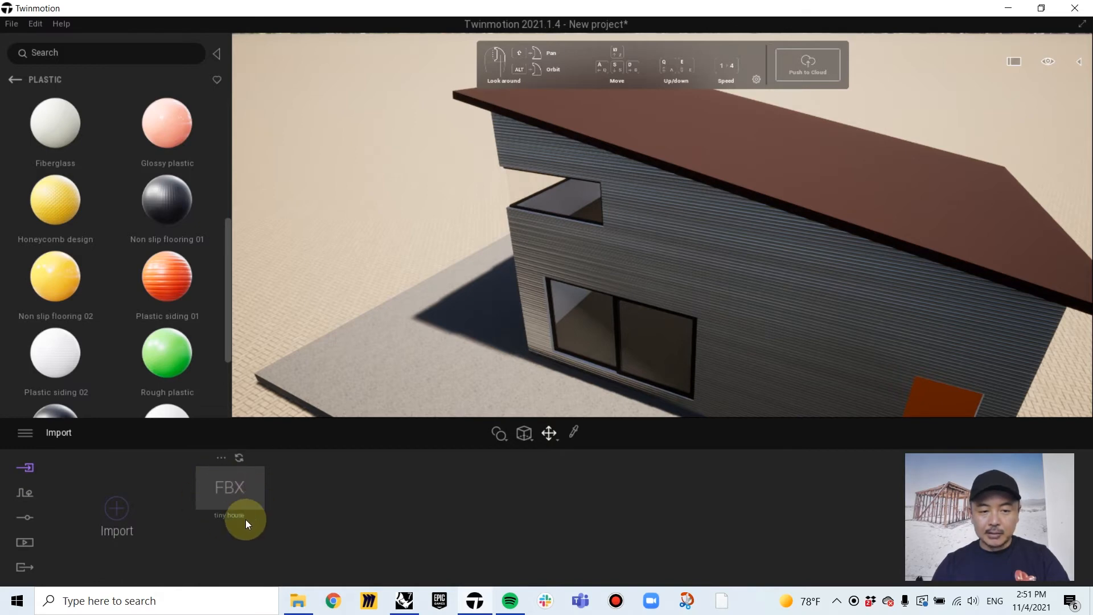
left_click(238, 458)
Apply the Bronze metal material to the chimney on the roof
right_click_drag(602, 288, 506, 289)
left_click(22, 80)
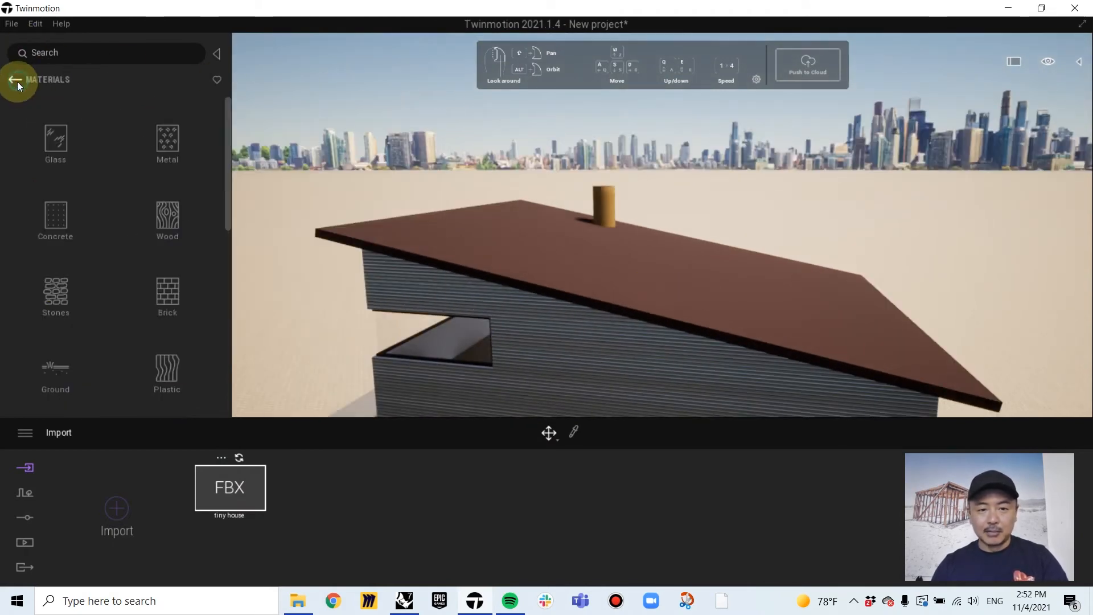
left_click(160, 149)
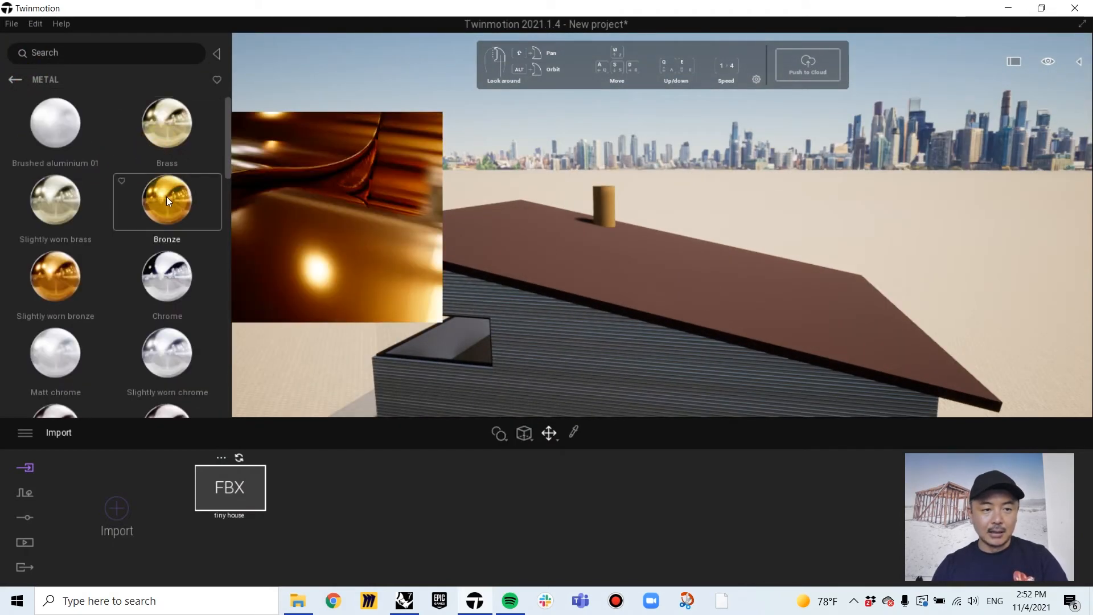
left_click_drag(165, 206, 605, 205)
Hide the navigation help overlay from the viewport
right_click_drag(461, 323, 422, 354)
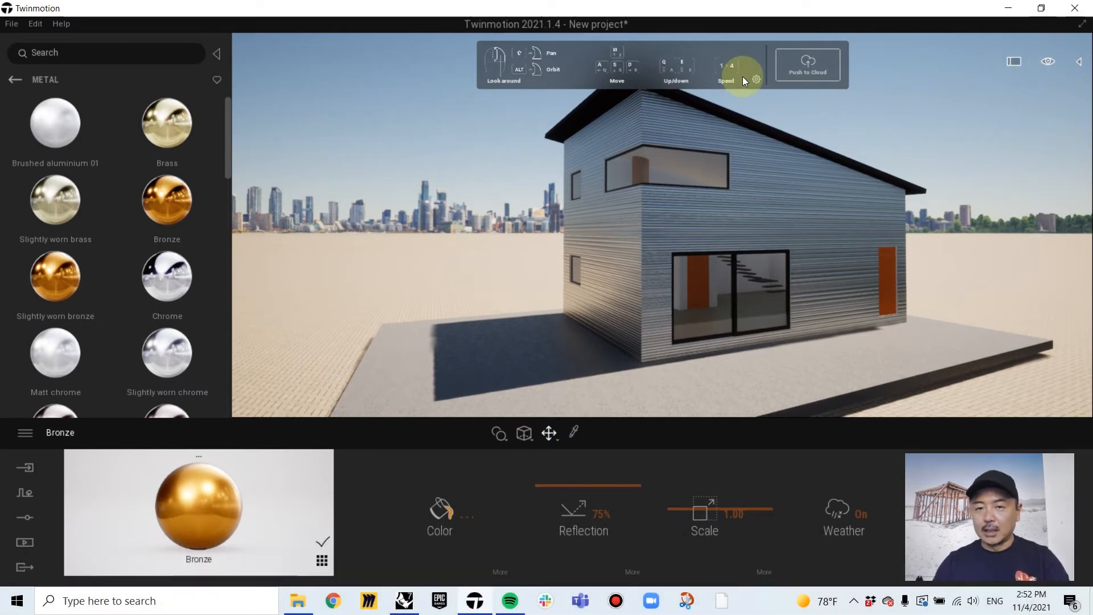
left_click(757, 79)
left_click(699, 279)
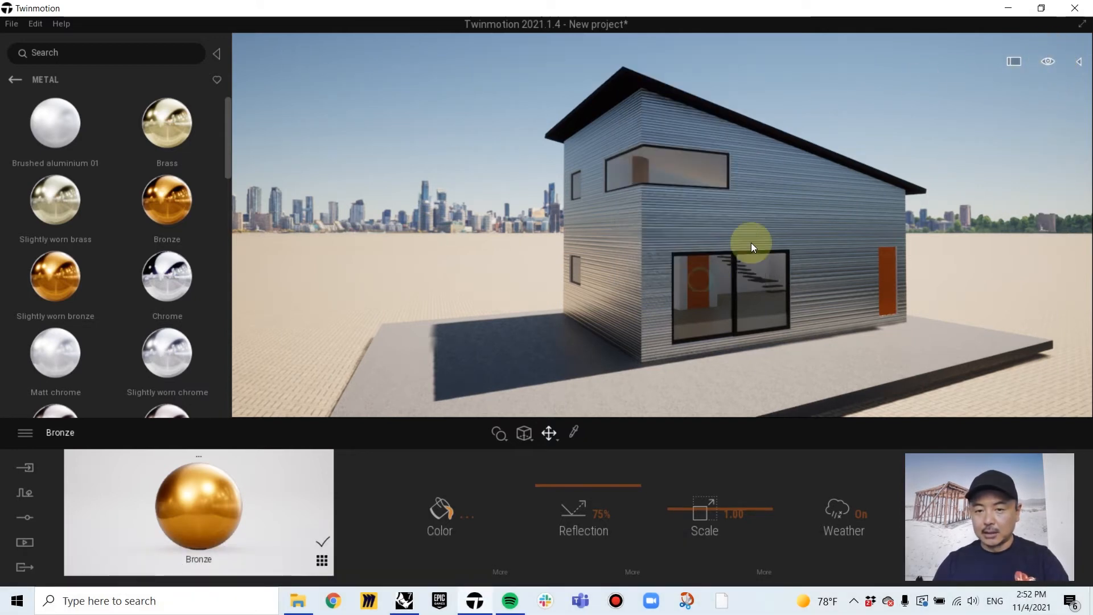
Set the scene's time of day to about 18:04
right_click_drag(750, 242, 905, 125)
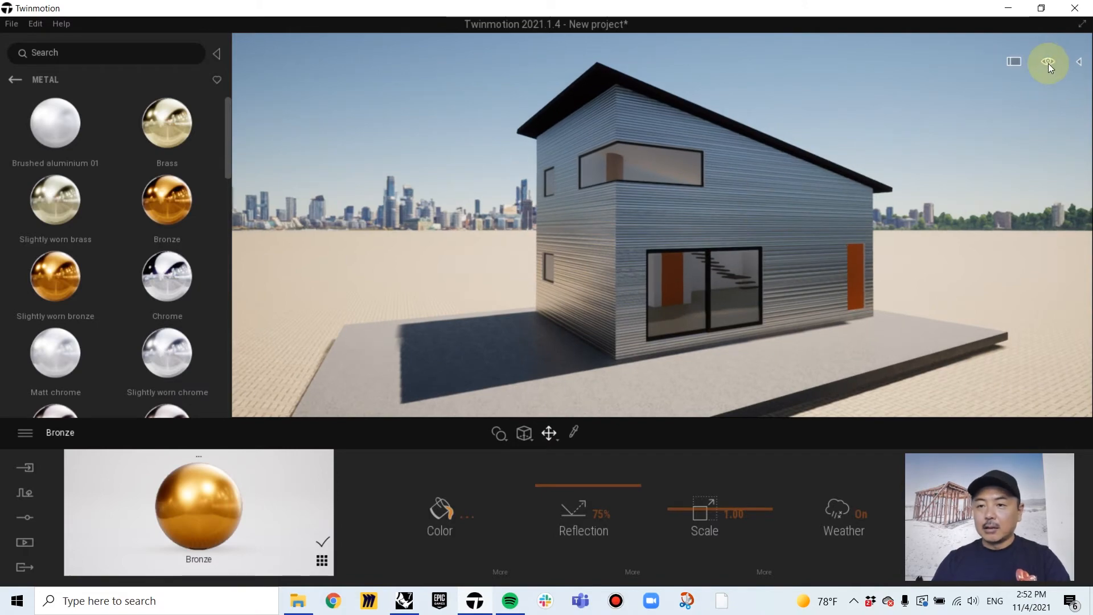
mouse_move(1047, 64)
left_click(1045, 91)
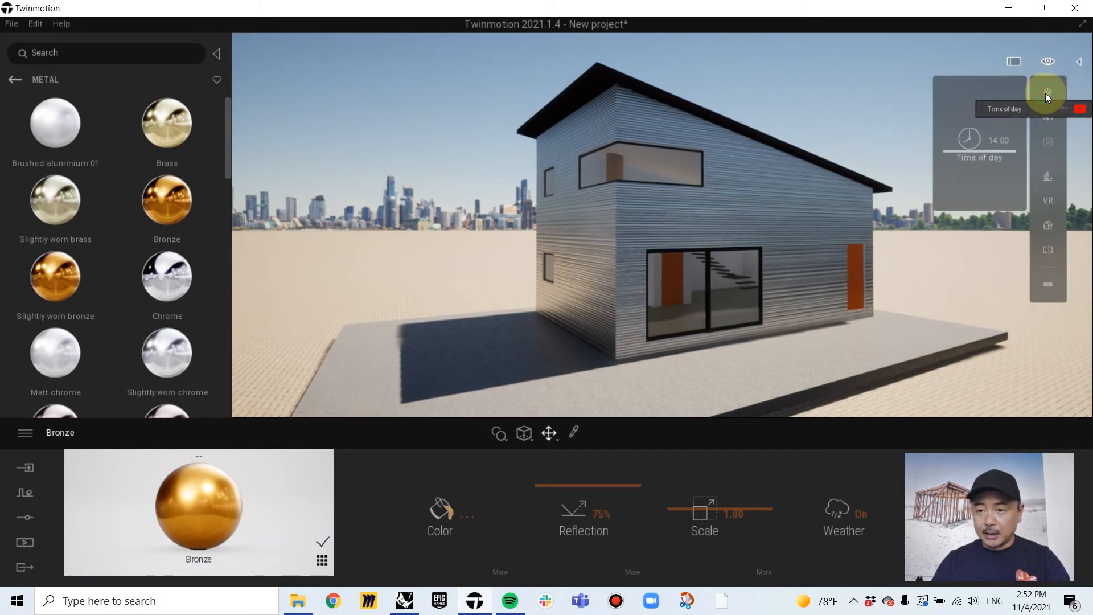
left_click_drag(975, 152, 989, 170)
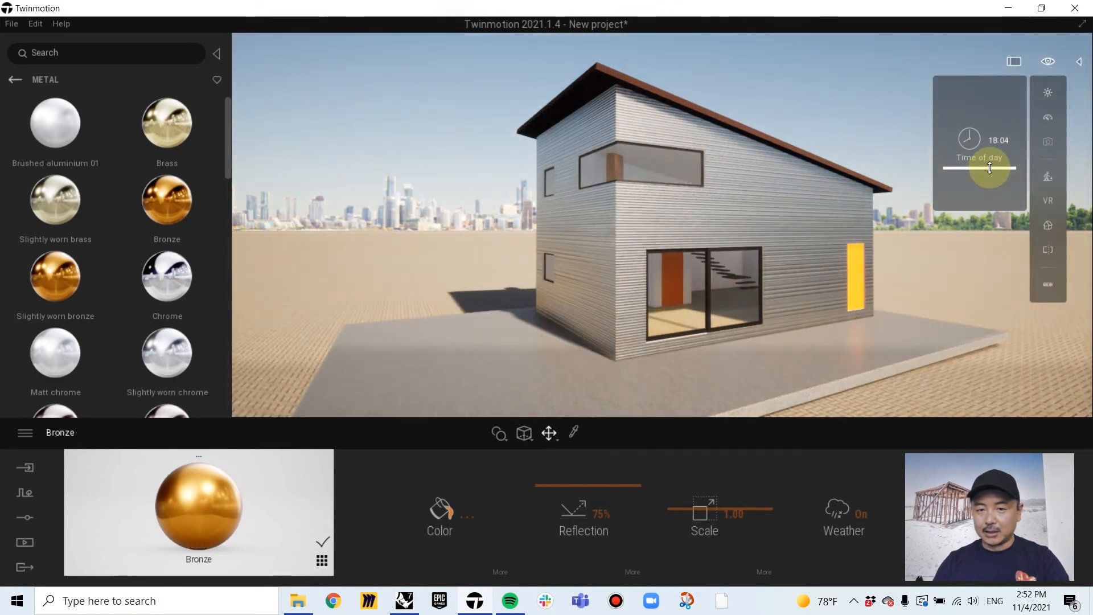
mouse_move(825, 191)
right_mouse_down()
mouse_move(871, 186)
mouse_move(824, 196)
right_mouse_up()
key("s")
left_click(1048, 60)
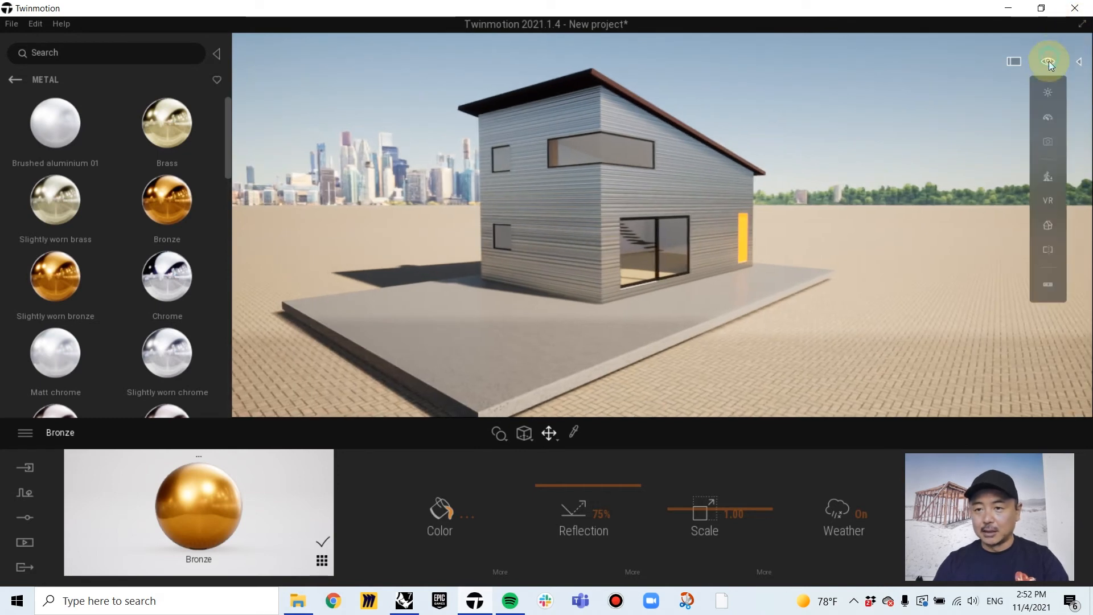
left_click(1048, 118)
left_click(931, 197)
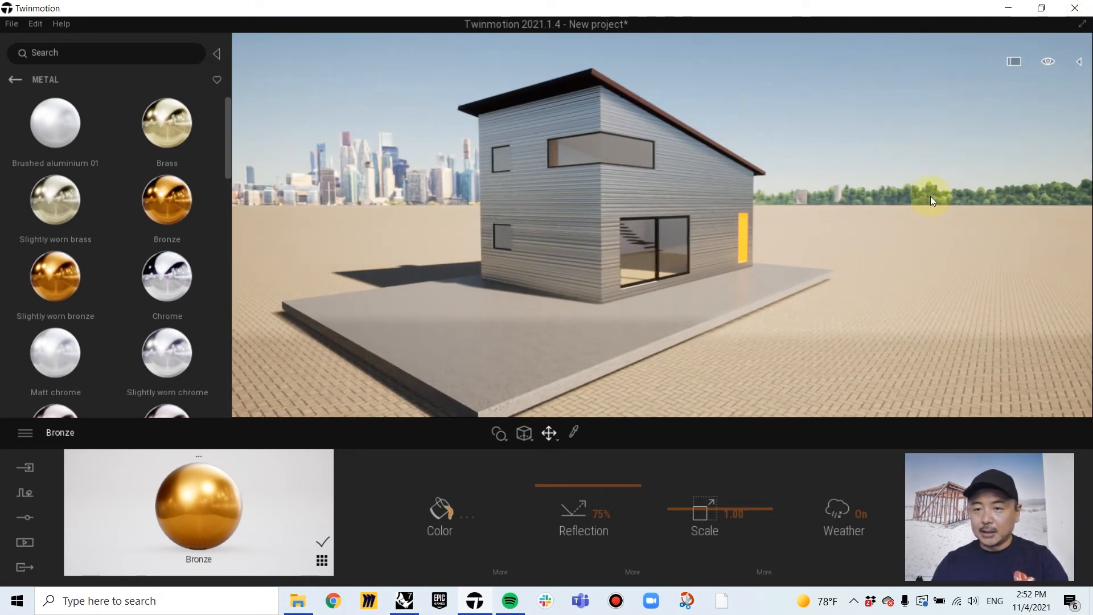
left_click(1051, 60)
left_click(1049, 118)
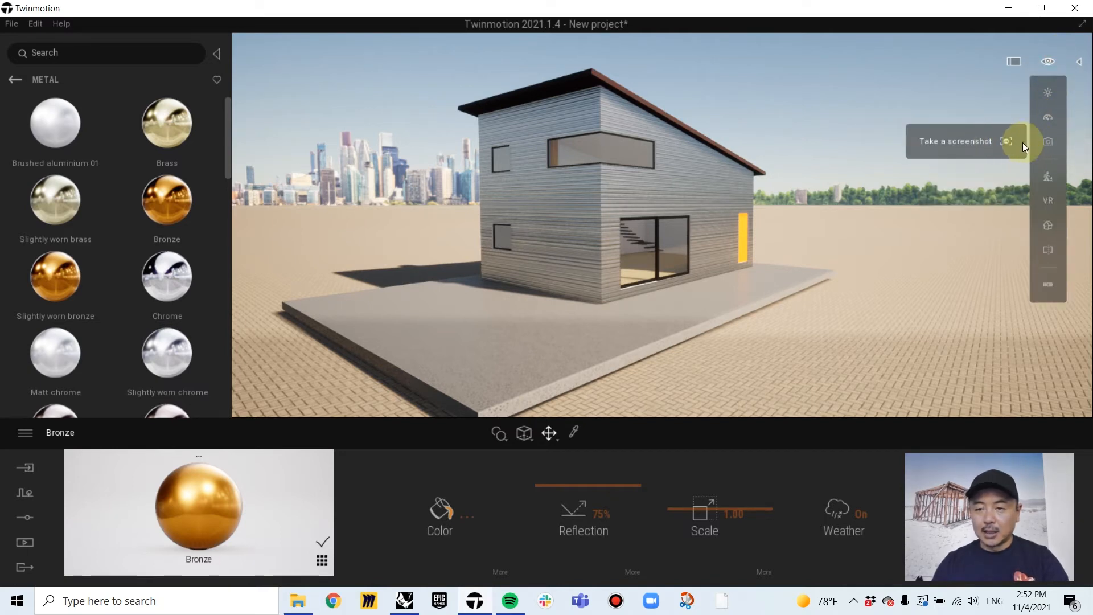
mouse_move(1050, 63)
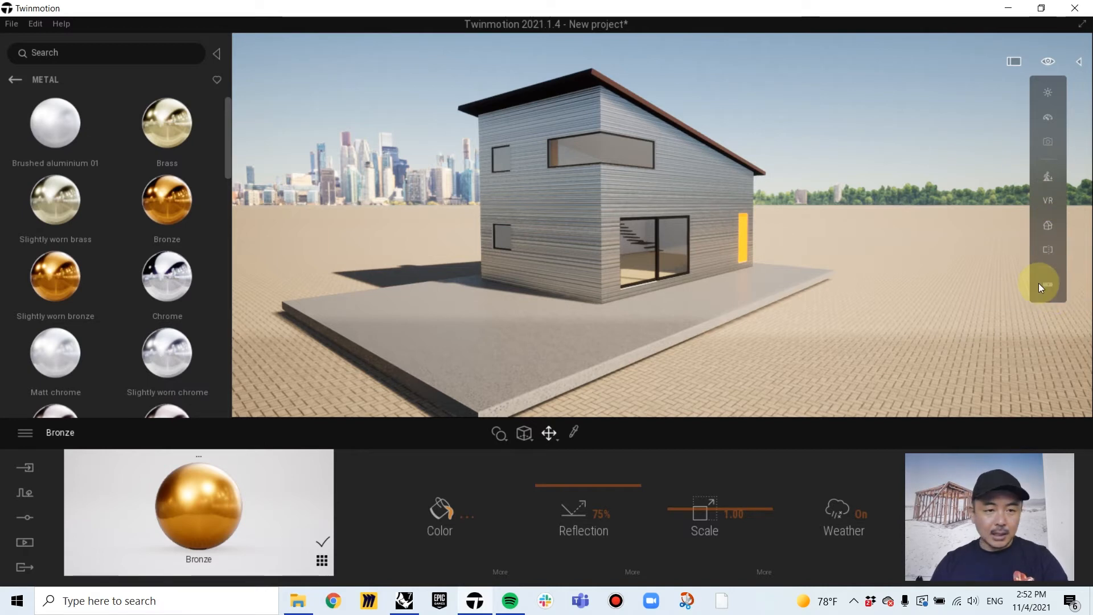
left_click(810, 116)
Place the animated humans Michael and Emilie facing each other on the concrete slab beside the house
middle_click_drag(732, 247, 719, 246, "shift")
scroll(722, 243, "up", 3)
scroll(719, 246, "up", 2)
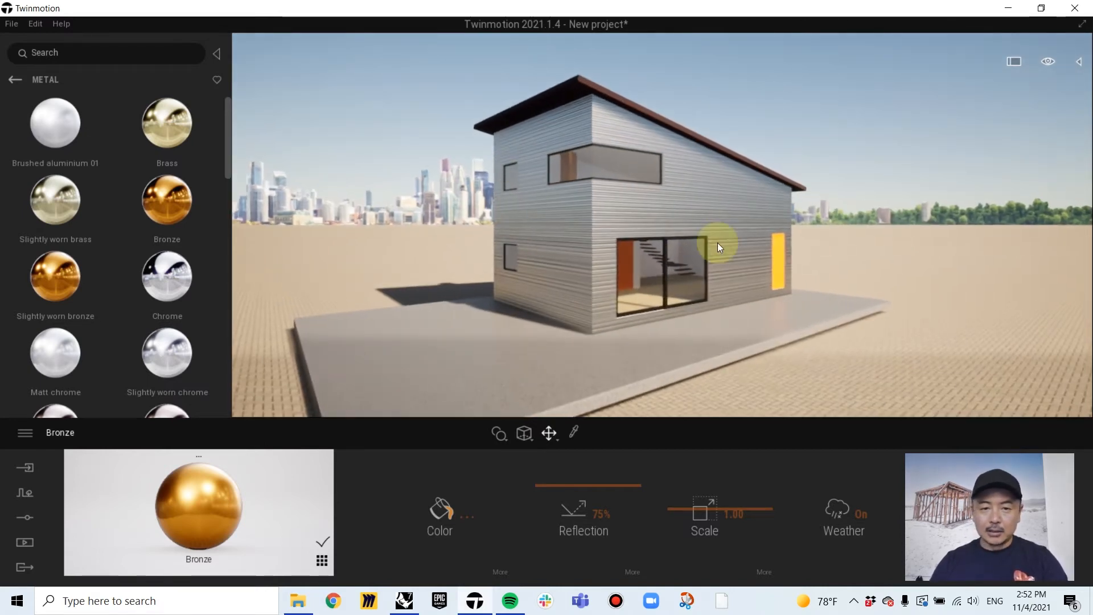
left_click(13, 80)
left_click(13, 80)
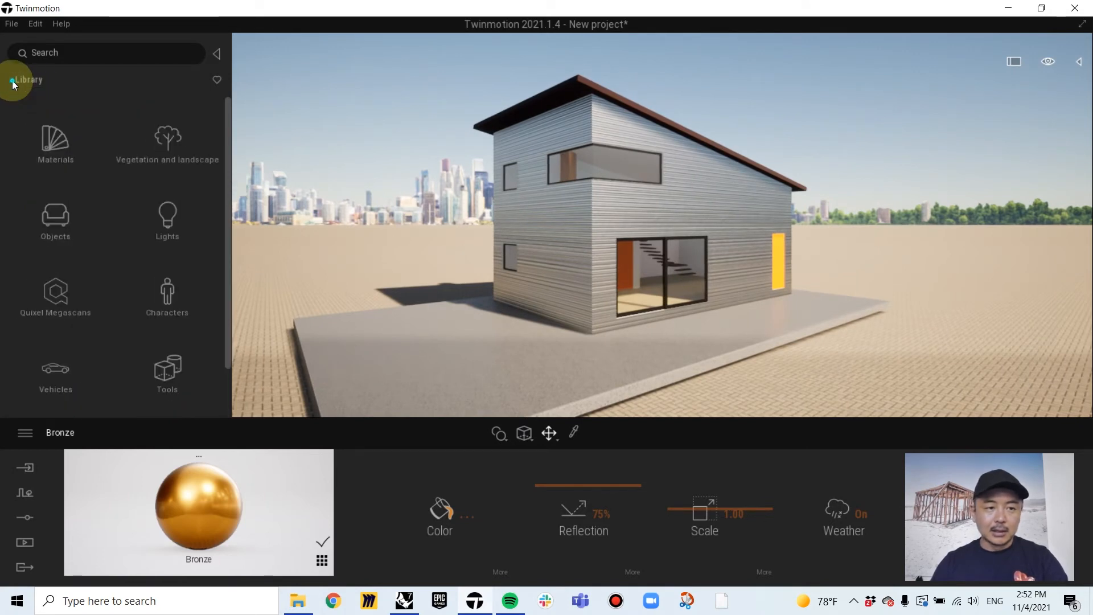
left_click(169, 300)
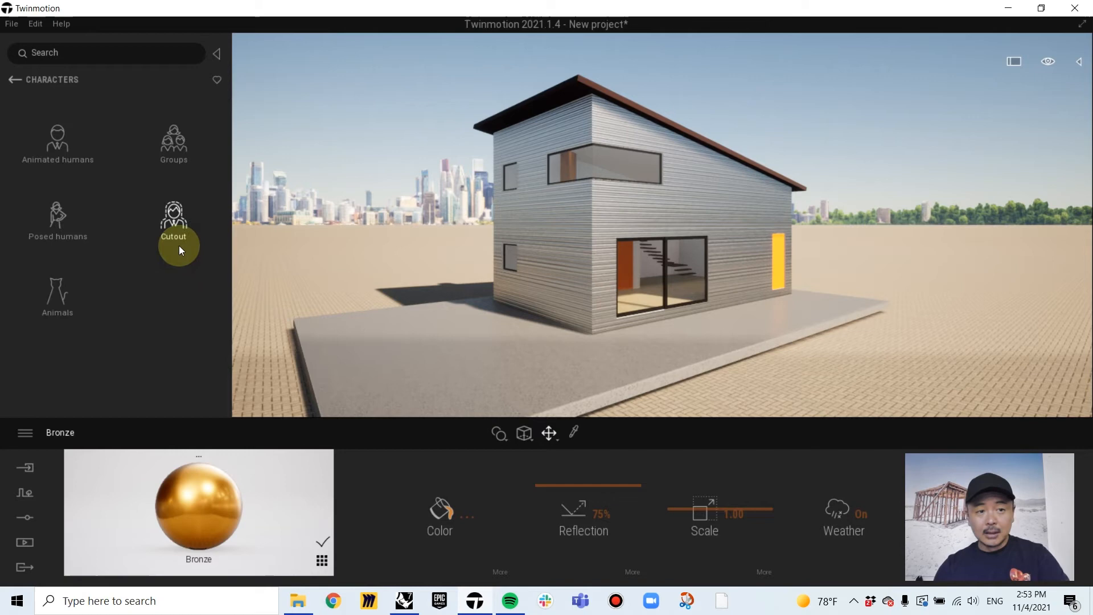
left_click(56, 138)
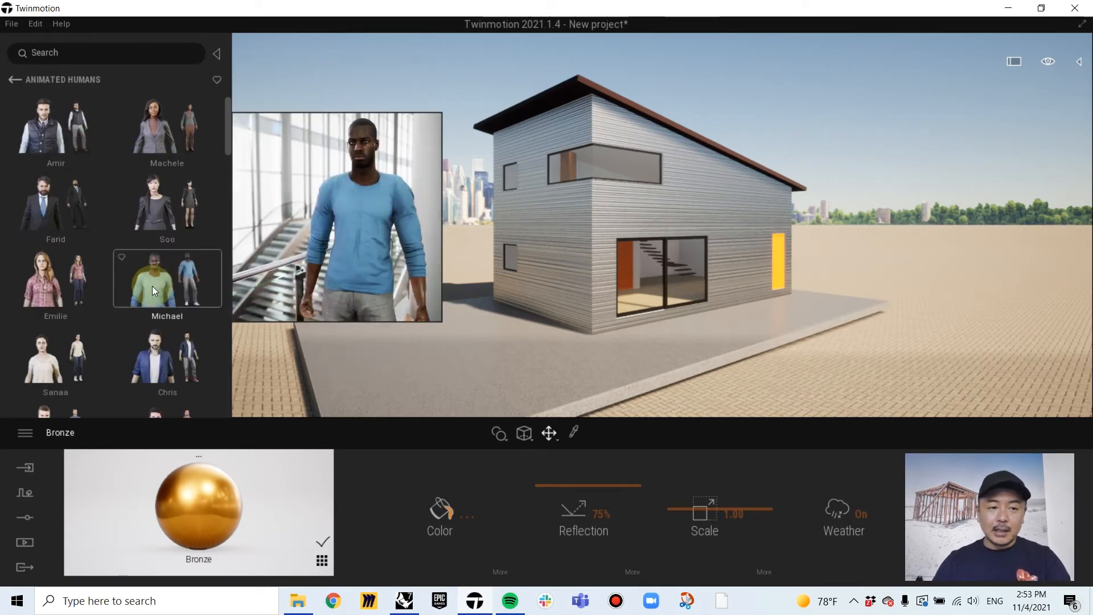
left_click_drag(429, 330, 454, 341)
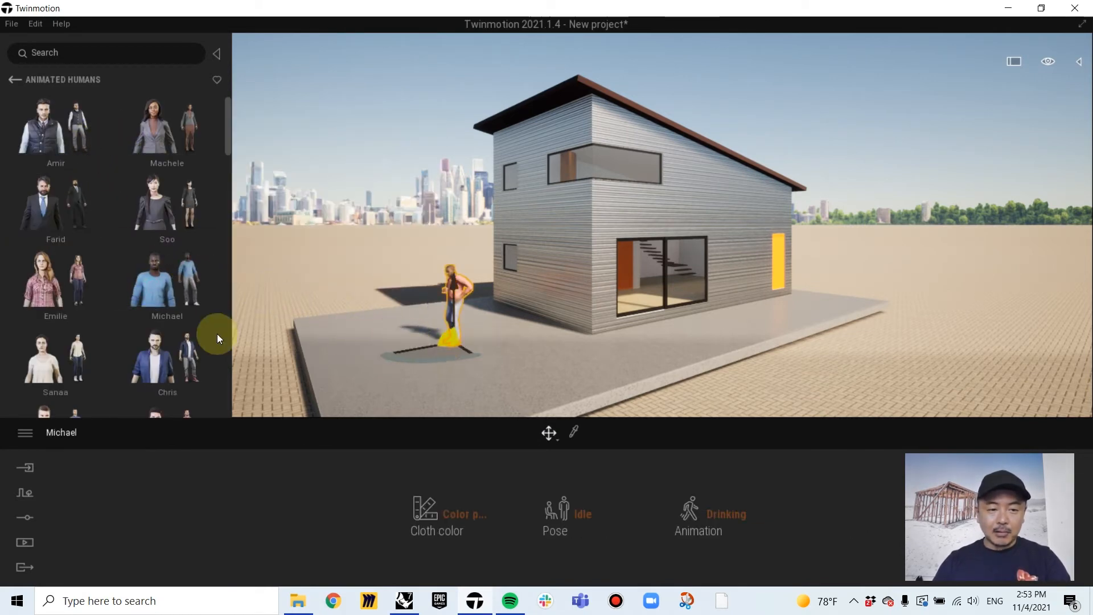
left_click_drag(43, 293, 401, 337)
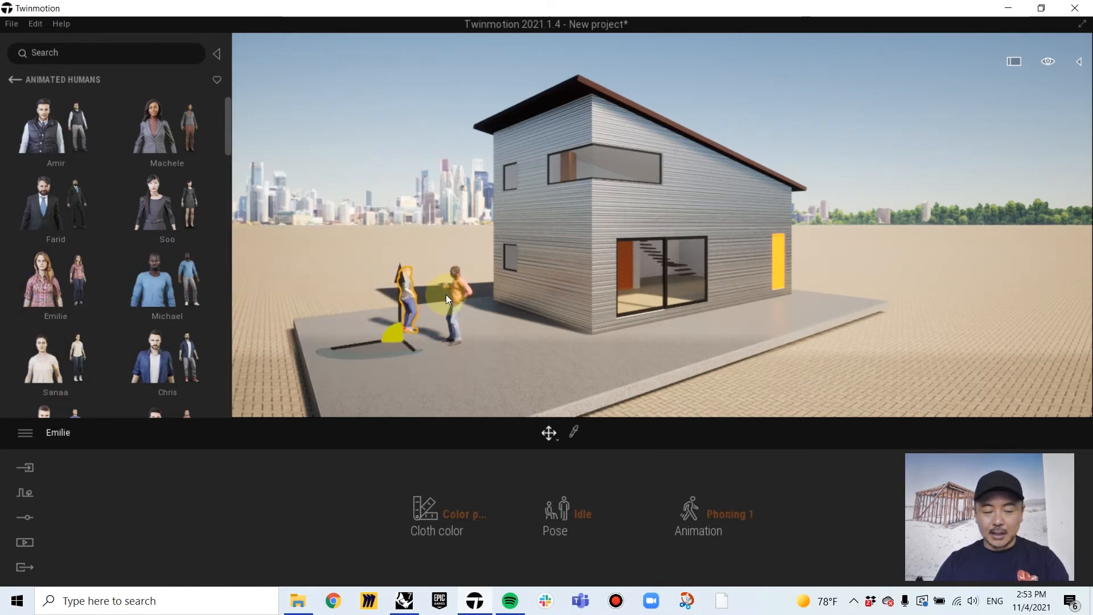
Examine the two animated characters on the slab up close and from different angles
scroll(446, 295, "up", 5)
right_click_drag(538, 281, 596, 297)
key("e")
key("s")
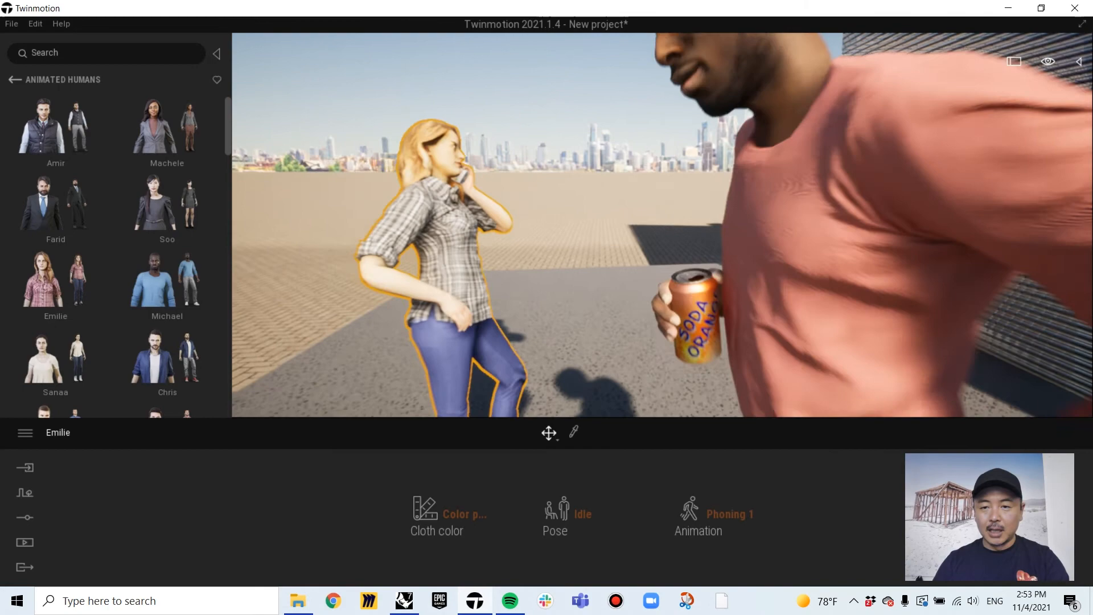
key("s")
key("w")
key("s")
key("e")
key("a")
right_click_drag(560, 265, 580, 270)
key("s")
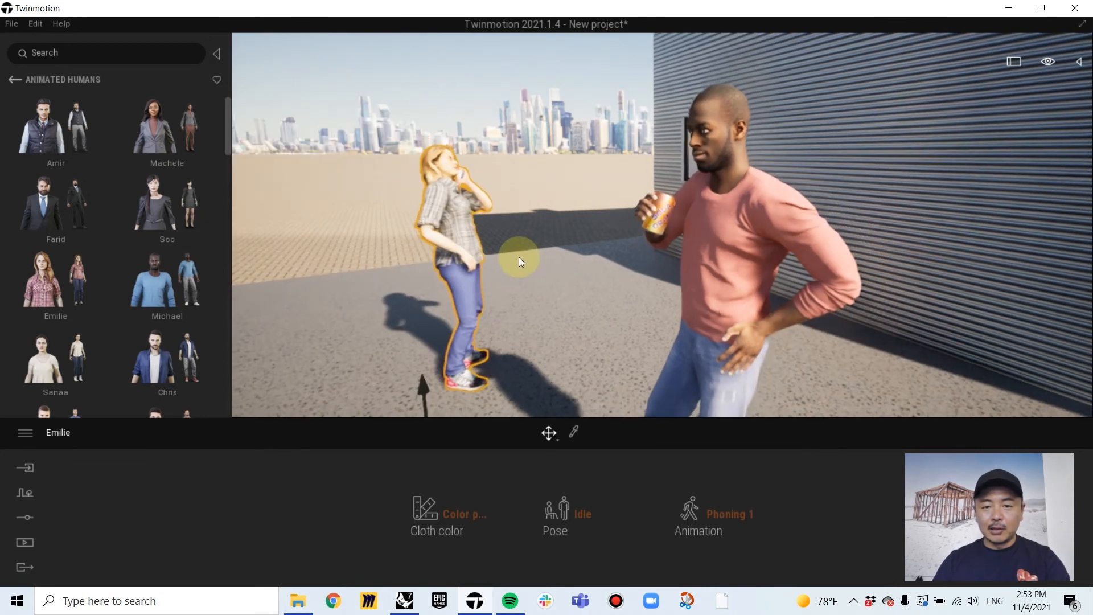
Delete both animated characters from the slab
key("Delete")
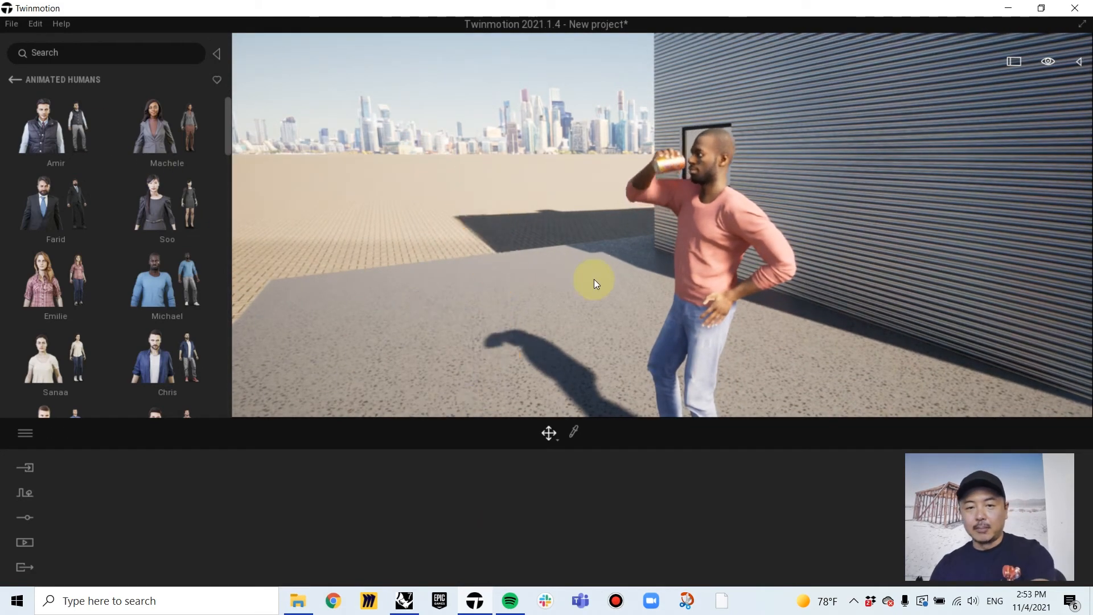
left_click(697, 290)
key("Delete")
Place the posed human Sharron on the concrete slab beside the house
left_click(10, 78)
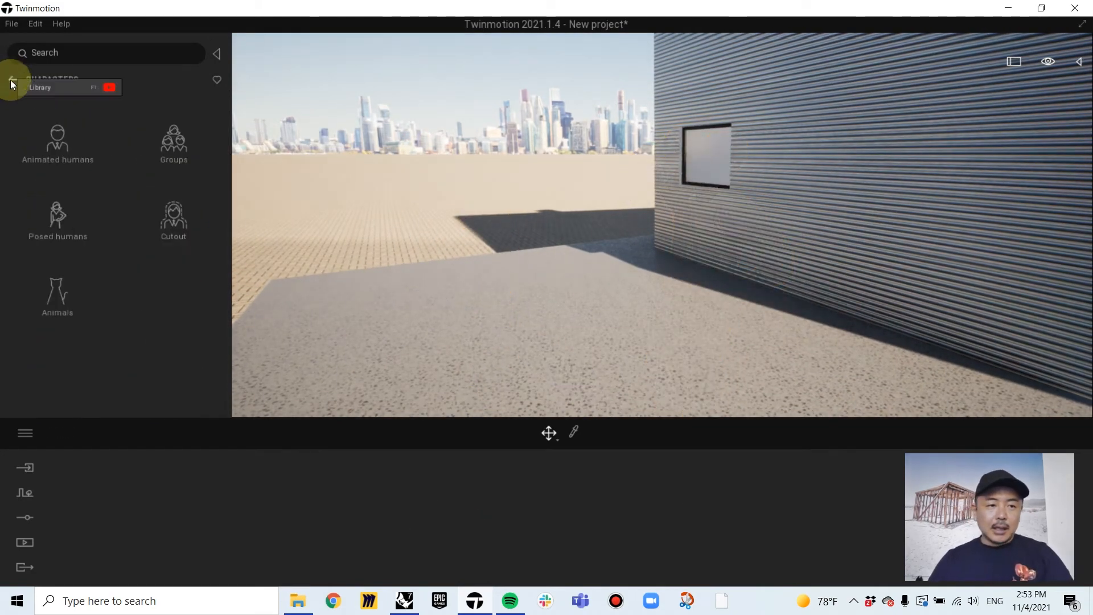
left_click(56, 224)
scroll(145, 225, "down", 2)
scroll(144, 230, "down", 8)
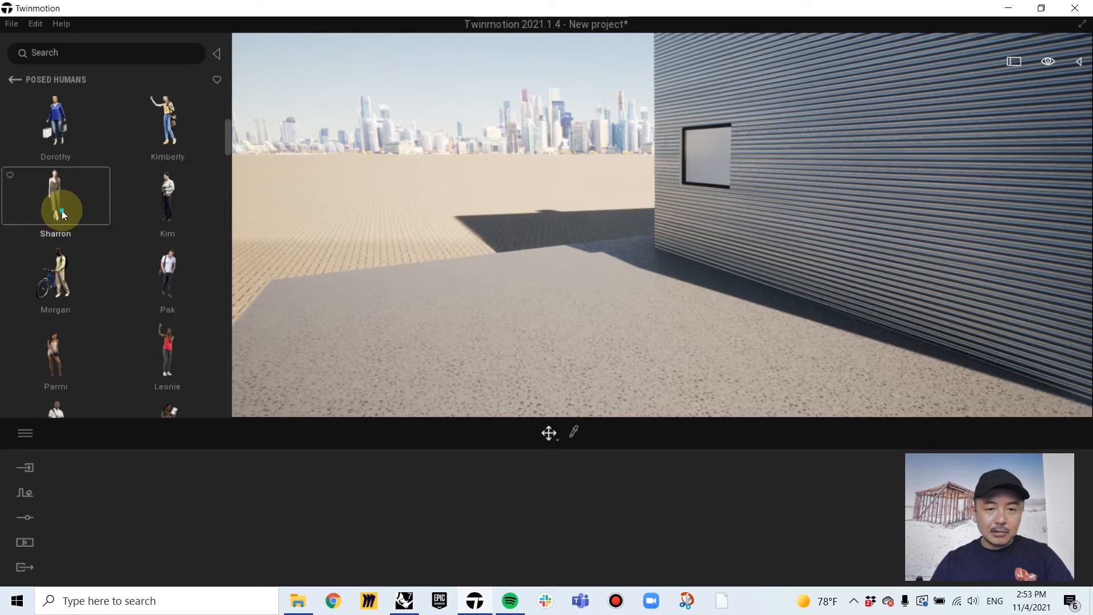
left_click_drag(62, 210, 534, 342)
left_click_drag(448, 281, 505, 293)
Place the posed human Pak on the slab in front of the sliding glass door and adjust his placement
right_click_drag(505, 293, 539, 295)
left_click_drag(177, 275, 912, 306)
left_click_drag(1008, 324, 1005, 367)
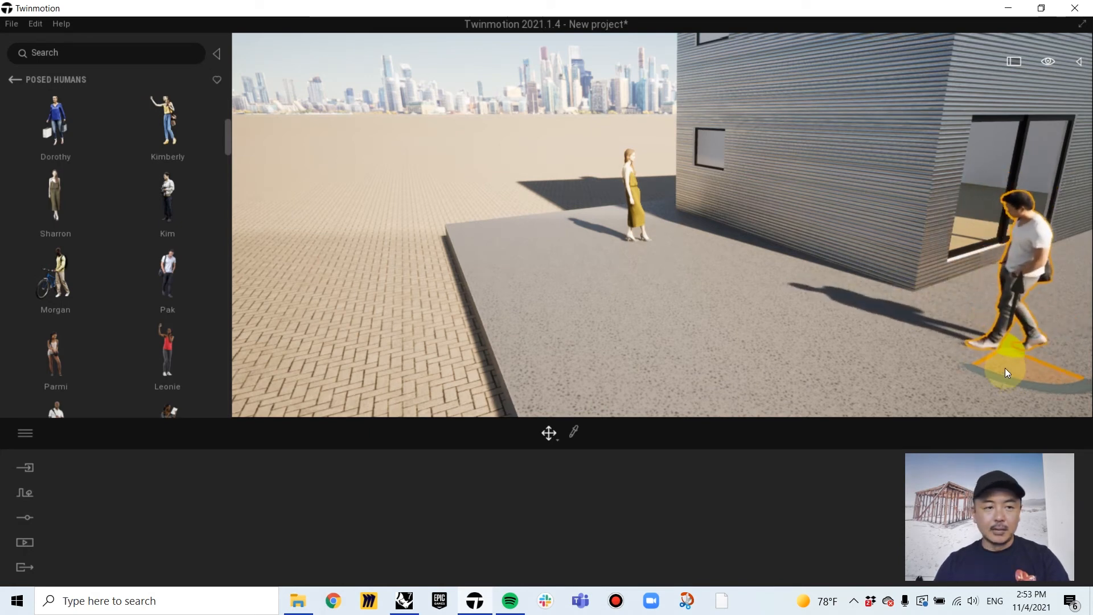
Place the cutout person Tina walking 01 on the concrete slab between the two posed humans
left_click(12, 81)
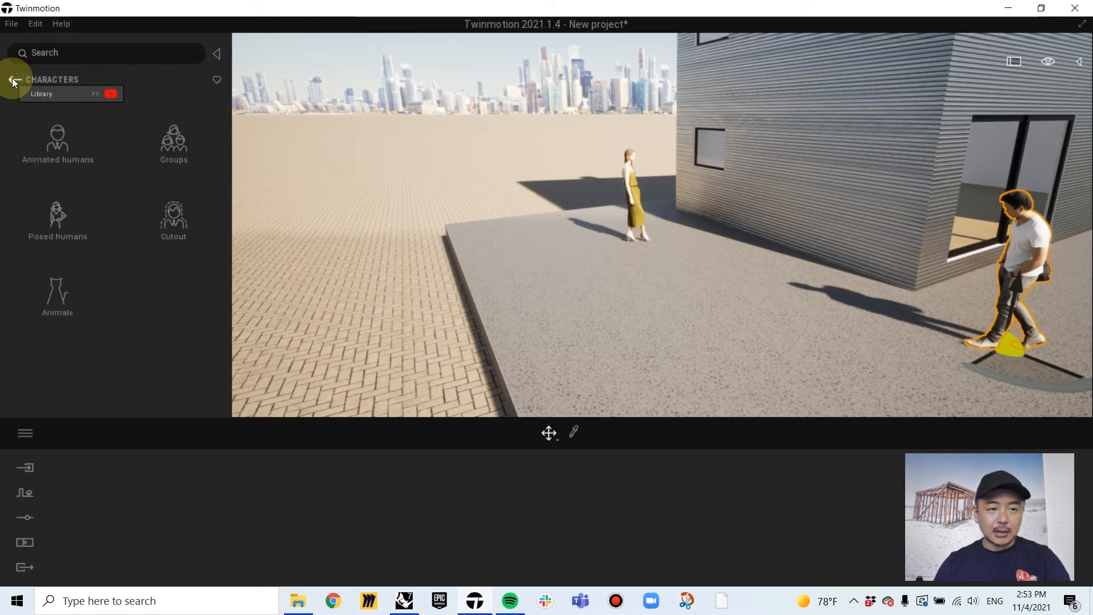
left_click(176, 226)
scroll(148, 304, "down", 5)
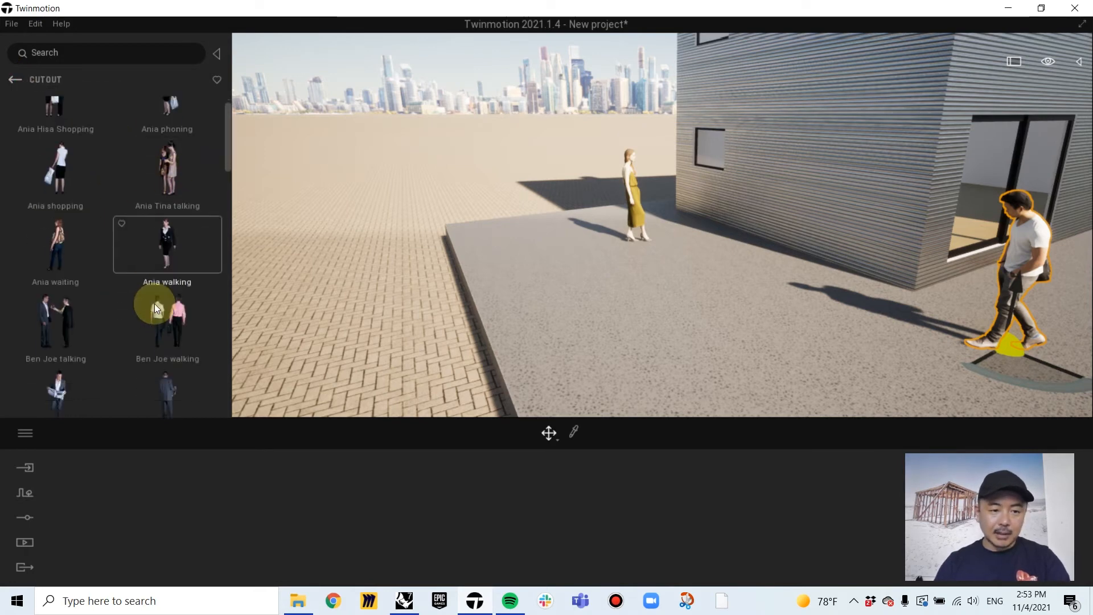
scroll(140, 309, "down", 10)
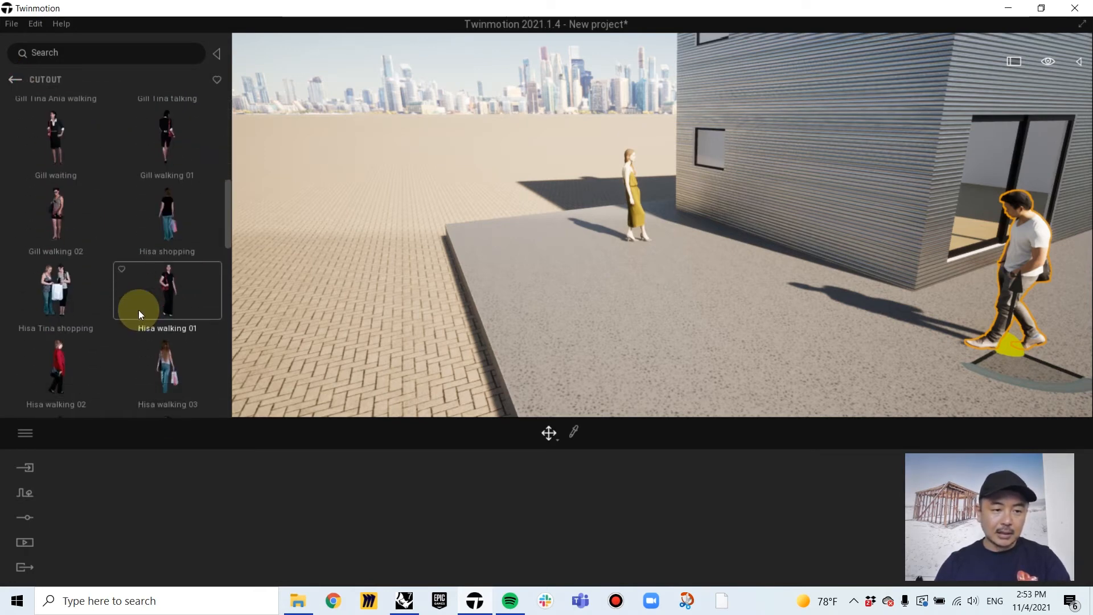
scroll(141, 310, "down", 10)
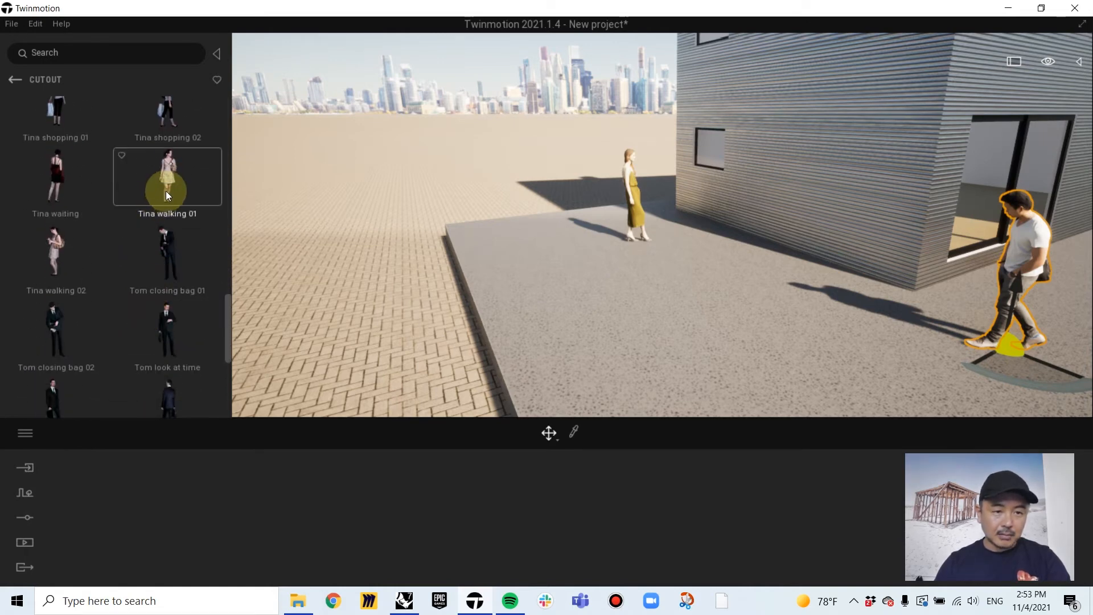
left_click_drag(166, 190, 710, 269)
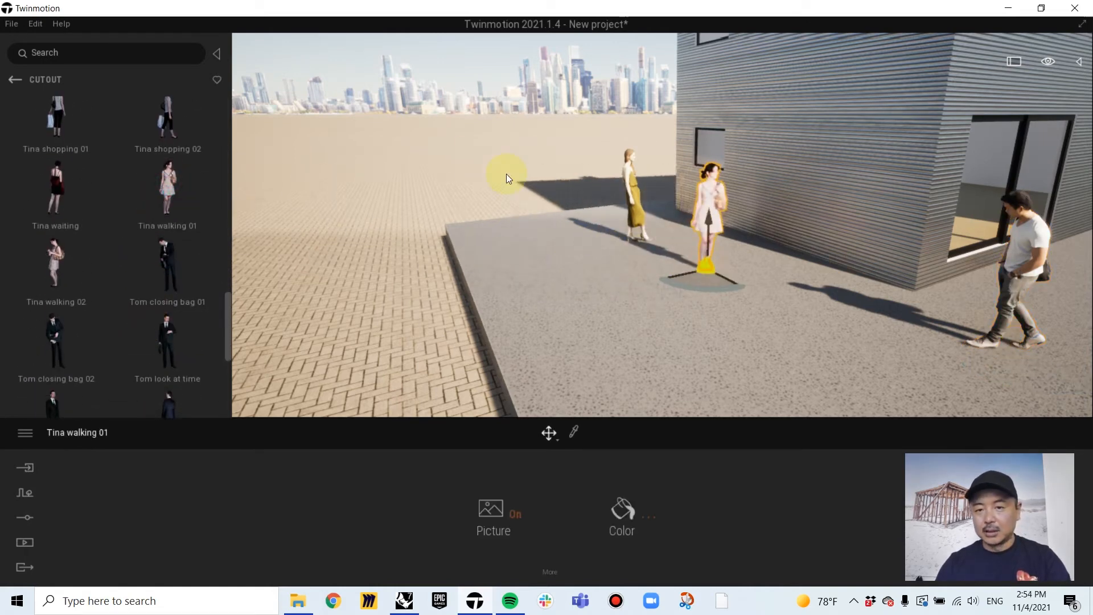
left_click(465, 132)
right_click_drag(757, 218, 791, 218)
scroll(757, 218, "down", 3)
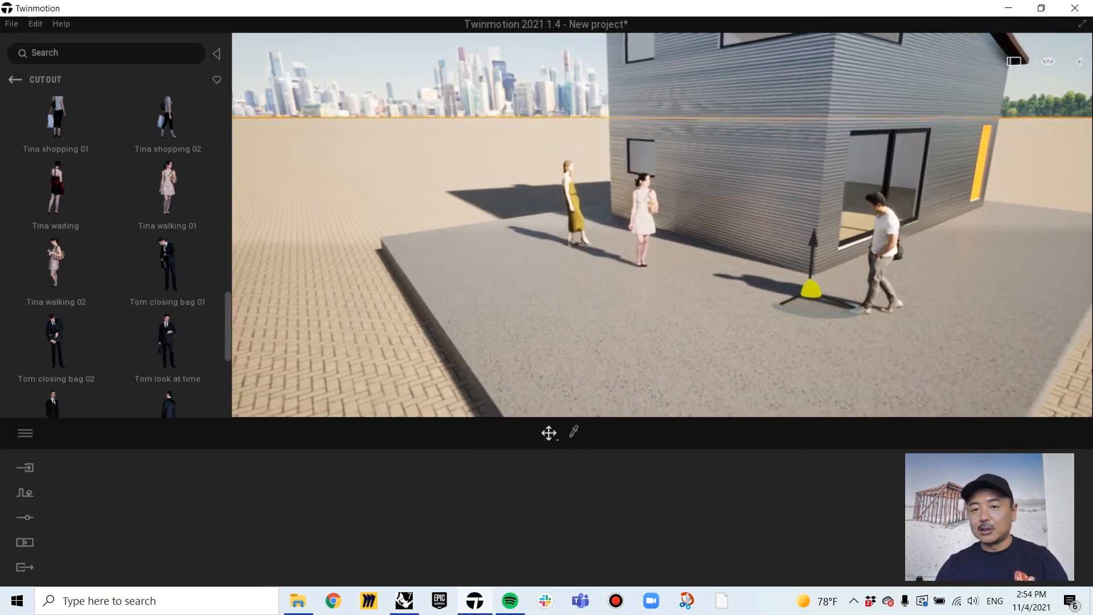
left_click(461, 77)
scroll(756, 364, "down", 3)
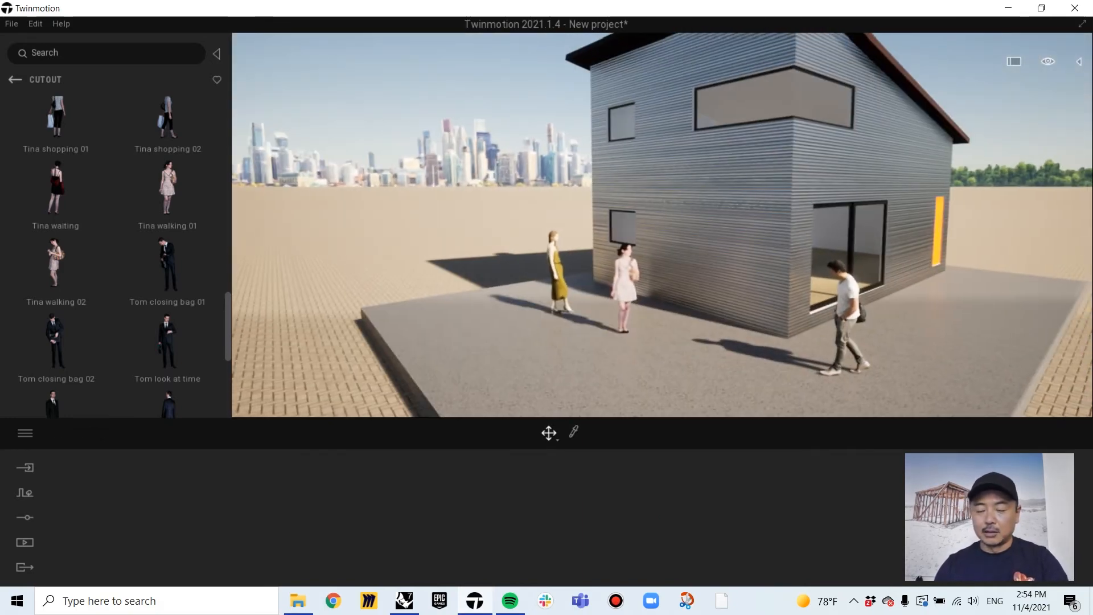
scroll(762, 357, "down", 3)
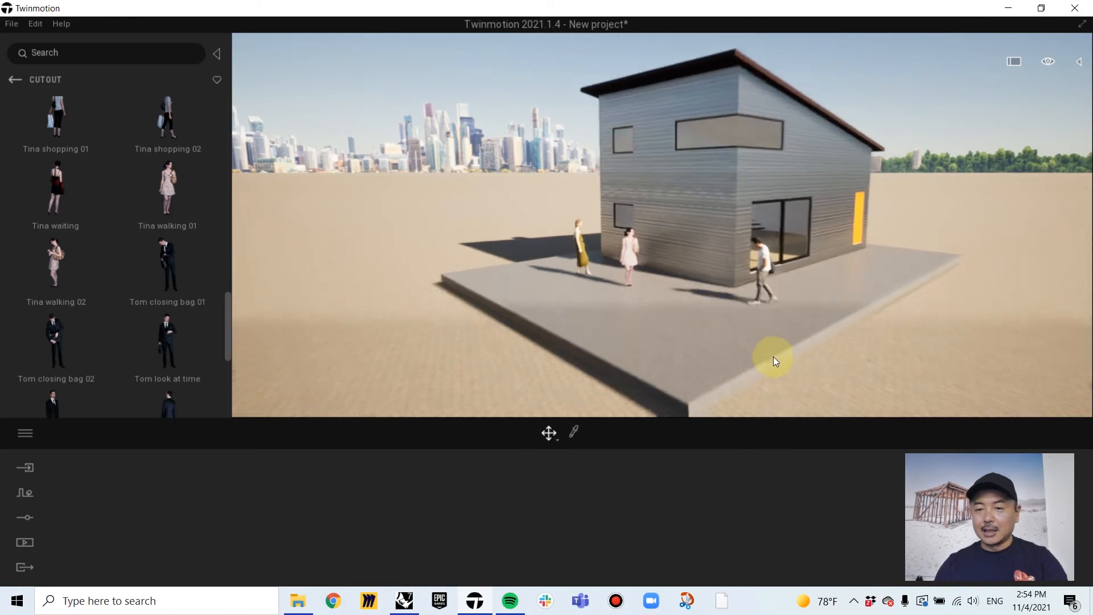
Place the Pickup 01 vehicle on the ground beside the slab, in front of the sliding glass door side
left_click(11, 81)
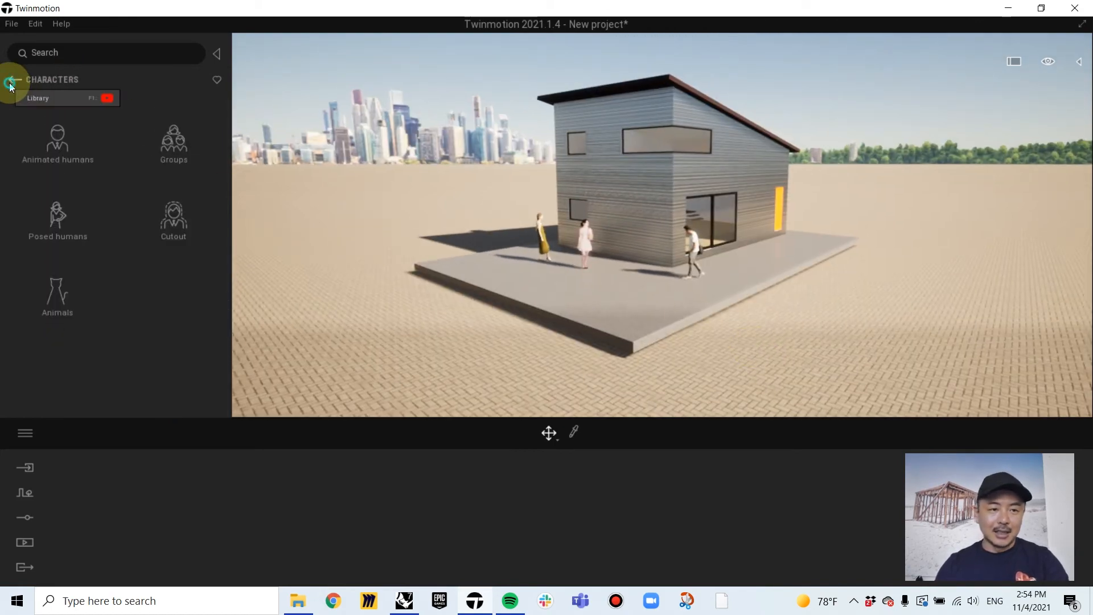
left_click(12, 81)
left_click(53, 228)
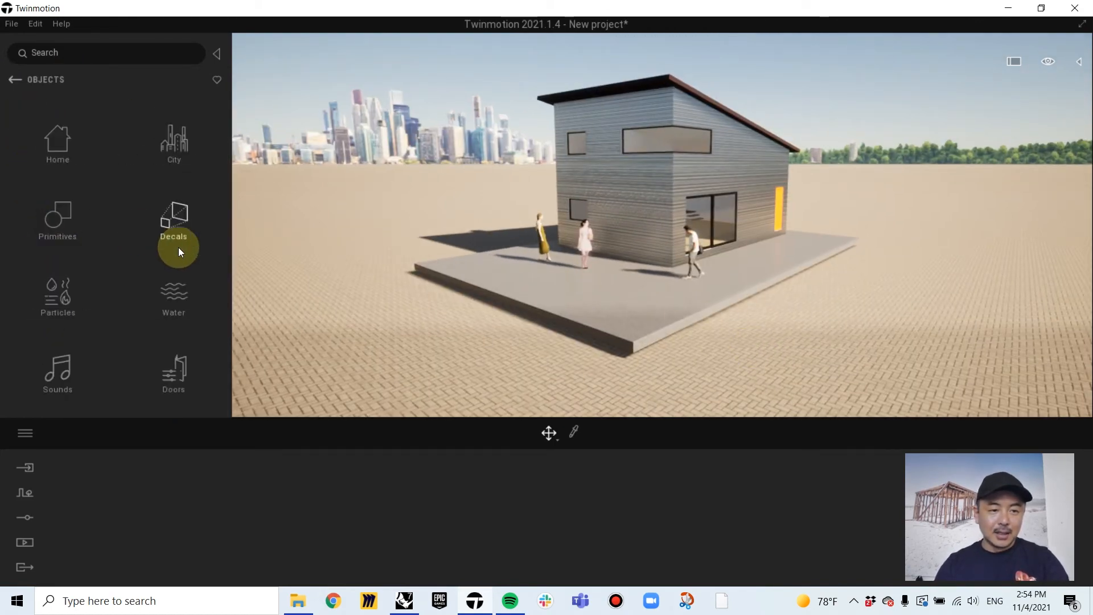
left_click(12, 81)
left_click(65, 372)
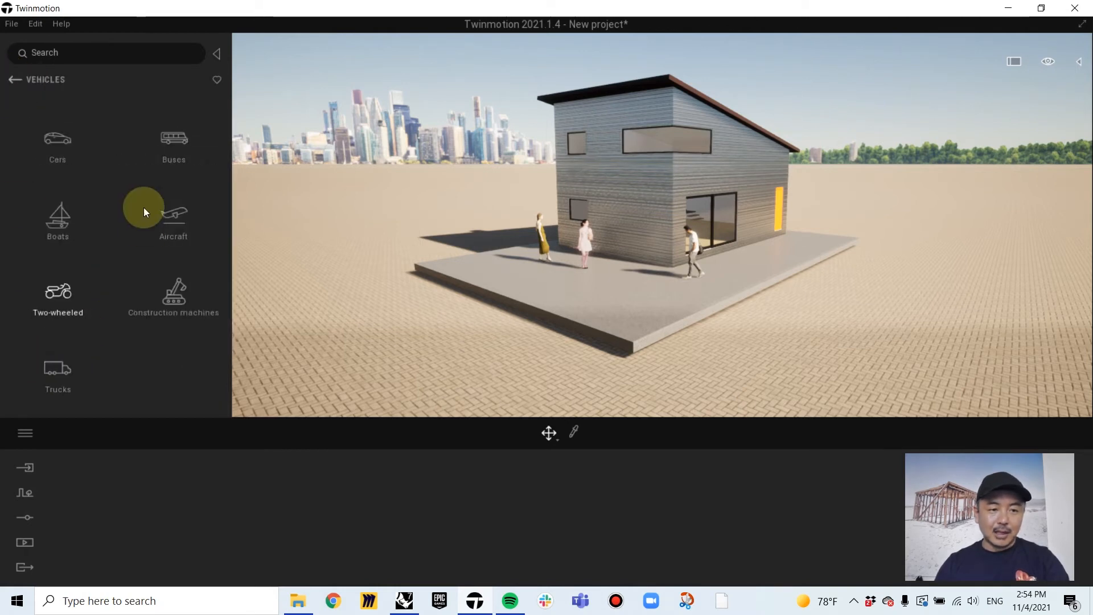
left_click(49, 156)
mouse_move(48, 161)
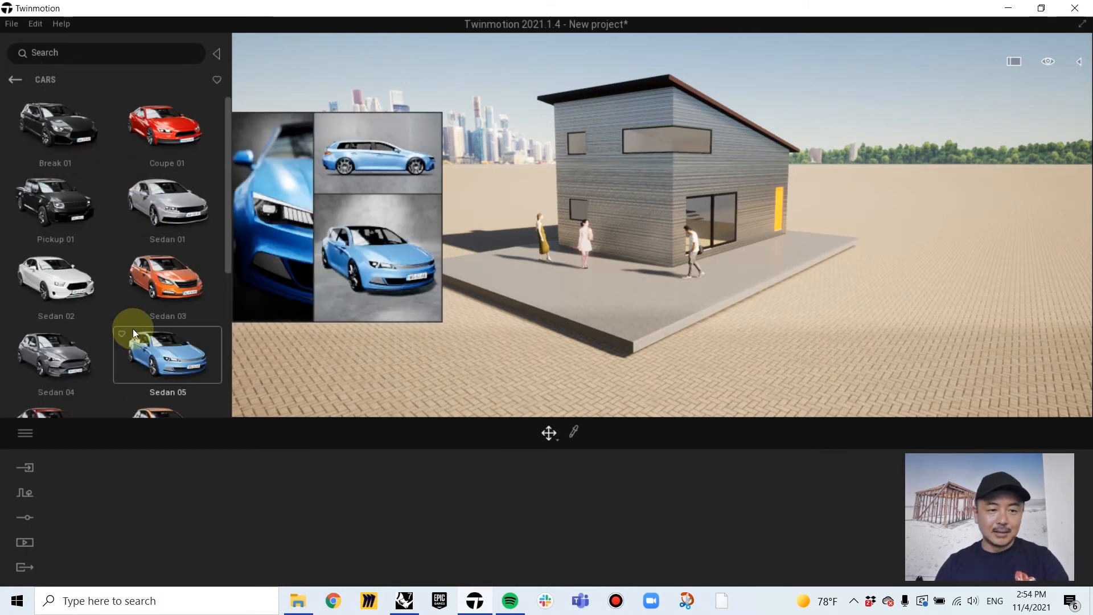
left_click_drag(61, 197, 860, 409)
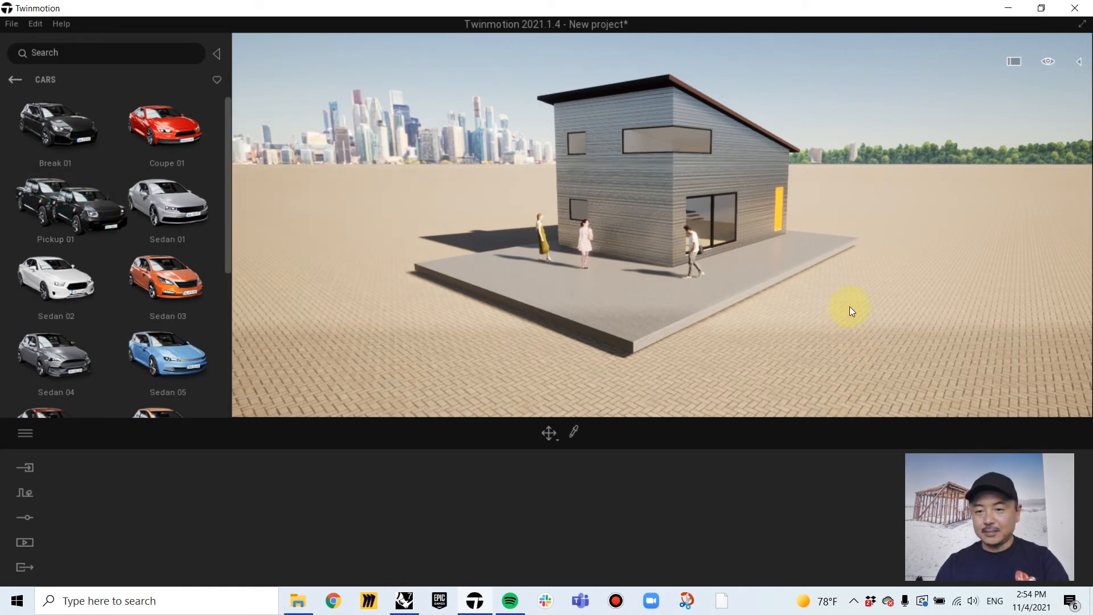
left_click_drag(850, 311, 845, 346)
left_click(556, 334)
right_click_drag(498, 349, 491, 348)
scroll(492, 349, "down", 4)
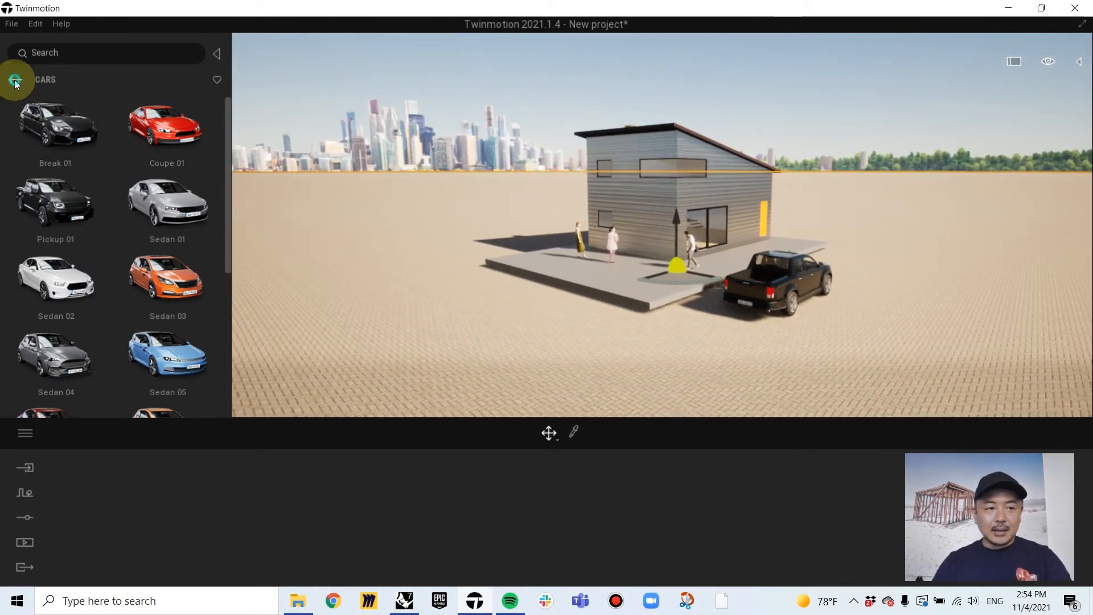
Try the Grassy ground and Grass 5 nature materials on the surrounding terrain, and settle on Grass 3
left_click(15, 82)
left_click(17, 79)
left_click(50, 140)
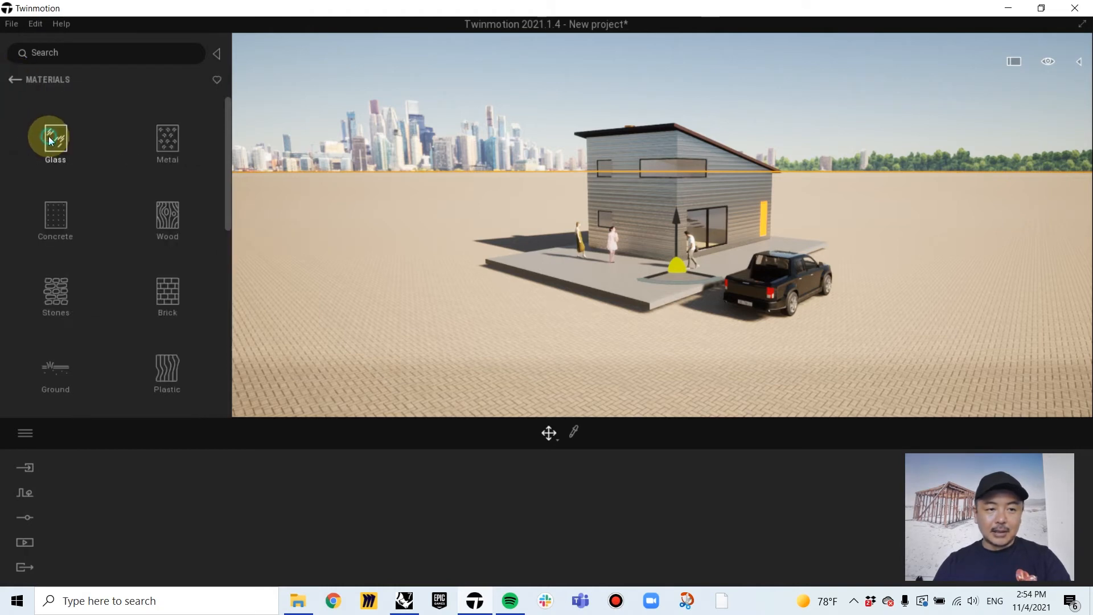
left_click(58, 371)
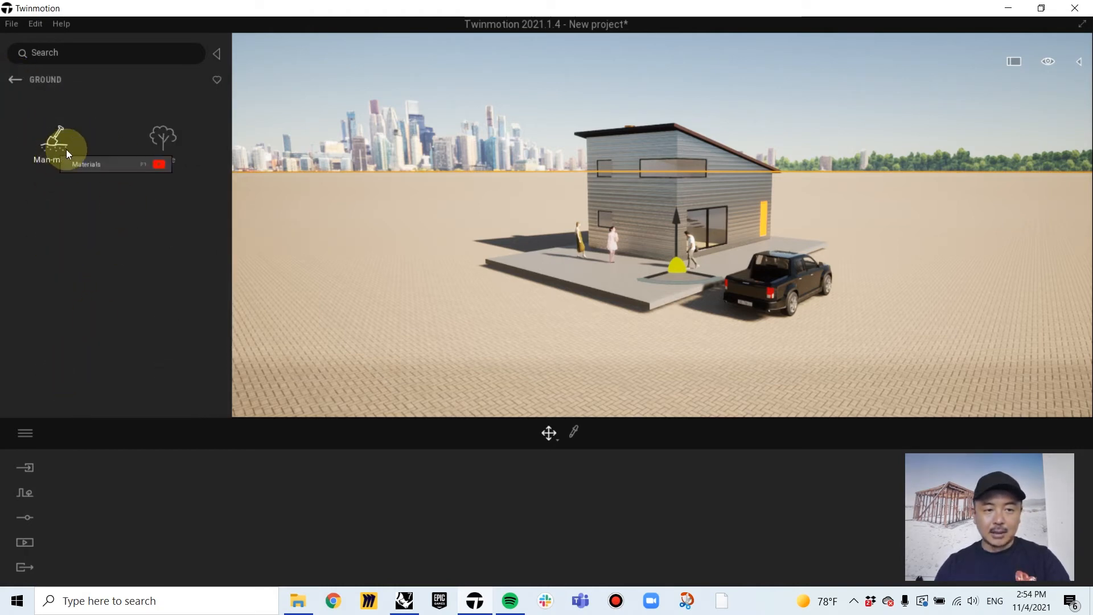
left_click(158, 150)
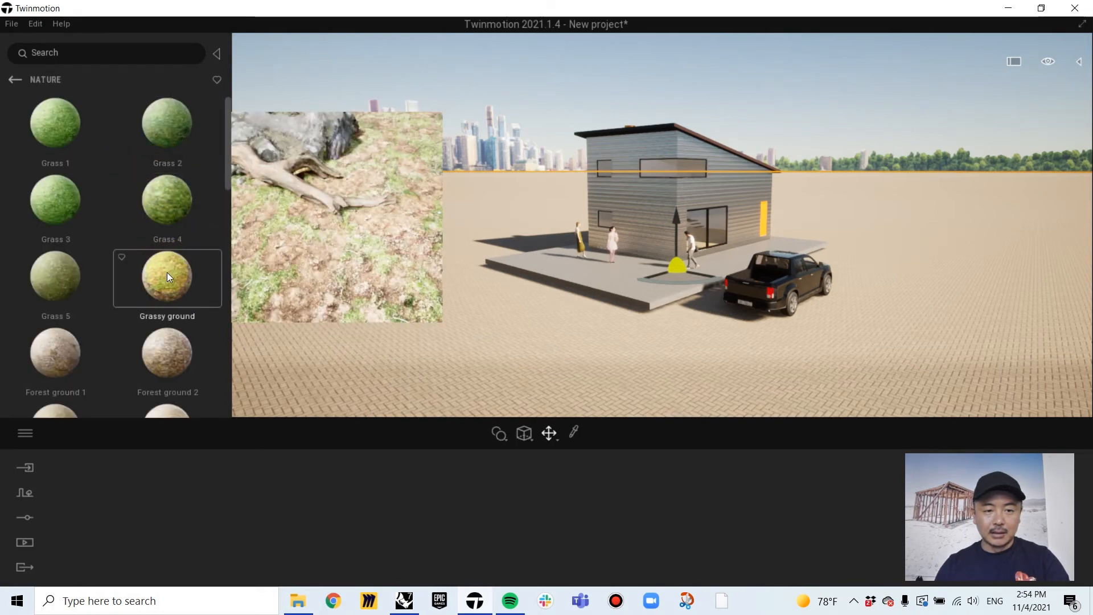
left_click_drag(166, 276, 363, 288)
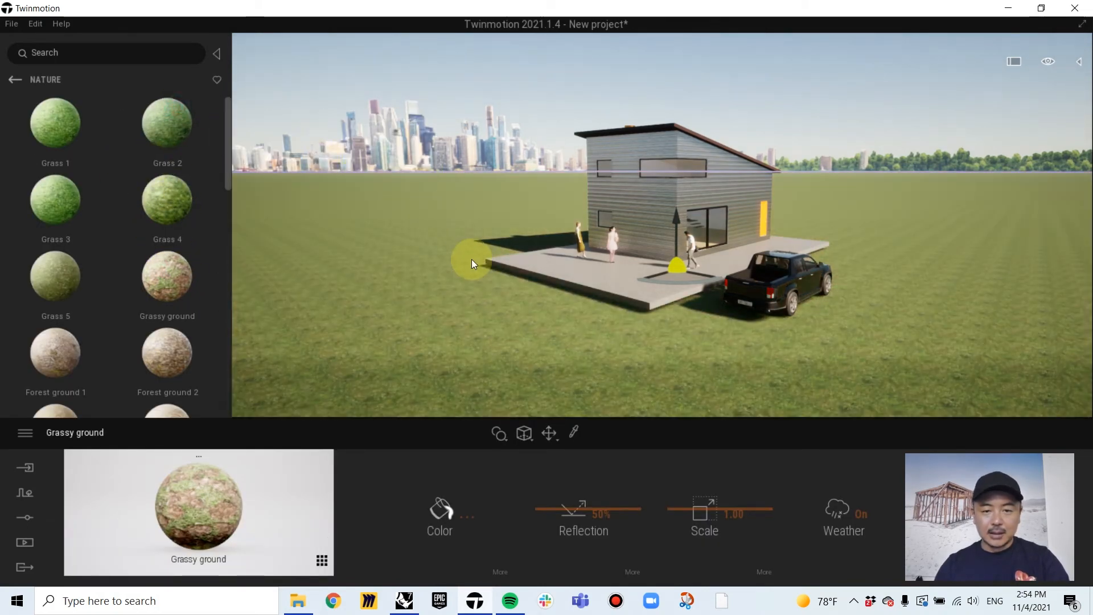
left_click(88, 185)
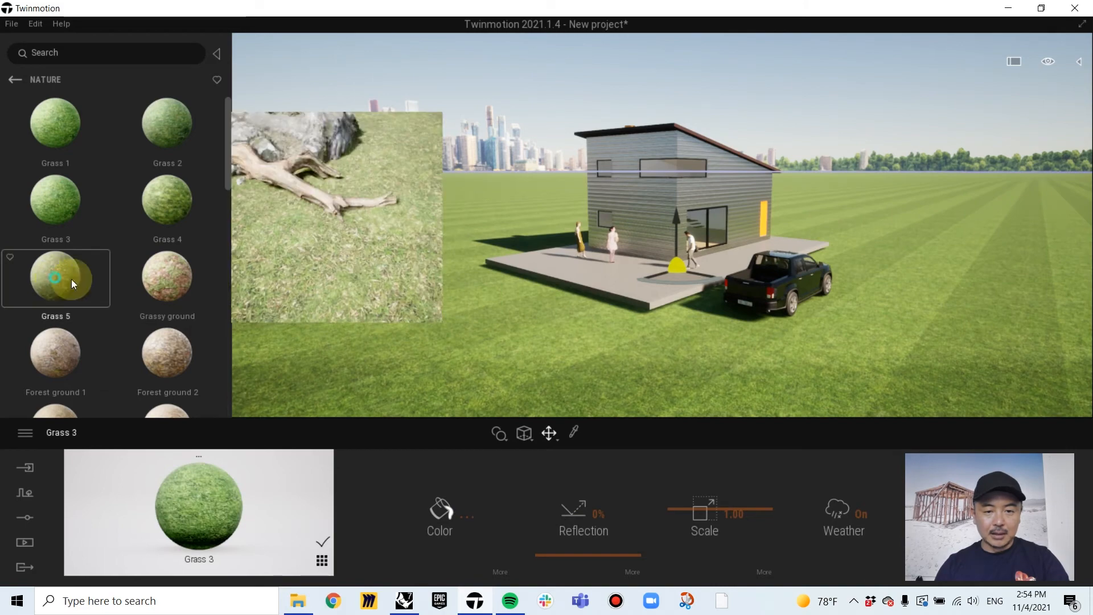
left_click_drag(73, 283, 349, 310)
left_click_drag(64, 195, 459, 349)
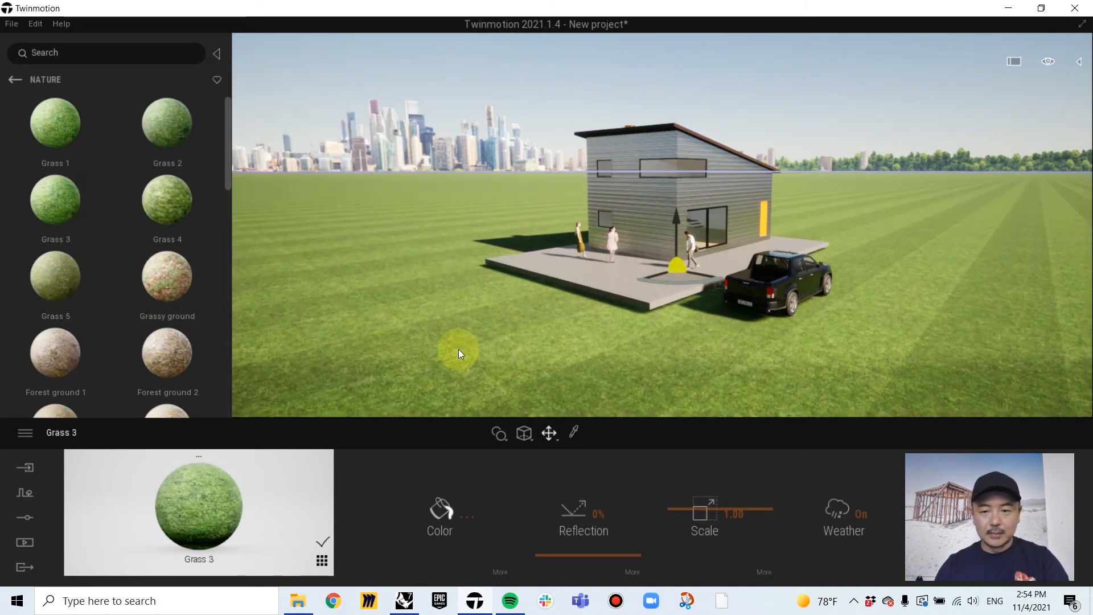
mouse_move(586, 288)
right_mouse_down()
mouse_move(627, 288)
mouse_move(594, 295)
right_mouse_up()
key("w")
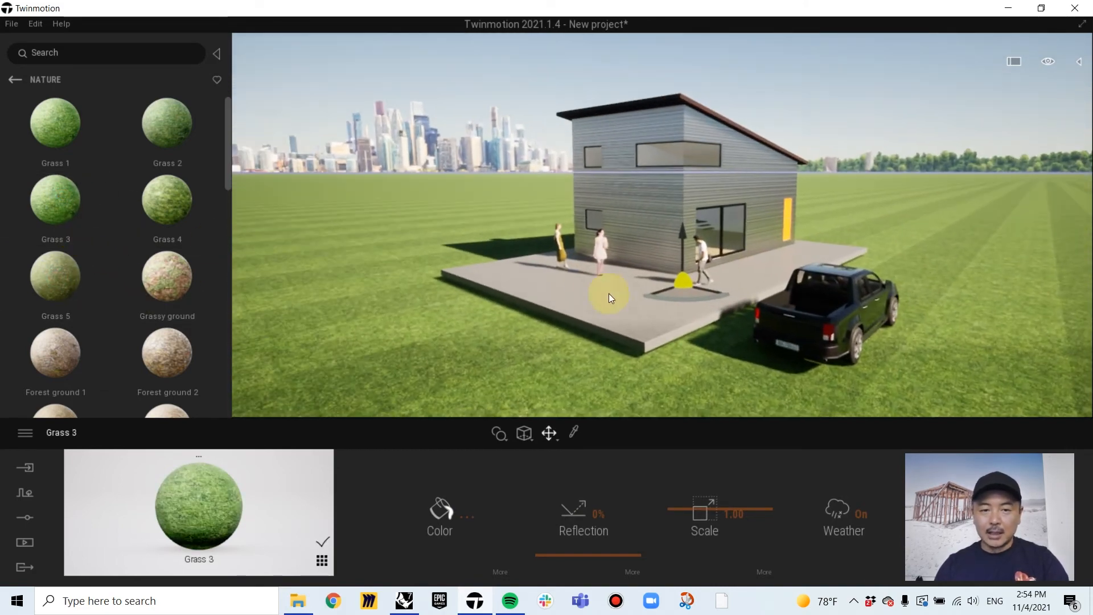
left_click(405, 128)
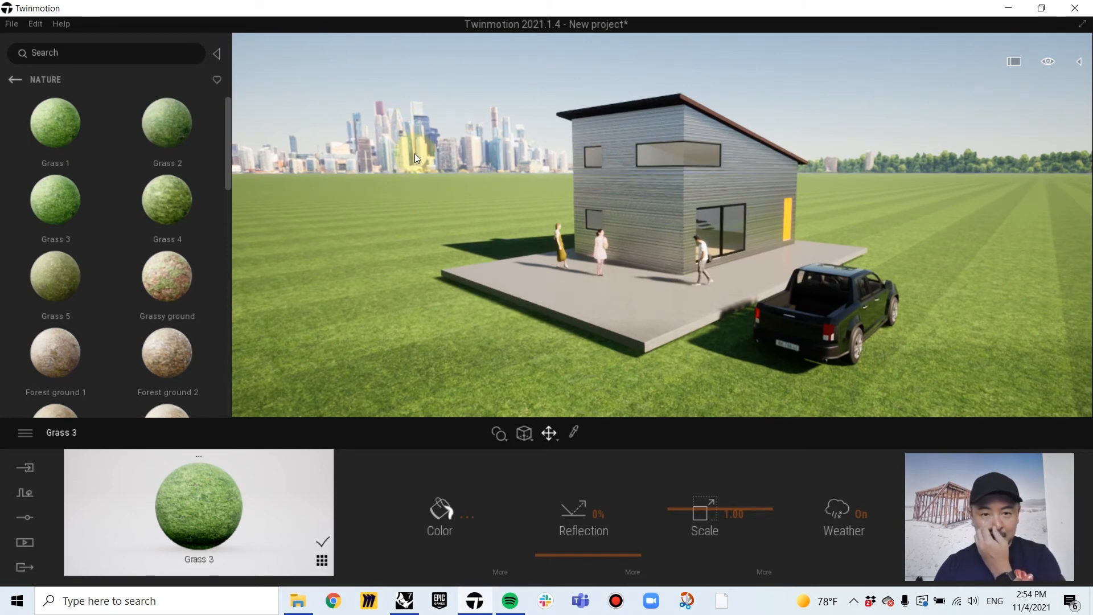
Change the location's background picture to Mountains
left_click(25, 518)
left_click(385, 537)
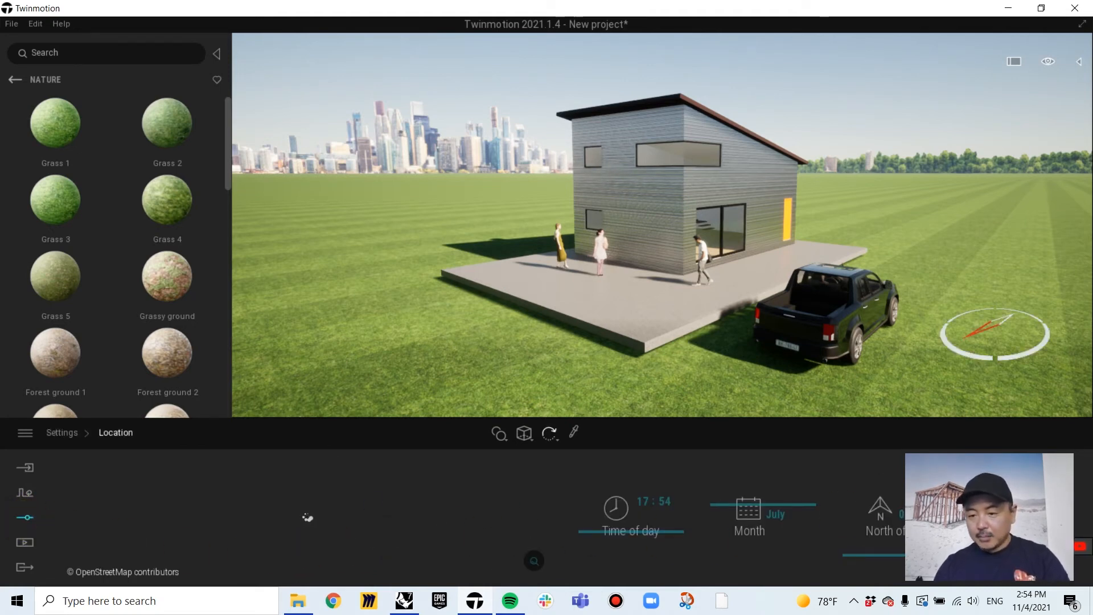
left_click(1016, 517)
left_click(513, 511)
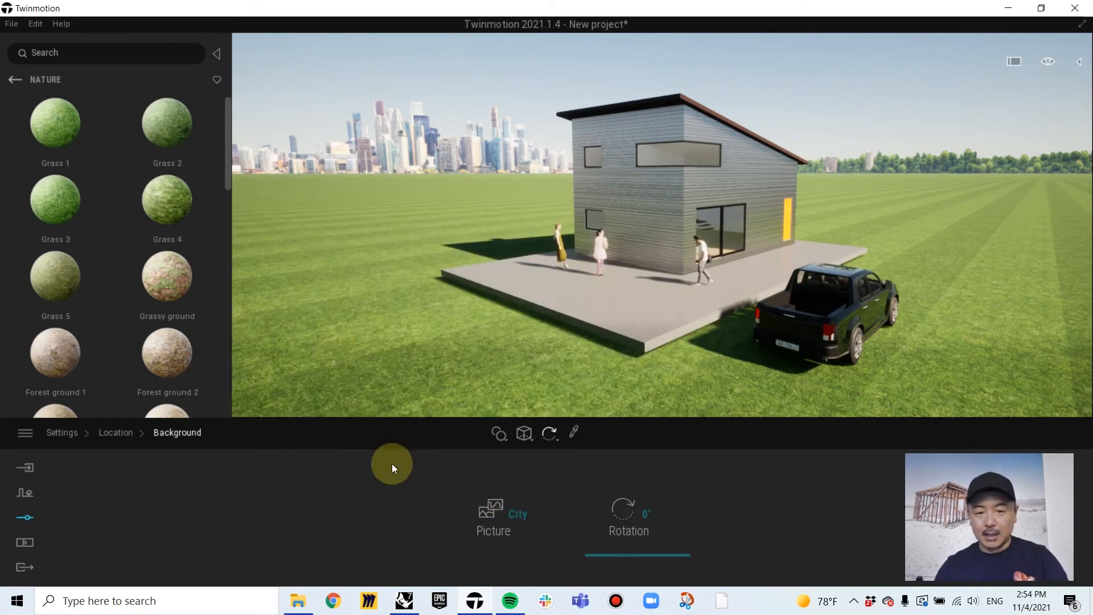
left_click(504, 525)
left_click(346, 350)
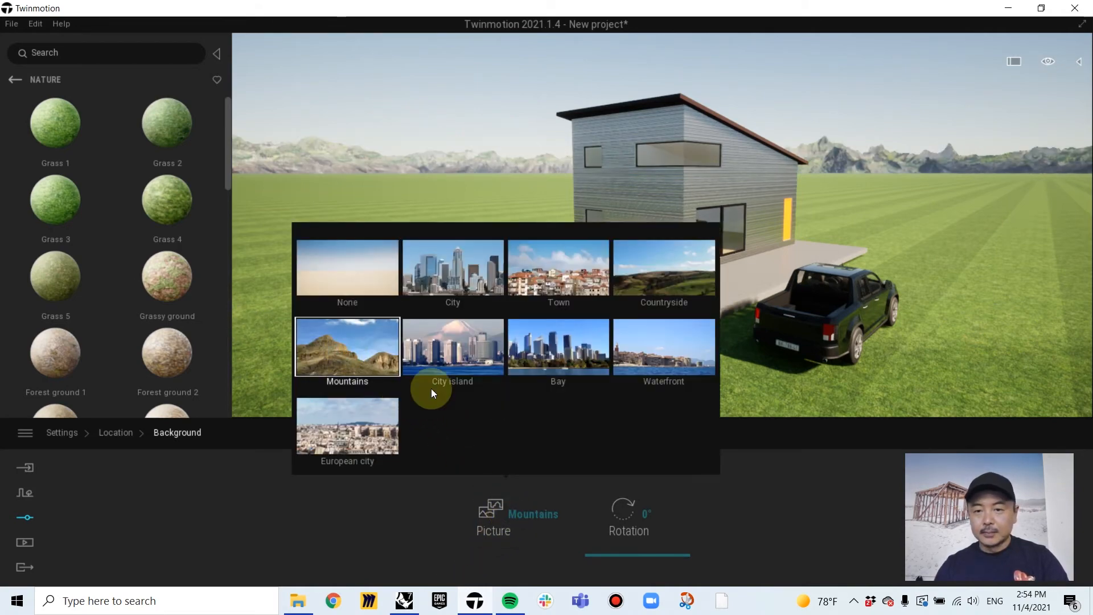
left_click(879, 202)
Place two Japanese walnut trees on the grass beside and behind the house
scroll(883, 203, "down", 3)
right_click_drag(883, 203, 931, 279)
left_click(14, 79)
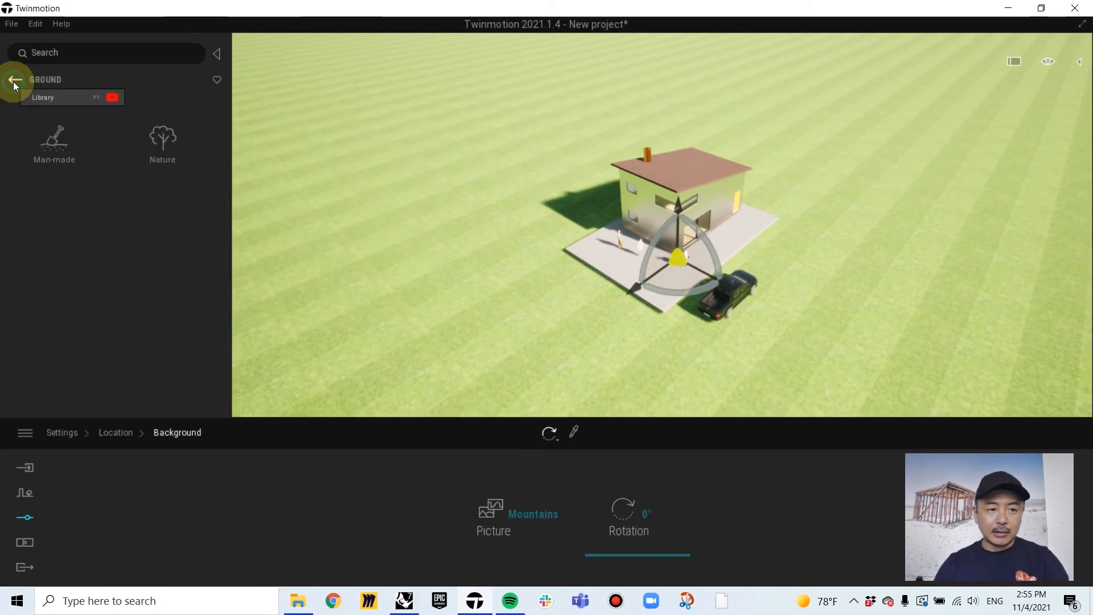
left_click(14, 80)
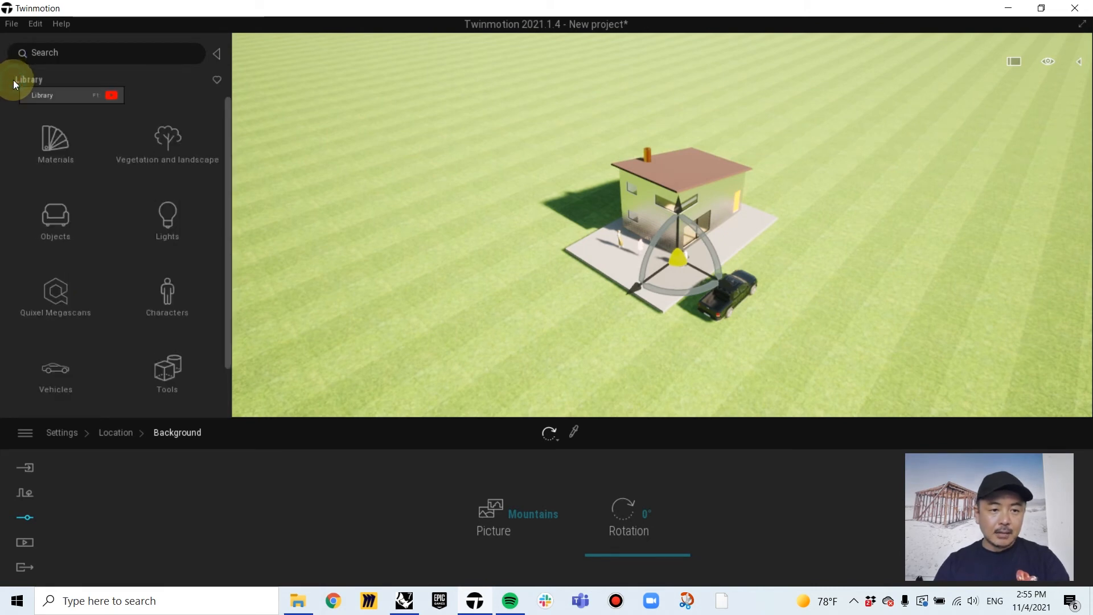
left_click(169, 147)
left_click(171, 147)
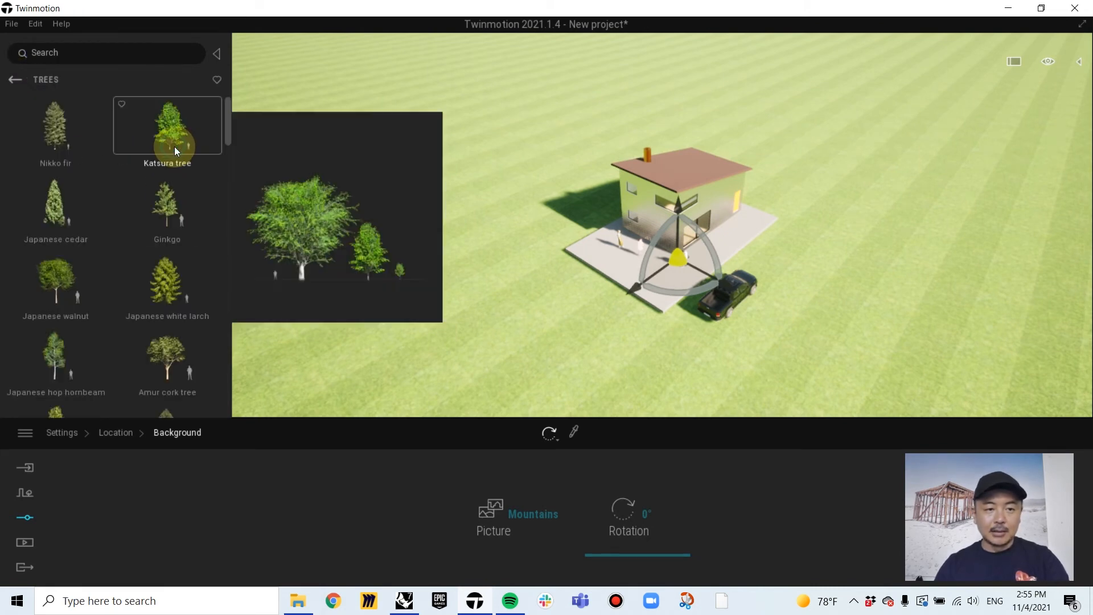
left_click_drag(80, 279, 533, 209)
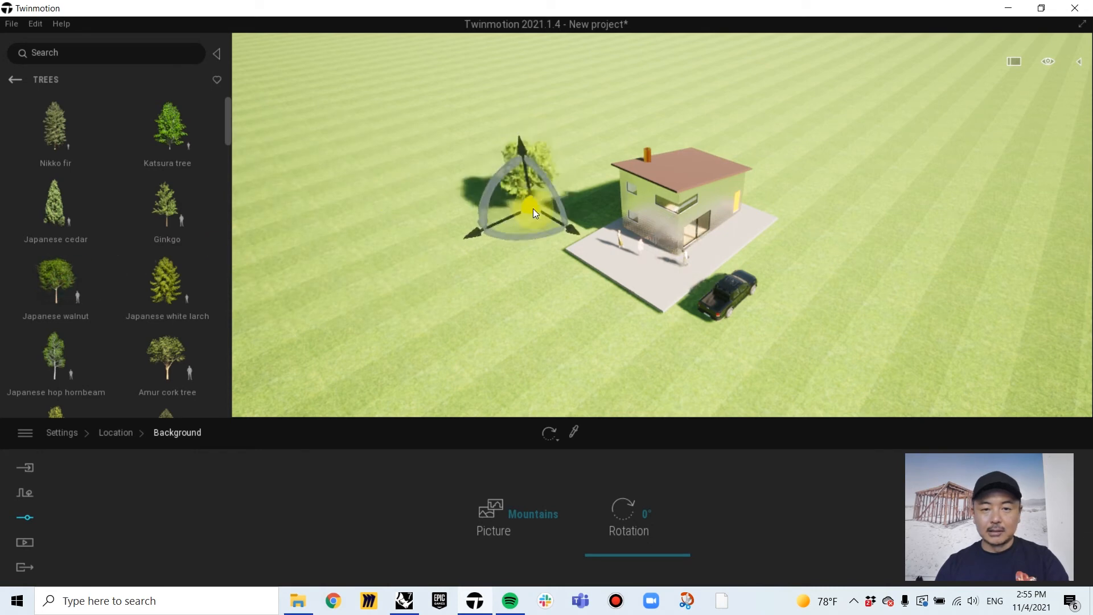
left_click_drag(66, 277, 608, 155)
Add a Hachiku bamboo and a Koyama spruce on the grass behind the orange door side of the house
scroll(57, 319, "down", 1)
left_click_drag(76, 329, 794, 178)
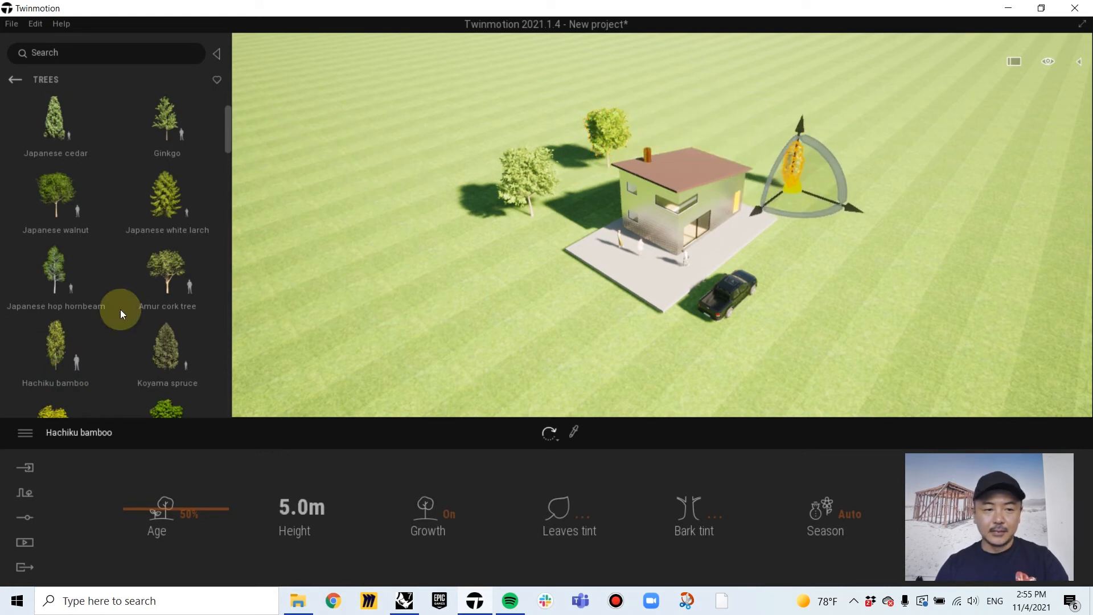
left_click_drag(165, 361, 740, 149)
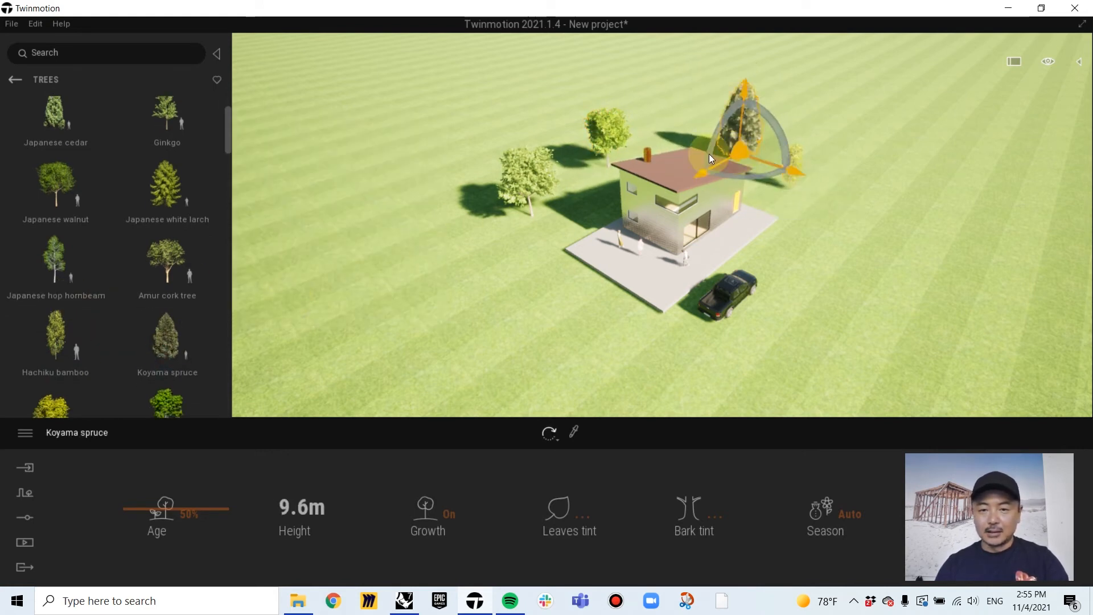
Add a Southern catalpa, a Sweet gum and an American plane tree to the grouping around the side and rear of the house
scroll(114, 266, "down", 1)
scroll(115, 266, "down", 3)
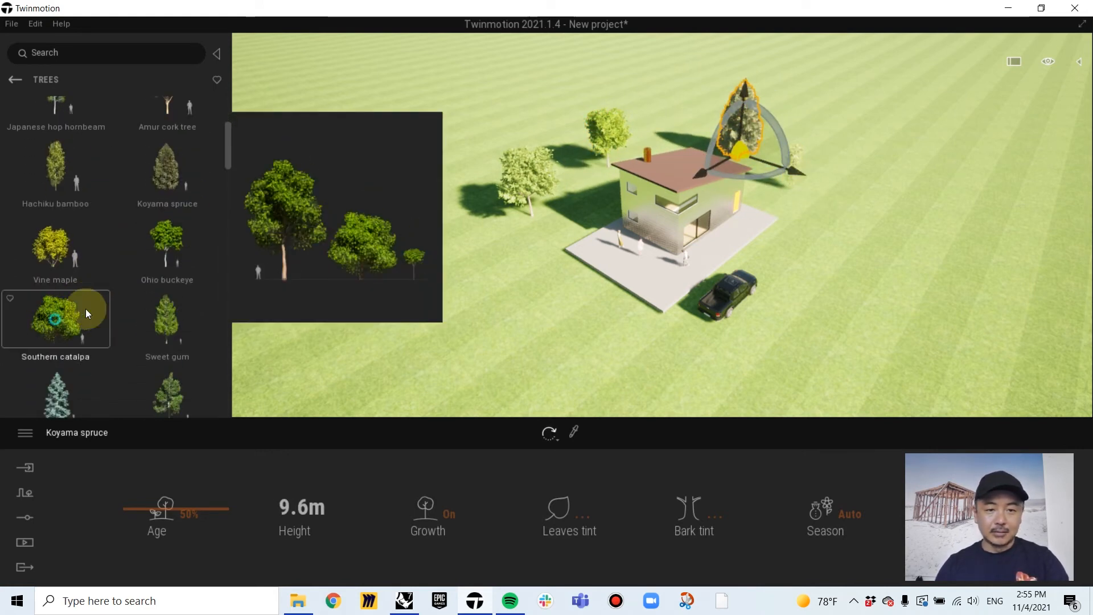
left_click_drag(85, 308, 502, 246)
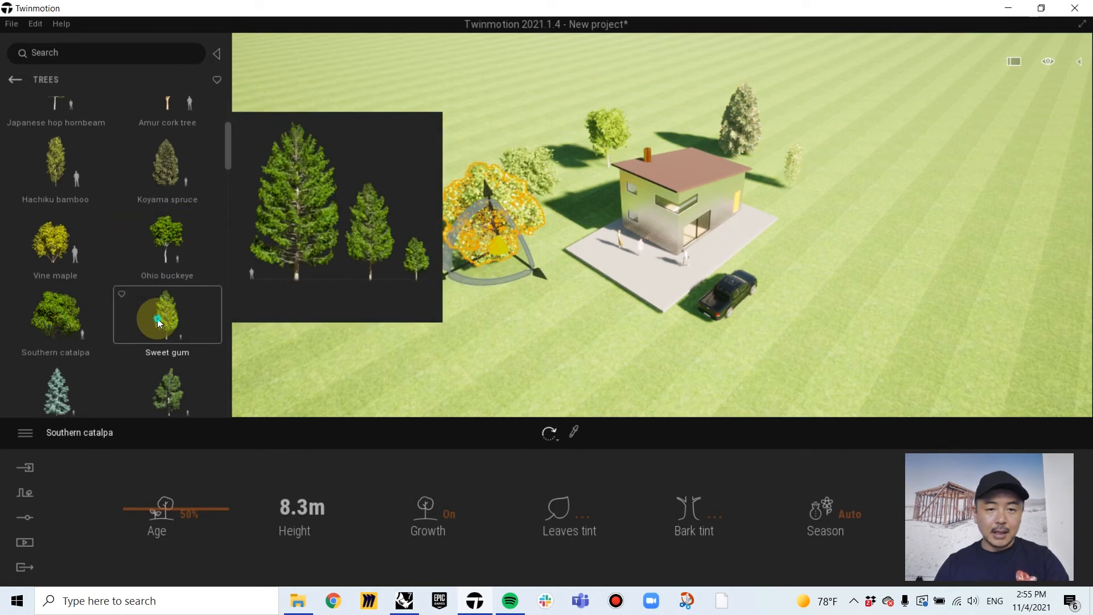
left_click_drag(158, 318, 578, 176)
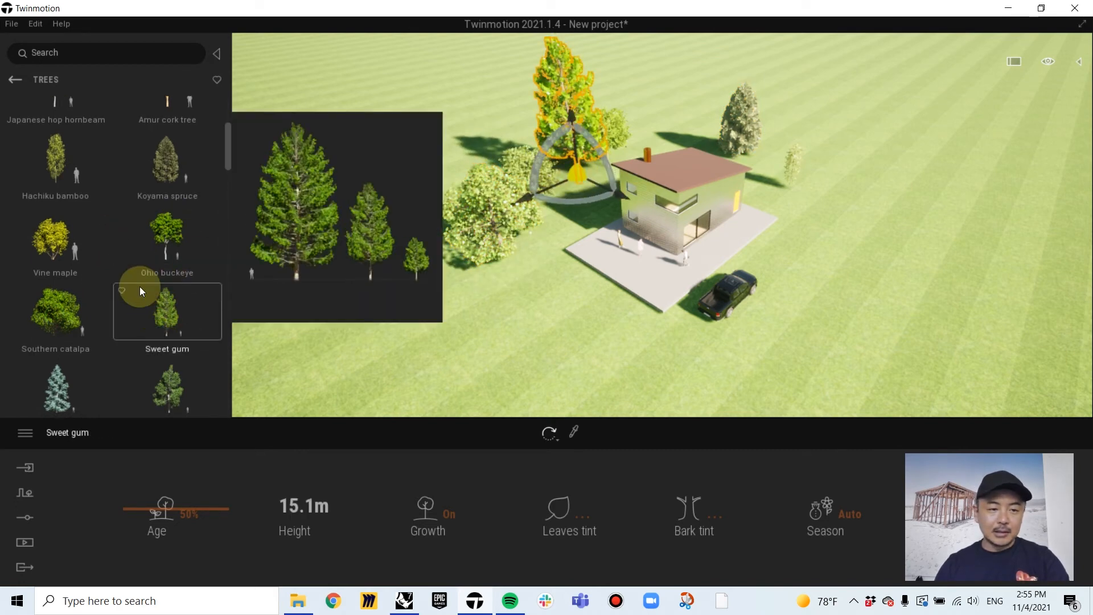
scroll(103, 285, "down", 1)
left_click_drag(55, 386, 726, 343)
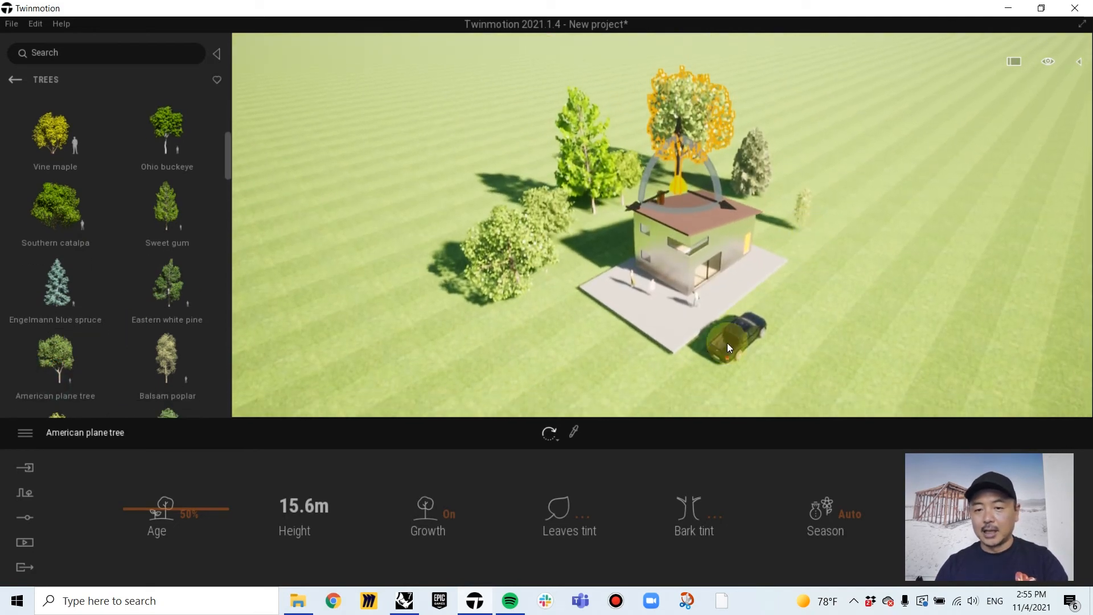
Select the black pickup beside the patio and frame the view on it
left_click(726, 344)
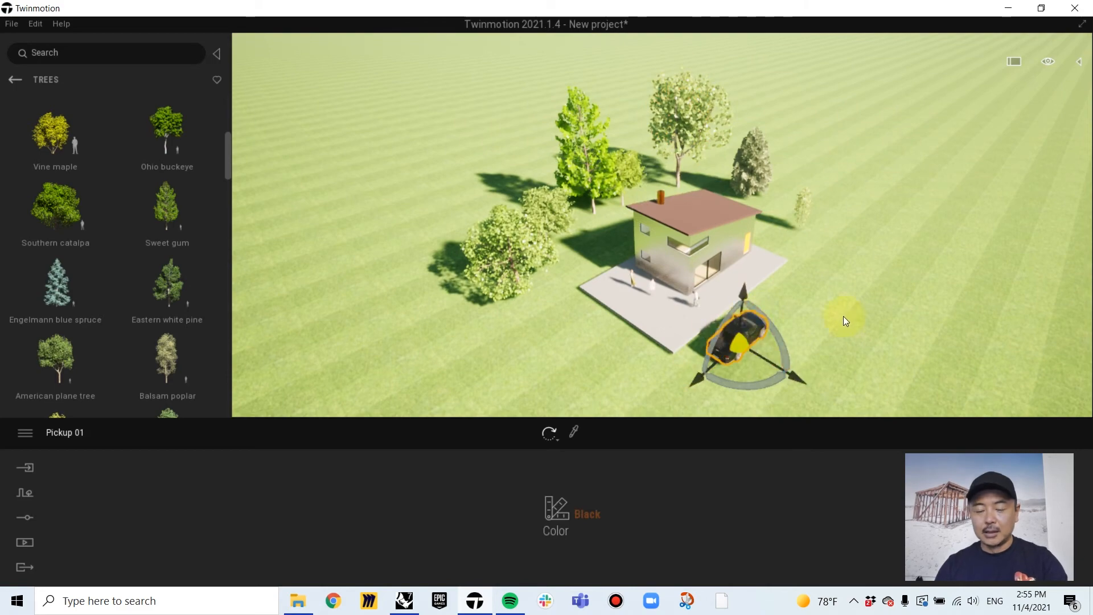
key("f")
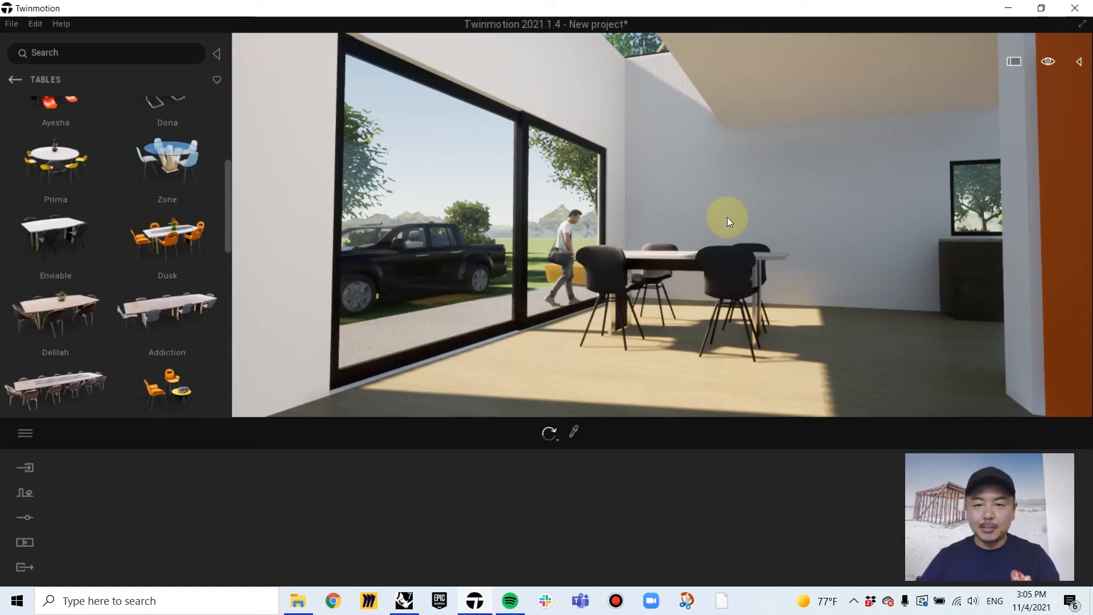
Create a media image of the interior view with the dining table and large sliding window
left_click_drag(726, 222, 727, 226)
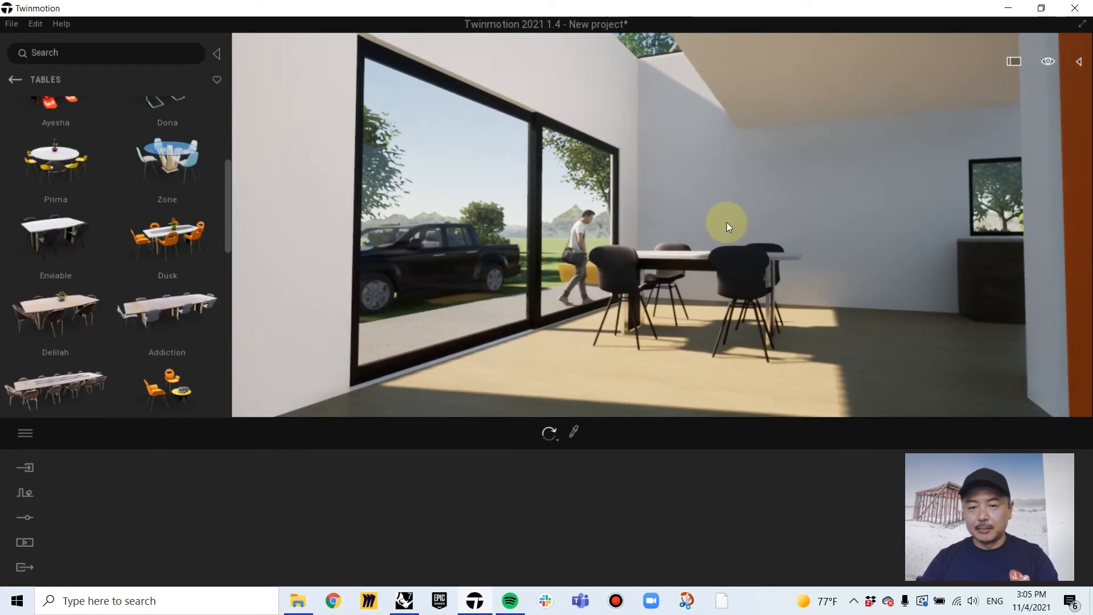
left_click(25, 541)
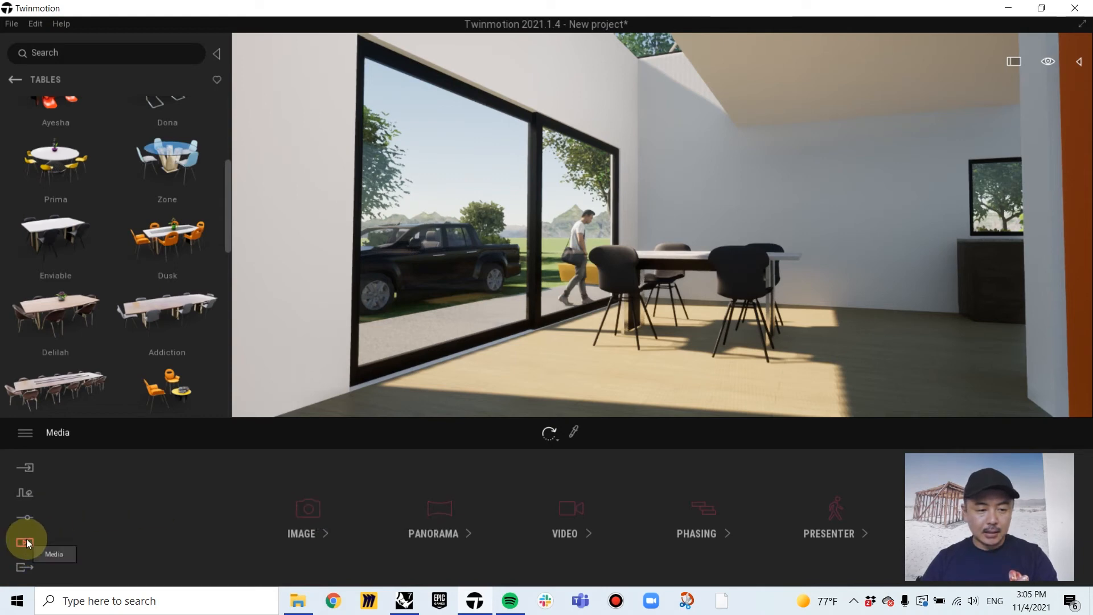
left_click(301, 509)
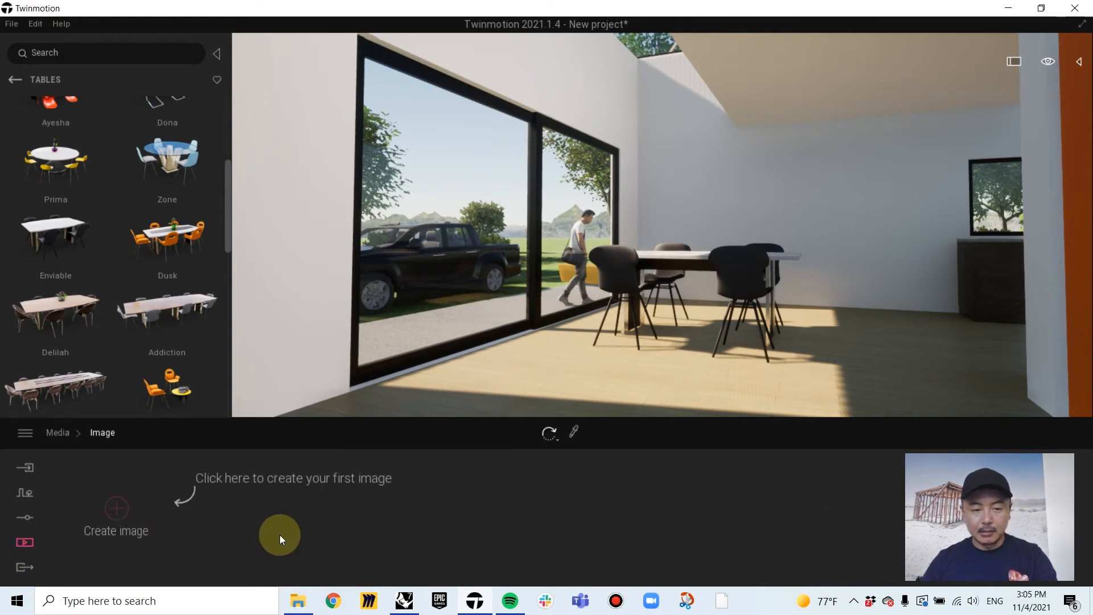
left_click(116, 507)
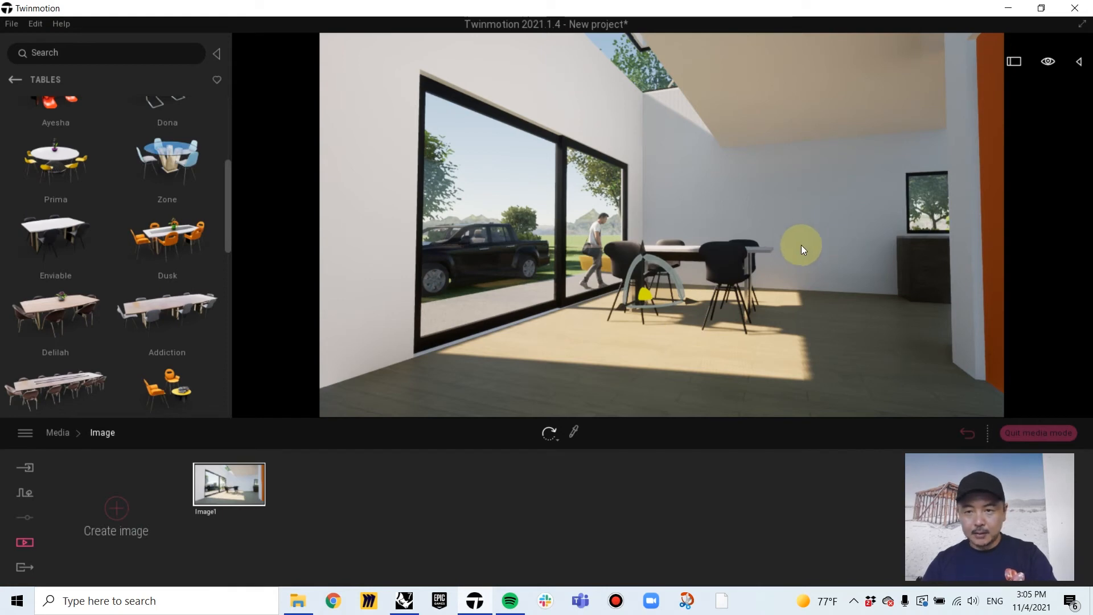
Reframe the interior camera to show more of the window and pickup, and refresh Image1 with this view
right_click_drag(800, 245, 797, 236)
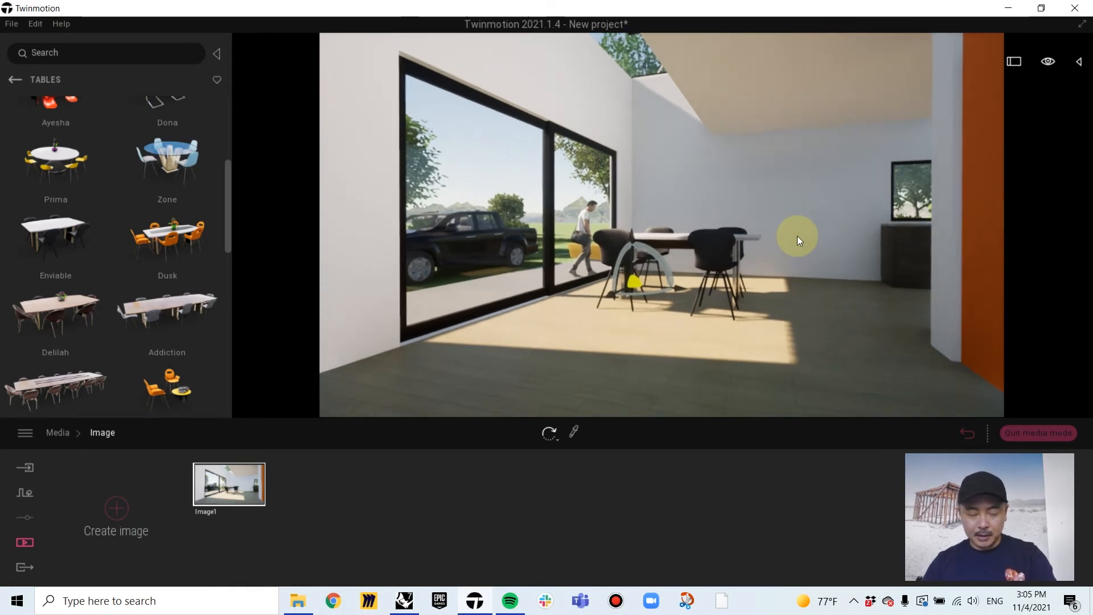
scroll(797, 232, "up", 3)
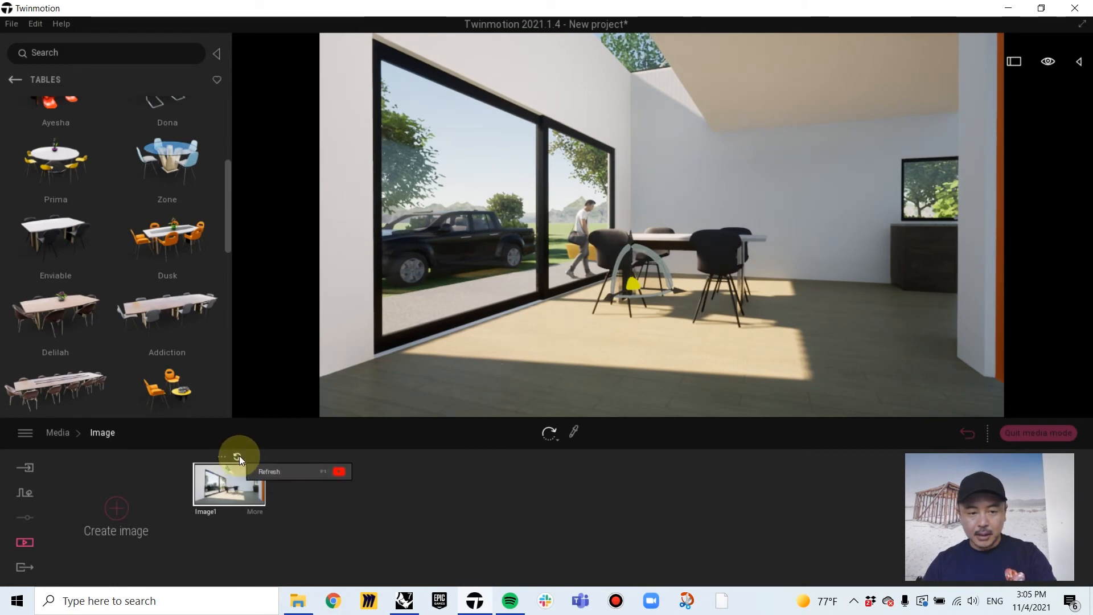
left_click(238, 456)
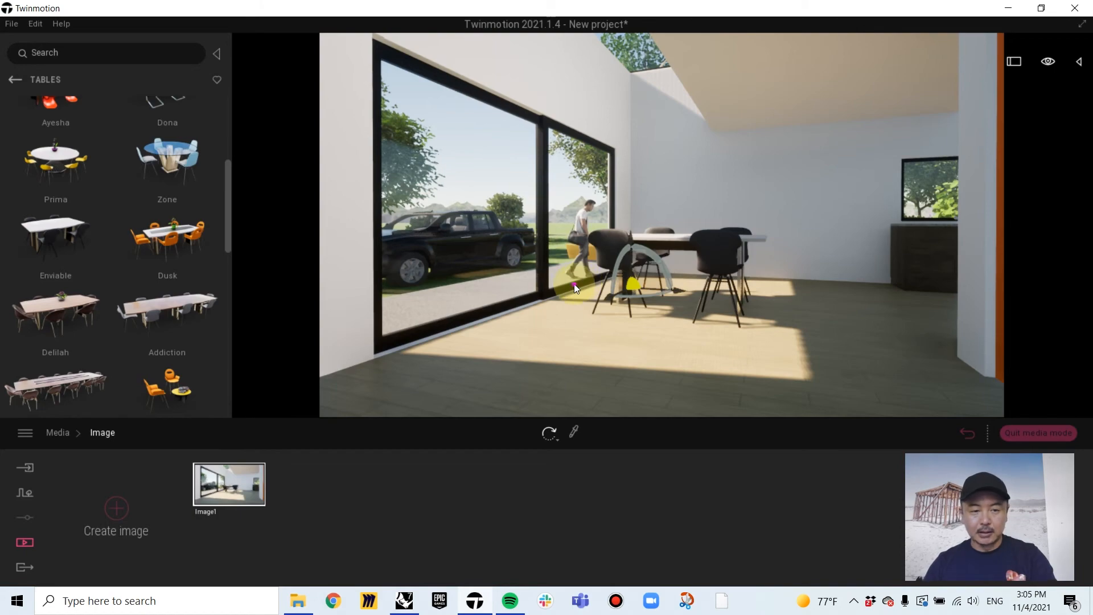
Move the camera outside to frame the house, patio bench, flower bed and pickup, and quit media mode
right_click_drag(574, 284, 561, 248)
scroll(578, 284, "down", 10)
key("s")
key("w")
key("w")
key("w")
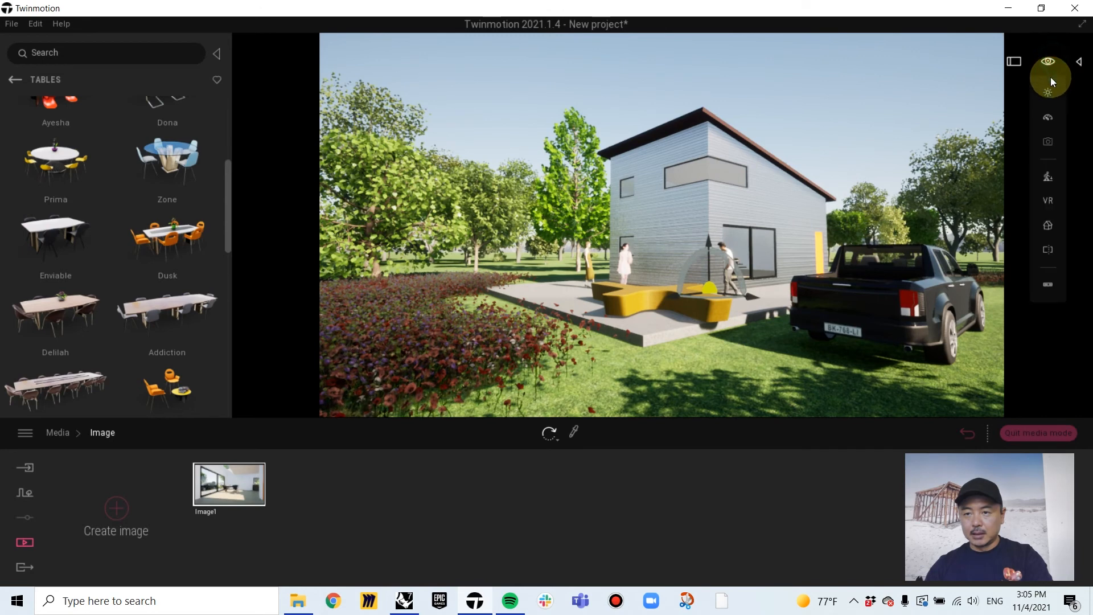
left_click(1049, 93)
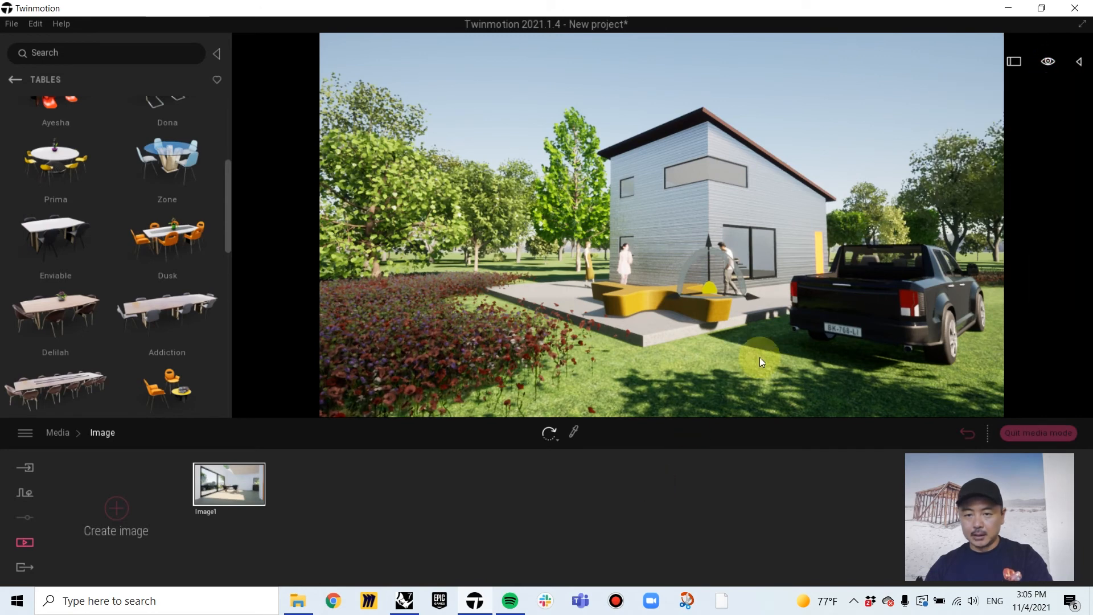
left_click(25, 491)
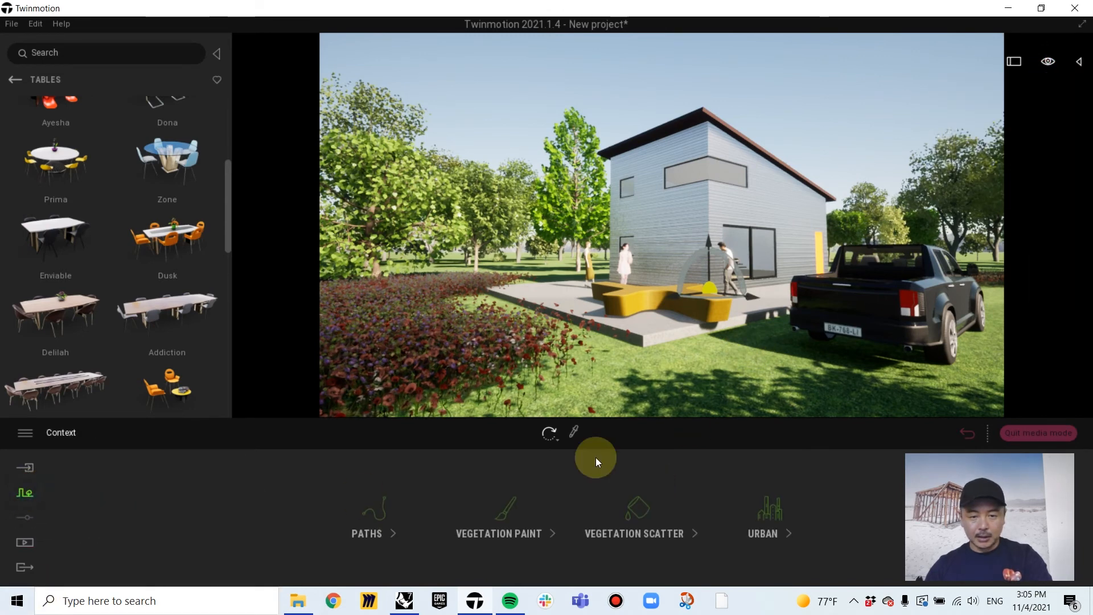
left_click(1027, 433)
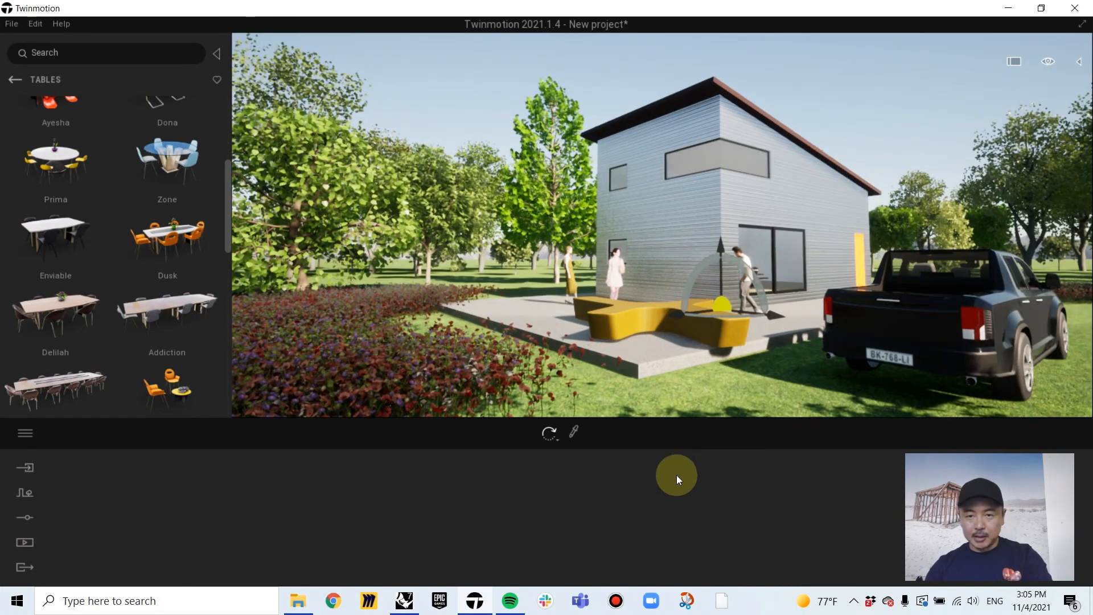
Shift the weather setting from clear sun towards cloudy to add scattered clouds to the sky
left_click(23, 492)
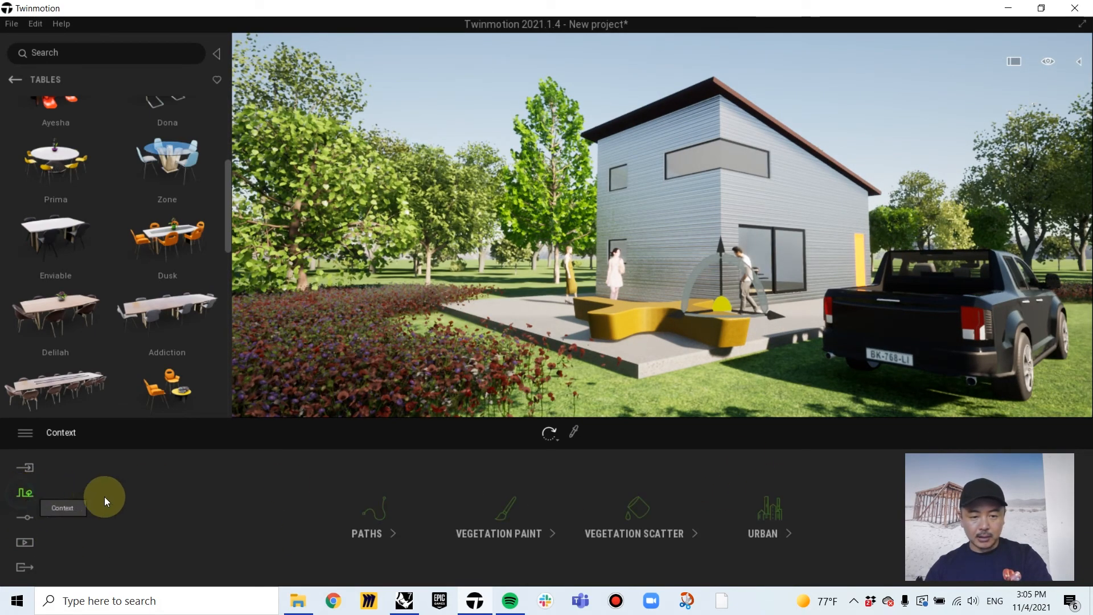
left_click(23, 519)
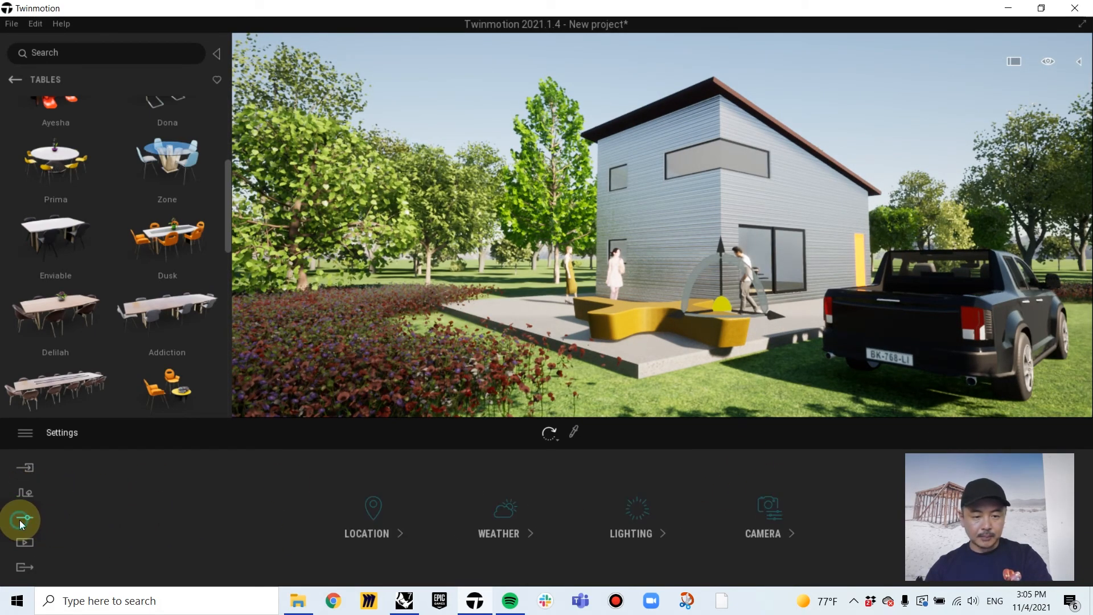
left_click(498, 535)
left_click_drag(86, 505, 159, 503)
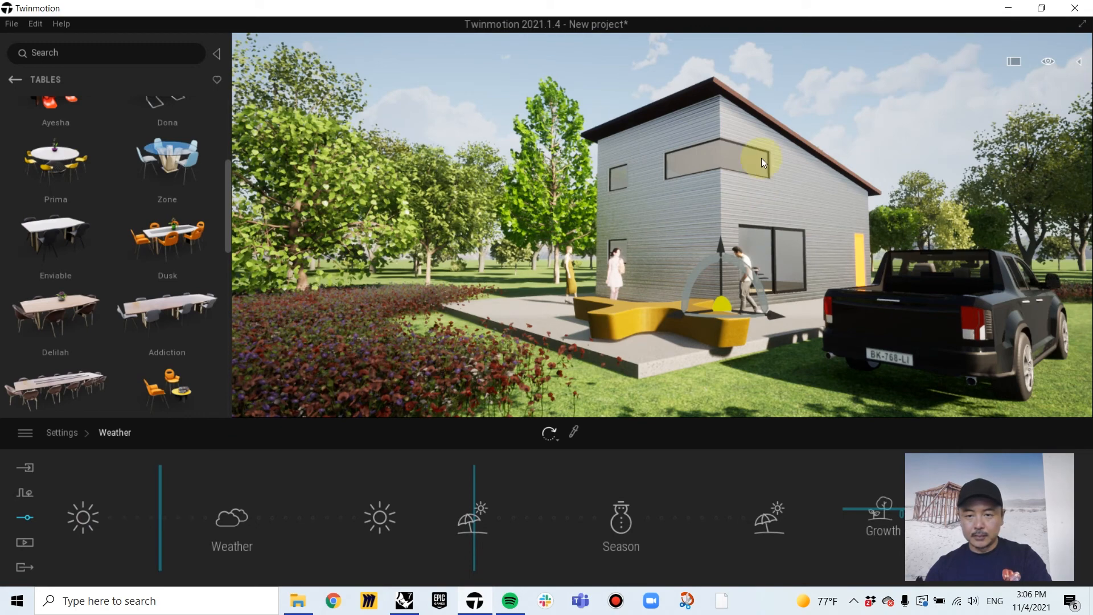
Create a second media image from the exterior view of the house with the pickup
left_click(25, 544)
left_click(297, 534)
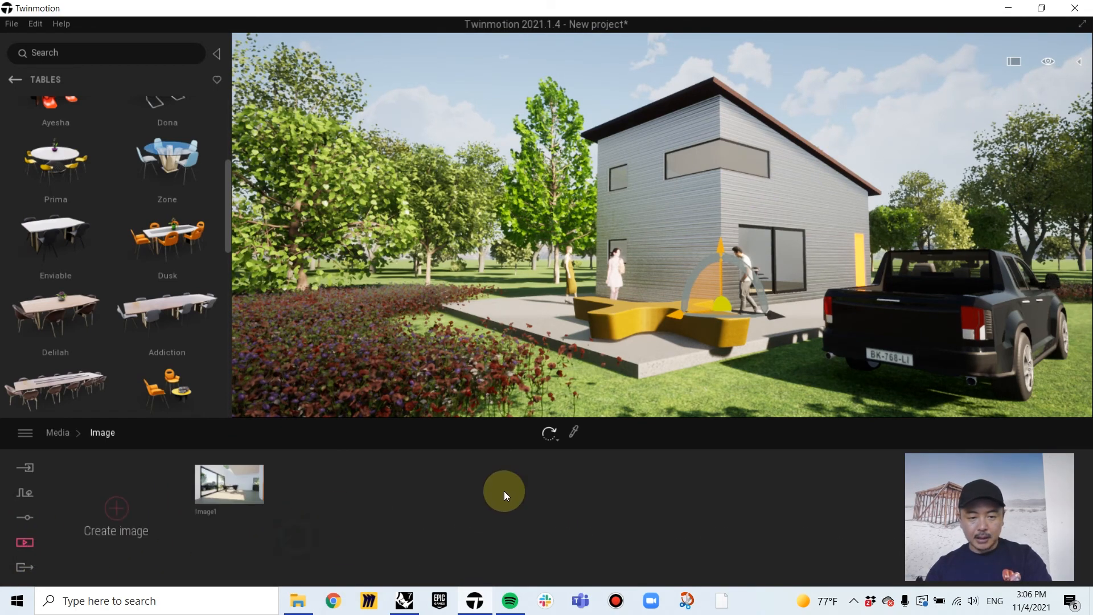
left_click(115, 506)
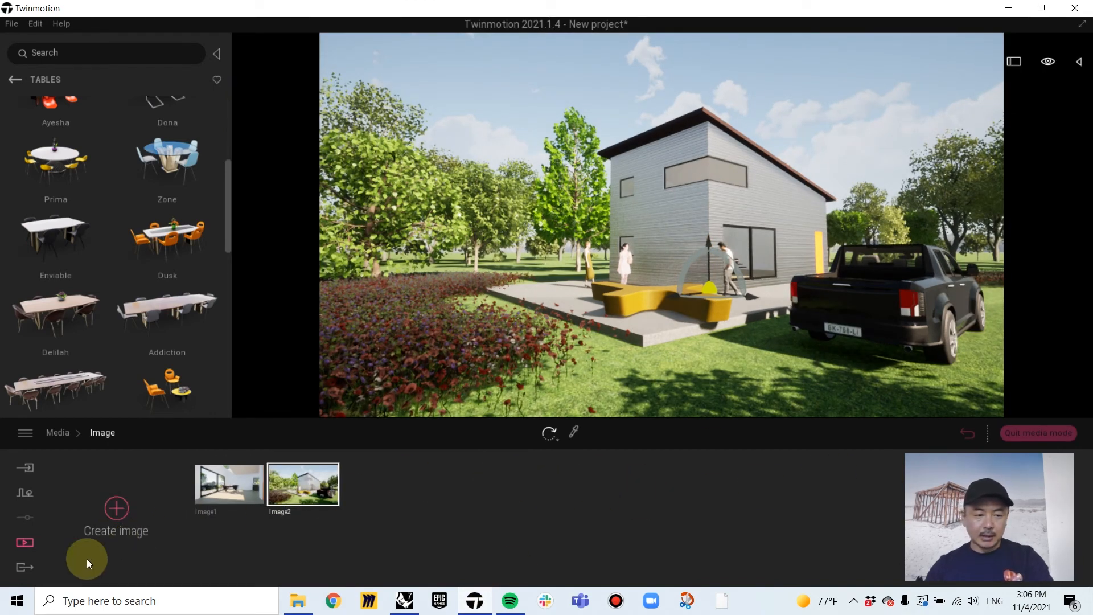
Select Image1 and Image2 as the images to export
left_click(25, 566)
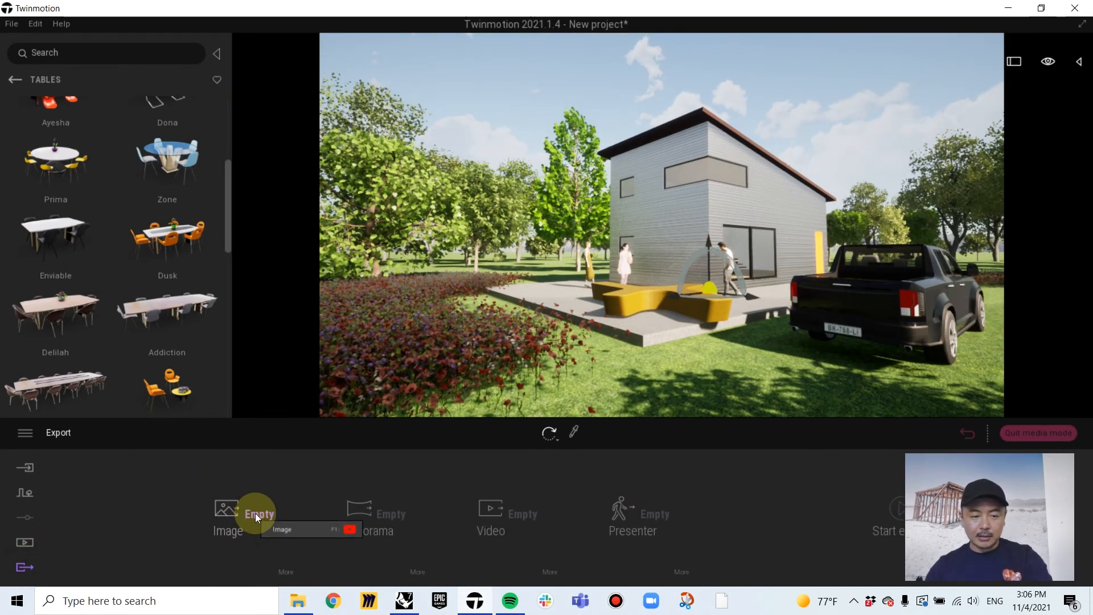
left_click(19, 567)
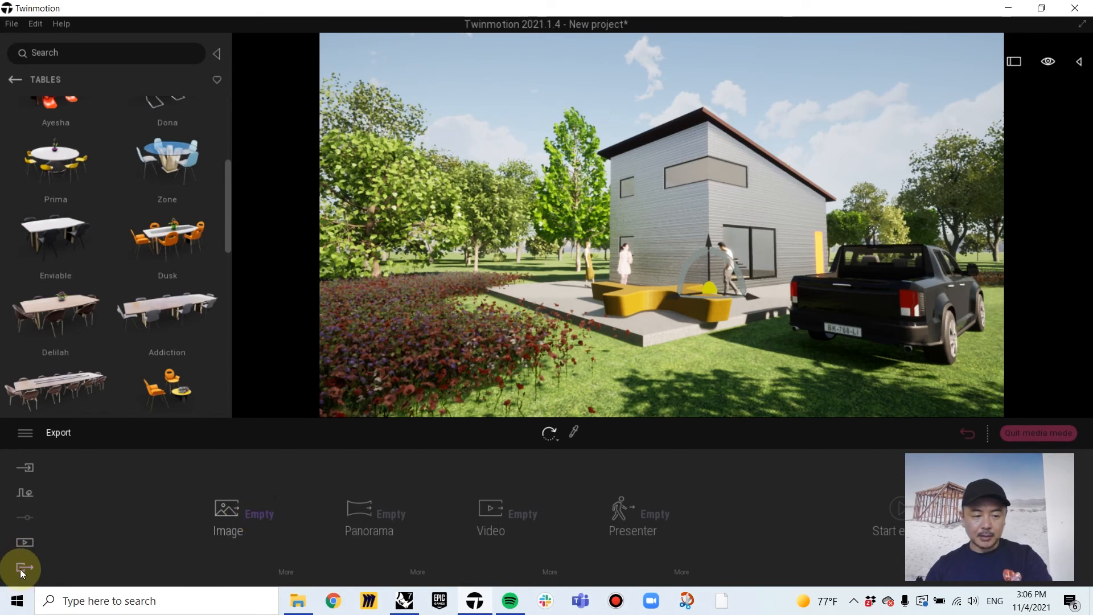
left_click(256, 515)
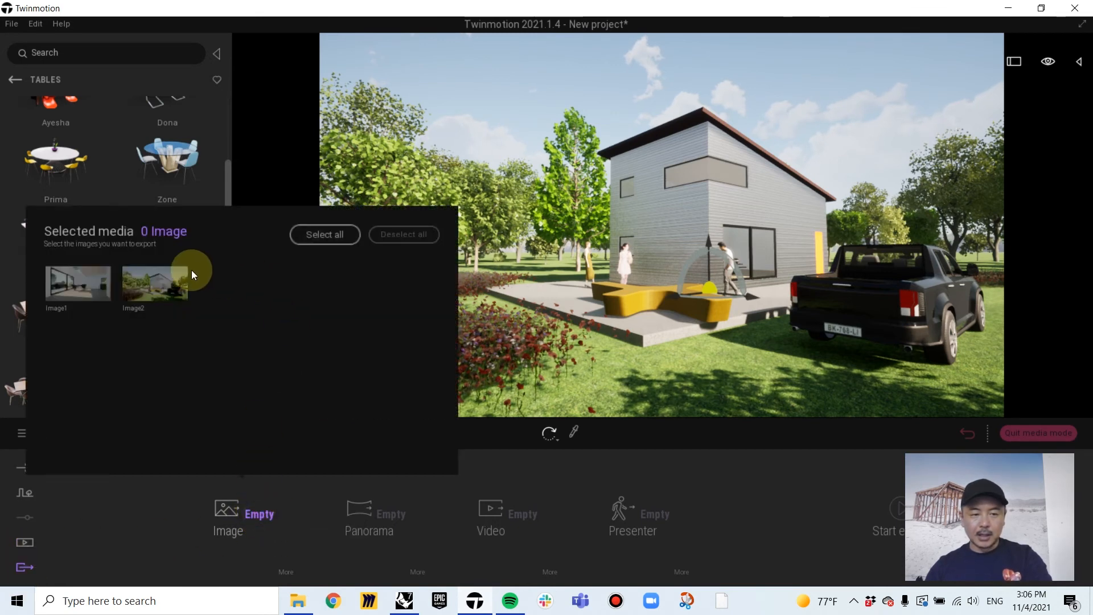
left_click(180, 285)
left_click(855, 404)
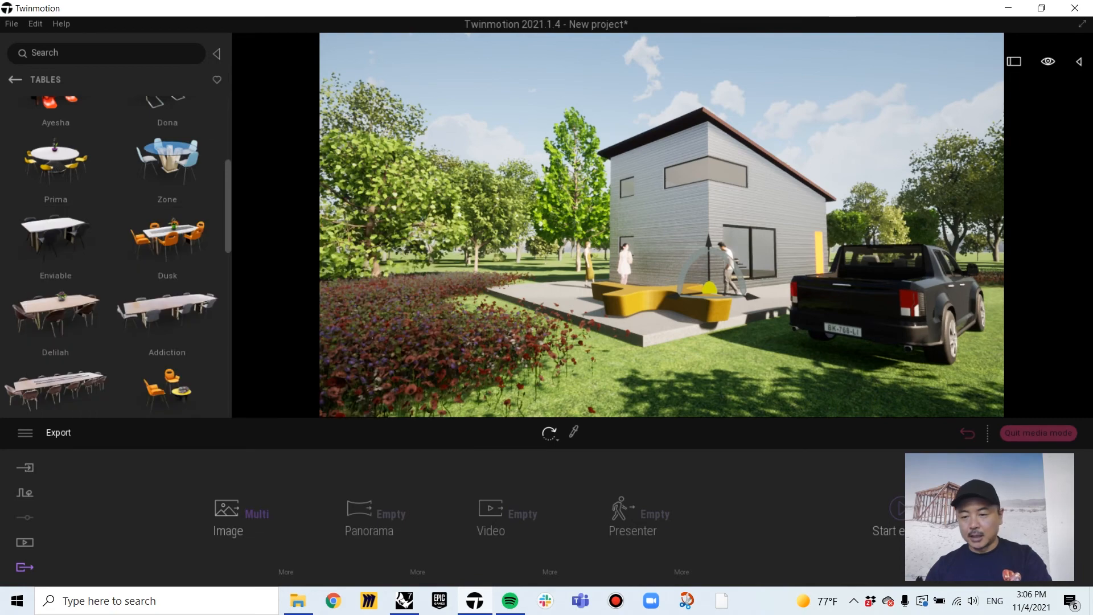
Start the export and choose the ACCD folder in Dropbox as its destination
left_click(893, 511)
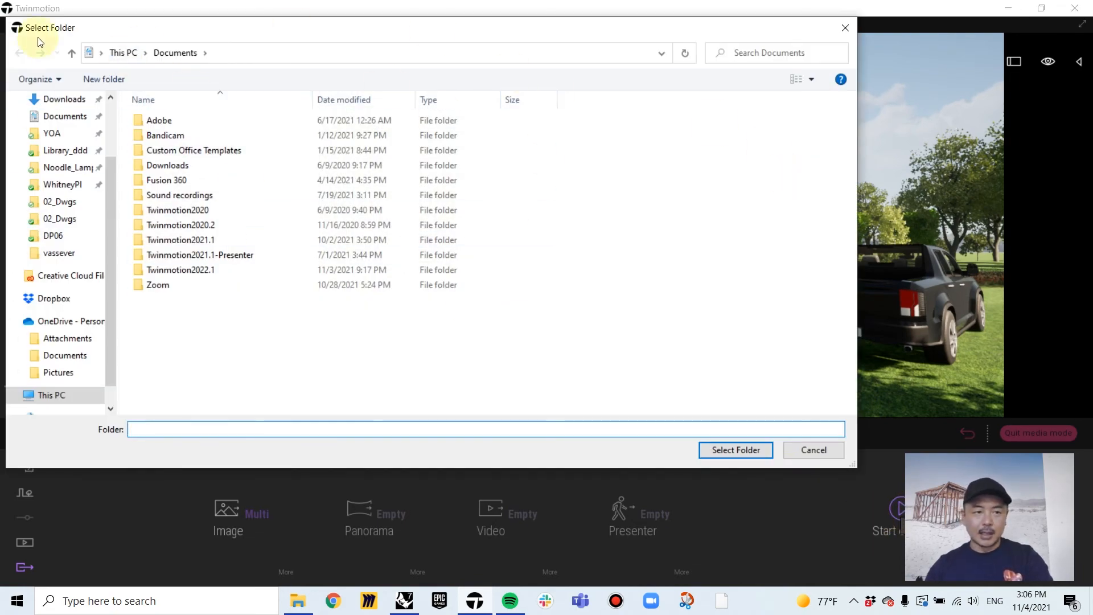
scroll(66, 136, "up", 2)
left_click(59, 127)
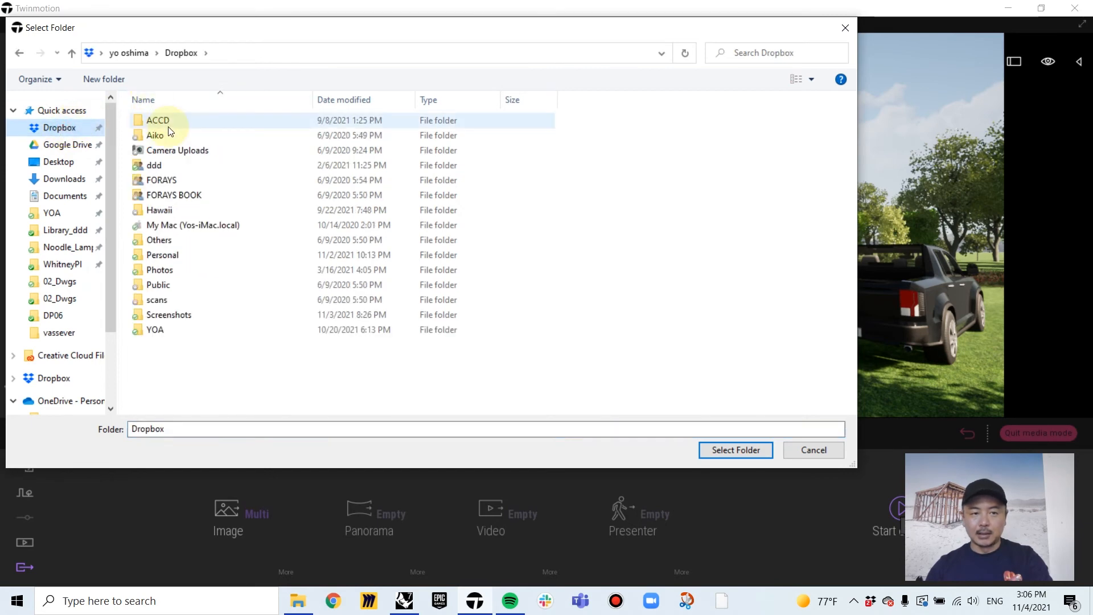
left_click(167, 121)
double_click(167, 122)
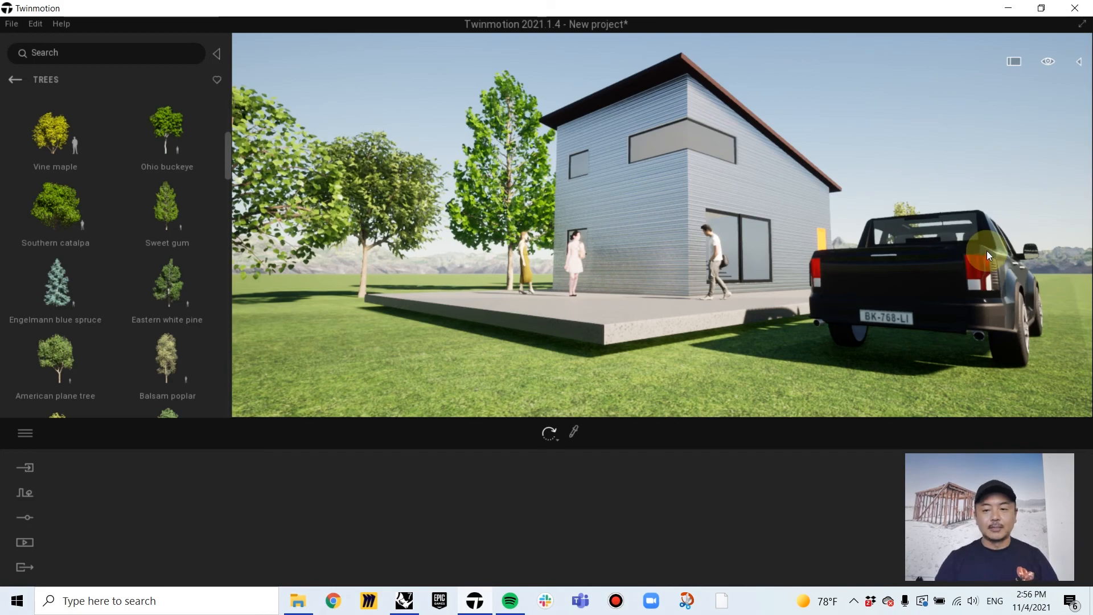
Browse the library's chairs and sofas for seating to furnish the empty patio corner beside the pickup
right_click_drag(625, 258, 568, 308)
left_click(568, 309)
left_click(984, 184)
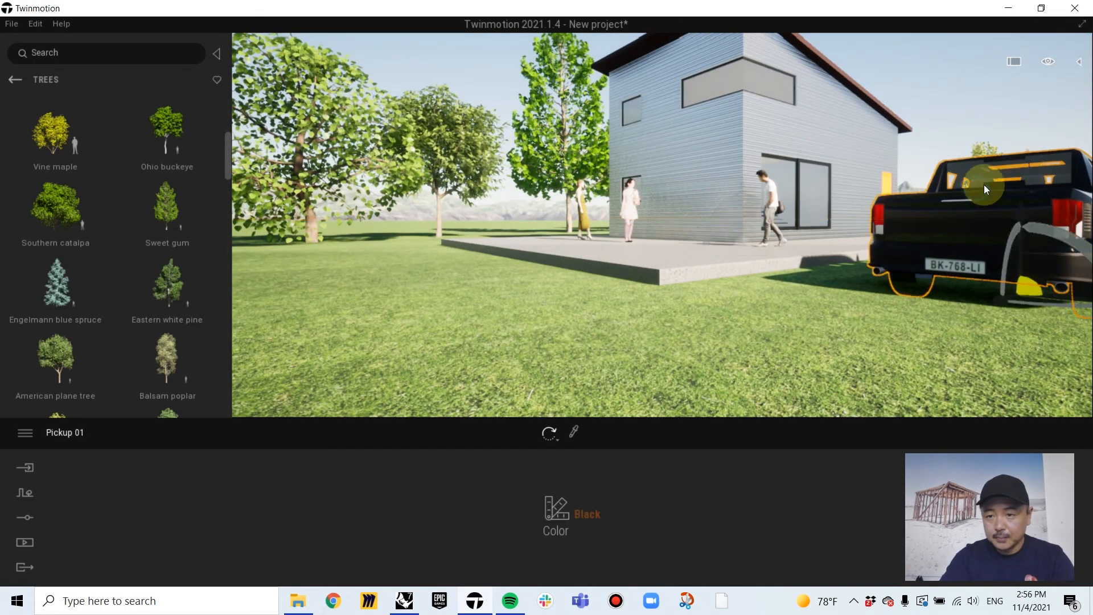
key("Escape")
right_click_drag(1017, 203, 1016, 319)
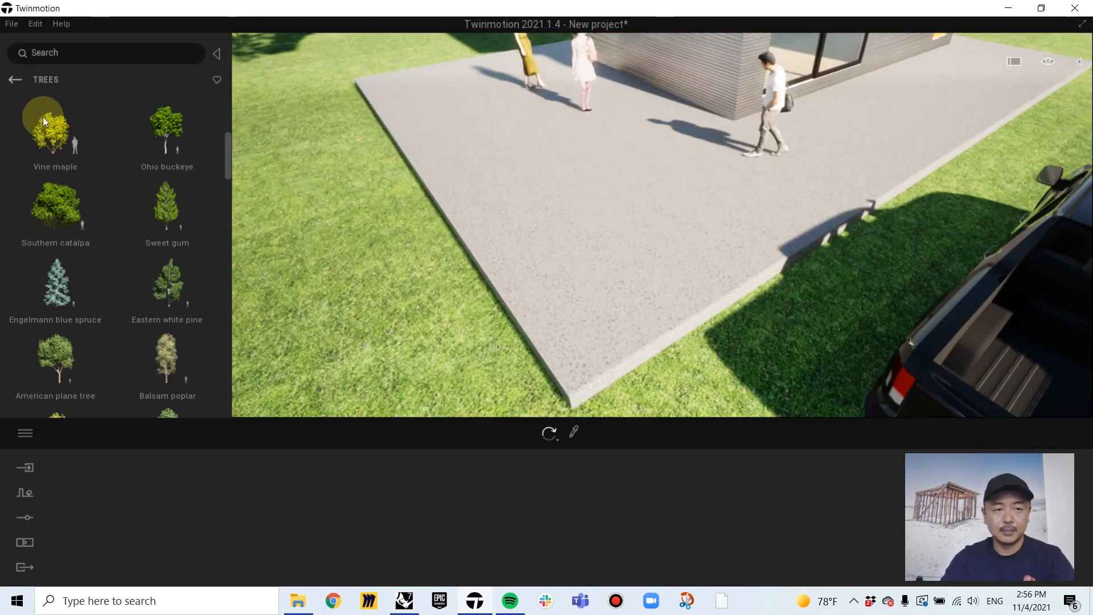
left_click(42, 138)
left_click(57, 142)
left_click(59, 140)
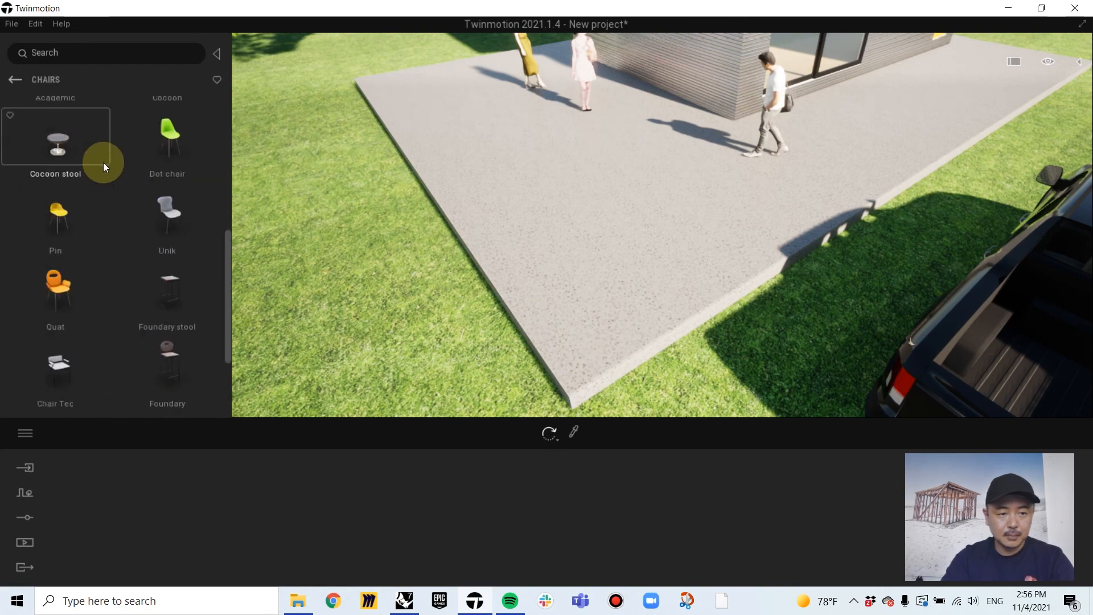
scroll(104, 162, "down", 5)
left_click(16, 80)
left_click(60, 296)
scroll(138, 261, "down", 5)
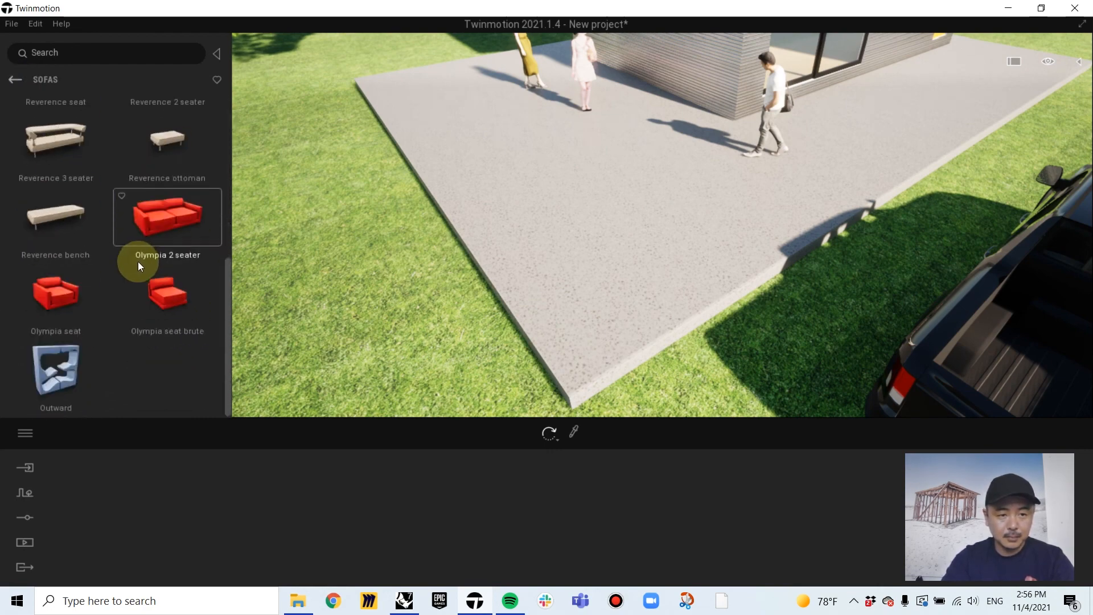
left_click(16, 80)
left_click(16, 80)
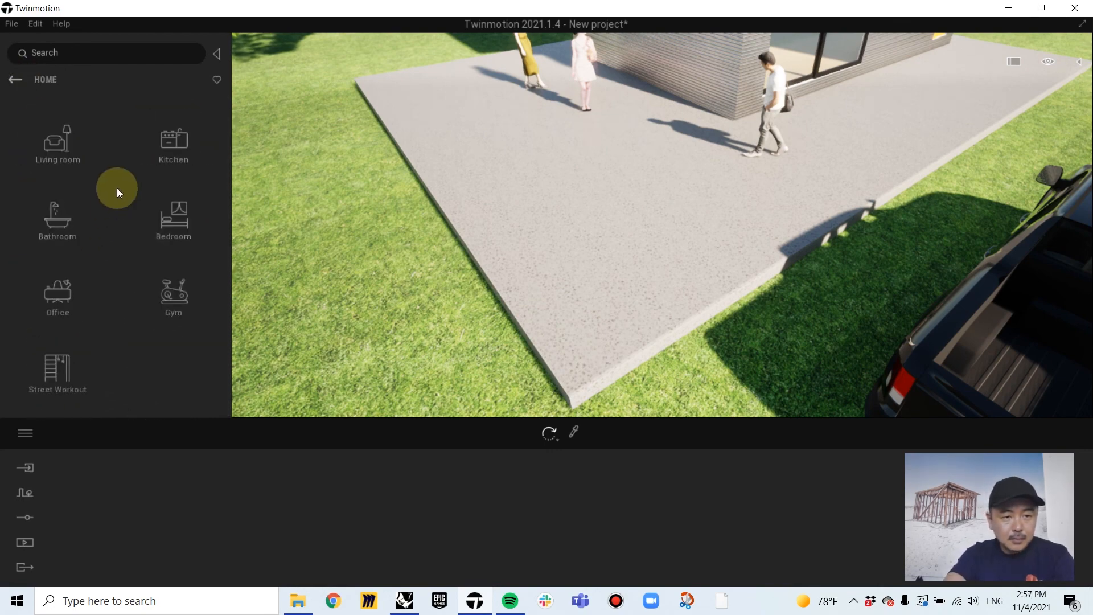
Place a Photogenic bench from the library's benches on the front corner of the concrete patio
left_click(16, 80)
left_click(131, 159)
left_click(54, 139)
scroll(151, 210, "down", 2)
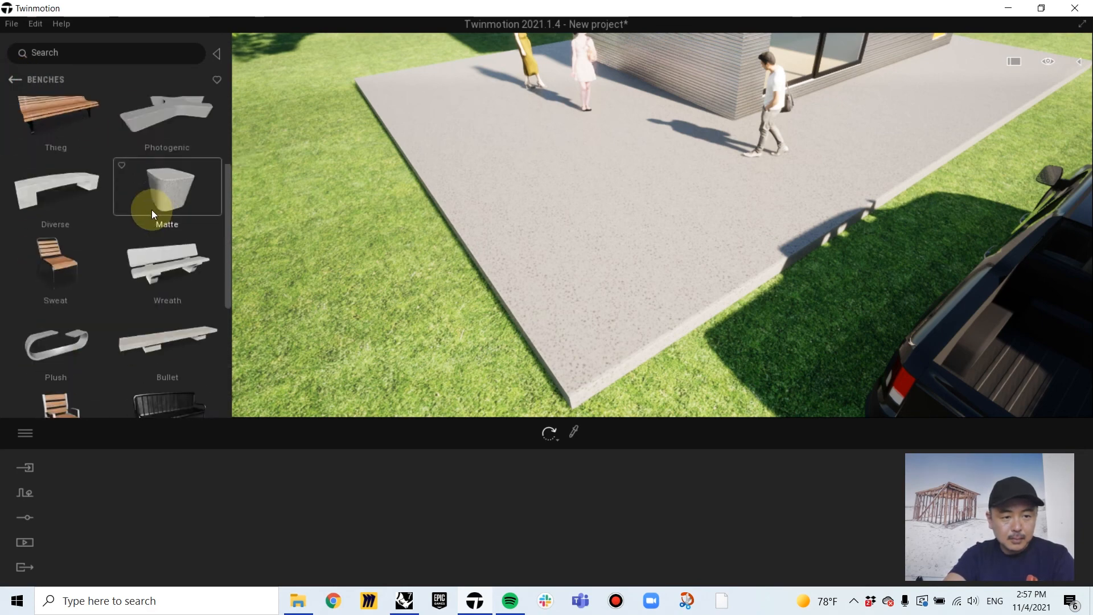
scroll(152, 194, "down", 3)
scroll(152, 193, "up", 6)
left_click_drag(170, 278, 610, 313)
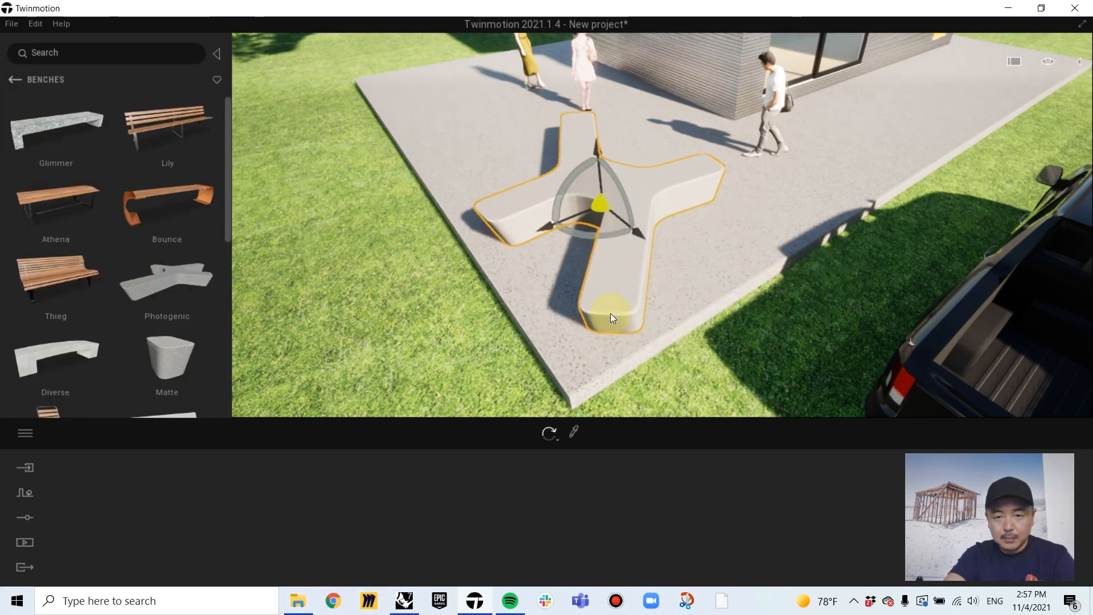
Rotate the Photogenic bench on the patio and colour its exposed aggregate concrete material yellow
left_click_drag(620, 234, 401, 492)
left_click(682, 249)
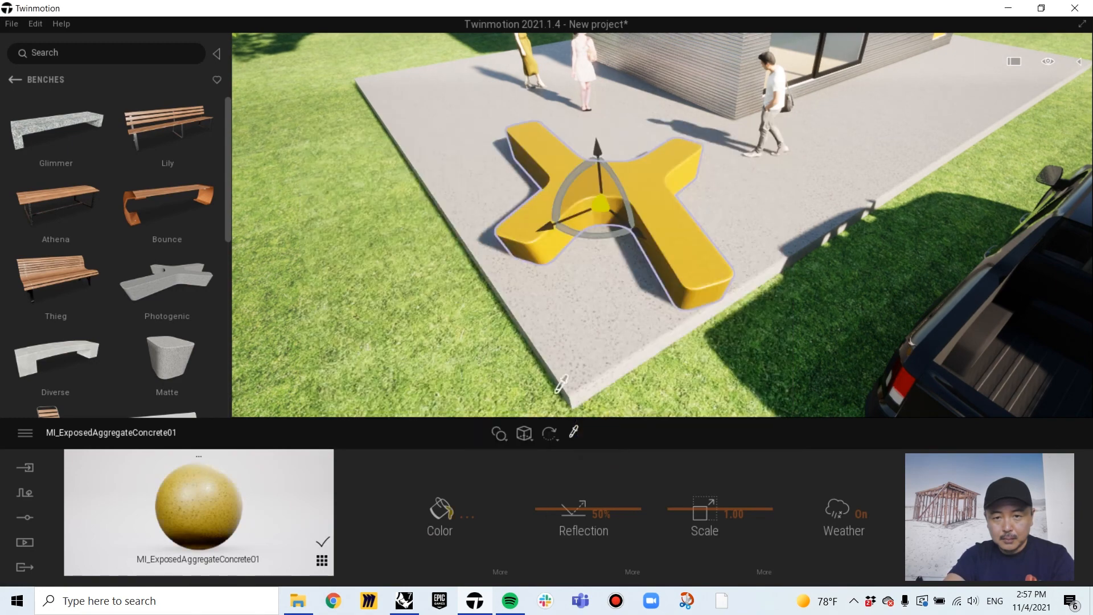
Start a vegetation paint set and load it with Japanese walnut, Mugo Pine, Littleleaf Linden and Sweet Orange Tree
scroll(626, 365, "down", 10)
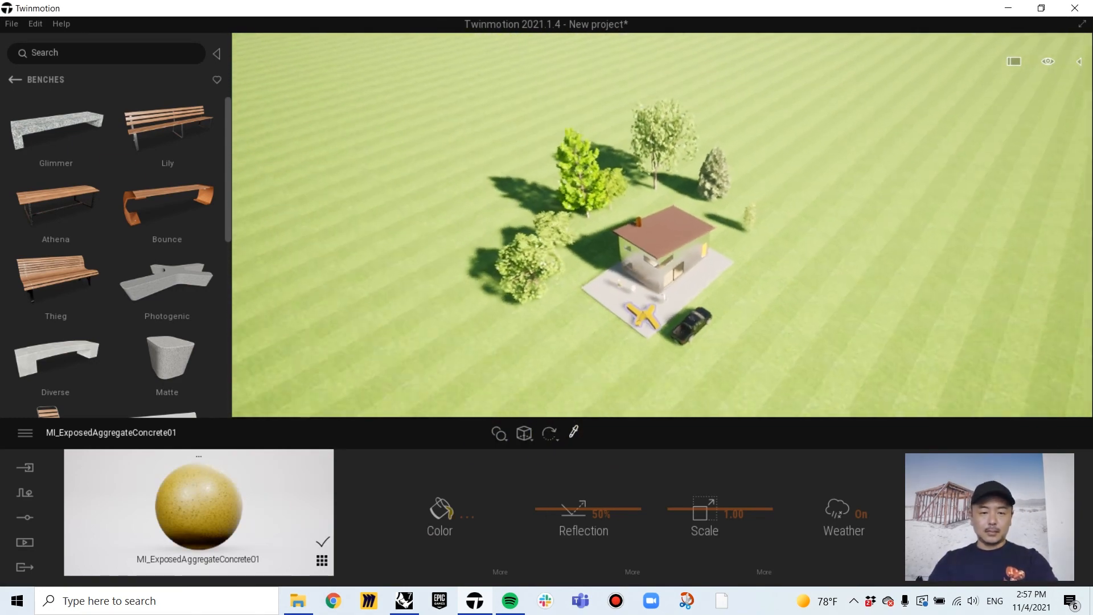
left_click(29, 500)
left_click(501, 515)
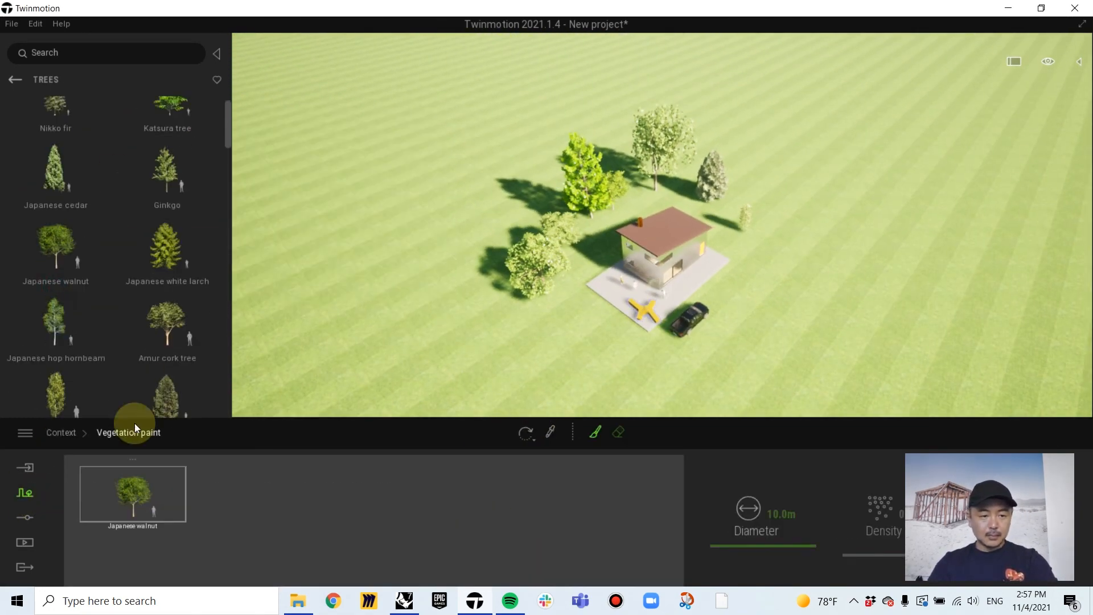
scroll(138, 331, "down", 10)
left_click_drag(56, 248, 262, 495)
scroll(92, 305, "down", 4)
left_click_drag(166, 293, 336, 495)
scroll(165, 273, "down", 3)
mouse_move(161, 177)
left_mouse_down()
mouse_move(240, 279)
mouse_move(232, 504)
left_mouse_up()
Paint the mixed trees across the lawn all around the house
left_click(599, 432)
mouse_move(421, 302)
left_mouse_down()
mouse_move(624, 101)
mouse_move(864, 275)
mouse_move(581, 319)
mouse_move(865, 214)
mouse_move(456, 182)
mouse_move(911, 170)
mouse_move(484, 162)
mouse_move(579, 388)
mouse_move(868, 398)
left_mouse_up()
scroll(861, 273, "down", 5)
Select all four painted tree species and set their age to 64%
left_click(139, 507)
left_click(242, 501, "ctrl")
left_click(350, 501, "ctrl")
left_click(458, 501, "ctrl")
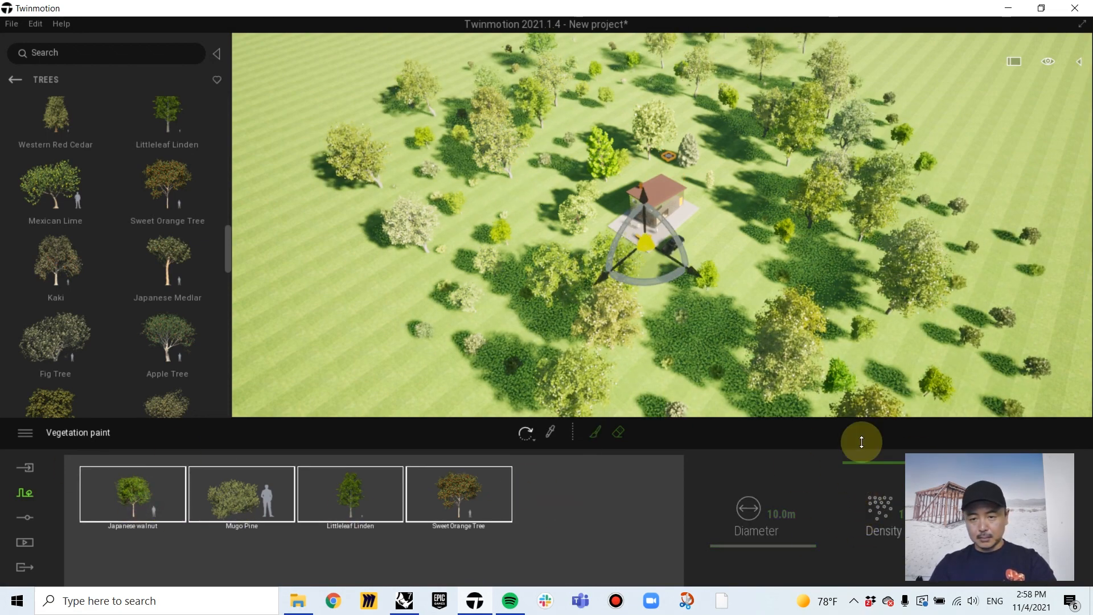
left_click(1013, 517)
left_click_drag(243, 509, 237, 499)
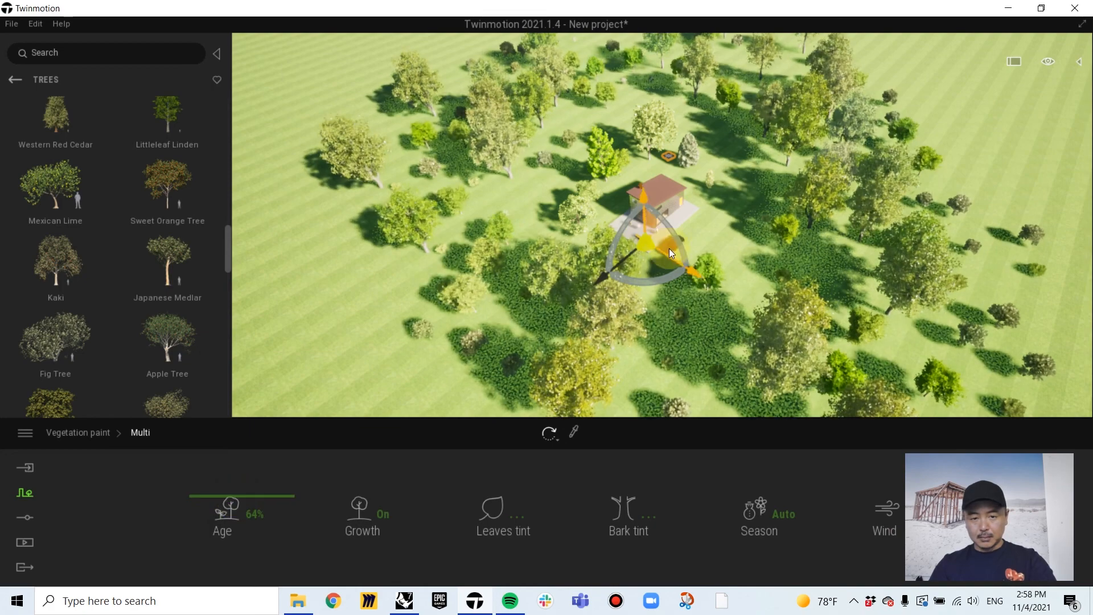
Start a new vegetation paint set and load it with Field Scabious, Yarrows and Poppies
double_click(669, 247)
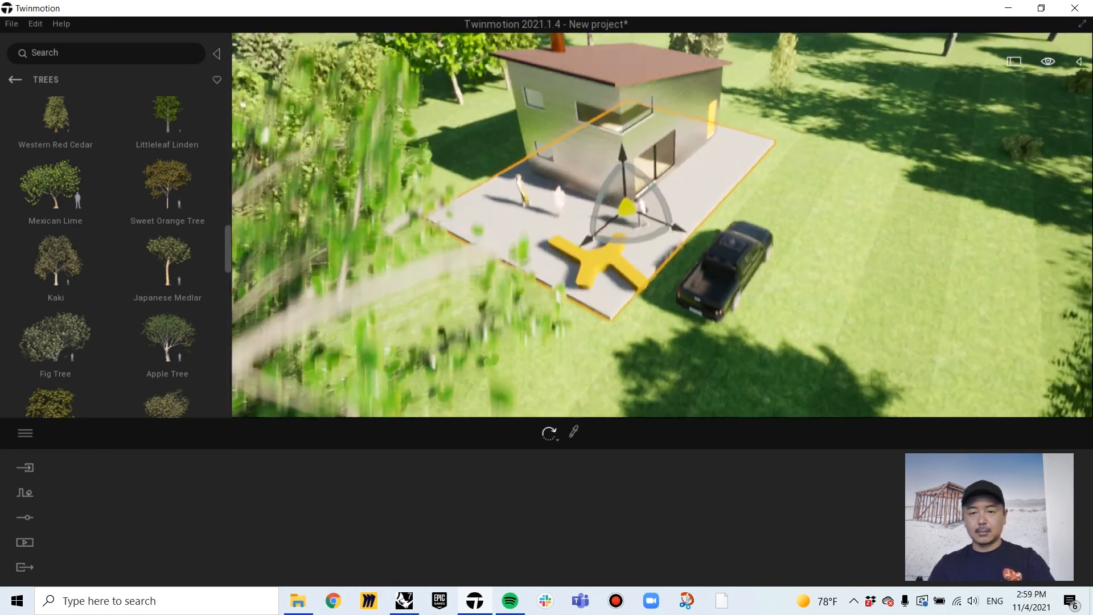
mouse_move(671, 296)
right_mouse_down()
mouse_move(674, 257)
mouse_move(676, 362)
right_mouse_up()
left_click(29, 520)
left_click(25, 497)
left_click(504, 519)
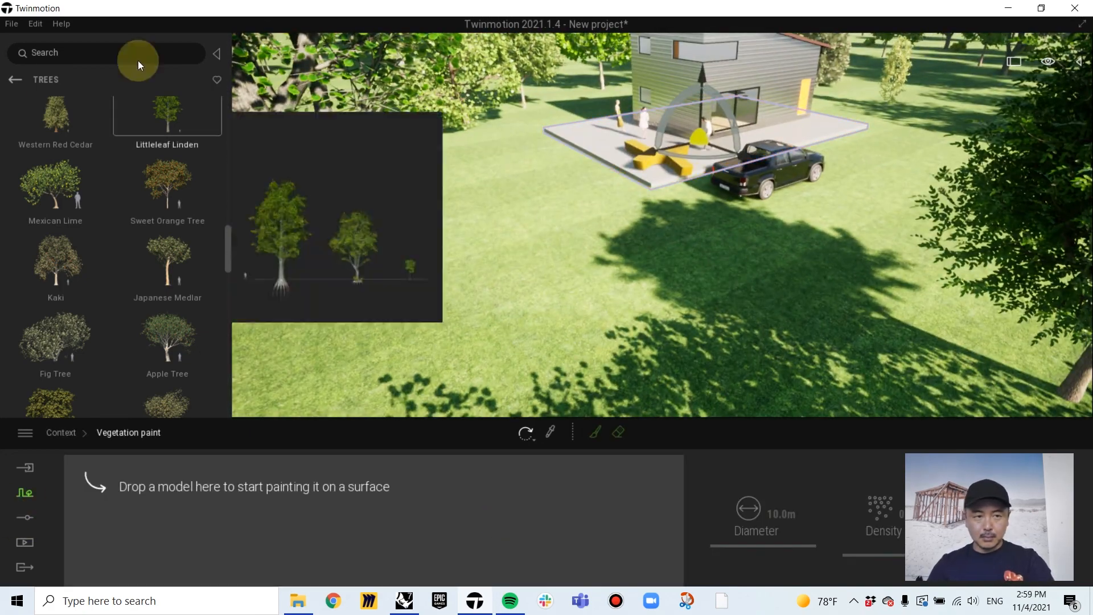
left_click(13, 77)
left_click(132, 203)
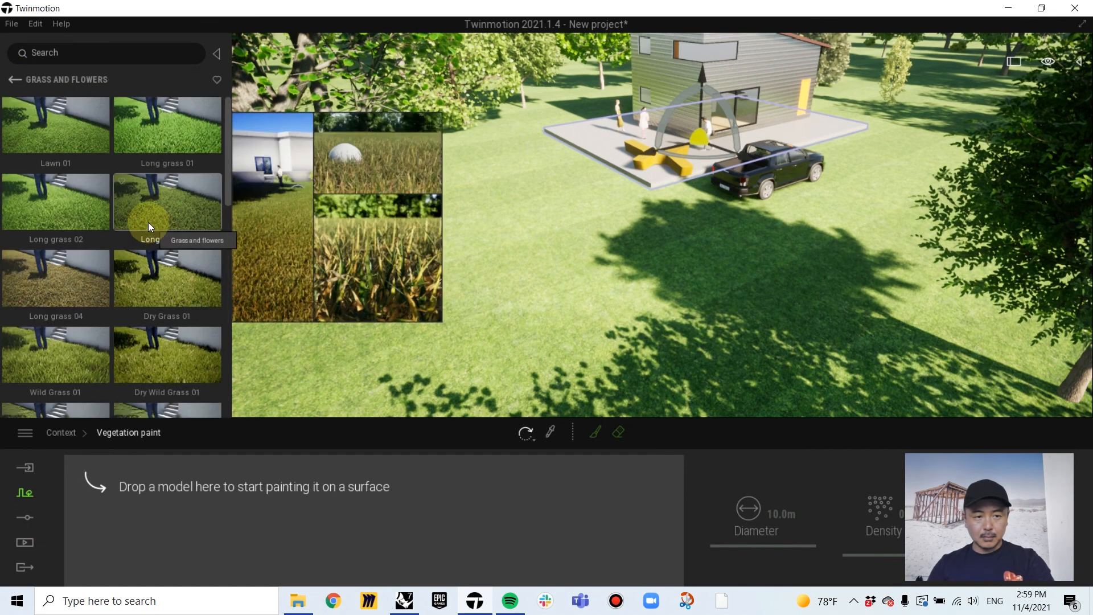
scroll(141, 229, "down", 10)
left_click(167, 292)
left_click(52, 284)
left_click_drag(52, 284, 298, 538)
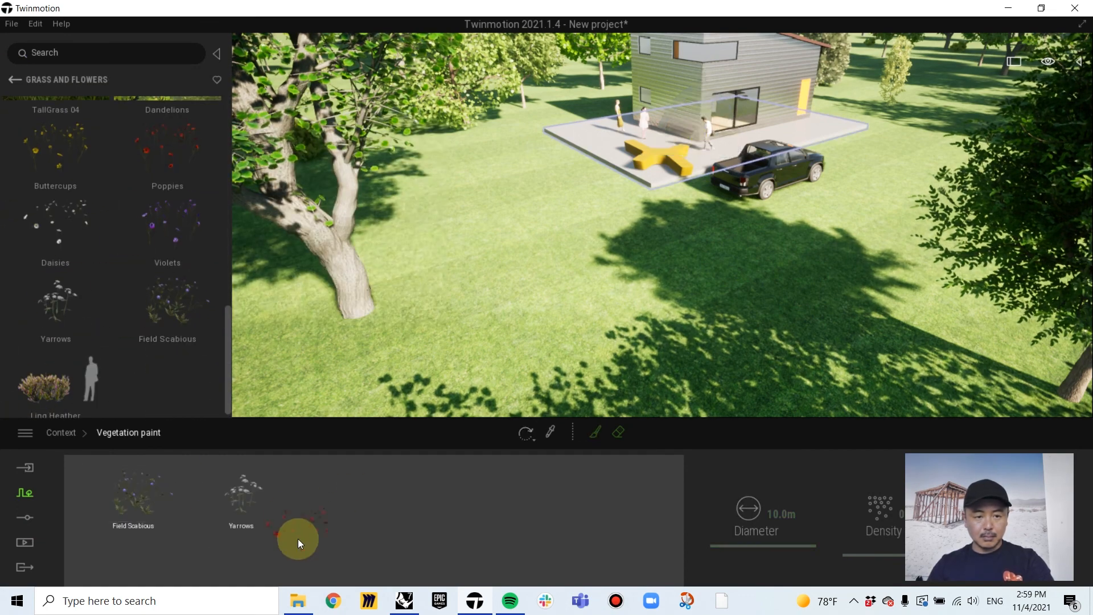
left_click_drag(167, 148, 337, 503)
Set the brush diameter to 3.2 m and paint flower patches across the lawn around the patio and pickup
left_click_drag(815, 552, 737, 552)
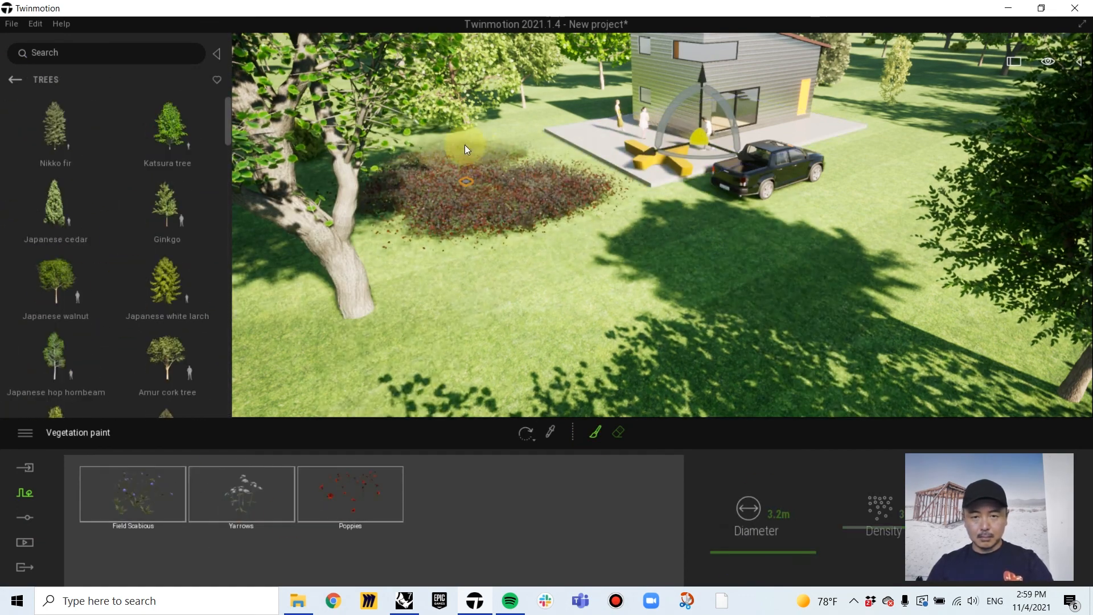
left_click(792, 341)
scroll(662, 225, "up", 5)
middle_click_drag(786, 296, 535, 302)
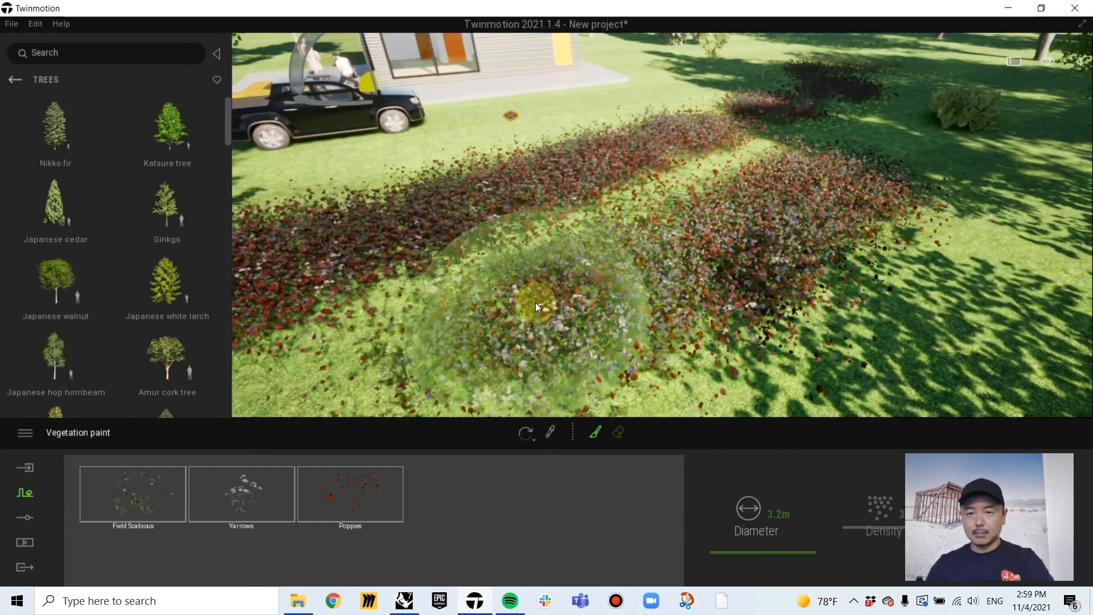
left_click_drag(535, 302, 688, 79)
mouse_move(759, 93)
middle_mouse_down()
mouse_move(781, 172)
mouse_move(669, 202)
middle_mouse_up()
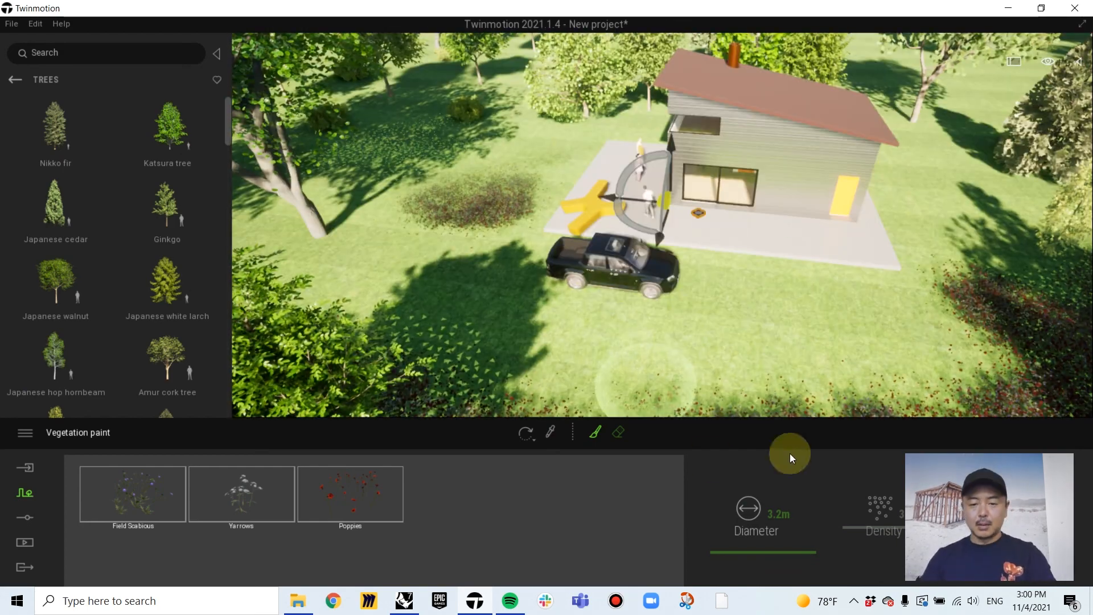
left_click(525, 433)
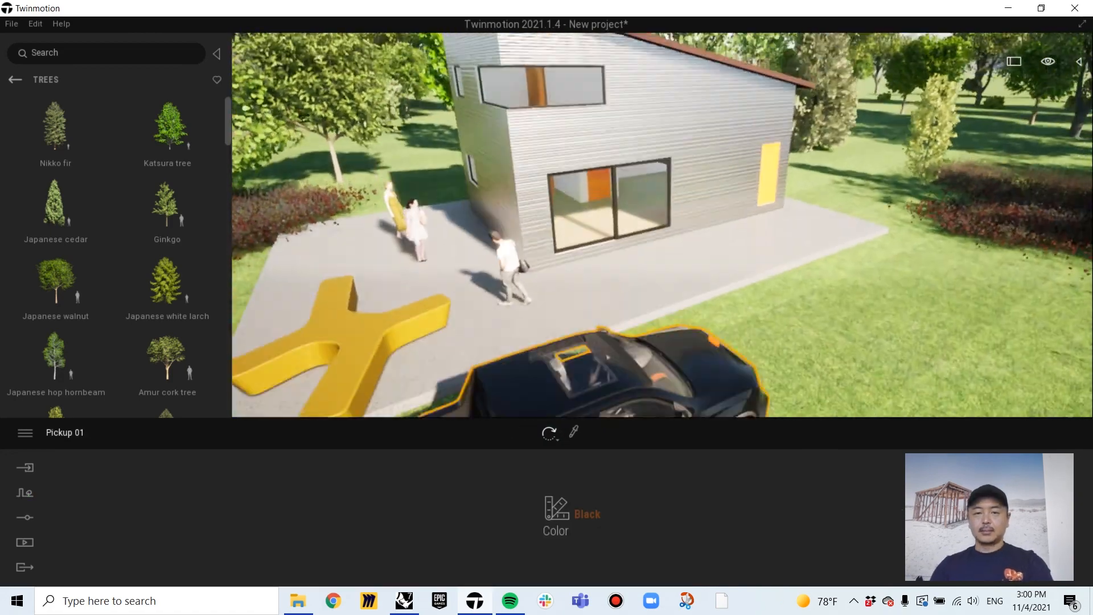
Furnish the interior's back wall with Fridge 01 beside the orange column and Cooker 01 next to the fridge
scroll(562, 392, "down", 5)
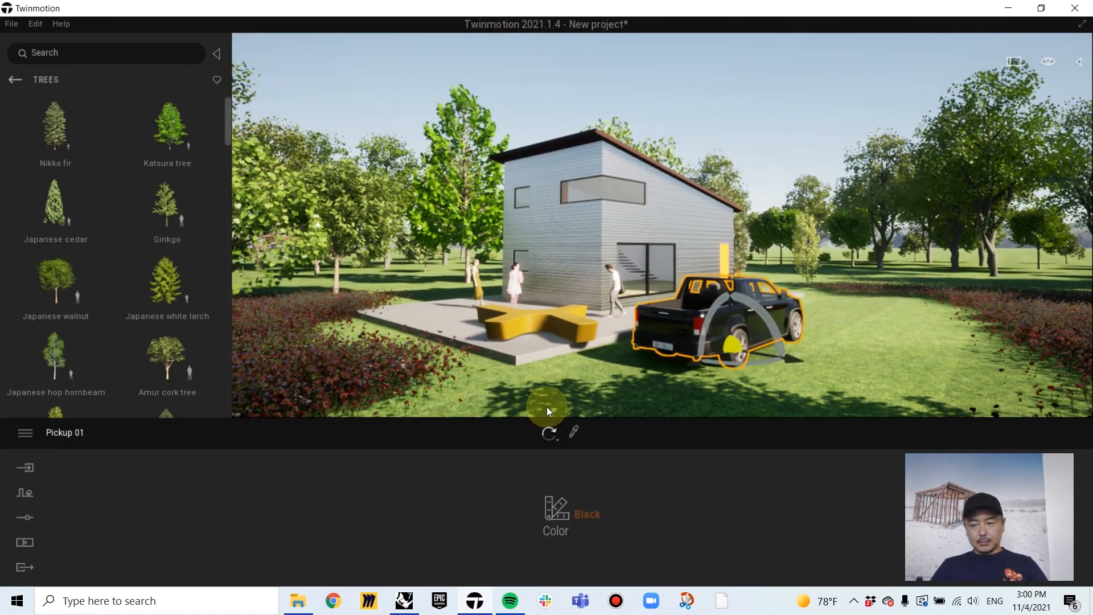
scroll(546, 406, "up", 10)
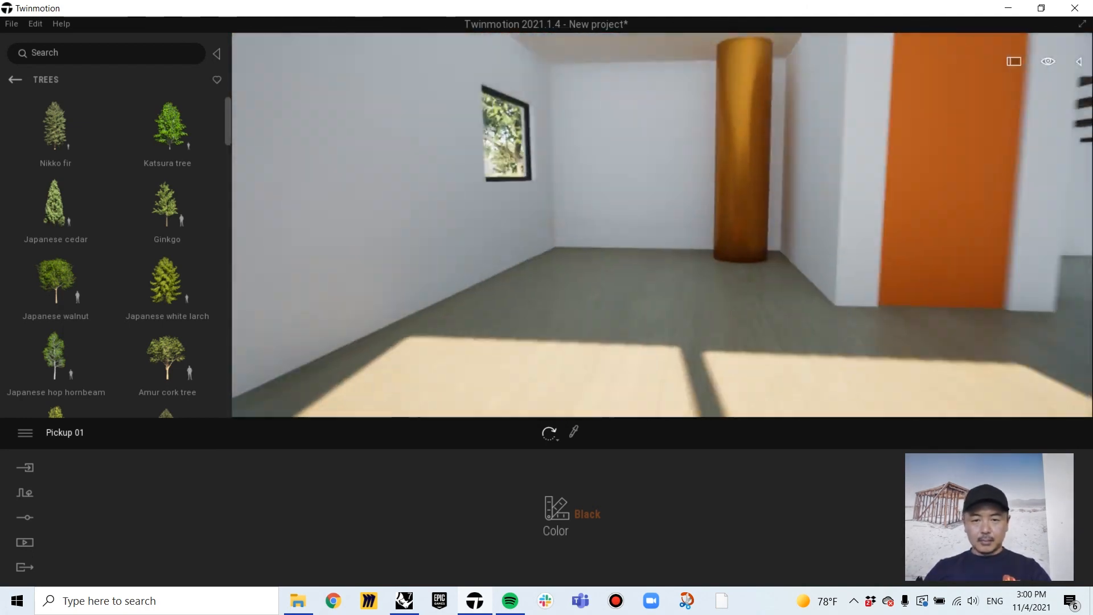
left_click(11, 83)
left_click(10, 83)
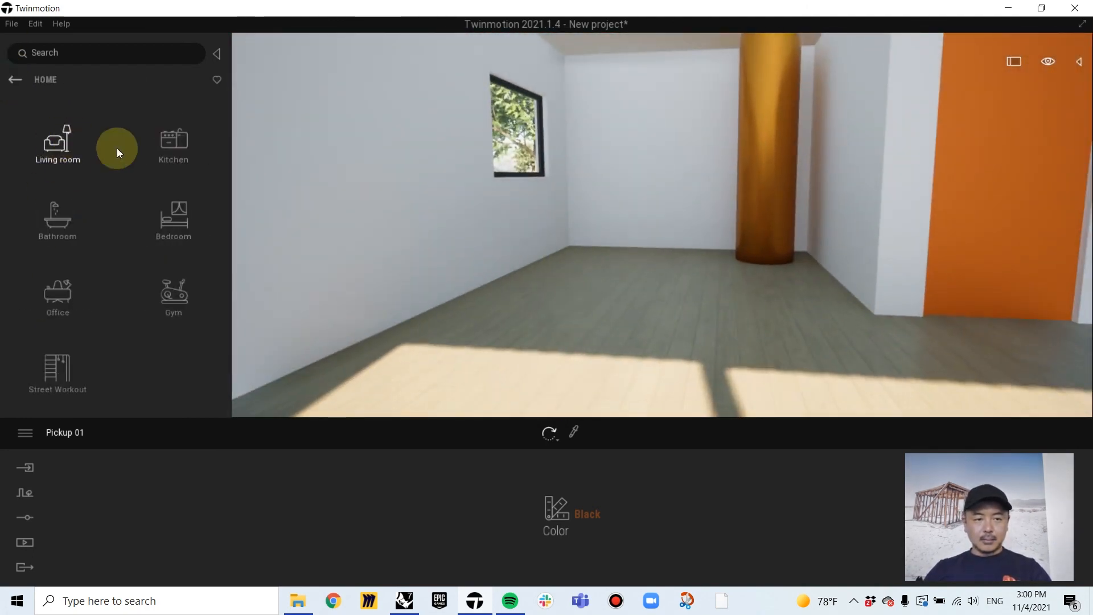
left_click(114, 145)
left_click(177, 142)
left_click_drag(59, 134, 588, 282)
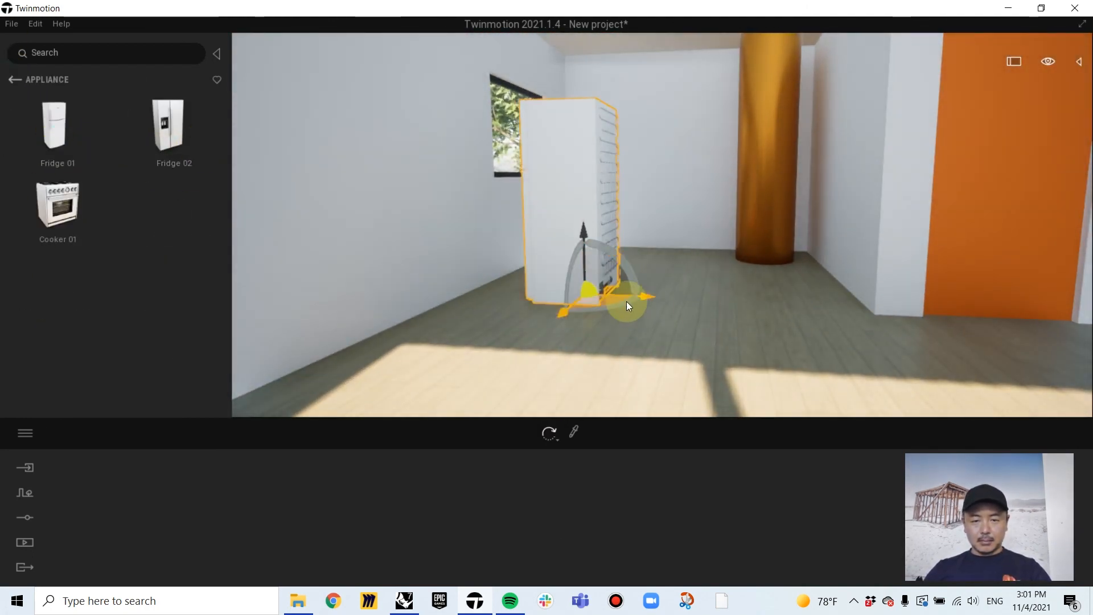
scroll(675, 258, "down", 3)
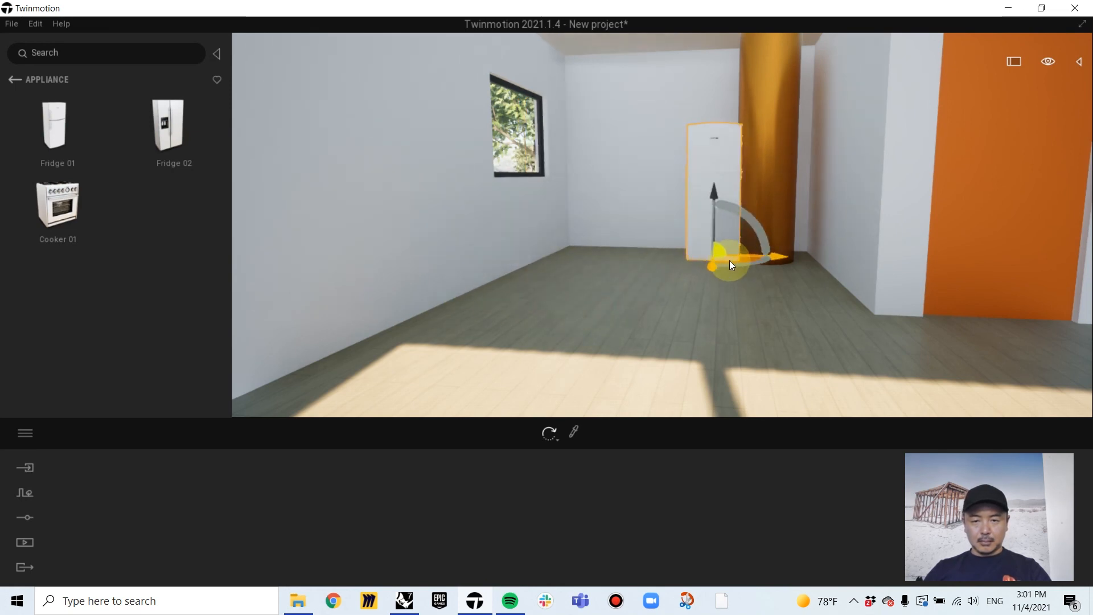
left_click_drag(58, 204, 652, 258)
Place the Timber sink from the kitchen storage models against the wall under the window
left_click(15, 79)
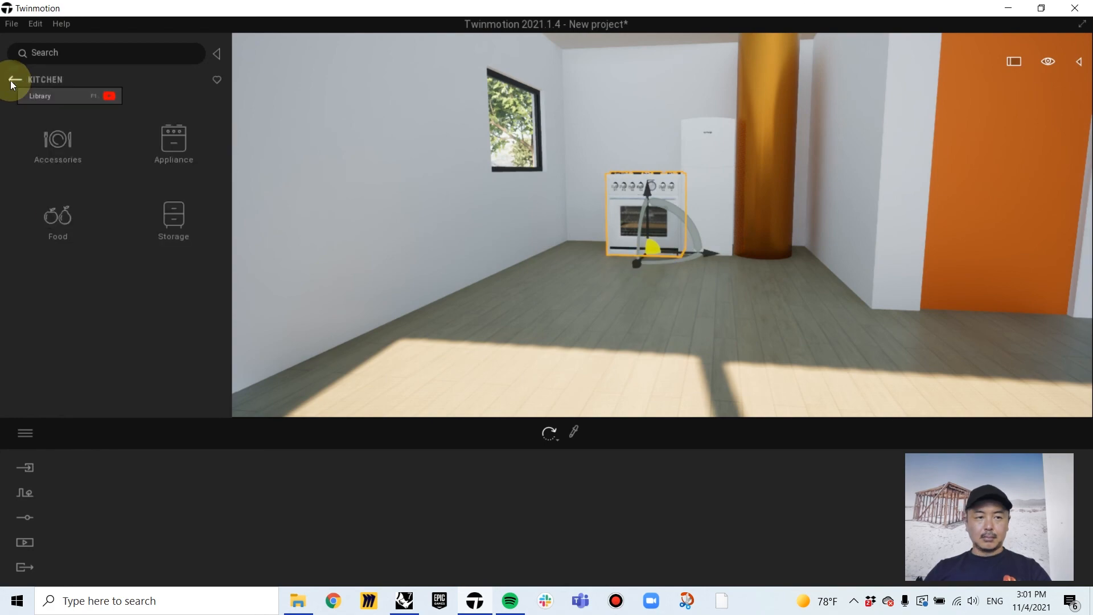
left_click(171, 214)
left_click_drag(170, 285, 563, 264)
scroll(660, 274, "up", 5)
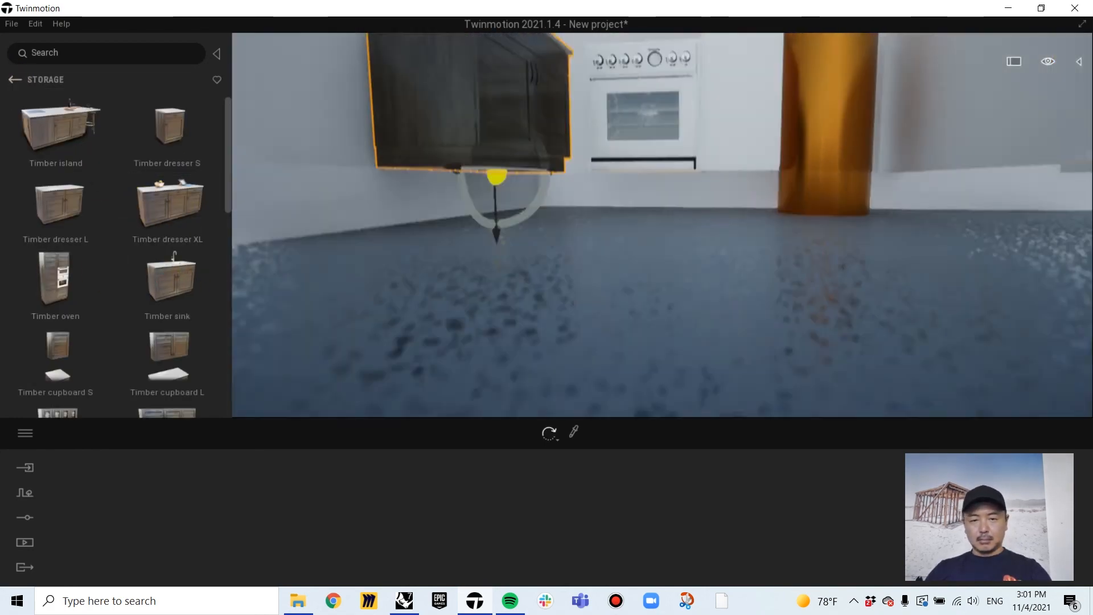
scroll(660, 274, "down", 4)
middle_click_drag(661, 274, 661, 327, "shift")
Set the cooker back against the wall and place a Timber dresser in the corner between it and the sink
left_click(606, 357)
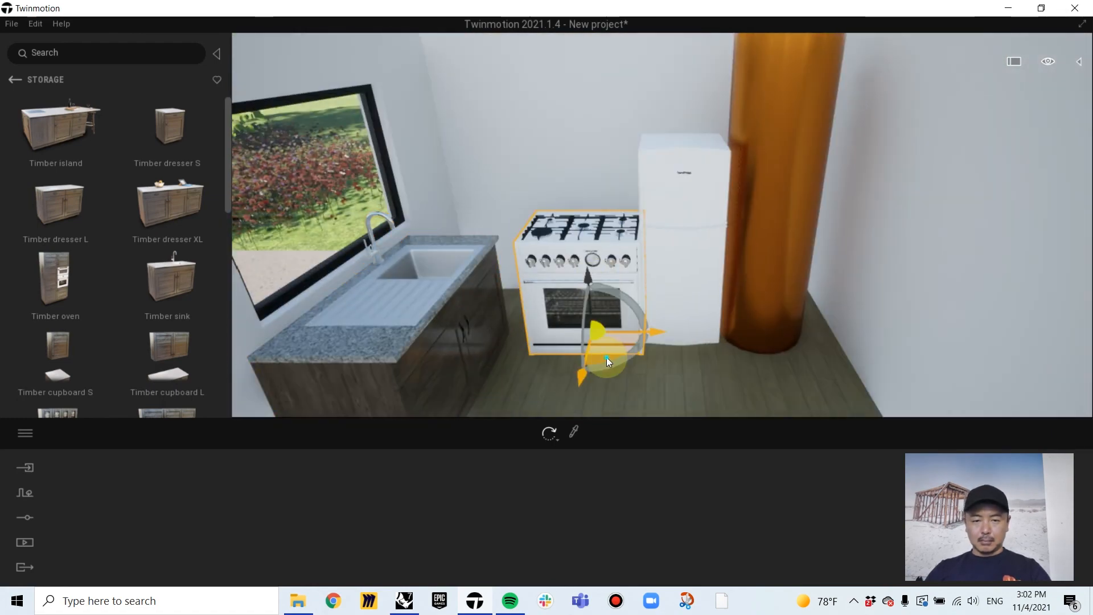
left_click_drag(111, 218, 501, 328)
left_click(560, 307)
left_click_drag(647, 310, 649, 309)
left_click(501, 311)
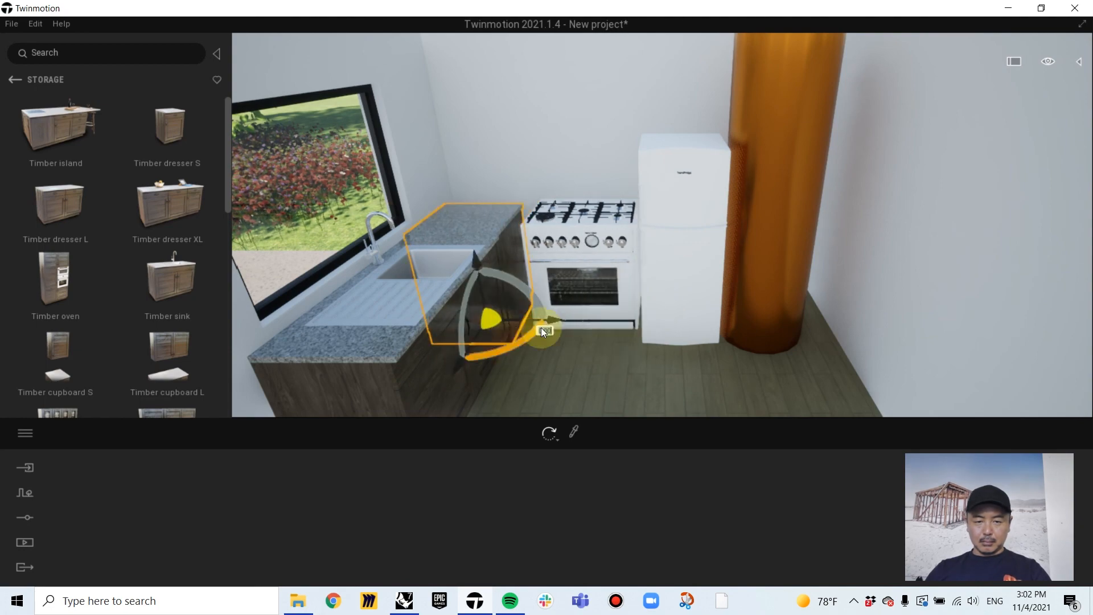
Switch the gizmo to translation and slide the corner dresser toward the cooker to close the gap
left_click(552, 437)
left_click(558, 371)
left_click(548, 433)
left_click(555, 402)
left_click_drag(519, 321, 525, 320)
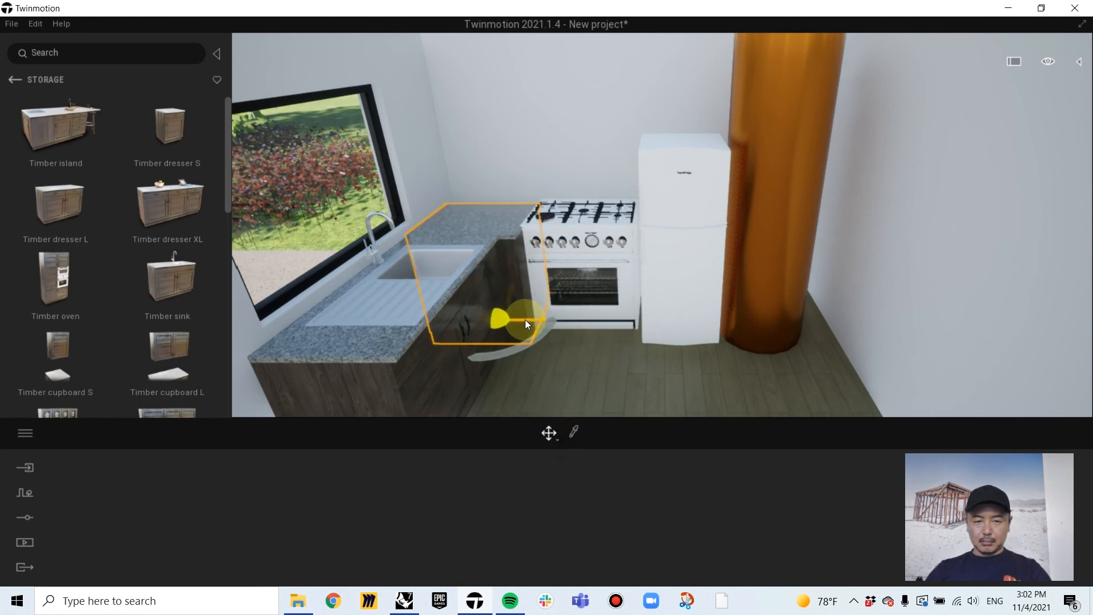
Place an Academic chair from the library's living room chairs on the floor beside the sliding glass door
left_click(544, 362)
key("s")
right_click_drag(544, 361, 399, 341)
key("s")
right_click_drag(699, 397, 592, 398)
left_click(14, 80)
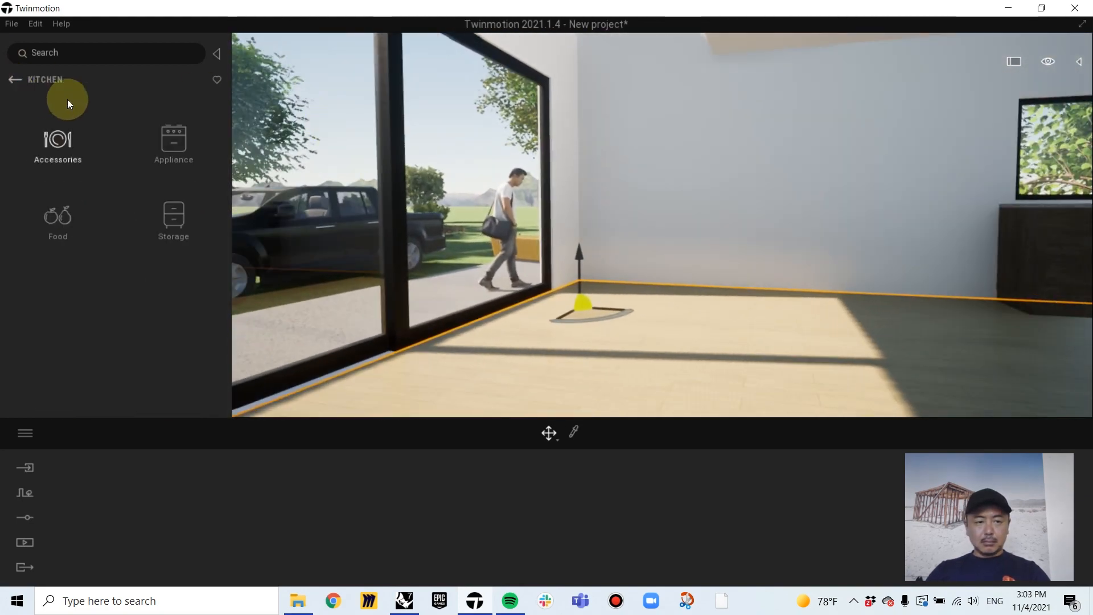
left_click(15, 79)
left_click(55, 142)
left_click(57, 135)
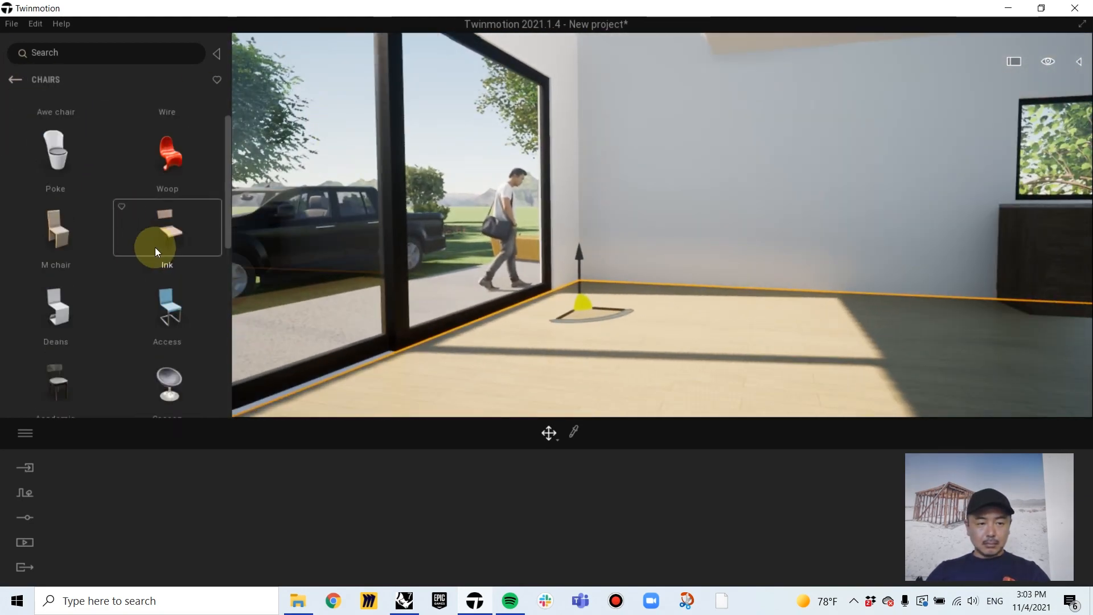
scroll(154, 246, "down", 3)
left_click_drag(169, 314, 208, 140)
scroll(68, 171, "down", 1)
left_click_drag(57, 175, 683, 314)
Arrange and copy the Academic chairs into two facing pairs with space for a table between them
left_click_drag(698, 329, 568, 360)
left_click(586, 396)
left_click(651, 307)
left_click(569, 276, "ctrl")
left_click_drag(636, 326, 692, 326, "shift")
left_click(529, 389)
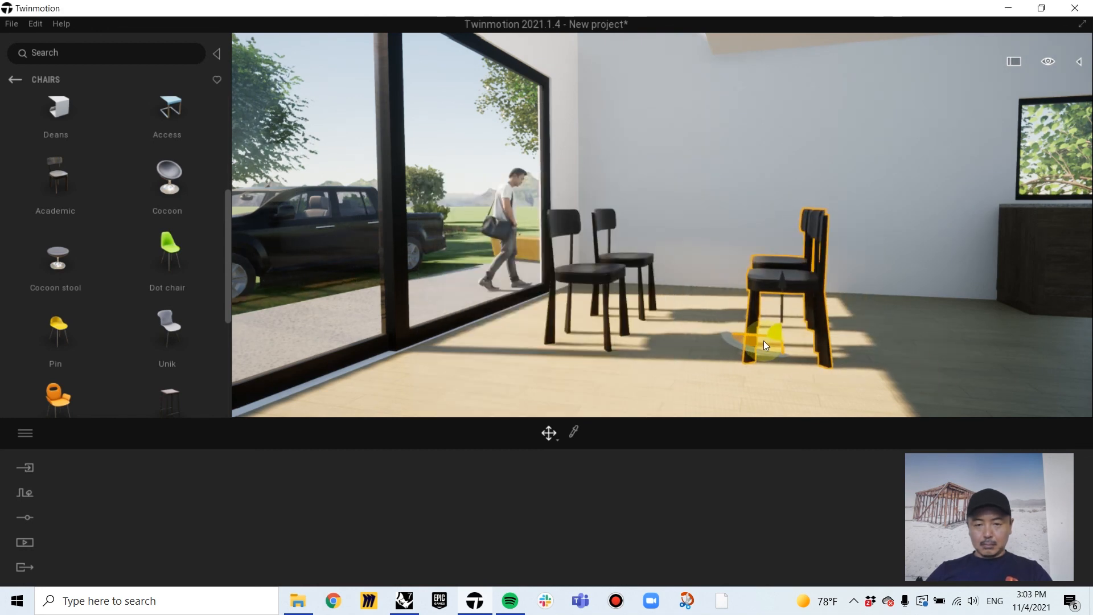
Furnish the dining area beside the sliding glass door with the Enviable table set instead of the separate chairs
left_click(14, 80)
left_click(108, 291)
scroll(122, 263, "down", 12)
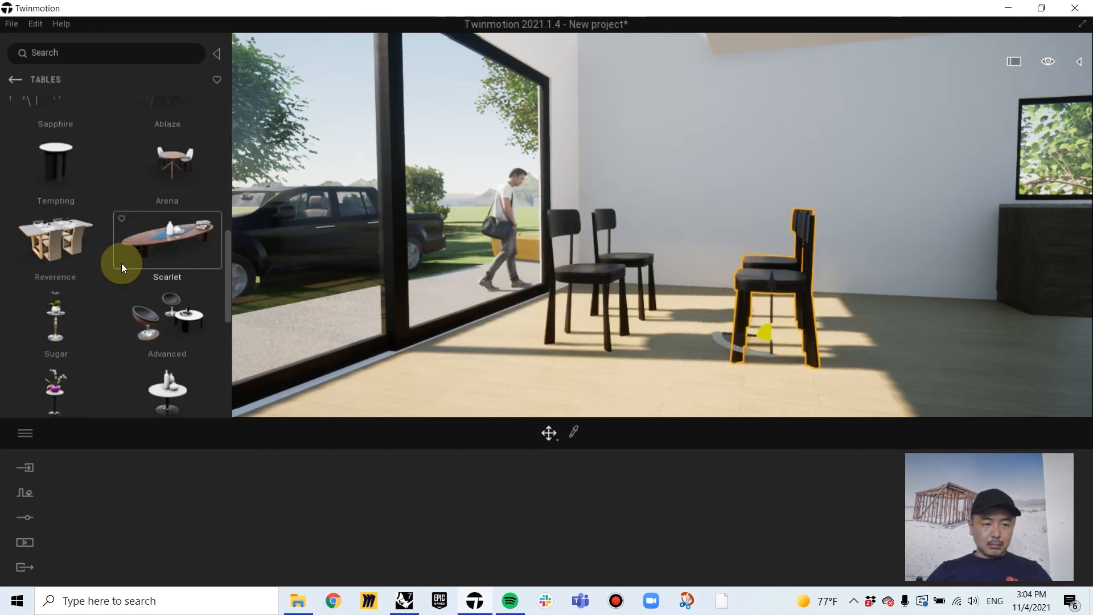
scroll(122, 263, "up", 10)
left_click_drag(74, 238, 730, 355)
key("ctrl+z")
right_click_drag(732, 349, 696, 343)
key("s")
left_click(797, 171)
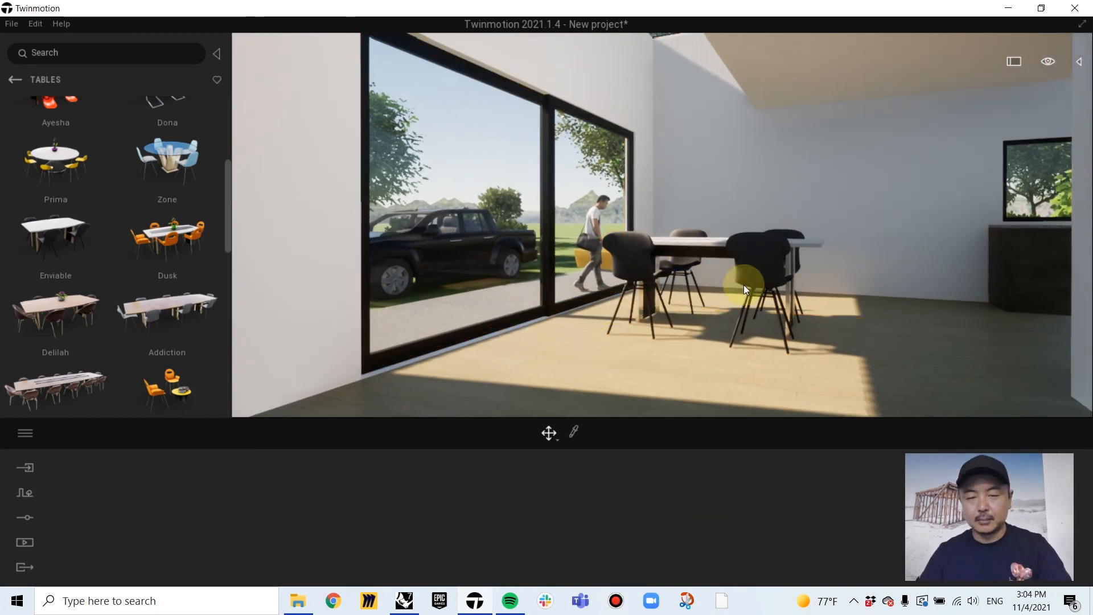
right_click_drag(744, 291, 750, 255)
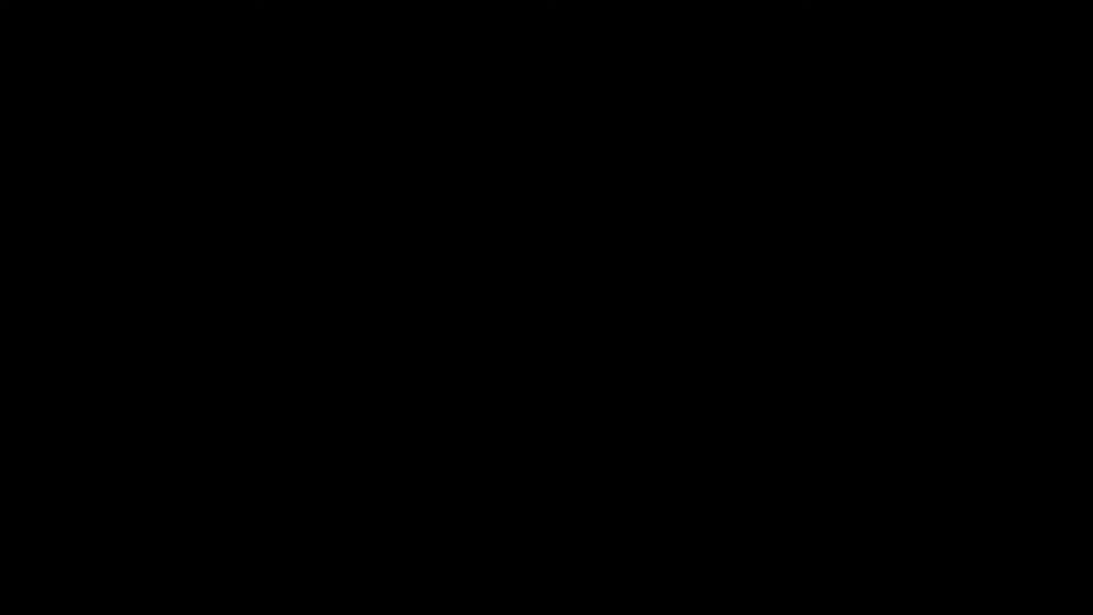